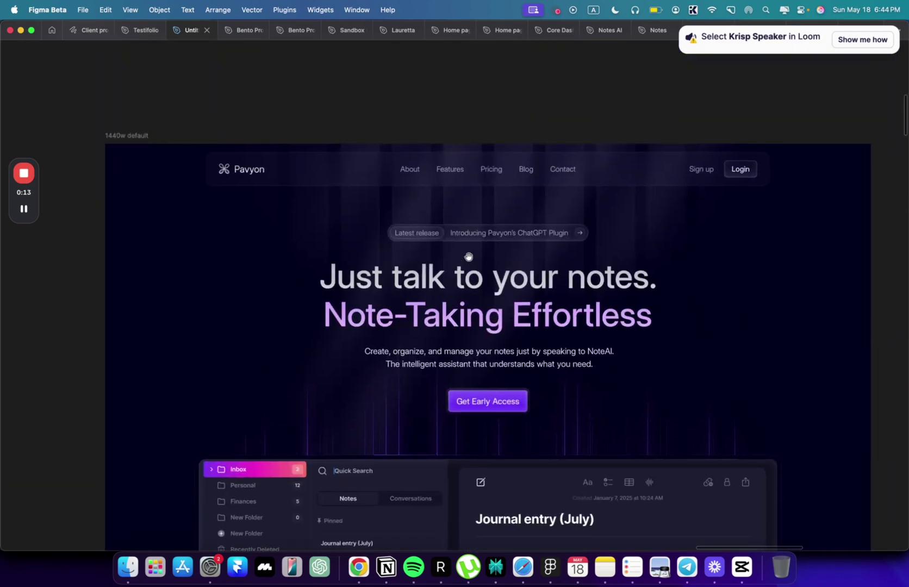
Switch to Google Chrome and look through the live Pavyon template page, from the hero to the Start developing and Extensions cards.
key("super+Tab")
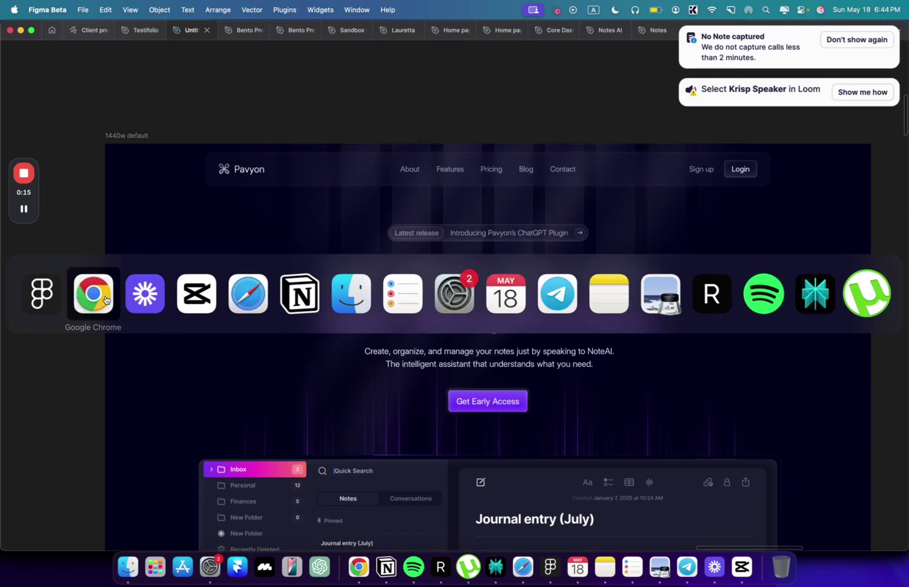
left_click(105, 298)
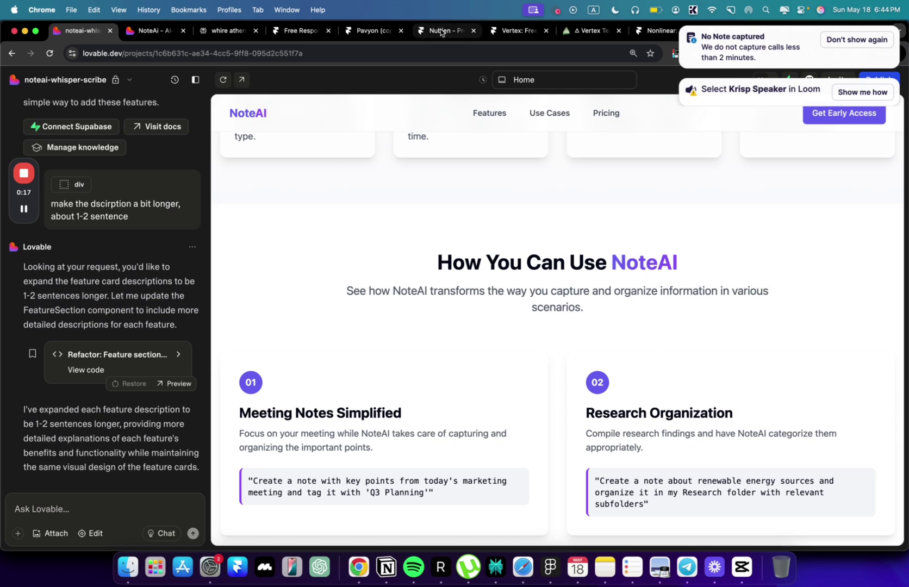
left_click(371, 32)
key("super+p")
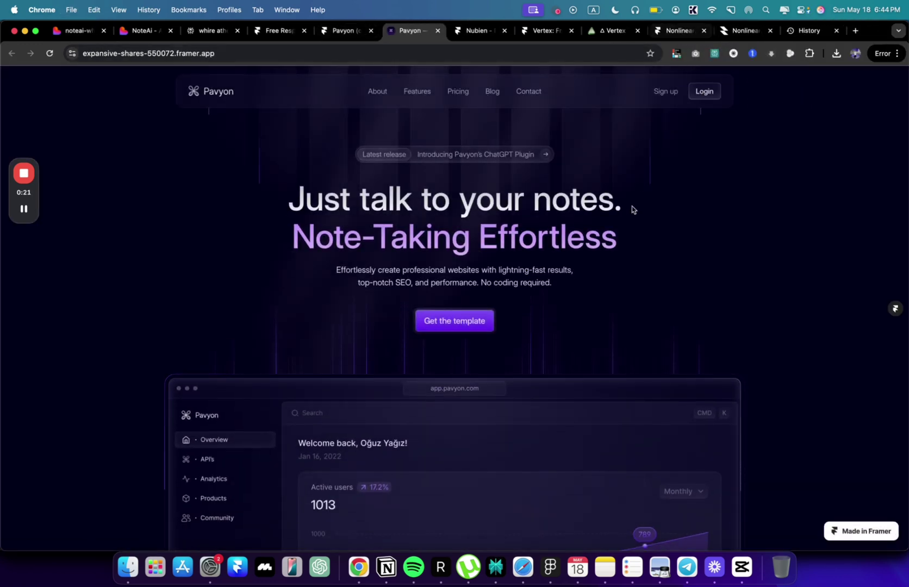
scroll(625, 229, "down", 5)
scroll(625, 229, "down", 10)
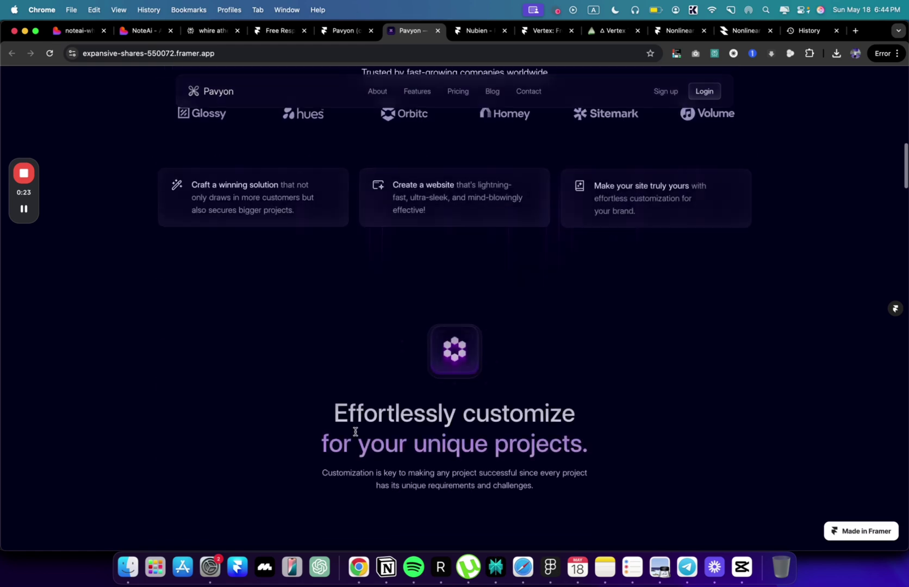
scroll(448, 391, "down", 10)
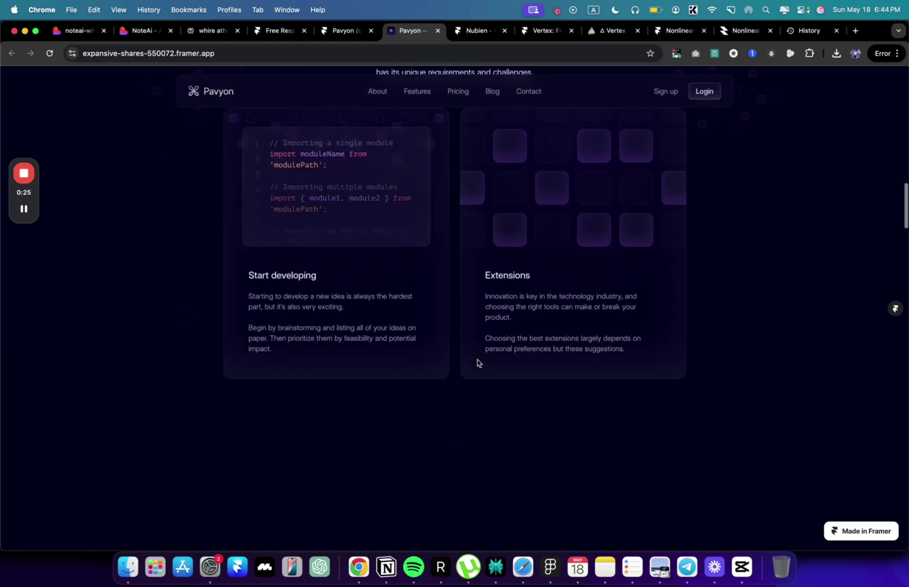
scroll(477, 364, "down", 5)
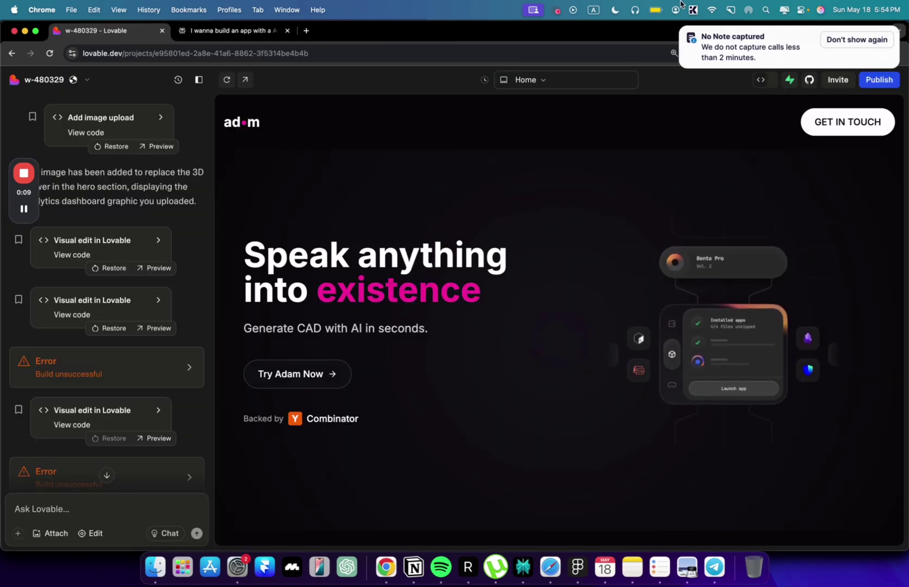
Review the w-480329 project's chat history in Lovable, including the code behind one of its visual edits.
left_click(678, 26)
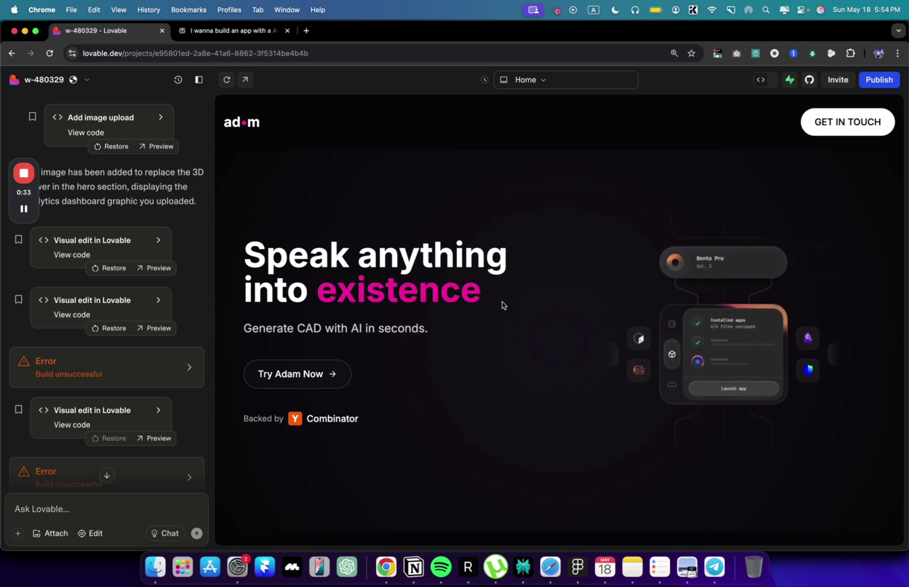
scroll(503, 305, "up", 2)
scroll(108, 359, "up", 2)
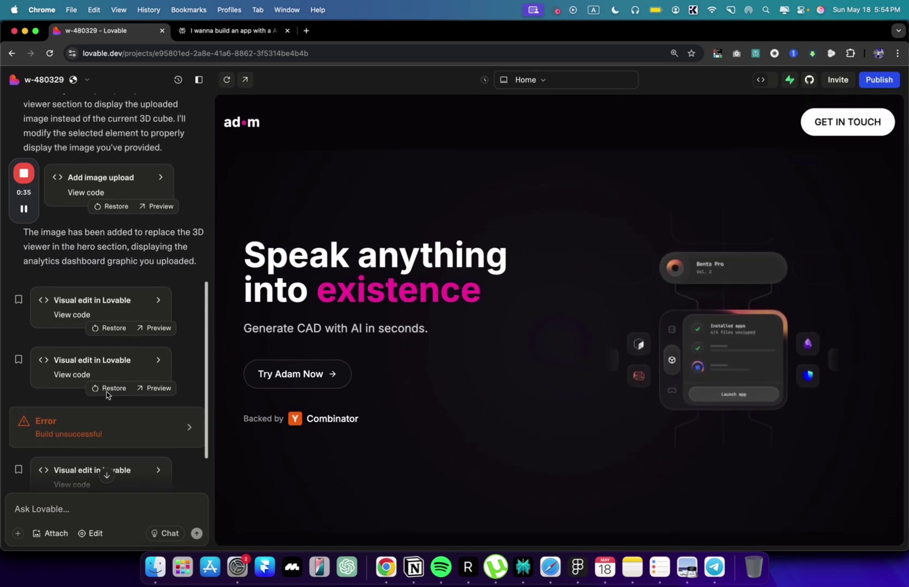
left_click(74, 374)
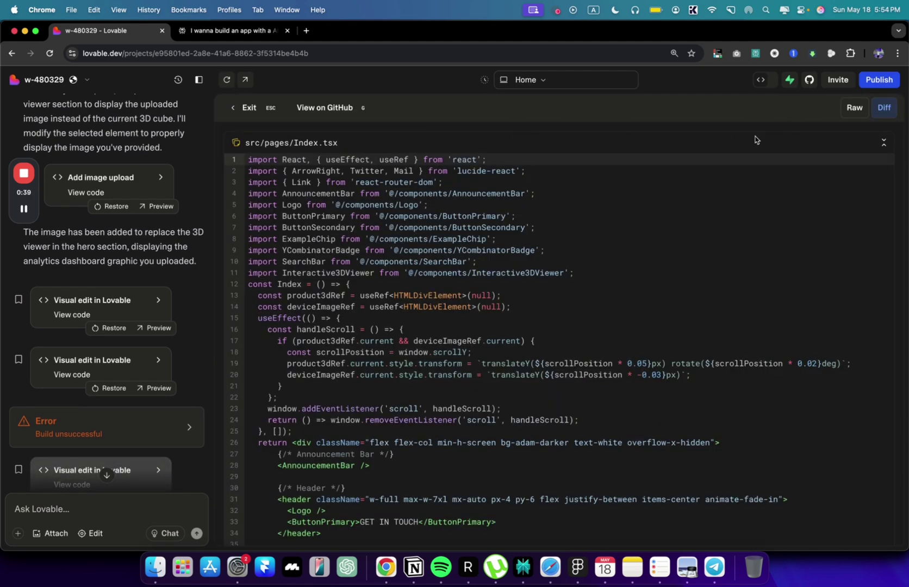
left_click(234, 109)
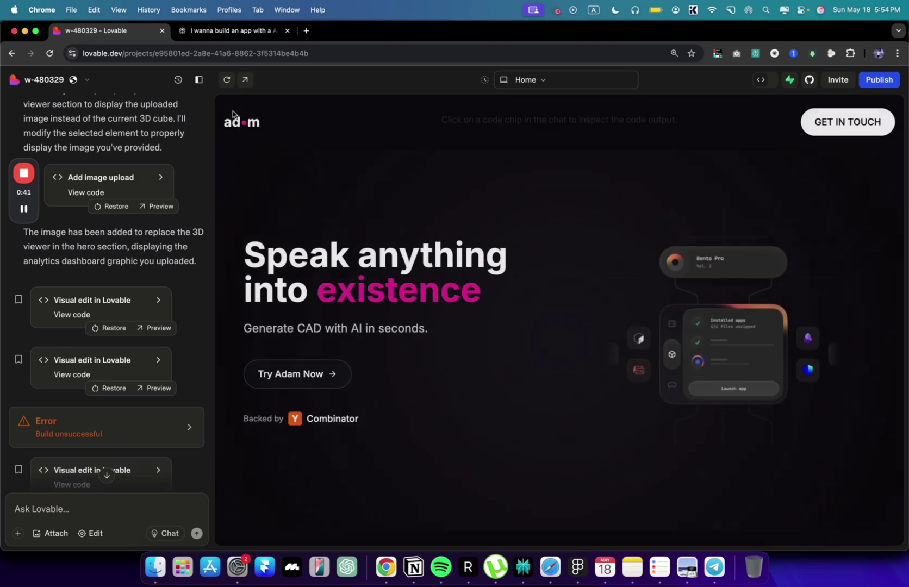
scroll(76, 462, "down", 3)
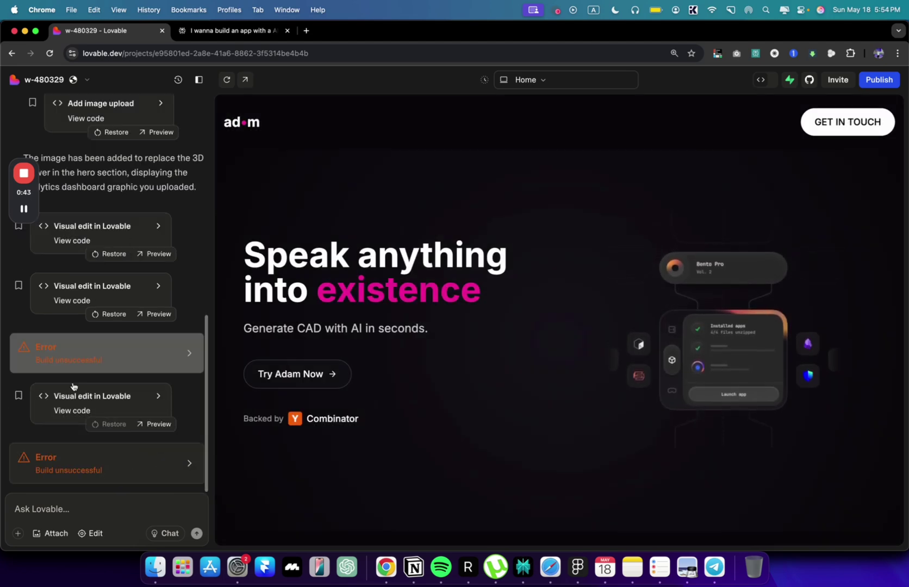
scroll(73, 391, "up", 8)
scroll(80, 416, "up", 3)
left_click(37, 512)
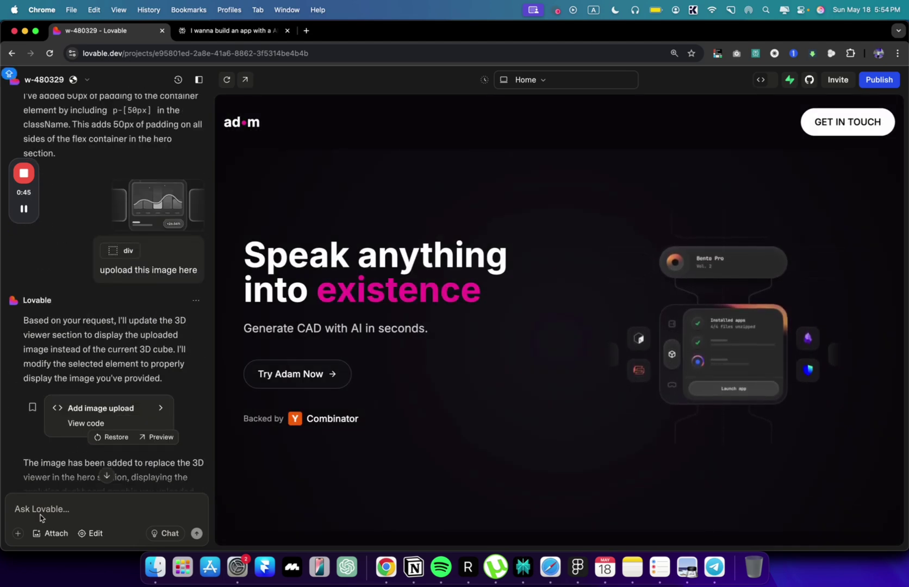
Examine the project's page preview, trying the demo cube in orange, purple, green, blue and pink.
scroll(286, 416, "down", 10)
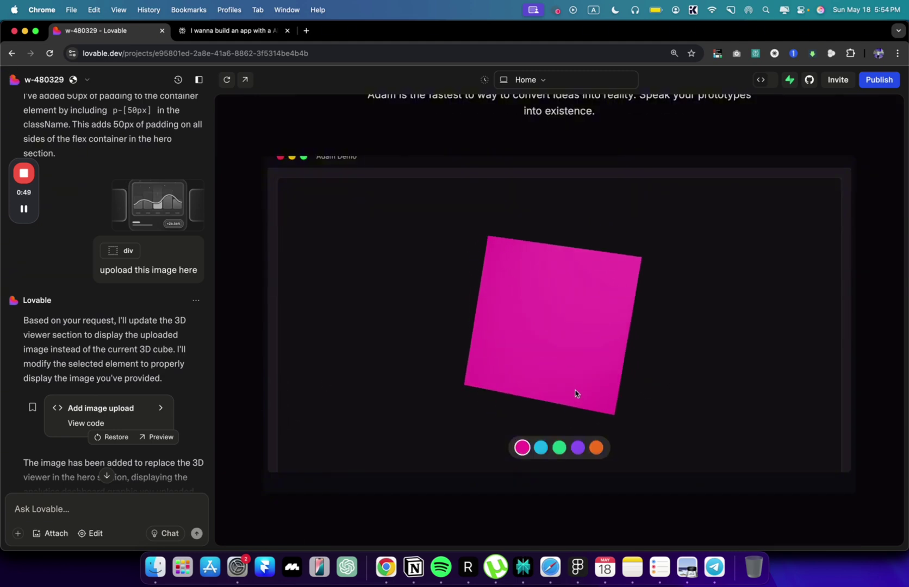
left_click(596, 448)
left_click(578, 447)
left_click(559, 447)
left_click(540, 447)
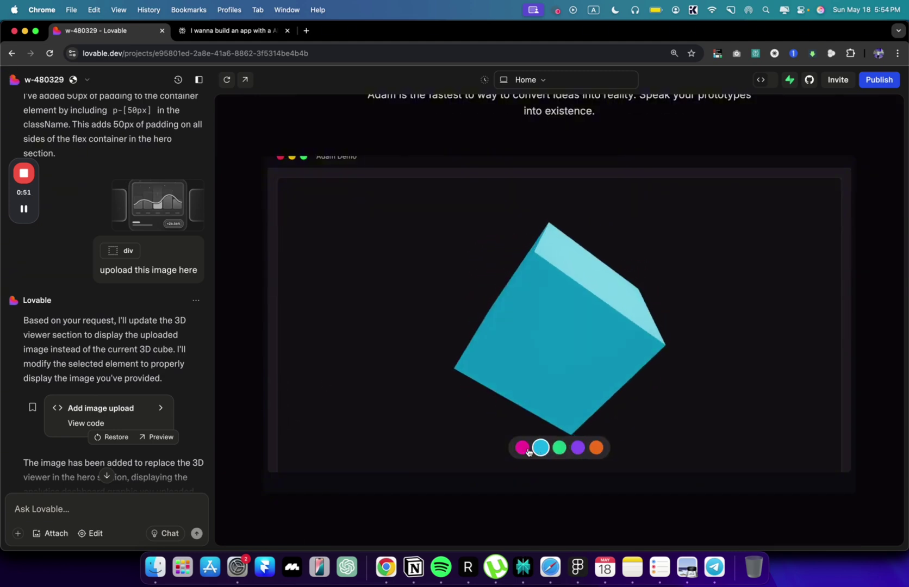
left_click(522, 447)
scroll(522, 452, "down", 5)
scroll(522, 451, "down", 5)
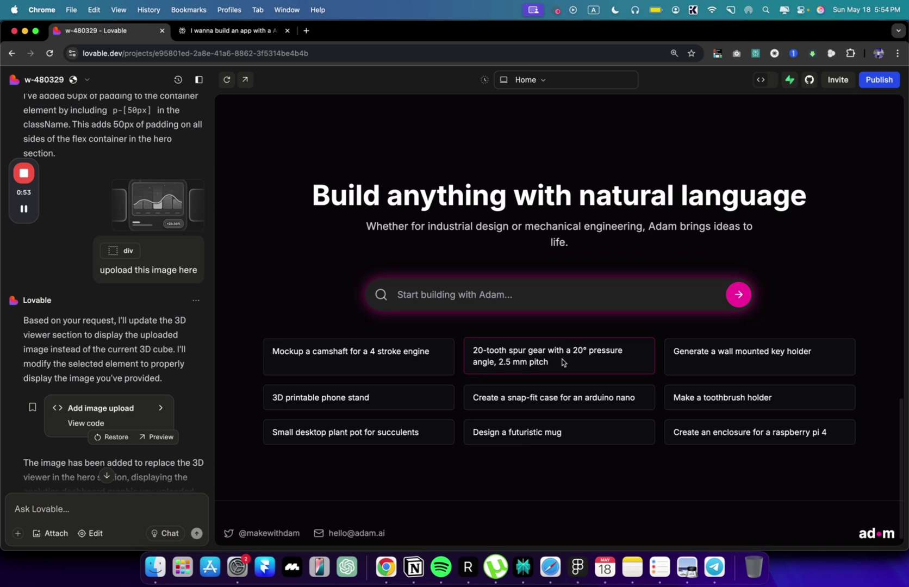
scroll(426, 319, "up", 10)
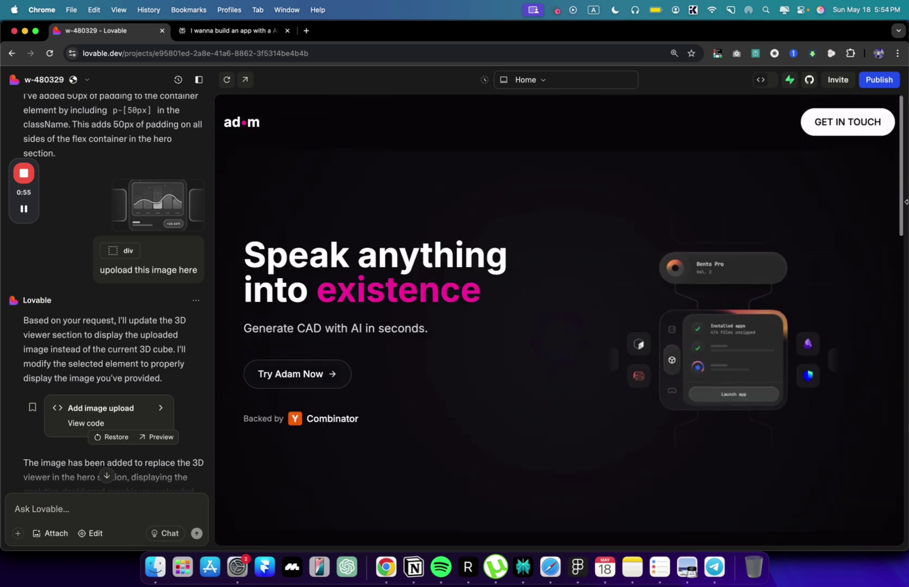
Leave the w-480329 project and go to the Lovable dashboard.
left_click_drag(870, 203, 905, 185)
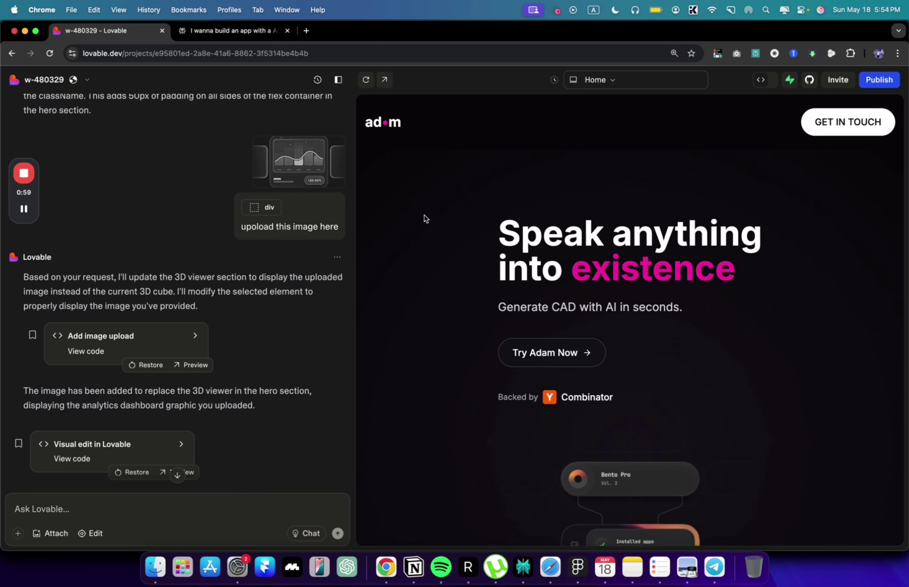
left_click_drag(354, 220, 209, 234)
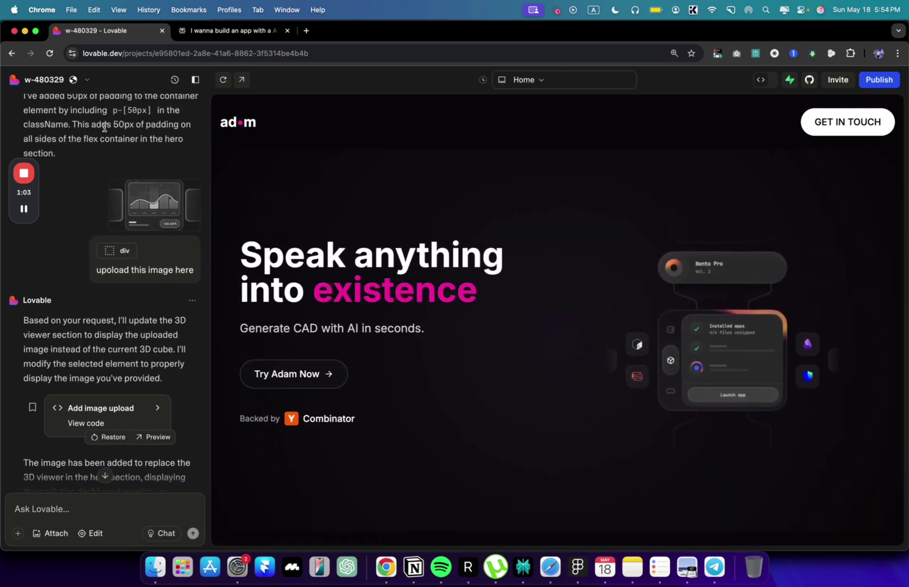
left_click(87, 79)
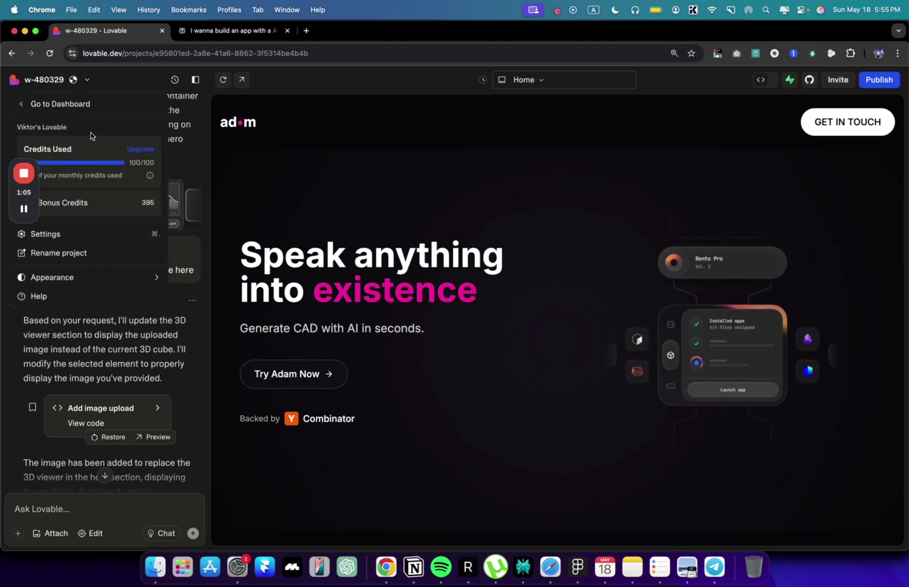
left_click(89, 105)
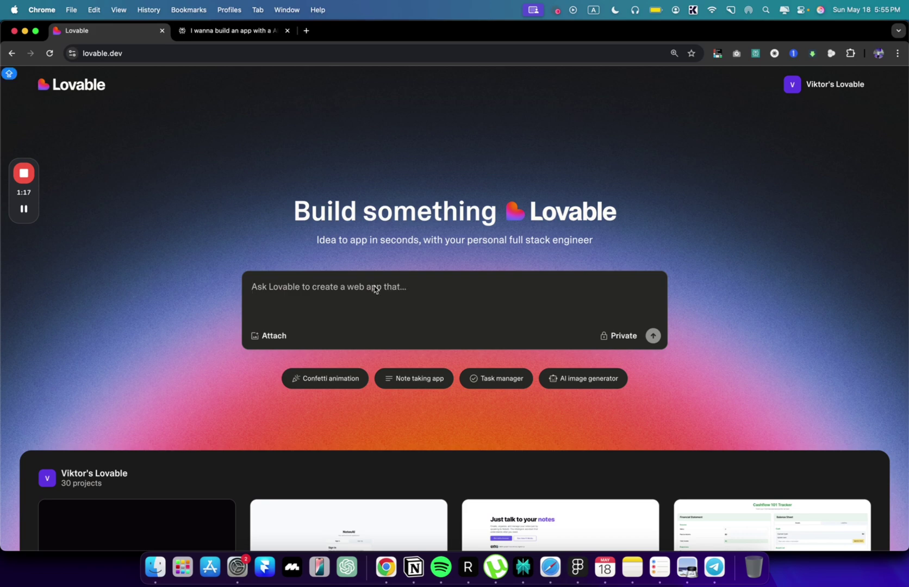
Enter a prompt describing the AI-powered note taking app "NoteAi" and its voice and folder functions, opening with "Landing page for the app".
type("so the app it’s an AI powered note taking app \"NoteAi\". Basically a traditional notes app like Apple Notes, Evernote, etc but with the ability to speak (or type) directly with an AI to create, edit, delete, and organize the notes into folders and subfolders for you, just by telling it to do so. The user will be able to do all those functions themselves as well, but they’ll also be able to say things like \"Create a note based on this information, and categorize and tag it however makes sense\". Users can also tell the AI in the app to retrieve any previous notes,")
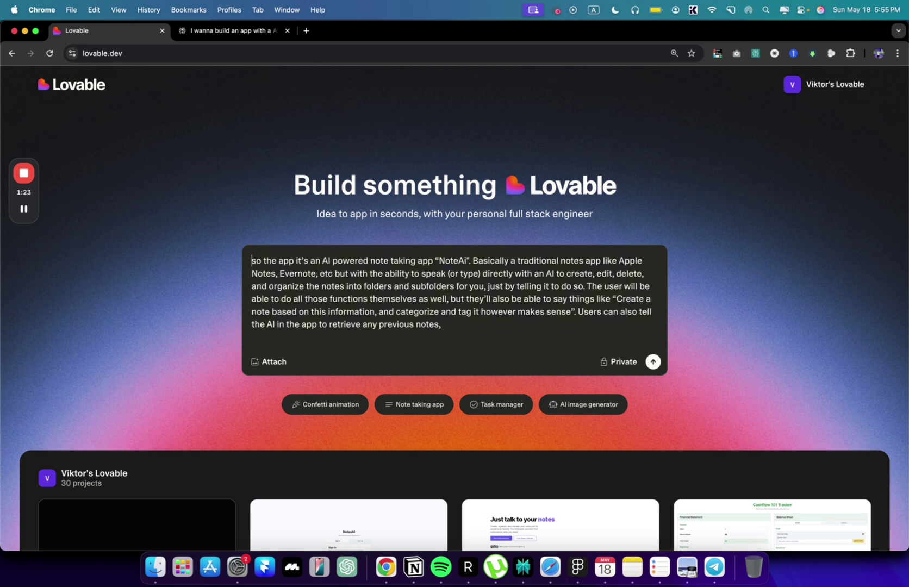
type("Landing page for")
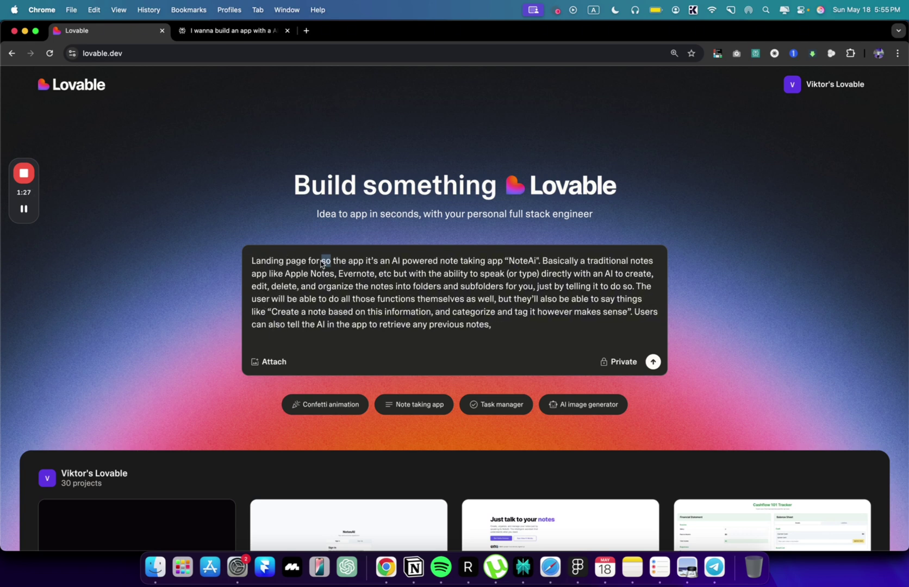
key("BackSpace")
mouse_move(321, 263)
left_mouse_down()
mouse_move(505, 272)
mouse_move(592, 264)
mouse_move(274, 277)
mouse_move(321, 274)
left_mouse_up()
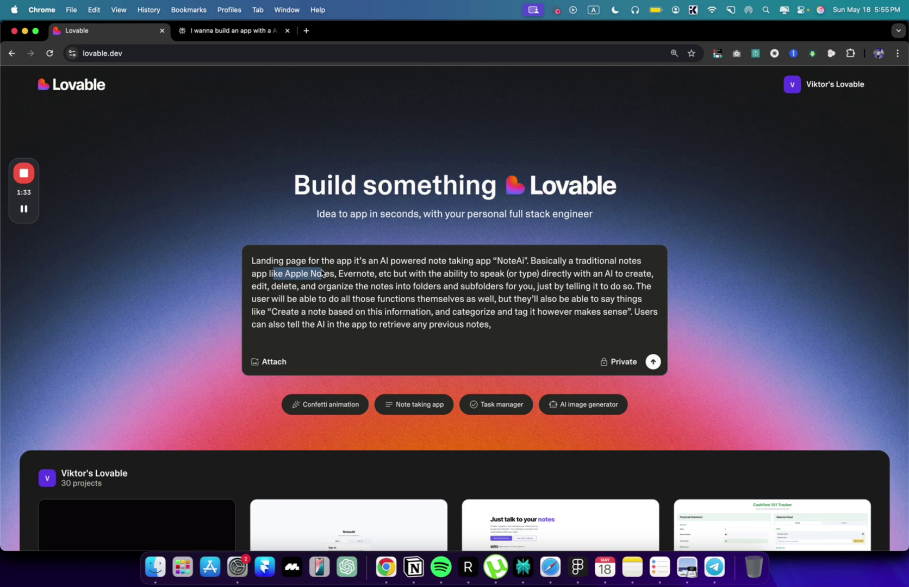
left_click_drag(400, 279, 454, 284)
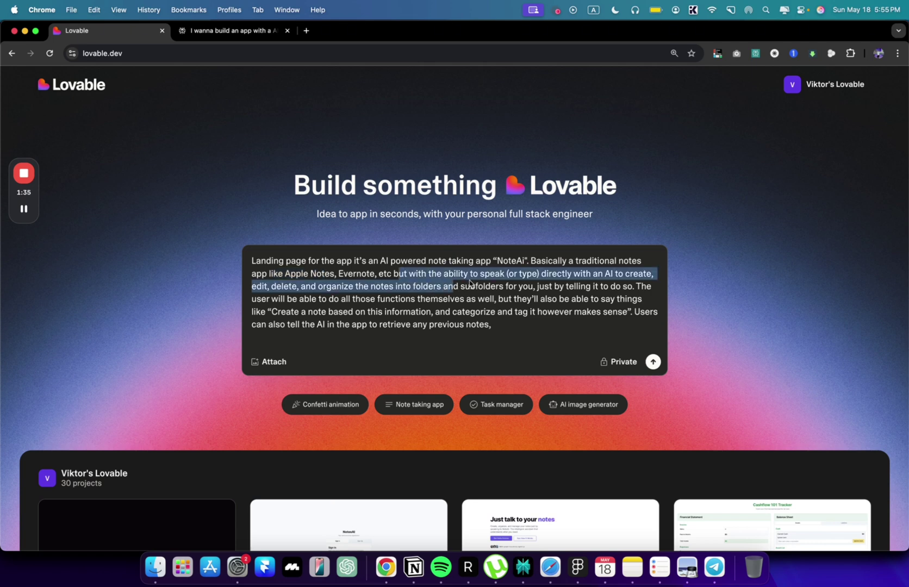
left_click(573, 275)
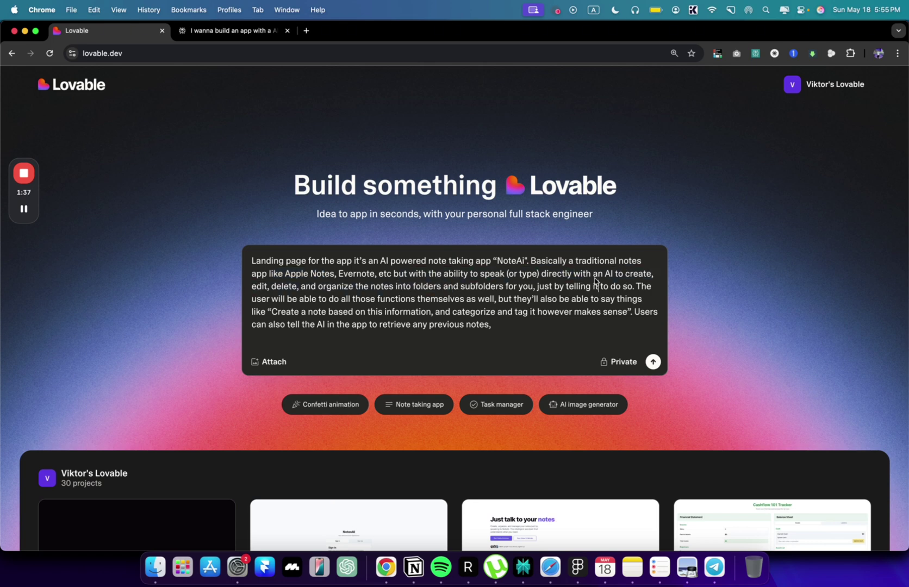
left_click_drag(292, 260, 478, 349)
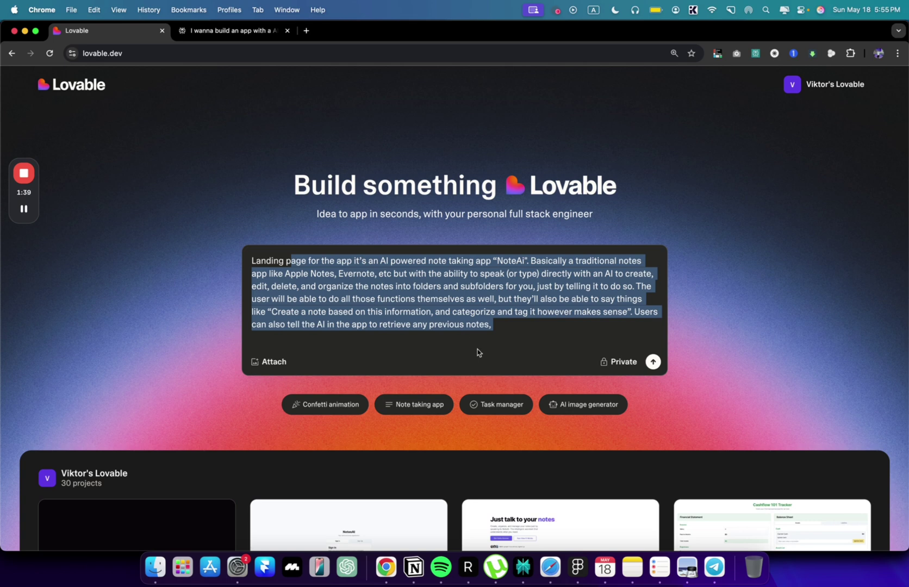
left_click(302, 261)
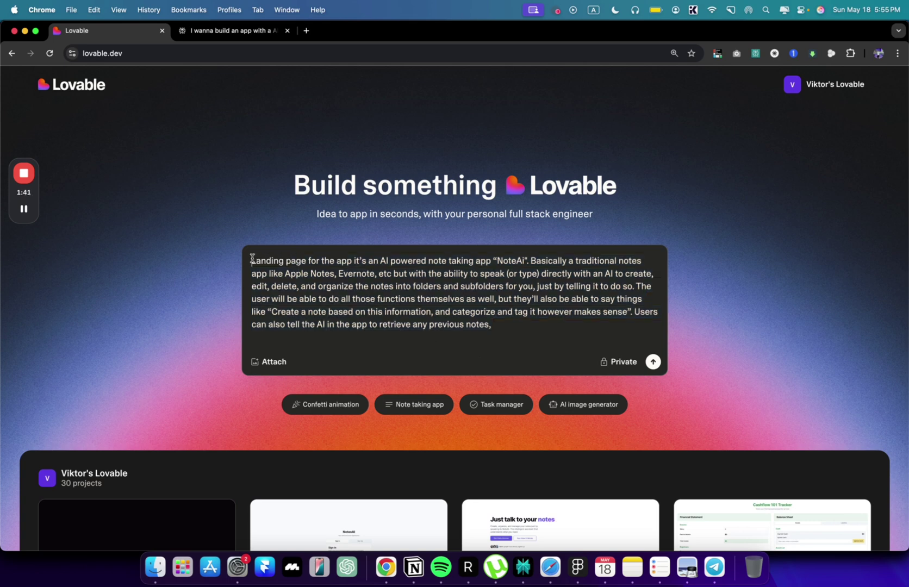
Start the prompt with "build a", add "use dark colours" as a separate closing line, and submit it.
left_click(252, 260)
type("build a")
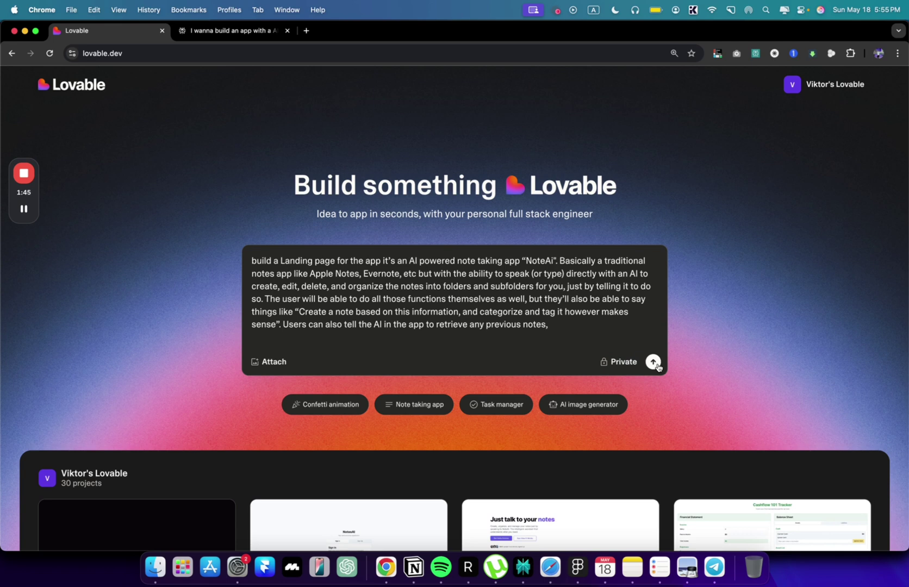
key("shift+Return")
key("shift+Return")
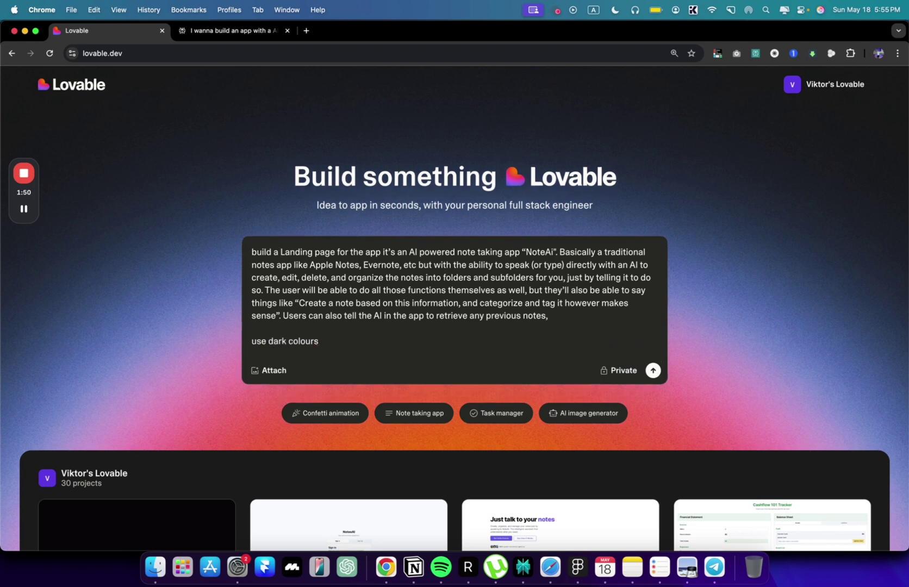
key("Return")
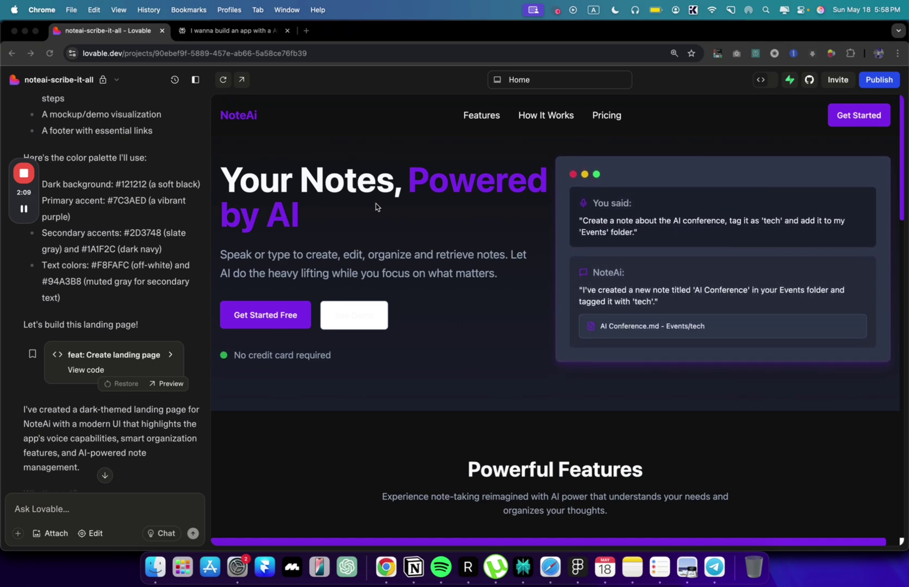
Review the generated NoteAi landing page from the hero section down to the footer and back.
key("XF86AudioLowerVolume")
key("XF86AudioLowerVolume")
scroll(375, 204, "down", 5)
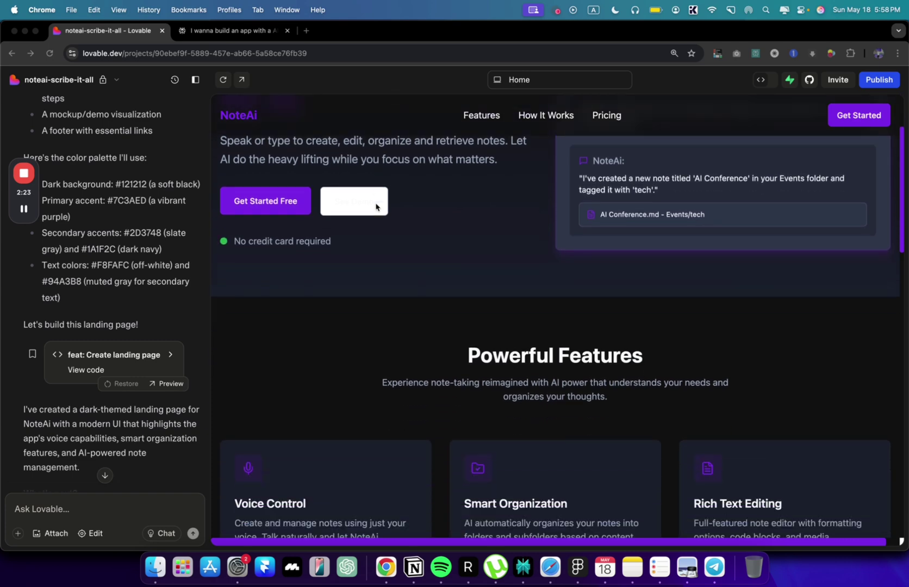
scroll(376, 203, "down", 15)
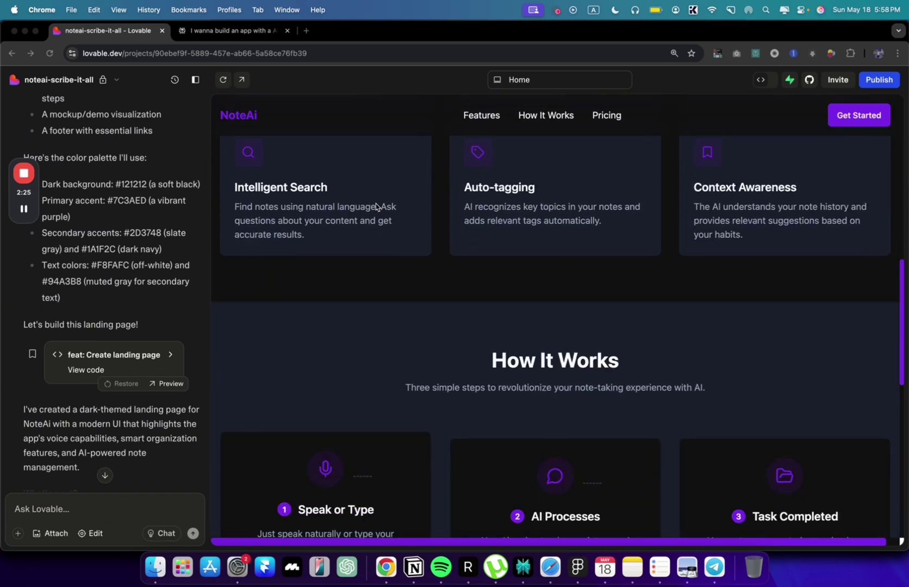
scroll(376, 203, "down", 5)
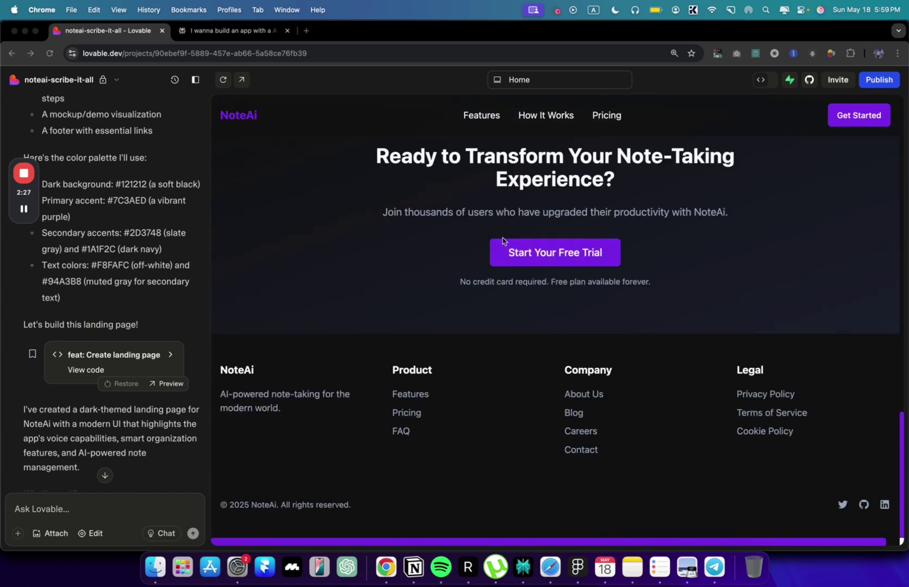
scroll(503, 241, "up", 8)
scroll(551, 288, "up", 6)
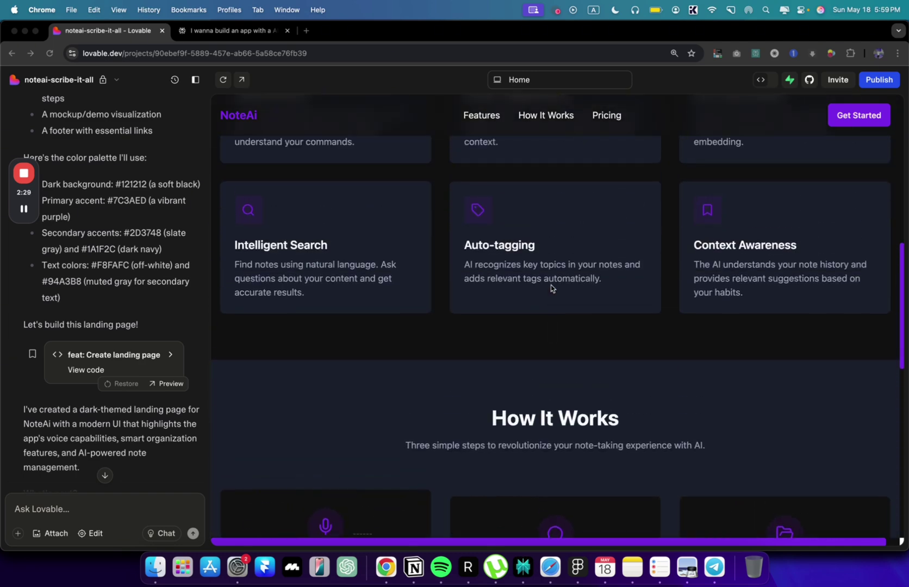
scroll(551, 288, "up", 8)
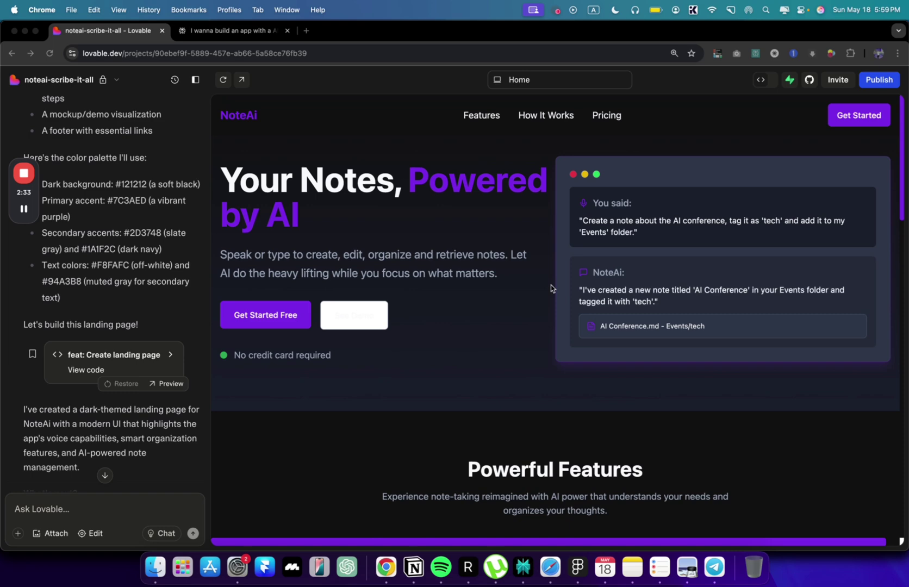
Examine the generated page's feature cards, How It Works steps and closing call-to-action section again.
scroll(551, 288, "down", 1)
scroll(598, 272, "up", 1)
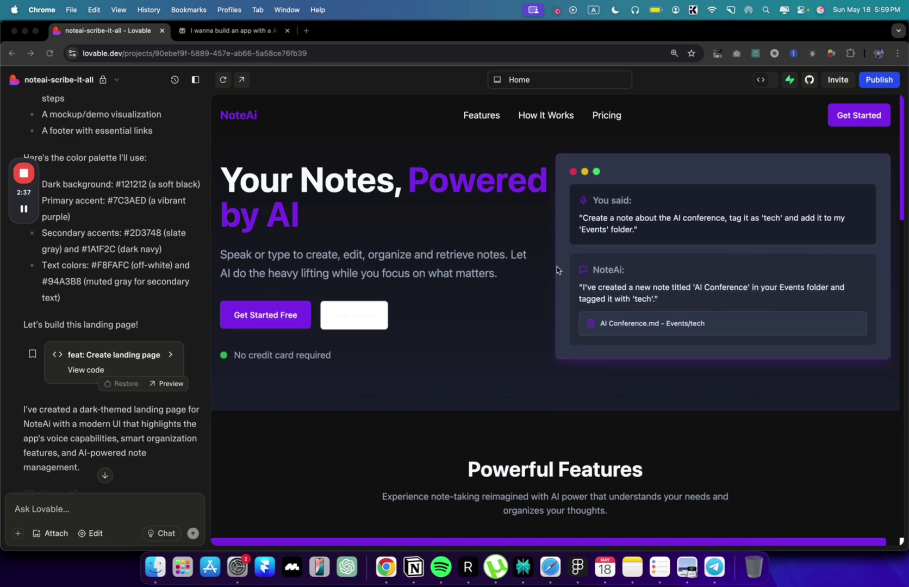
scroll(557, 271, "down", 3)
scroll(557, 270, "down", 4)
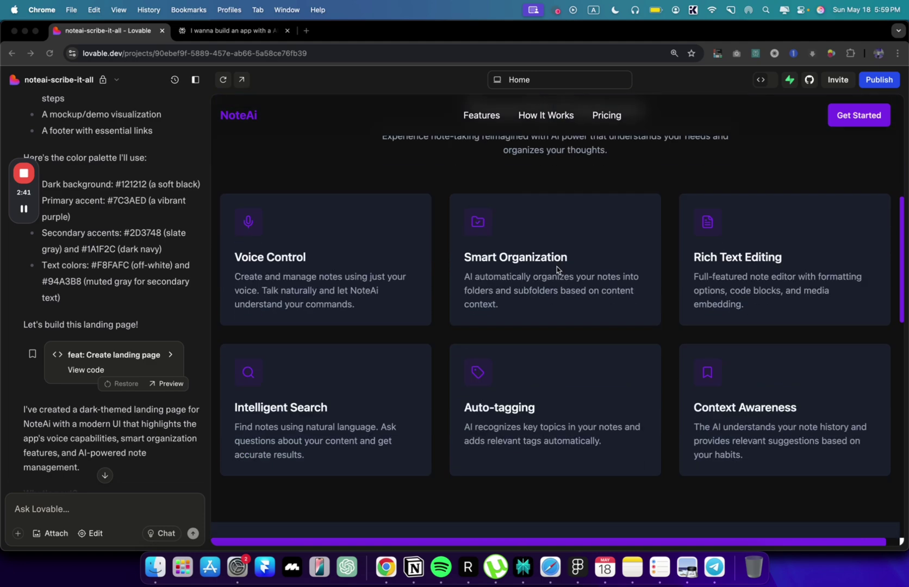
scroll(557, 268, "down", 9)
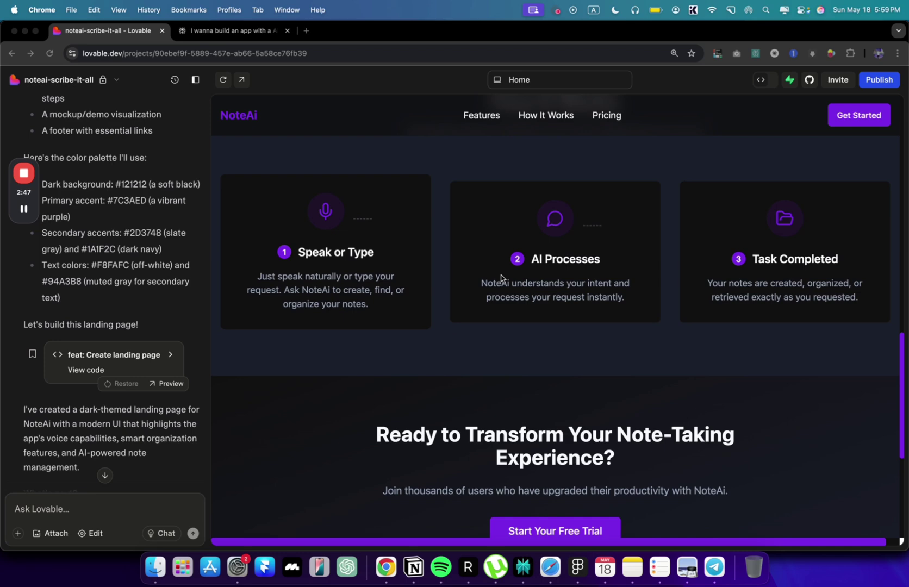
scroll(501, 277, "down", 3)
scroll(516, 269, "up", 15)
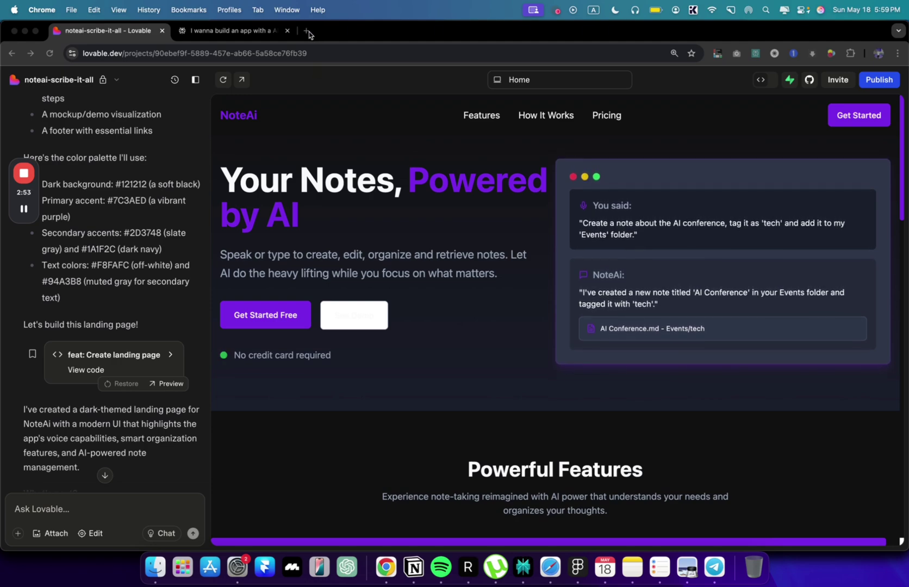
scroll(325, 176, "down", 10)
scroll(325, 176, "up", 10)
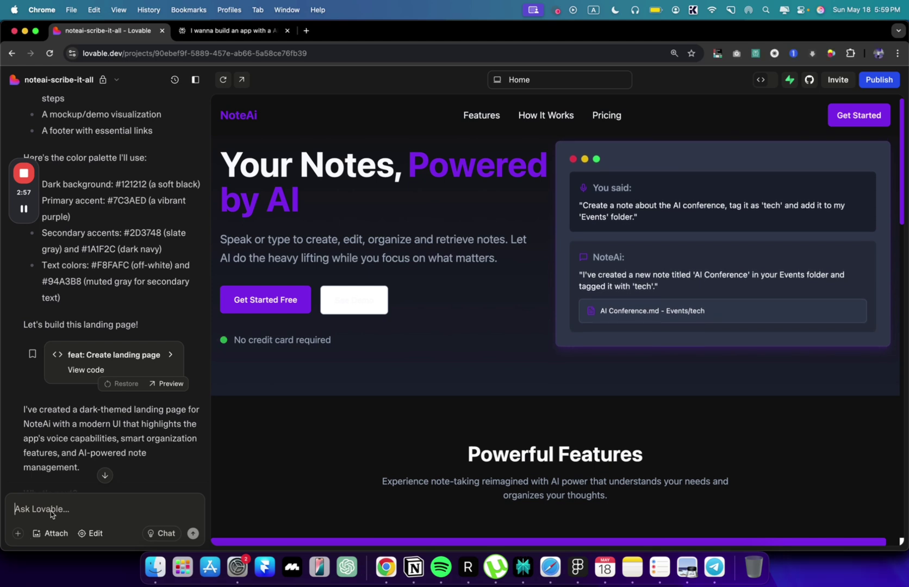
Submit the follow-up prompt "add a blog section at the bottom" for the NoteAi page.
type("add a bl")
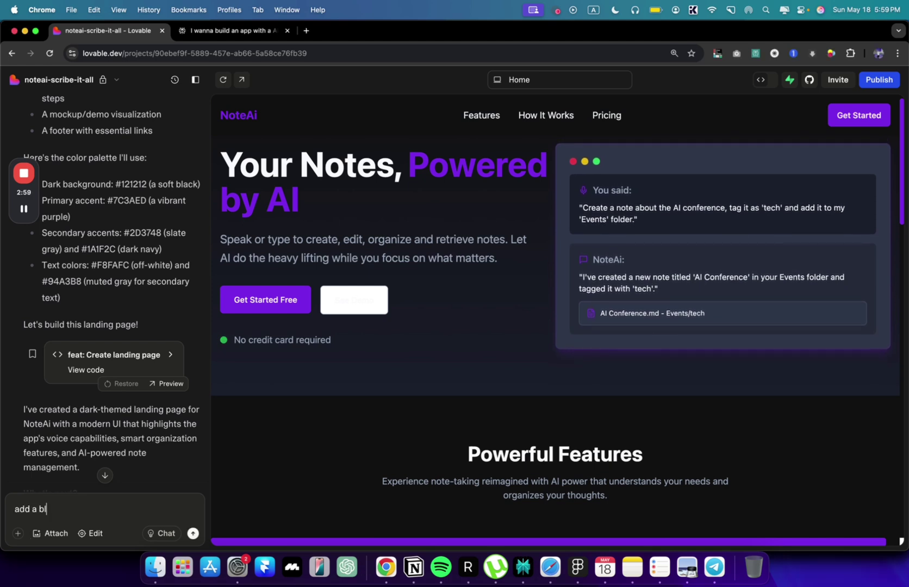
type("og section")
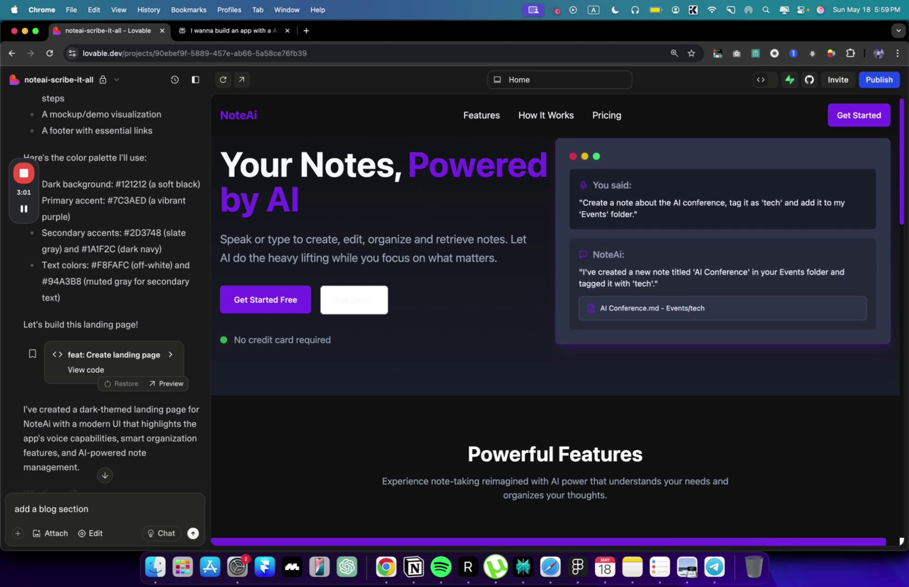
type(" at the bottom")
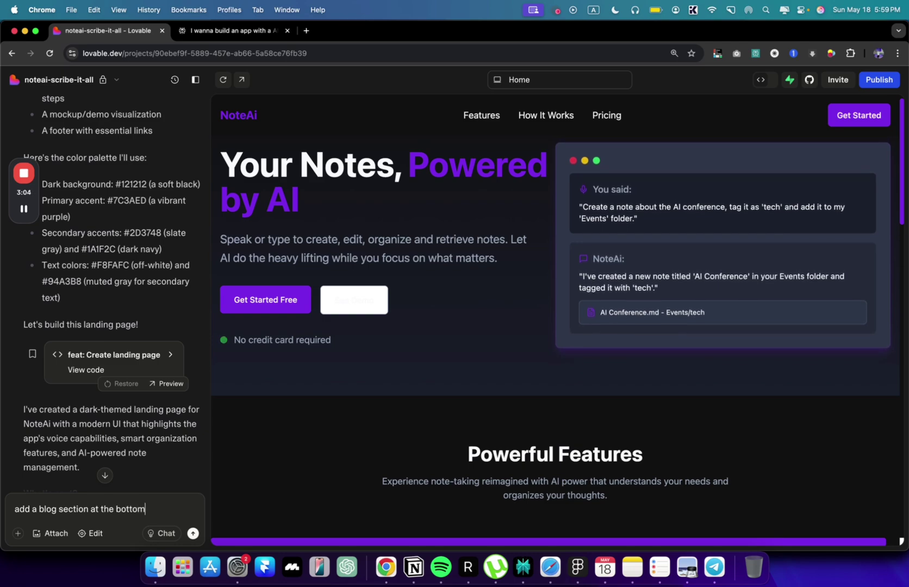
key("Return")
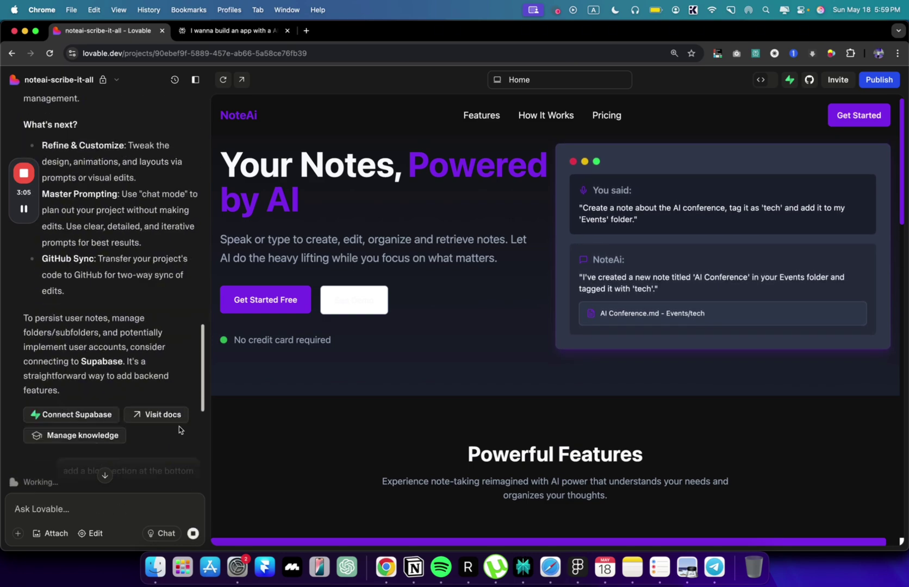
scroll(272, 308, "down", 5)
scroll(272, 307, "down", 10)
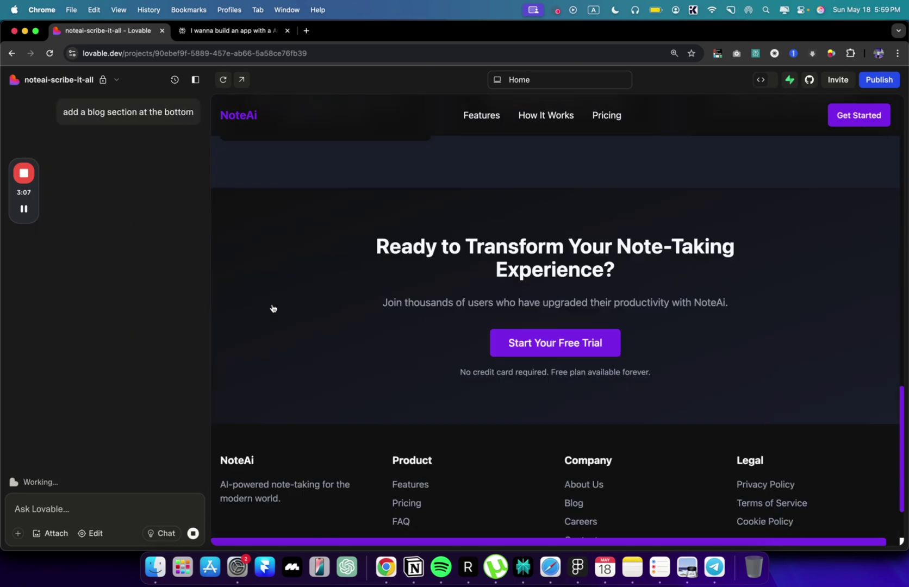
scroll(272, 309, "up", 15)
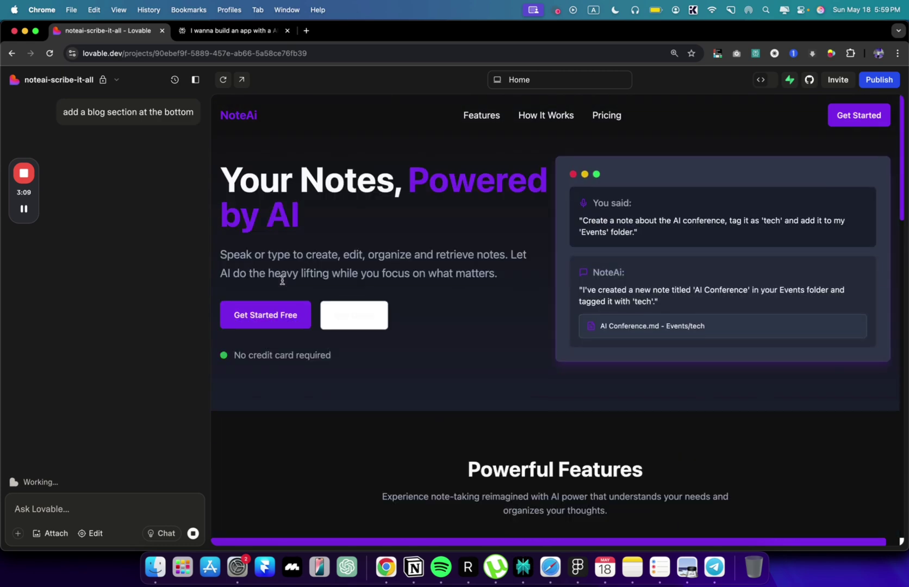
Turn on the visual edit mode for the page preview and look over the hero section's selectable elements.
left_click(90, 534)
scroll(218, 337, "down", 1)
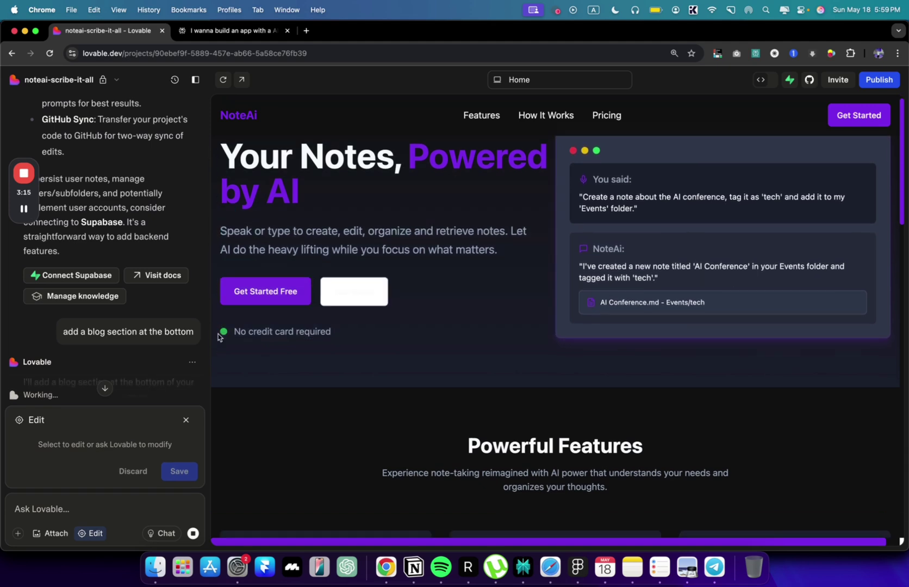
scroll(218, 337, "down", 3)
scroll(330, 274, "up", 2)
scroll(330, 268, "left", 2)
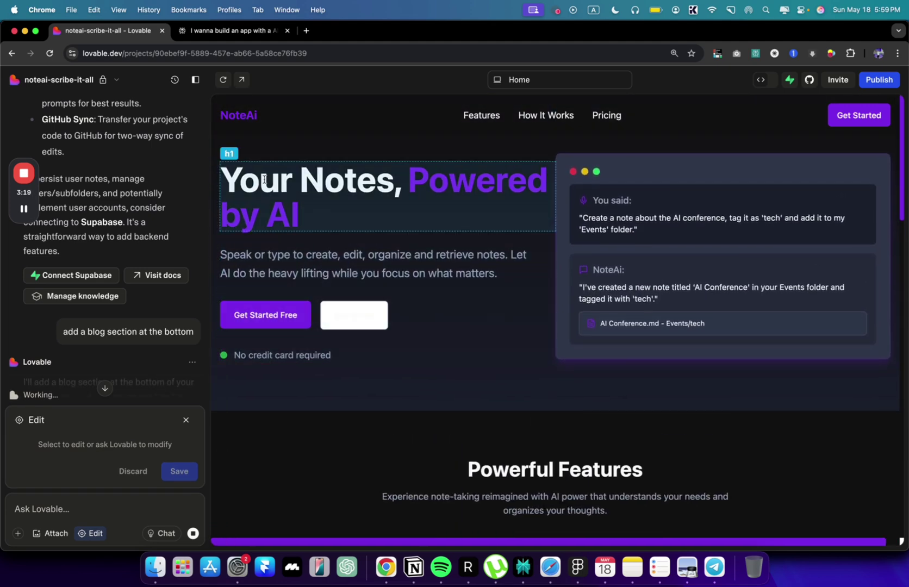
scroll(149, 308, "down", 5)
scroll(148, 308, "up", 4)
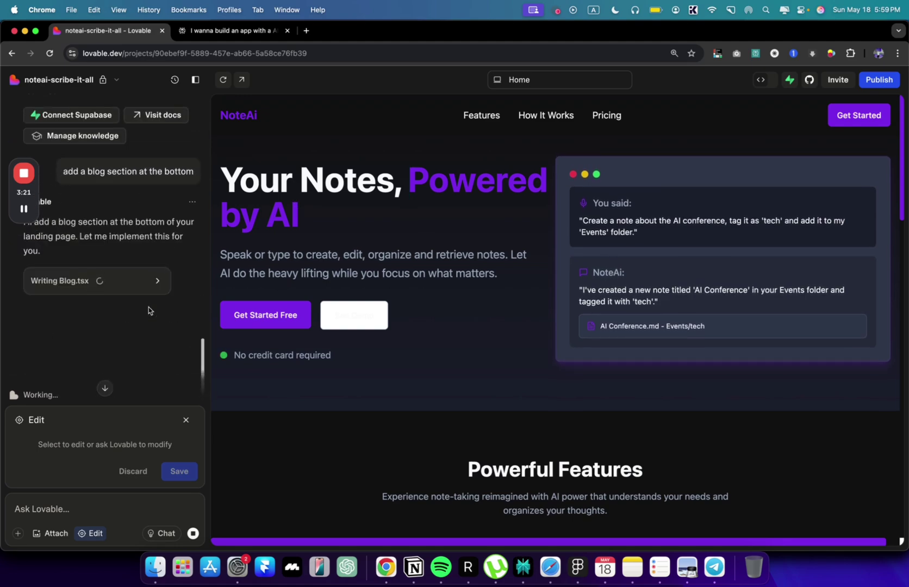
Check the newly added "Latest from Our Blog" section and its article cards in the preview.
scroll(487, 380, "down", 15)
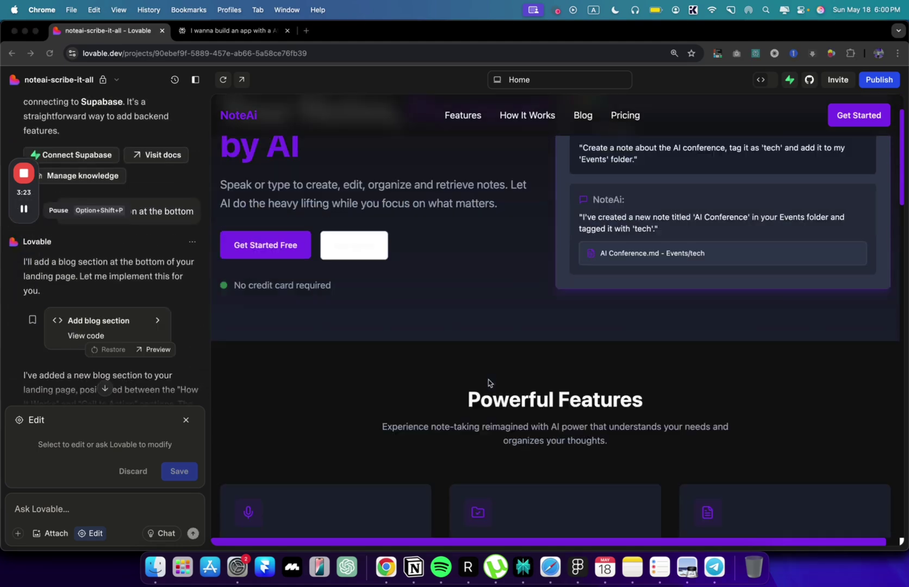
scroll(488, 379, "up", 8)
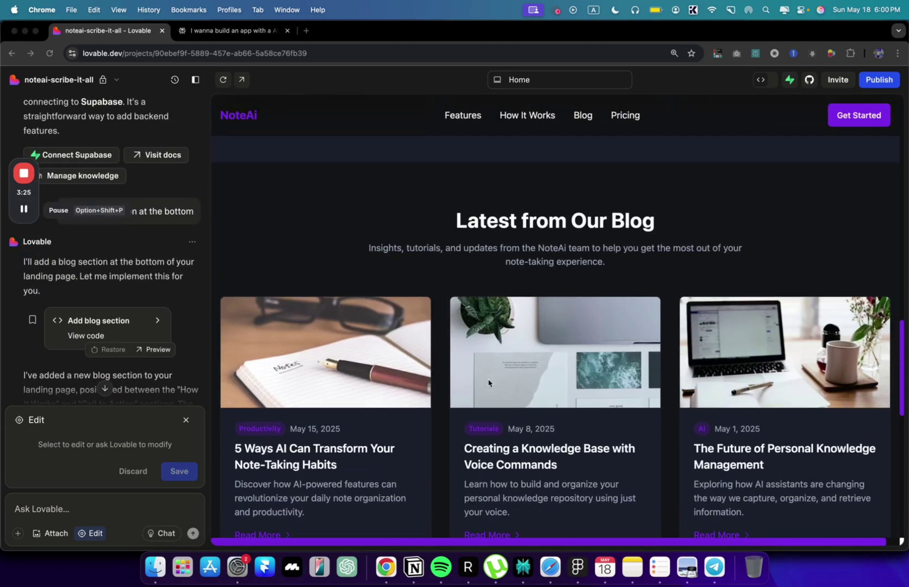
scroll(487, 379, "down", 8)
scroll(488, 380, "up", 15)
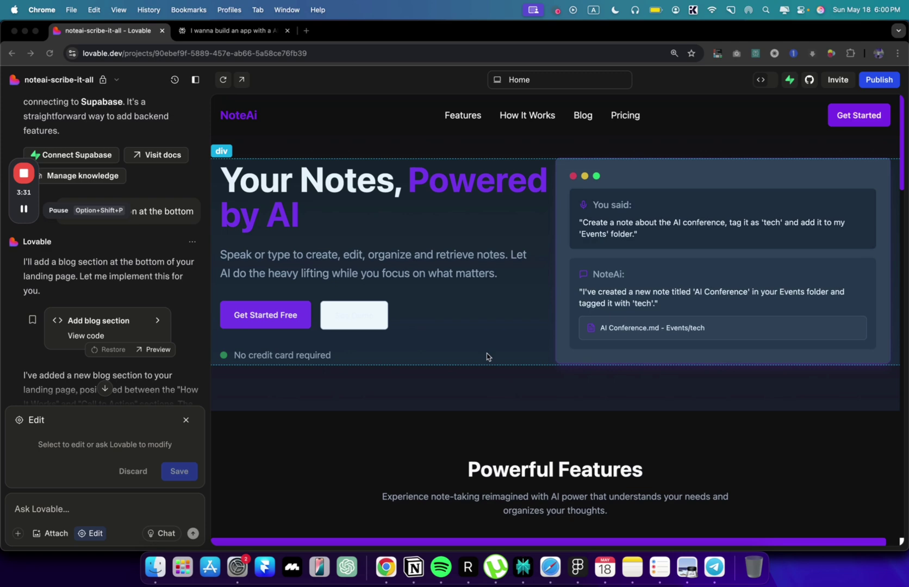
Look through the whole updated landing page, from the hero and features to How It Works, blog and call to action.
scroll(481, 336, "down", 1)
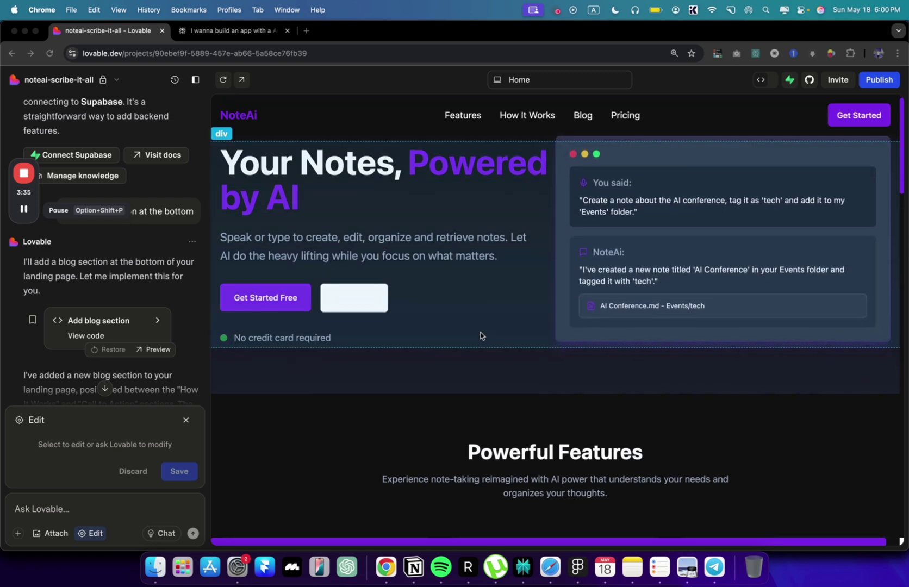
scroll(481, 336, "down", 4)
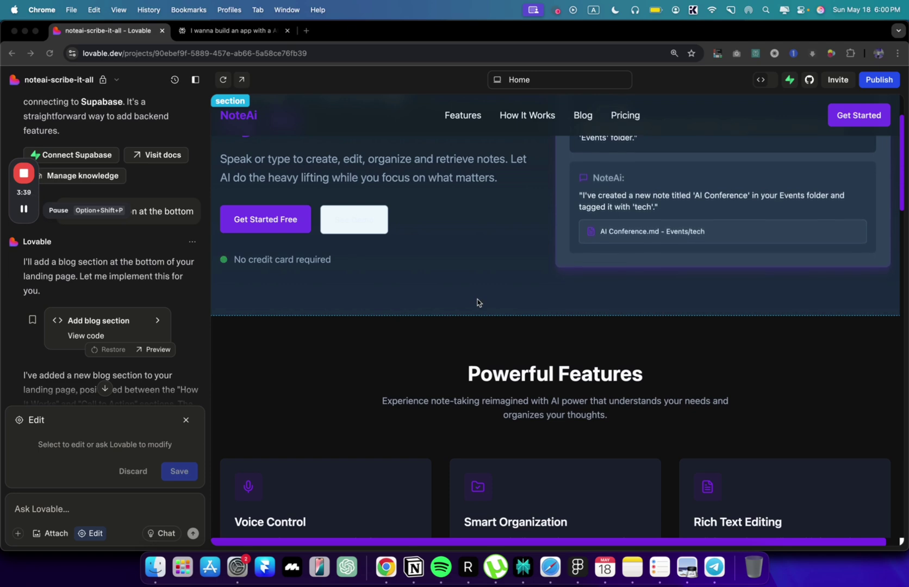
scroll(477, 302, "down", 15)
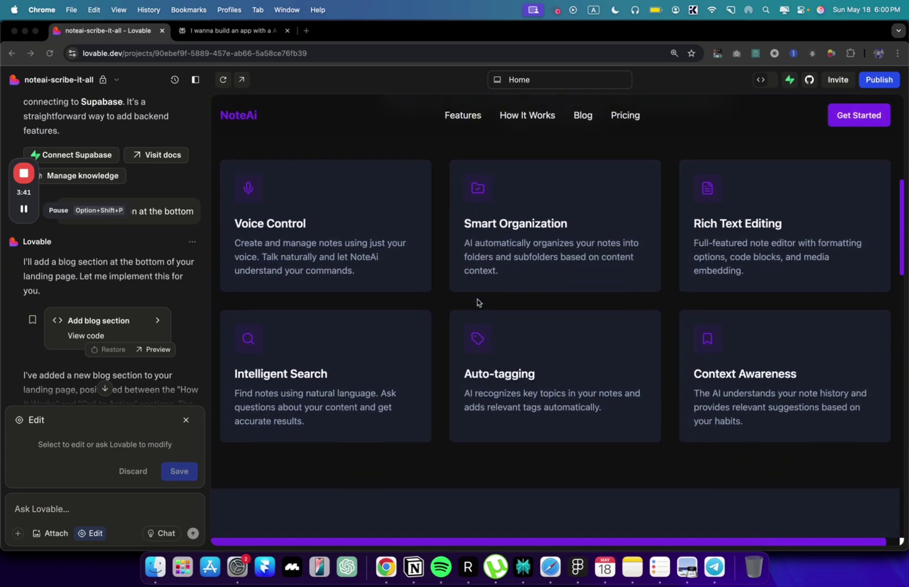
scroll(477, 302, "down", 11)
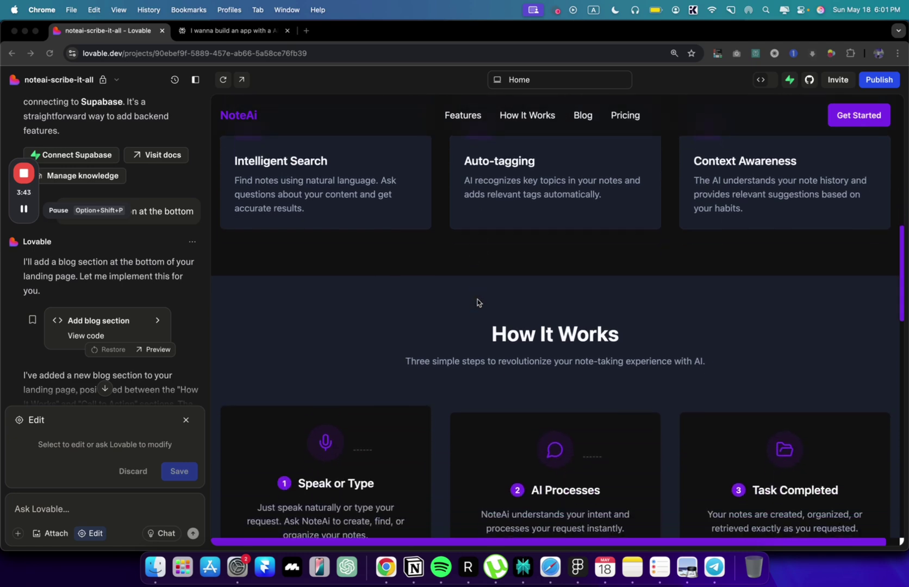
scroll(477, 302, "down", 2)
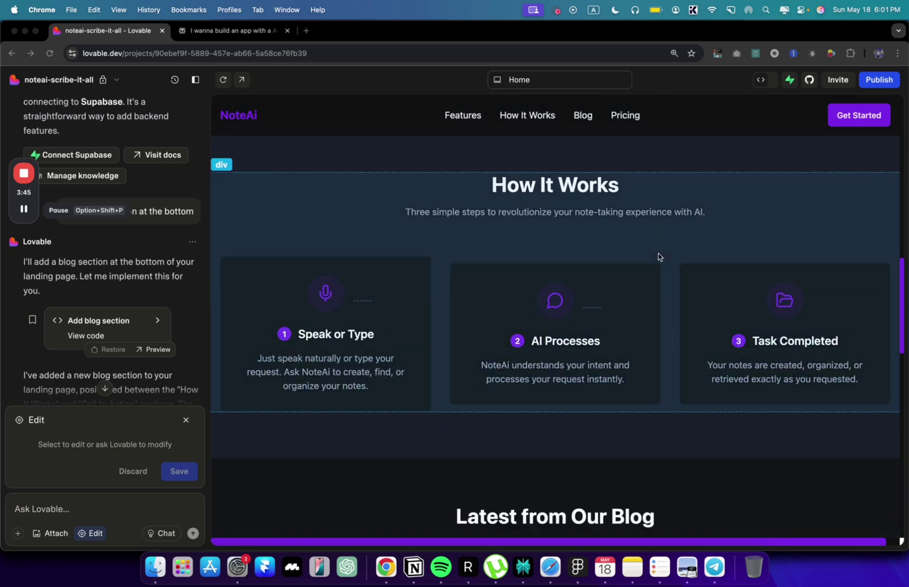
scroll(658, 257, "down", 18)
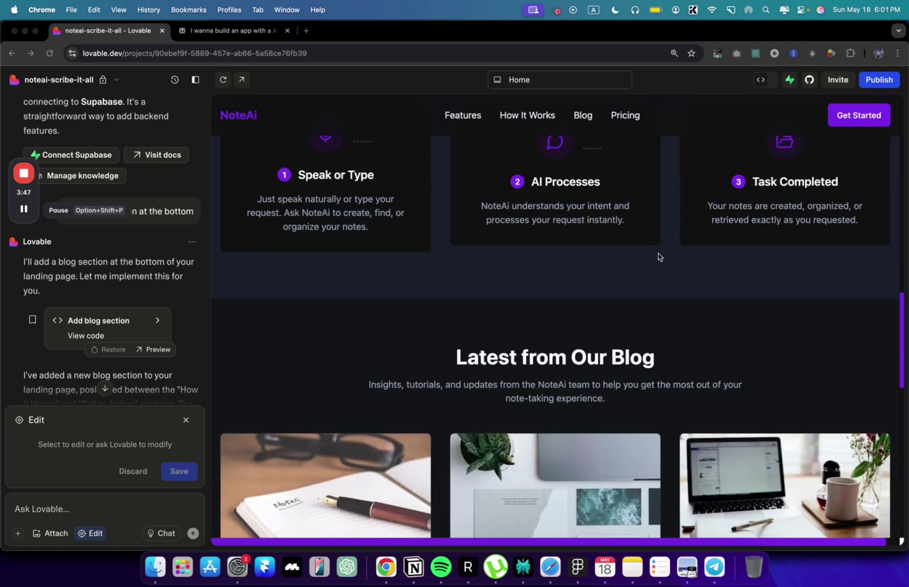
scroll(469, 178, "up", 14)
scroll(469, 178, "up", 20)
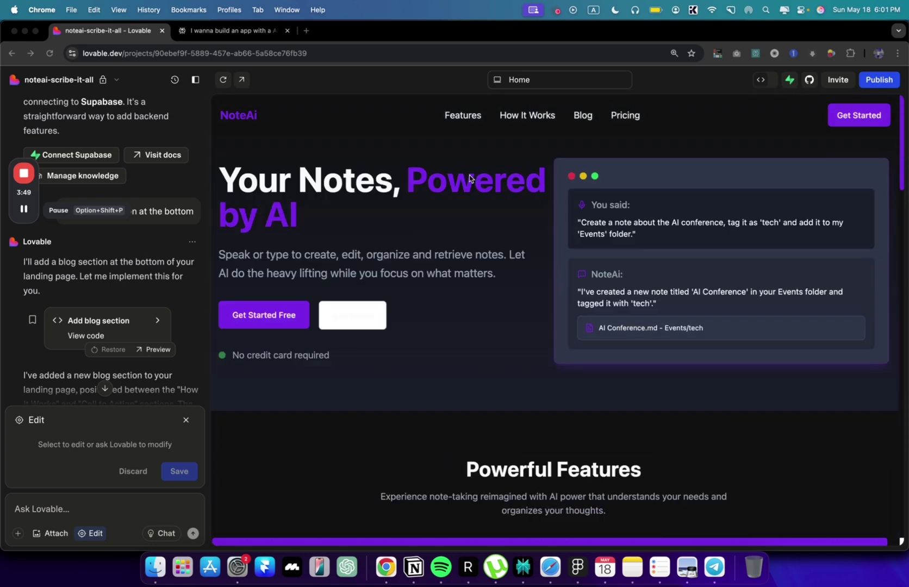
scroll(374, 282, "down", 20)
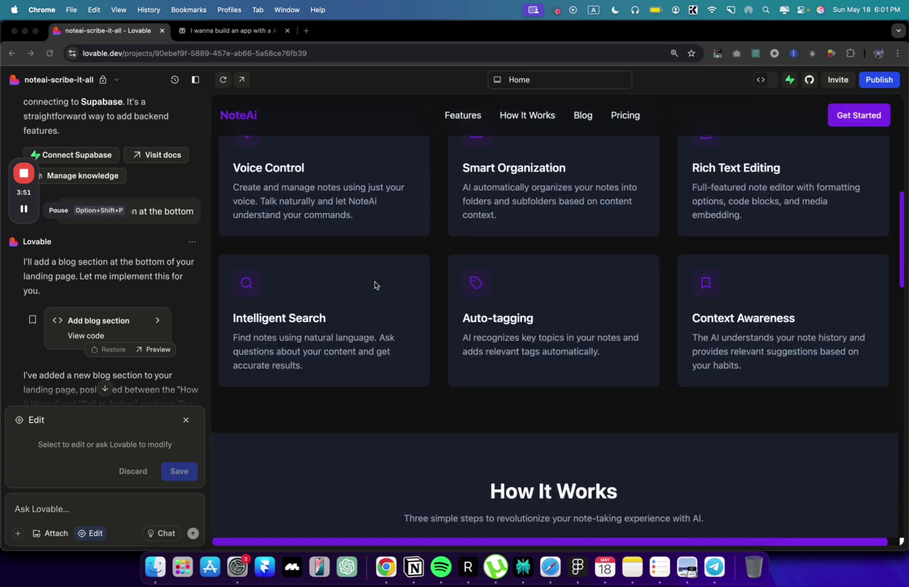
scroll(698, 168, "up", 20)
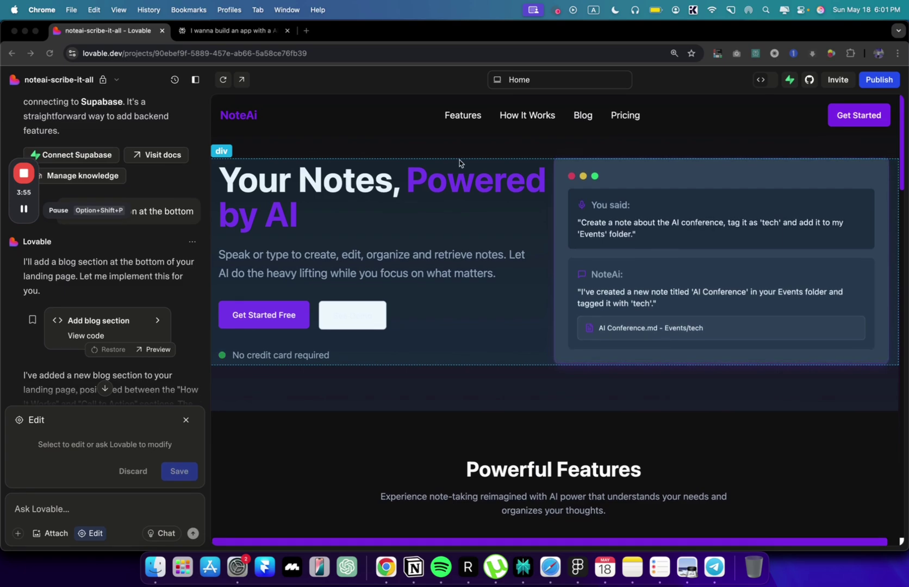
scroll(634, 128, "down", 20)
scroll(634, 128, "up", 10)
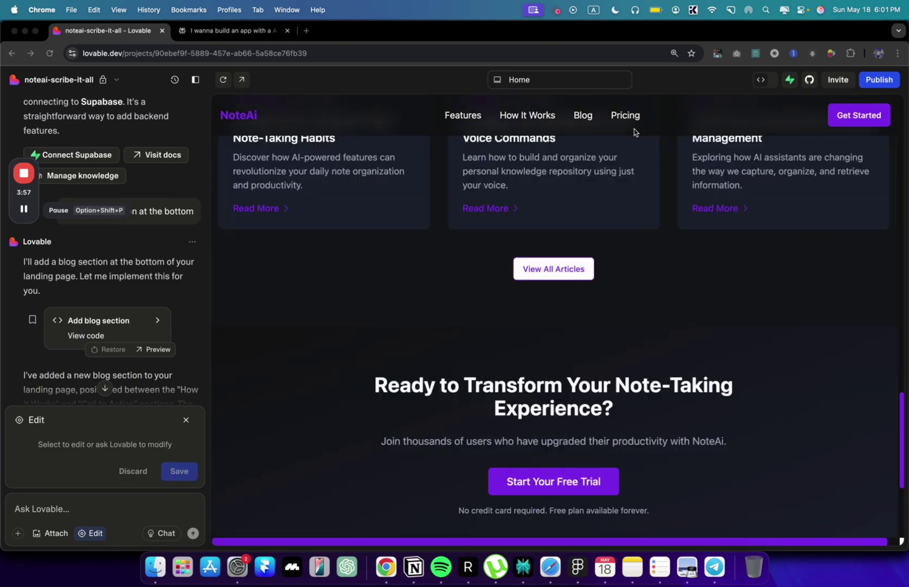
scroll(634, 128, "up", 5)
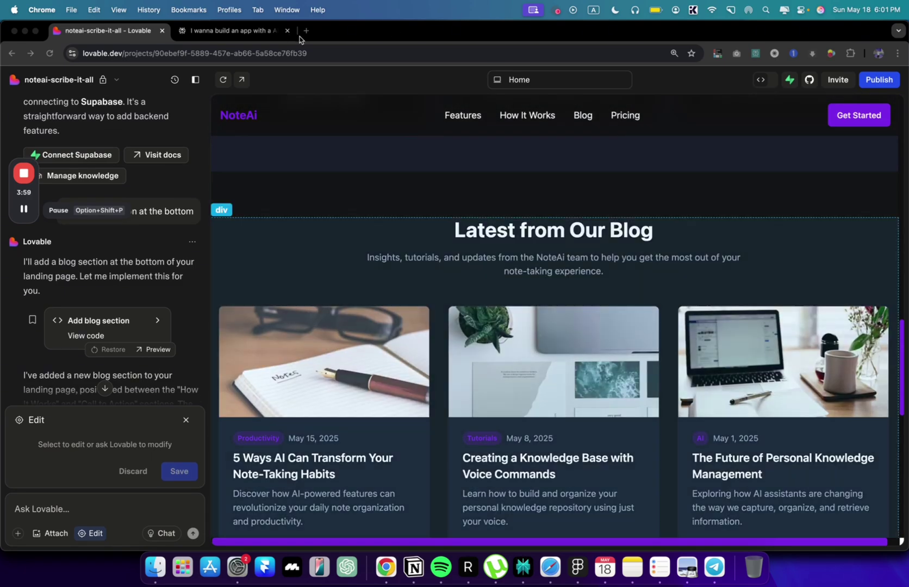
Search Google for "framer marteplca" in a new browser tab and open the Framer Marketplace site.
left_click(305, 31)
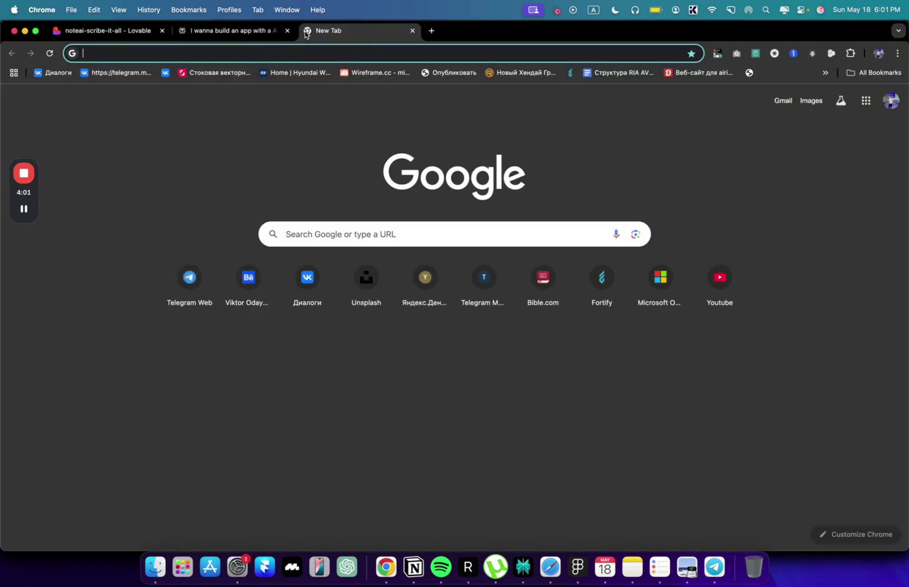
type("framer marteplca")
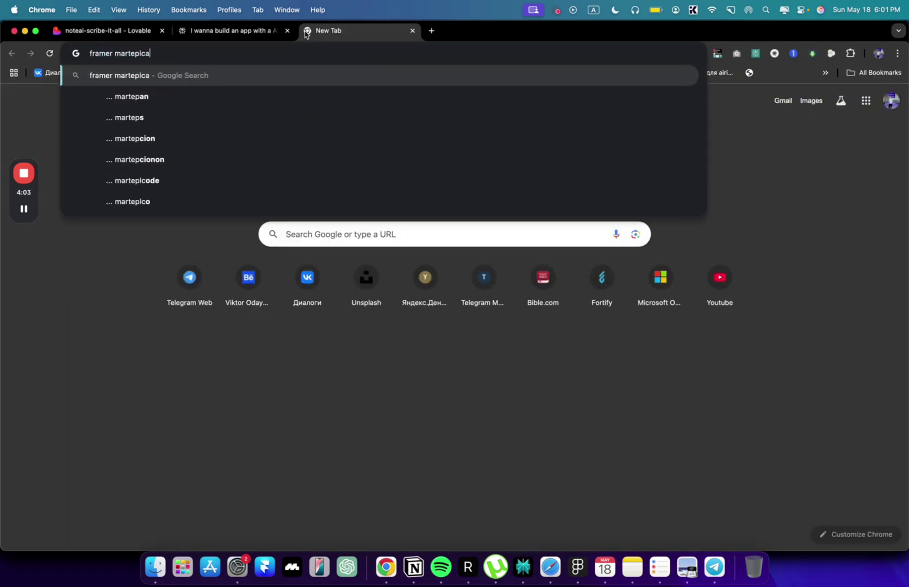
key("Return")
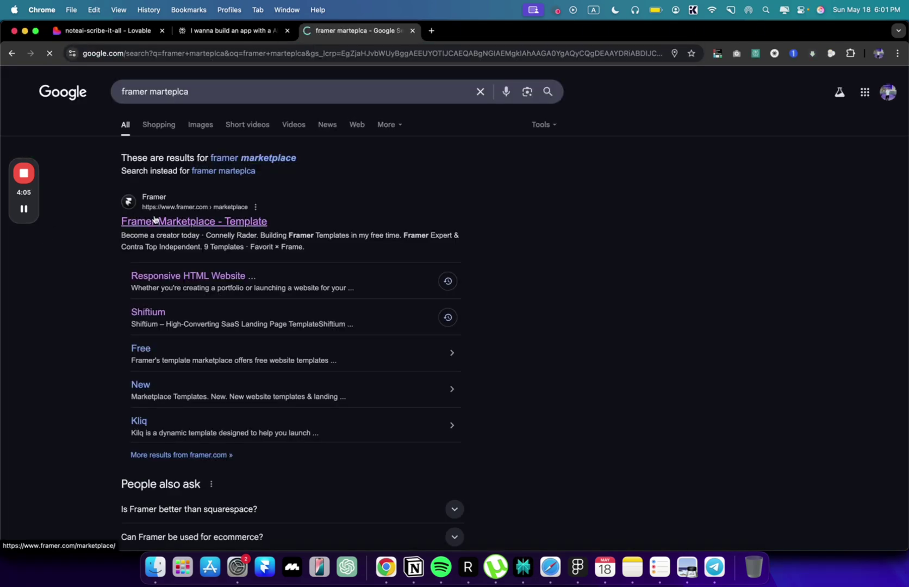
left_click(153, 220)
Open the full list of Top Templates in the Framer Marketplace and return to the NoteAi project in Lovable.
scroll(328, 231, "down", 3)
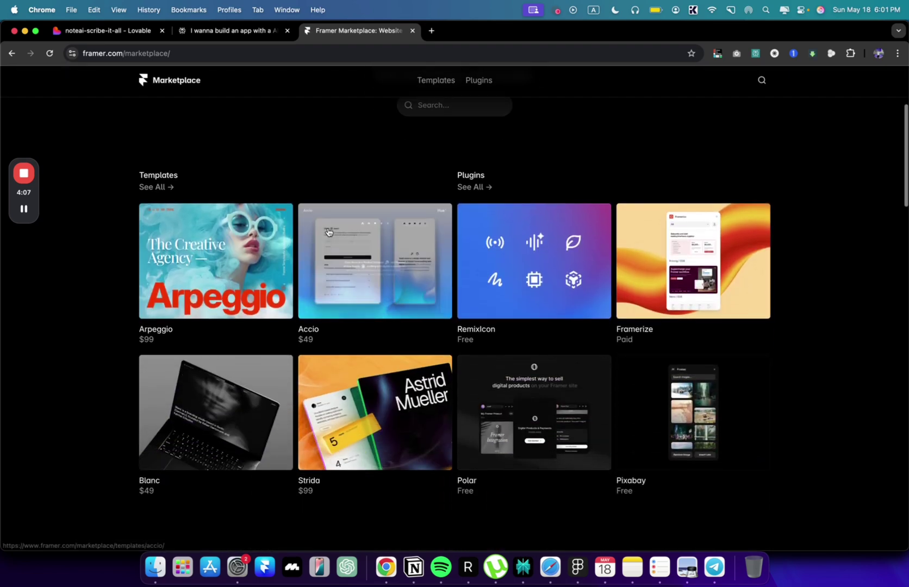
scroll(327, 233, "down", 10)
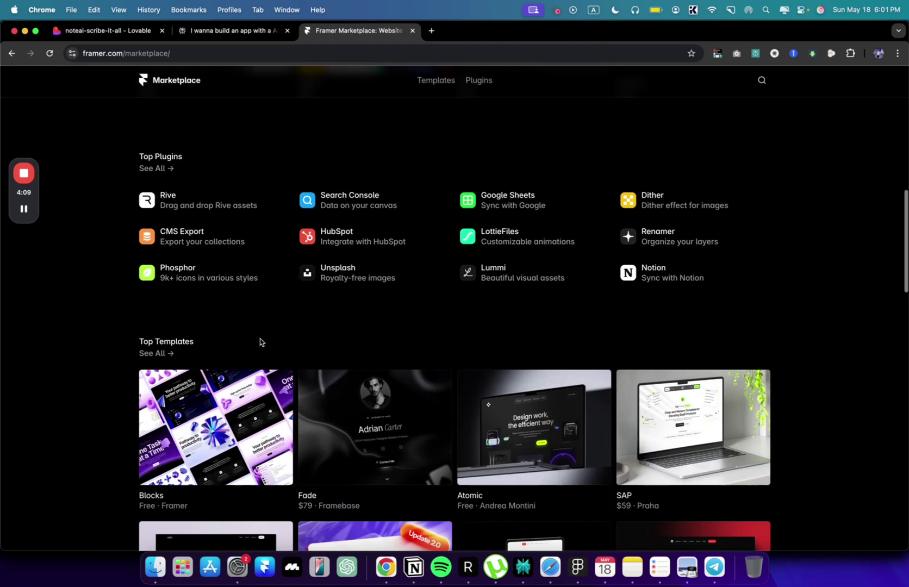
scroll(260, 343, "down", 3)
left_click(153, 204)
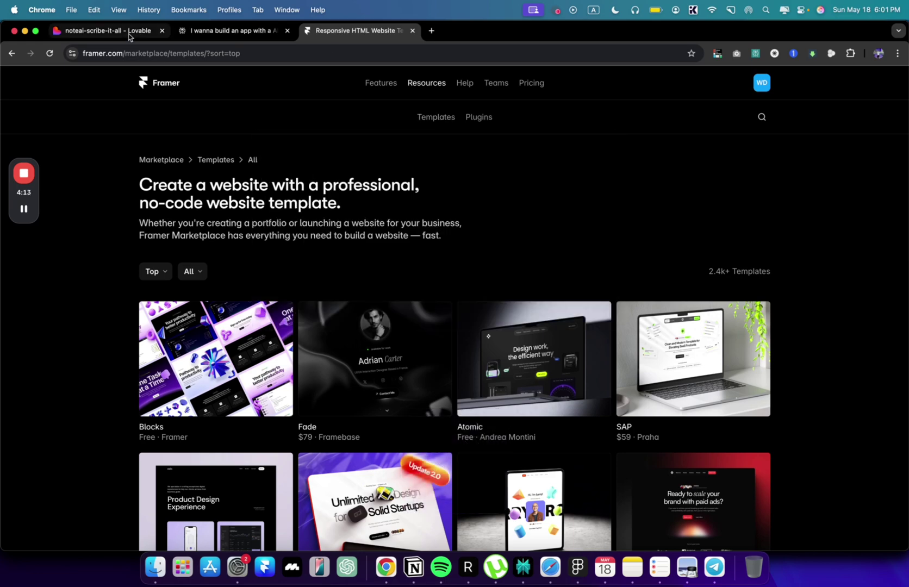
left_click(104, 31)
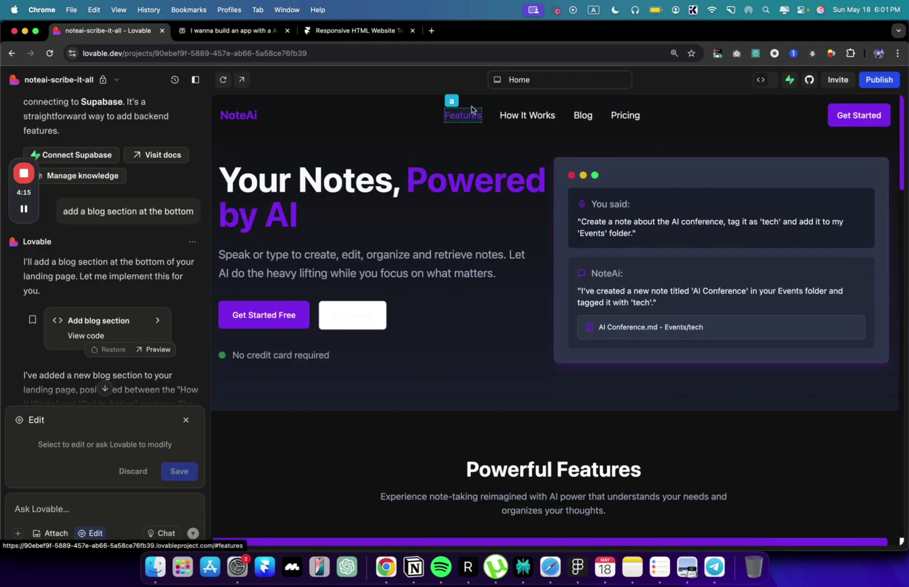
Switch to the Framer Marketplace and browse the list of top templates for landing page inspiration.
left_click(353, 31)
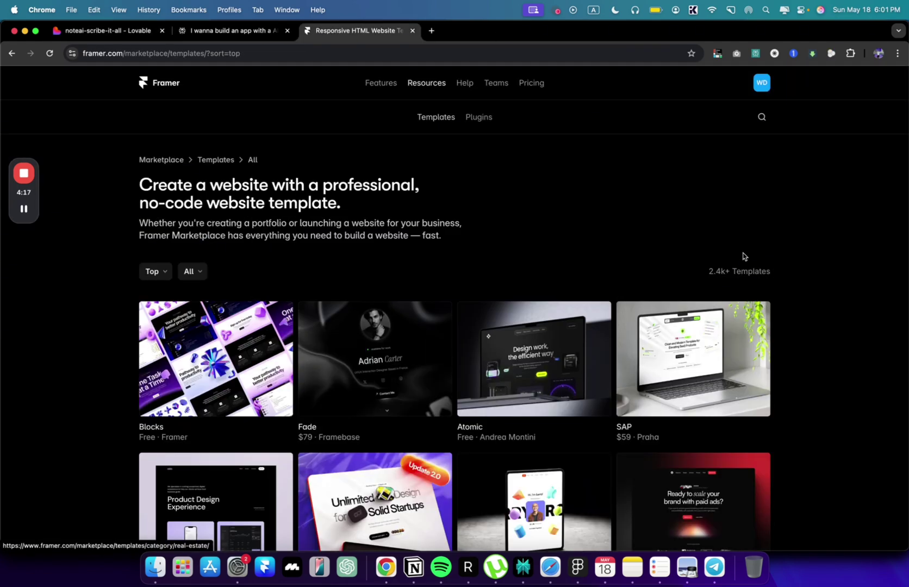
scroll(743, 256, "down", 5)
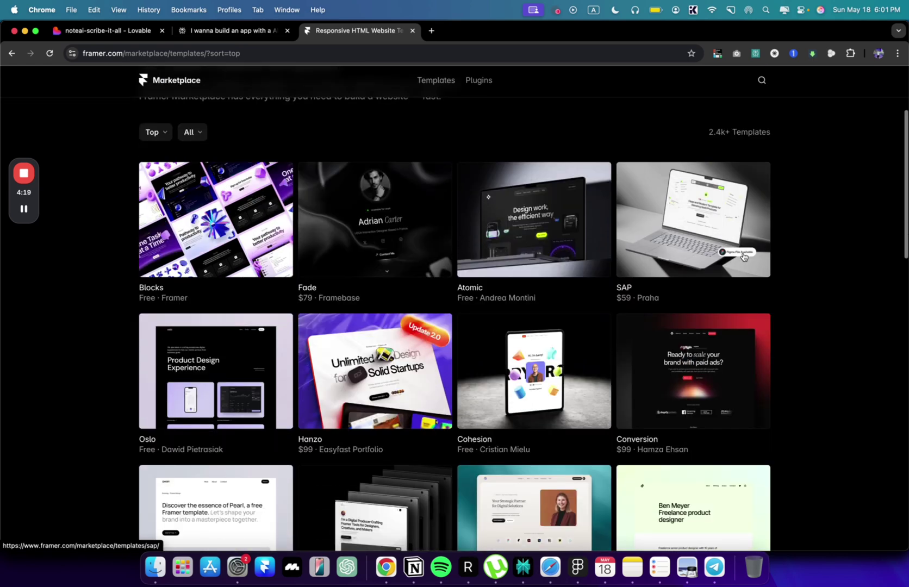
scroll(744, 256, "down", 2)
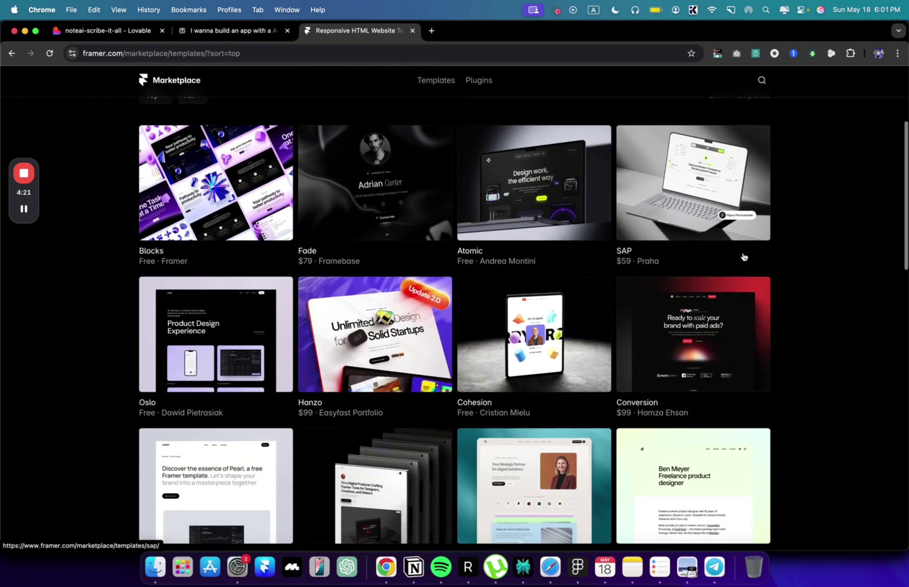
scroll(285, 267, "down", 10)
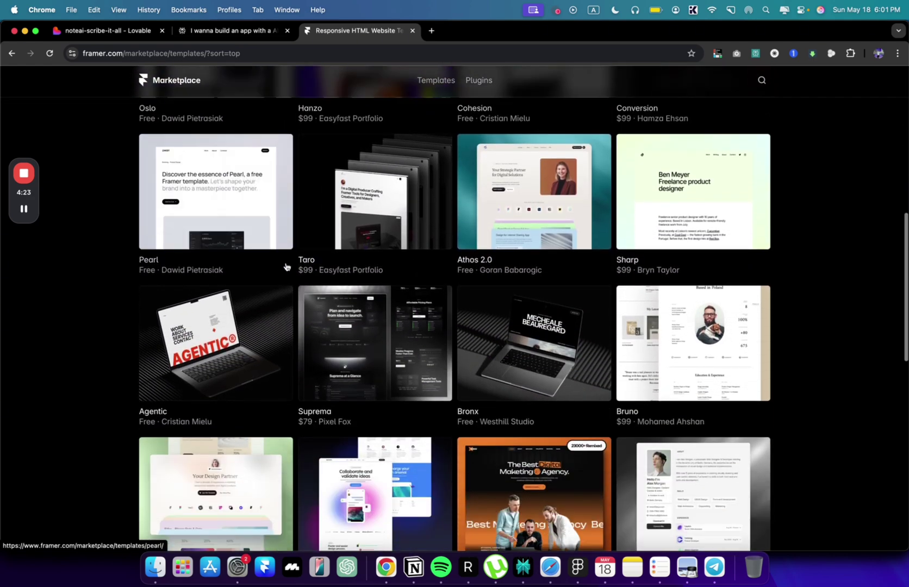
scroll(286, 266, "down", 6)
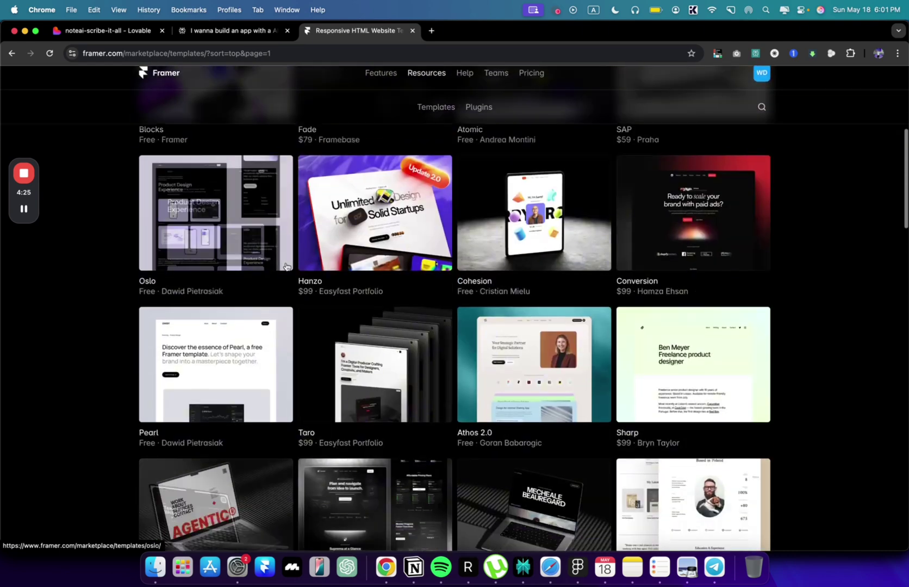
scroll(288, 292, "down", 3)
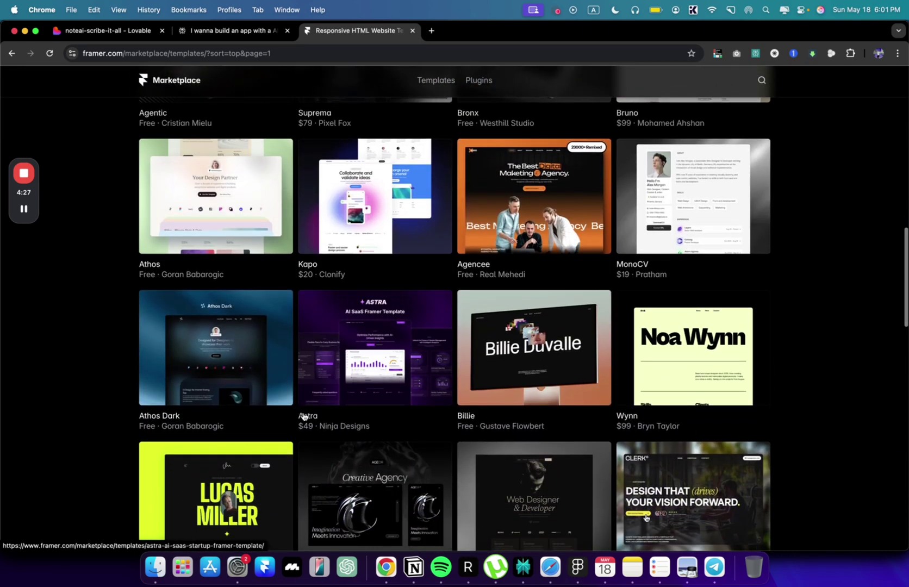
Open the Astra AI SaaS template page and look through its screenshots, features and categories.
left_click(304, 417)
scroll(304, 416, "down", 12)
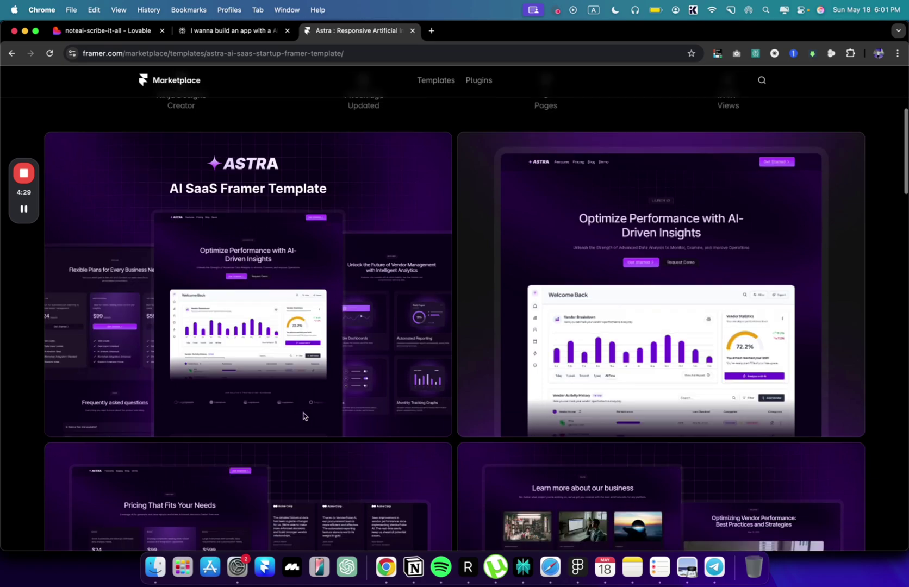
scroll(715, 296, "up", 12)
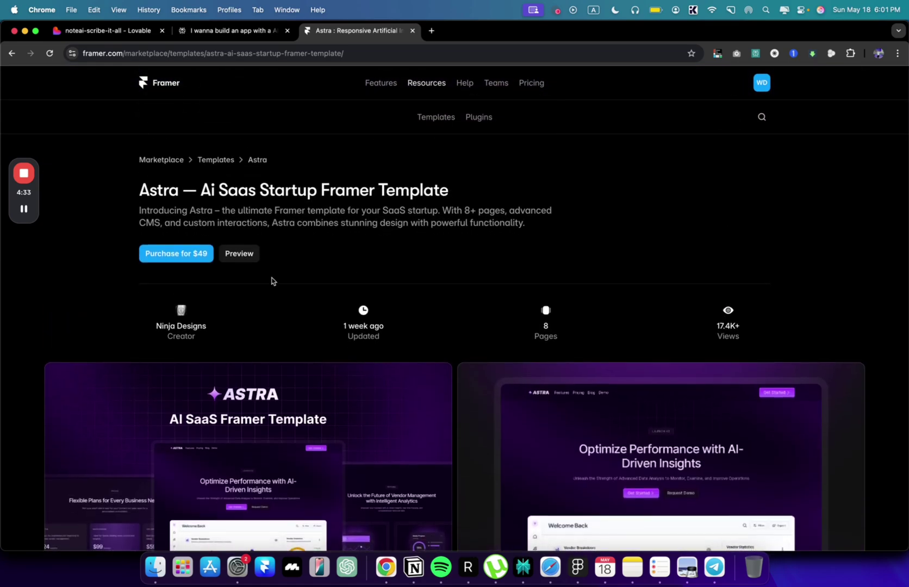
scroll(272, 280, "down", 15)
scroll(272, 280, "up", 7)
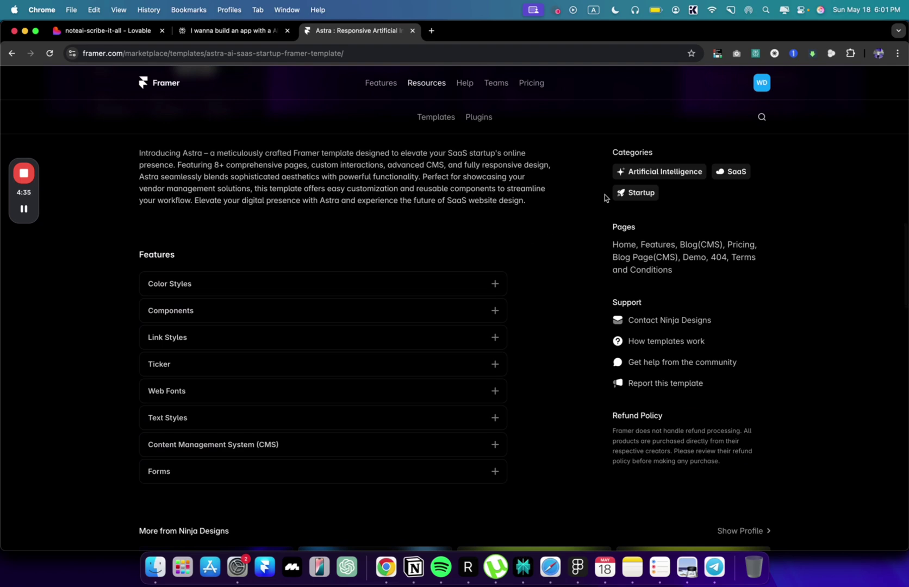
Open the Artificial Intelligence template category and filter it to free templates.
left_click(690, 172)
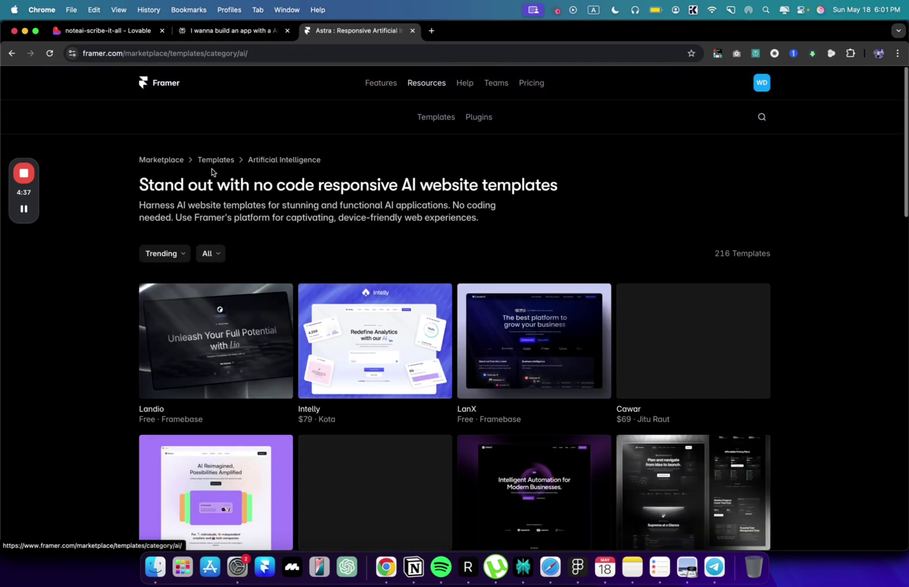
left_click(222, 256)
left_click(226, 324)
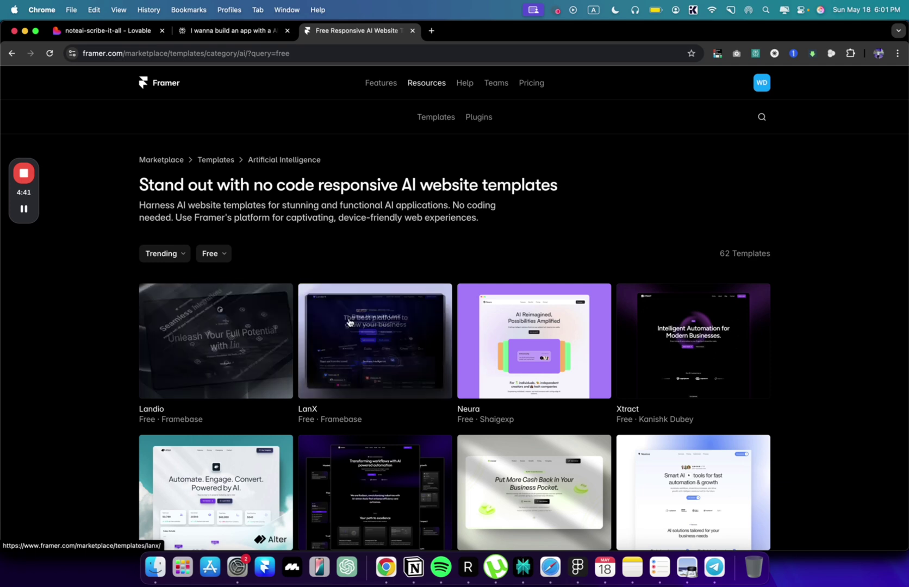
Find the Nubien template among the free AI templates and open it in a new browser tab.
scroll(229, 331, "down", 8)
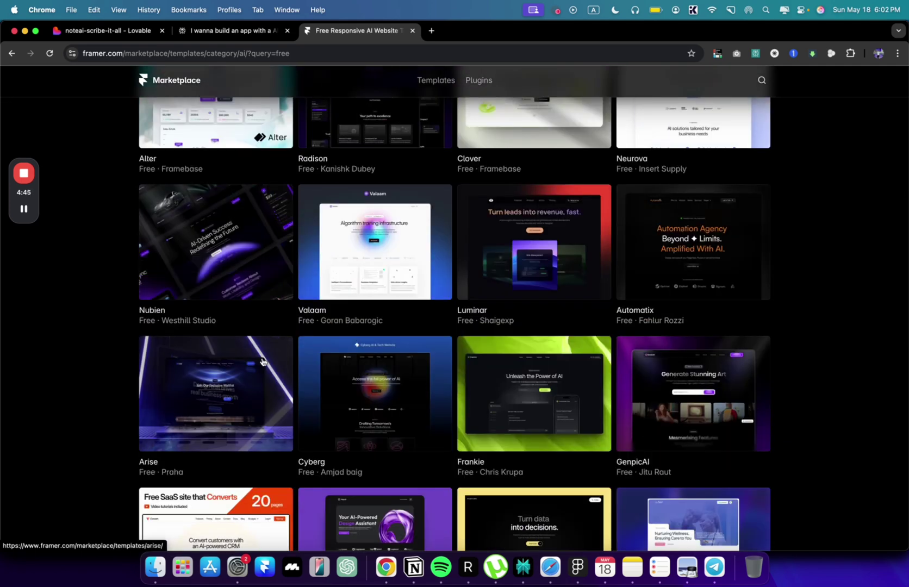
right_click(152, 310)
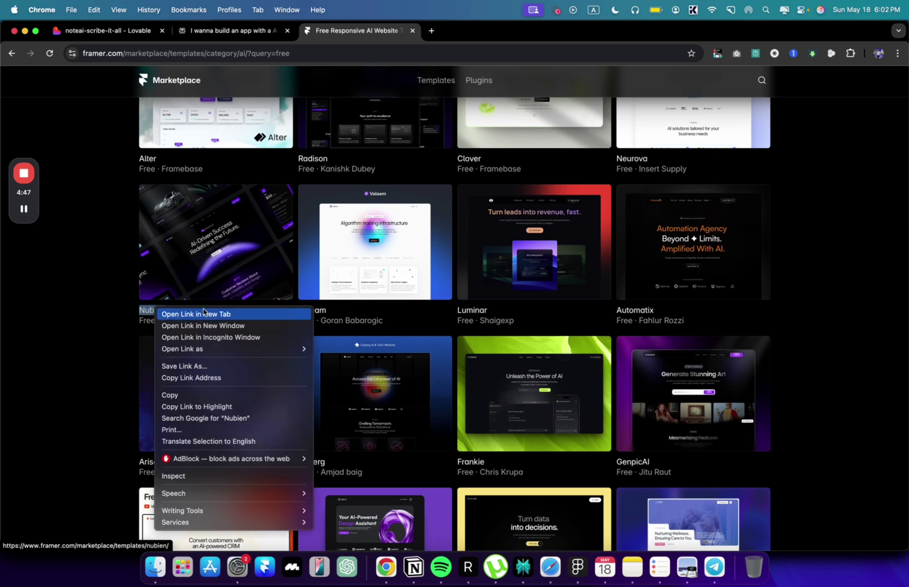
left_click(205, 313)
Browse further through the free AI templates and open the Vertex template in a new browser tab.
scroll(384, 331, "down", 5)
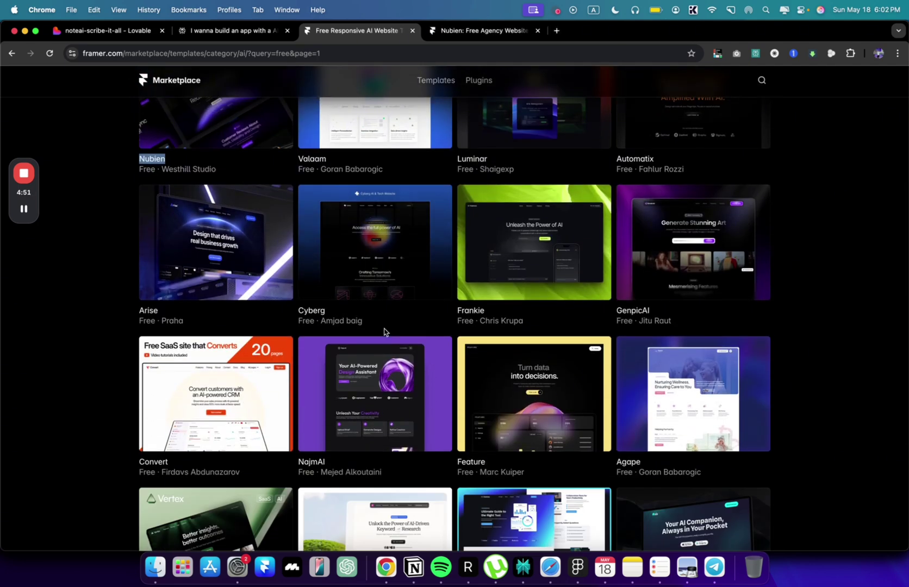
scroll(384, 331, "down", 1)
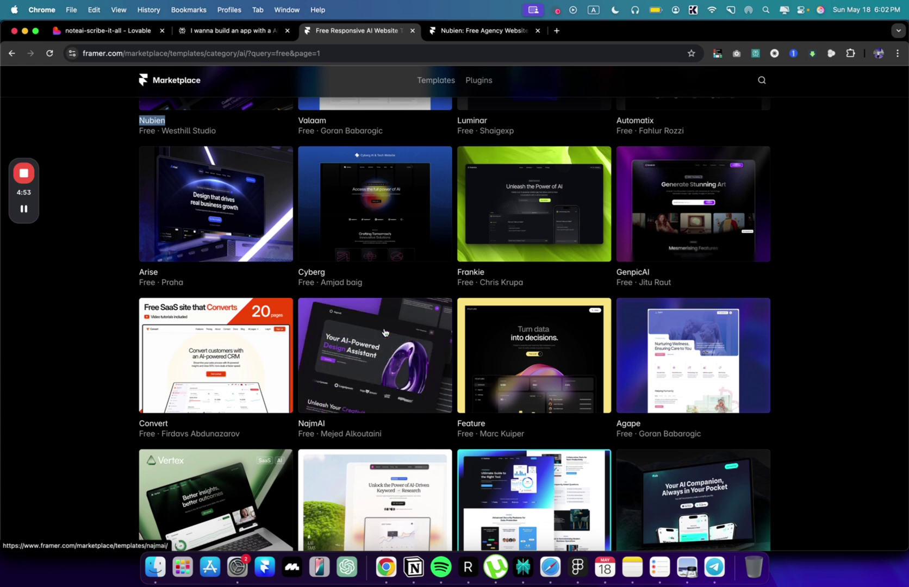
scroll(384, 332, "down", 5)
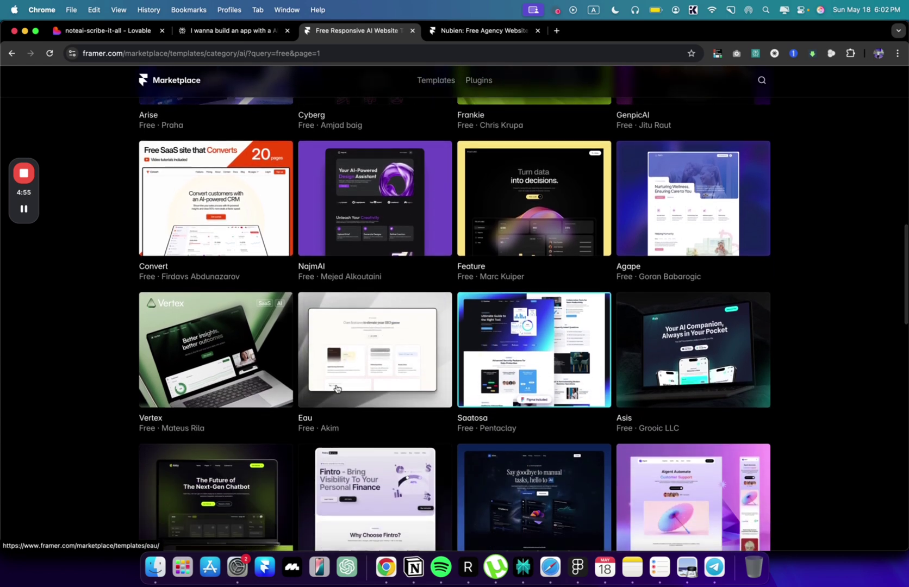
scroll(336, 387, "down", 2)
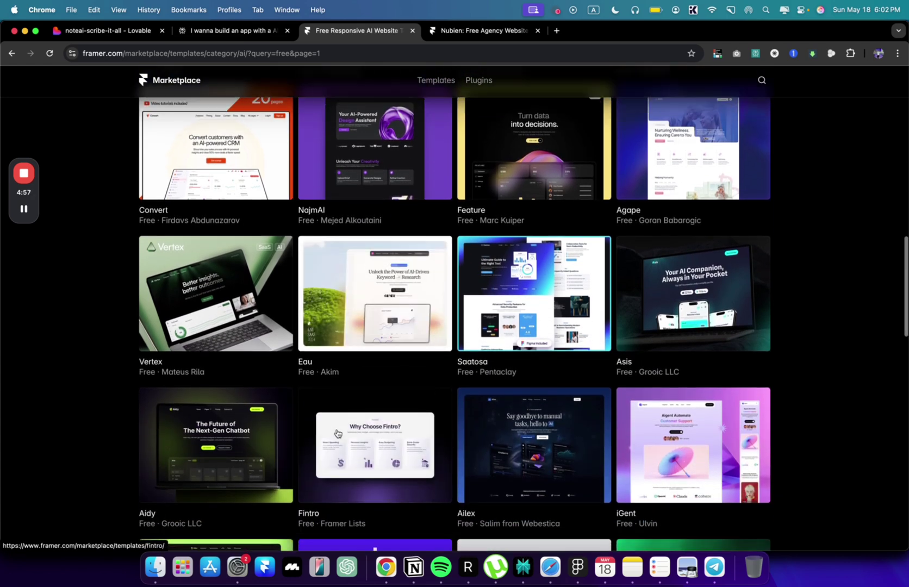
right_click(154, 368)
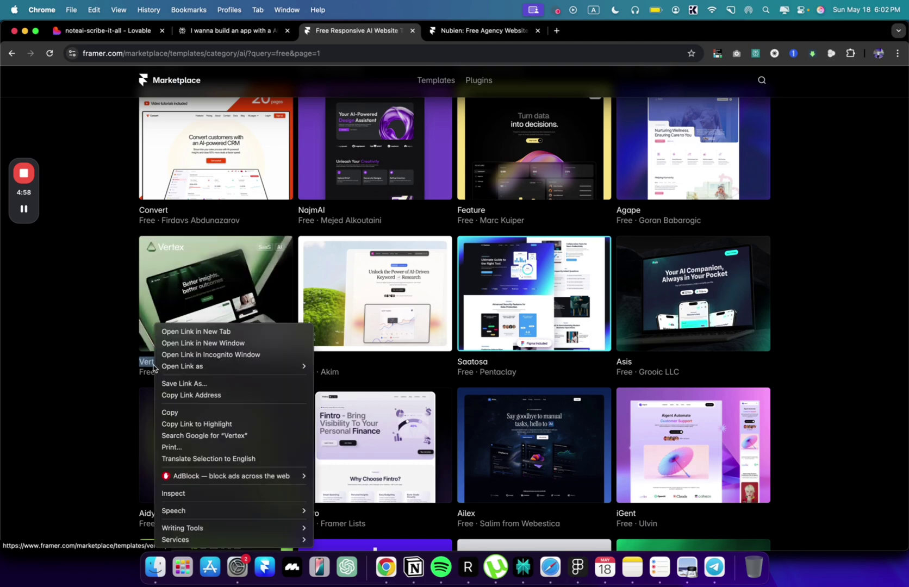
left_click(211, 332)
Look over the Vertex template's marketplace page and its preview images.
left_click(606, 30)
scroll(388, 296, "down", 2)
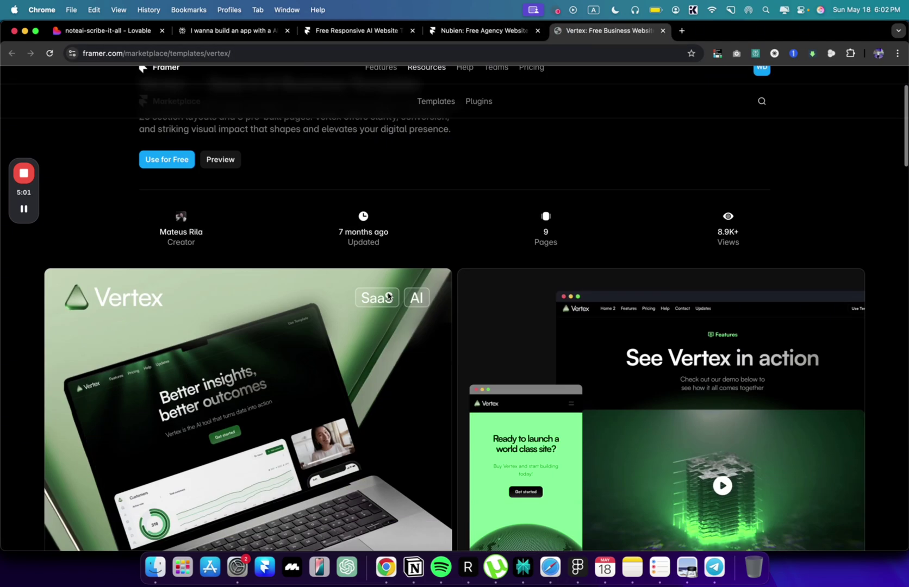
scroll(388, 296, "down", 3)
scroll(388, 296, "up", 5)
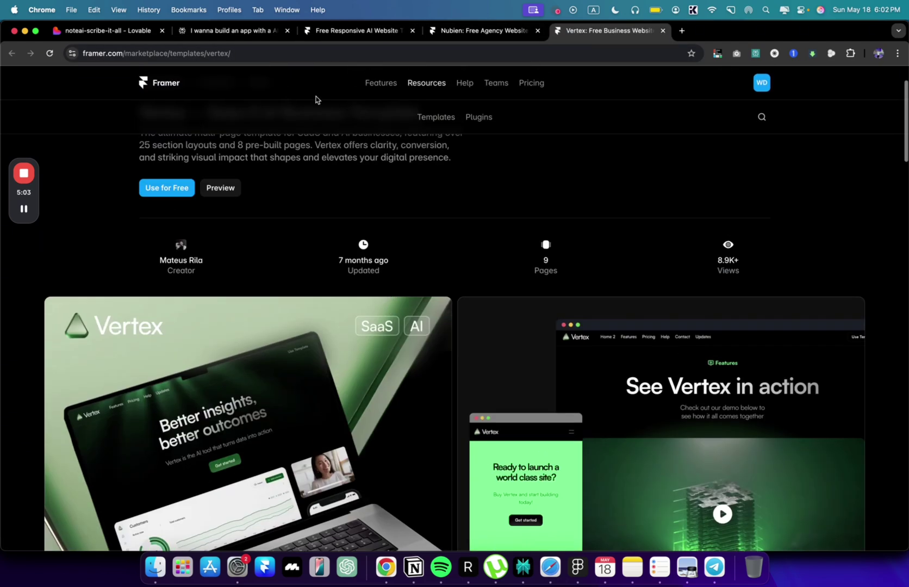
Return to the free AI templates list and open the Nonlinear template in a new browser tab.
left_click(348, 31)
scroll(328, 246, "down", 10)
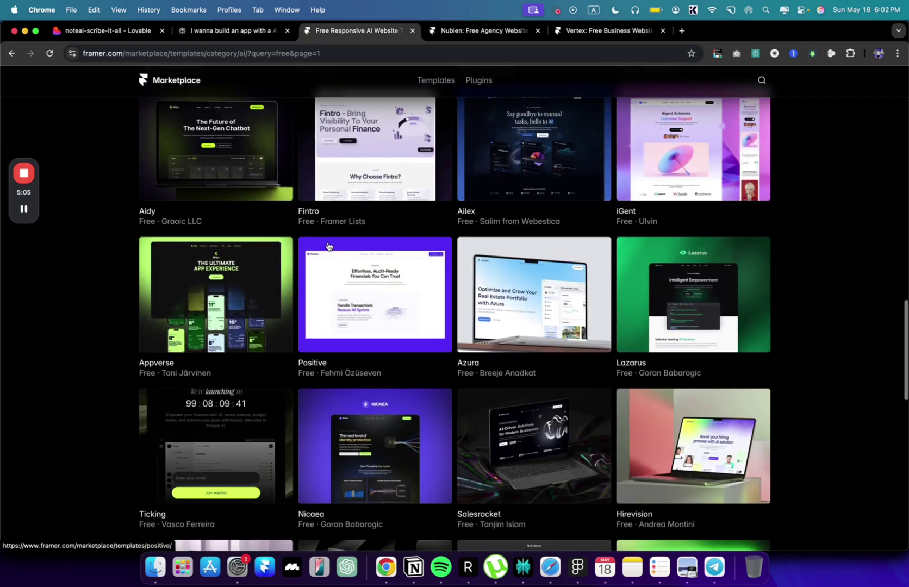
scroll(328, 245, "down", 3)
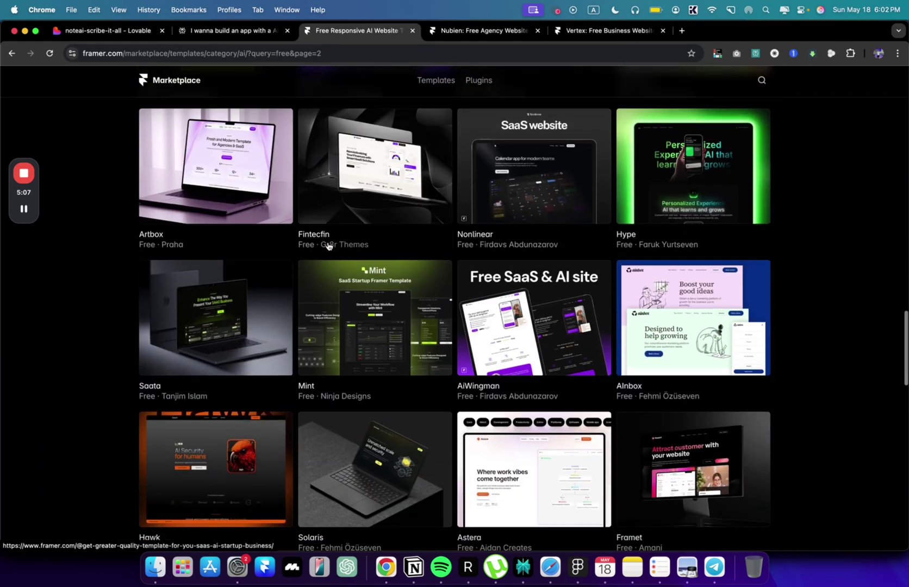
right_click(474, 234)
left_click(510, 240)
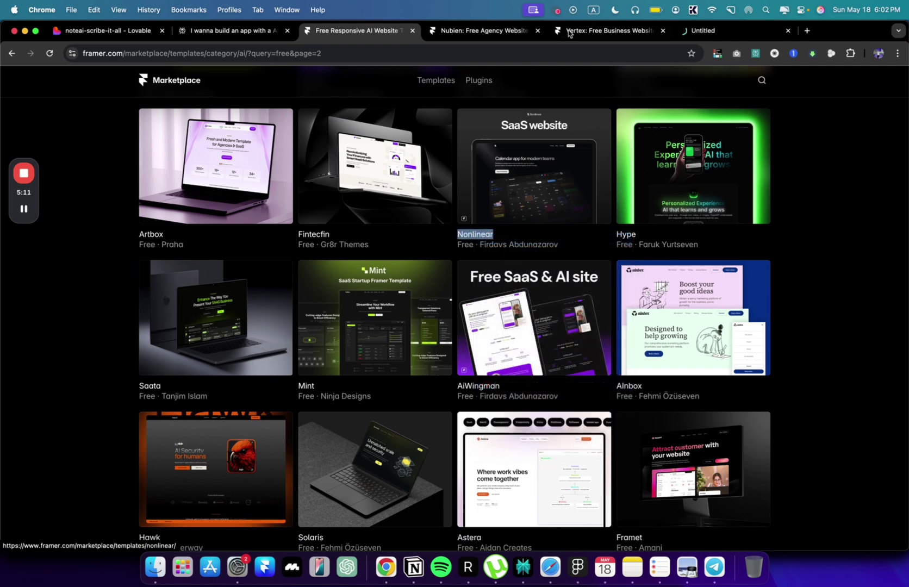
Open the live preview site of the Nonlinear template from its marketplace page.
left_click(734, 21)
left_click(213, 259)
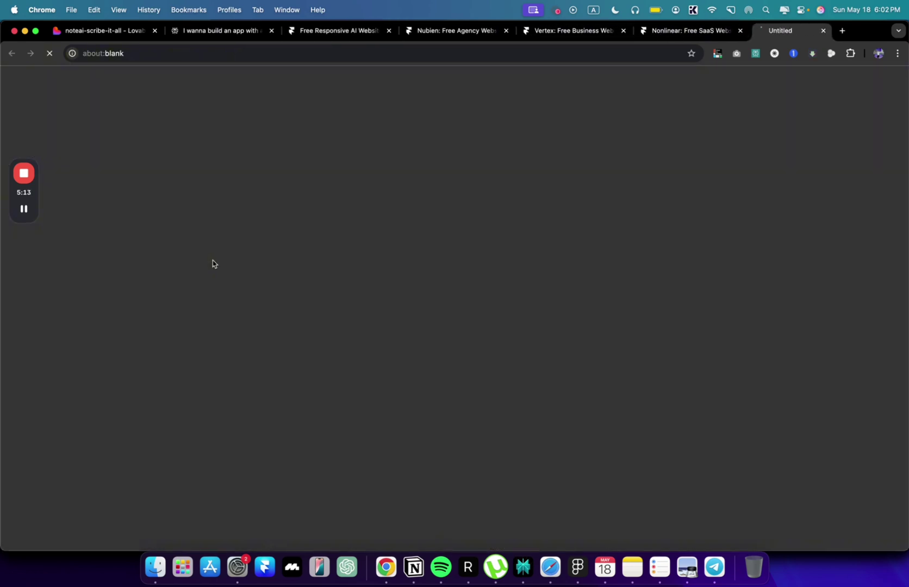
left_click(660, 31)
left_click(796, 31)
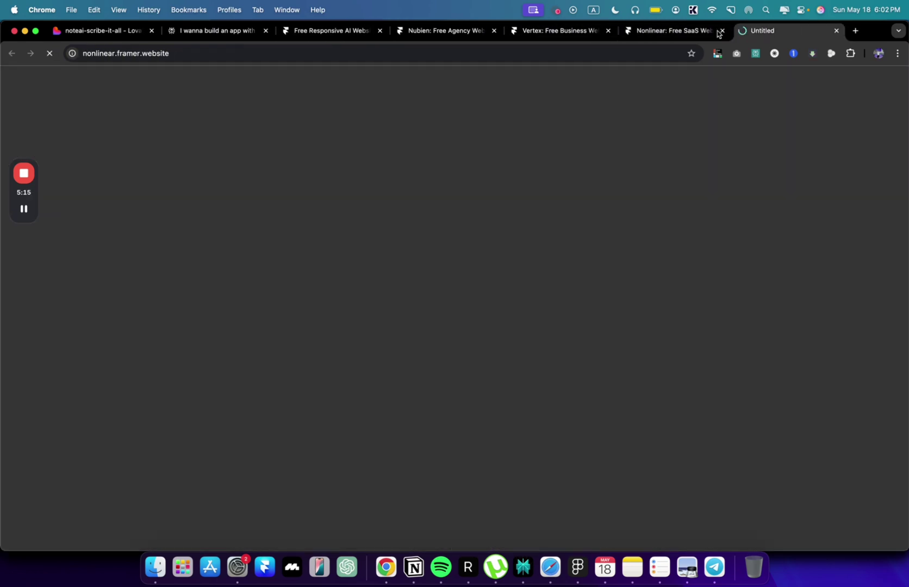
left_click(572, 32)
left_click(783, 31)
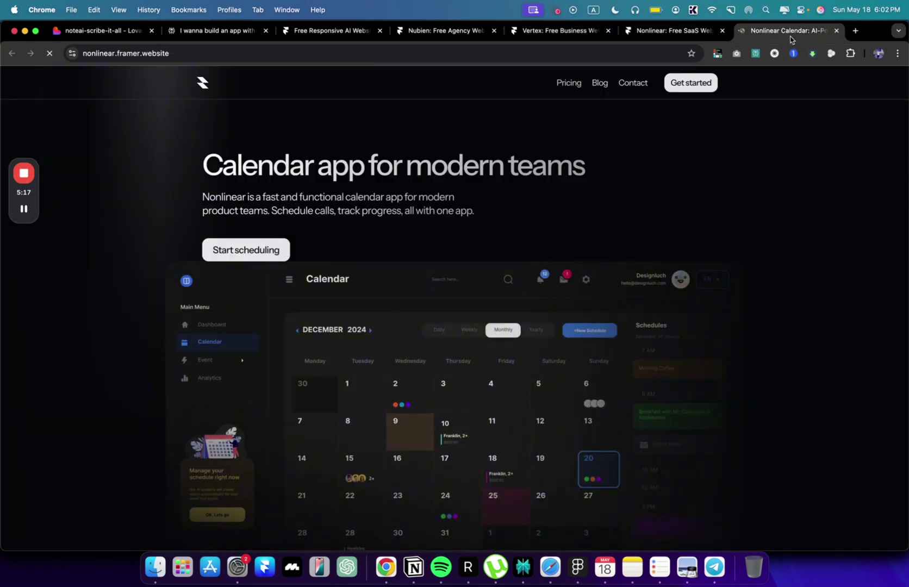
Examine the Nonlinear preview site's hero, feature grid, collaboration and scheduling sections.
scroll(469, 229, "down", 5)
scroll(468, 231, "up", 5)
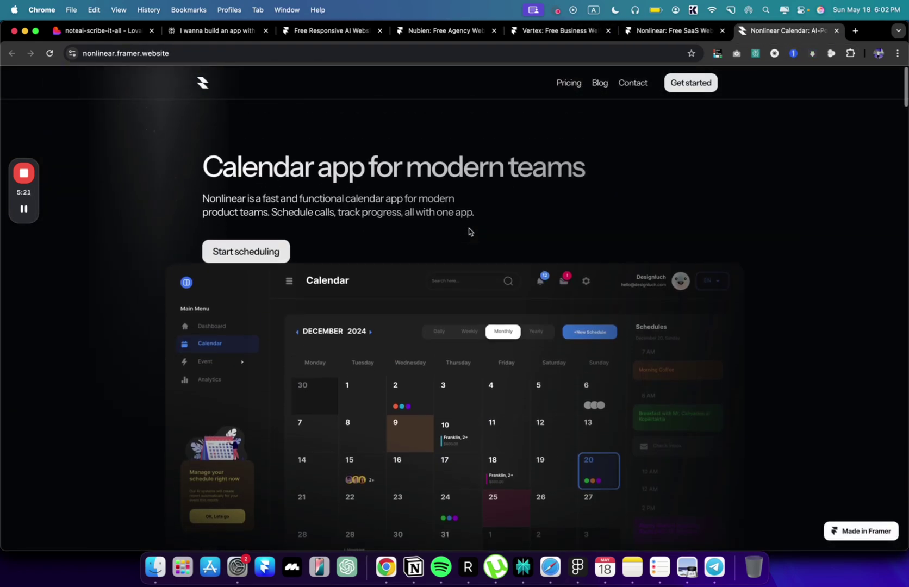
scroll(469, 231, "down", 5)
scroll(469, 232, "down", 5)
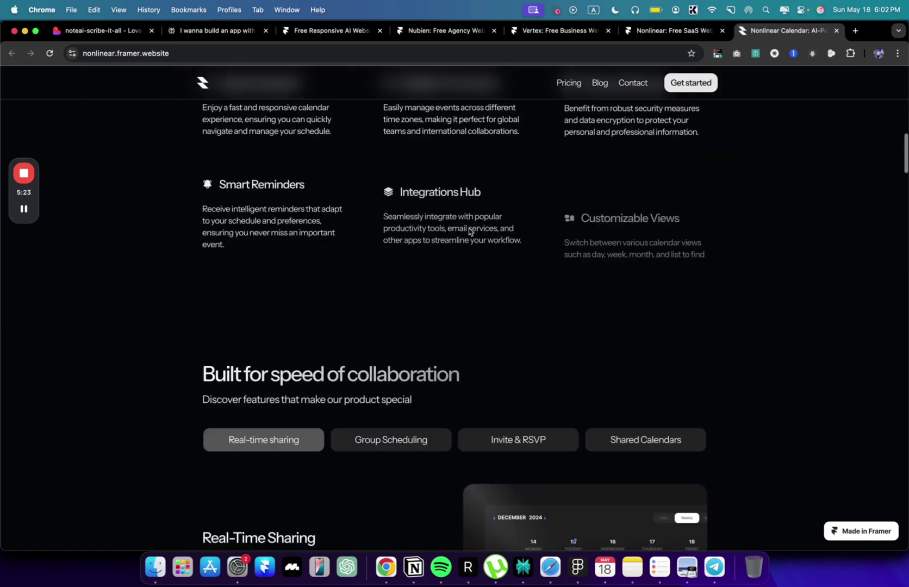
scroll(469, 230, "up", 10)
scroll(469, 230, "down", 10)
scroll(384, 303, "down", 5)
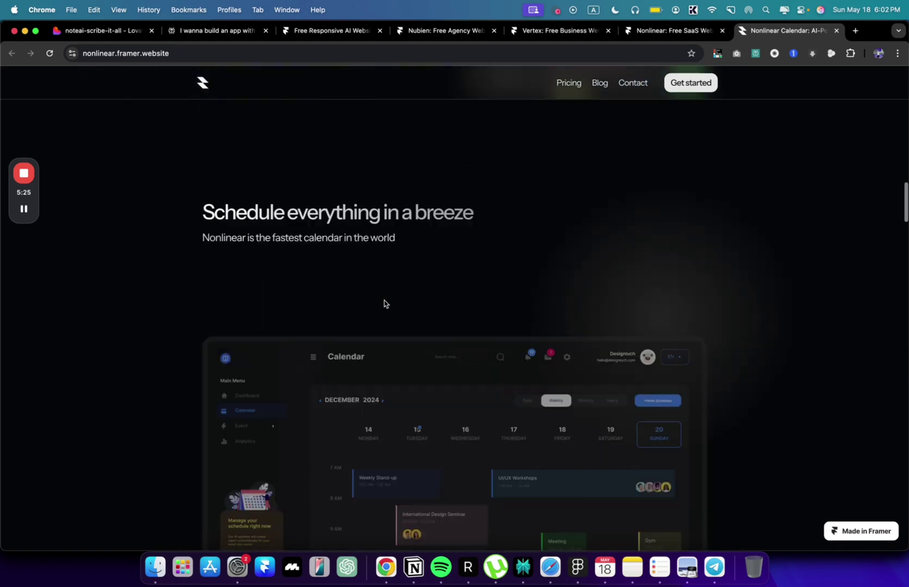
scroll(384, 304, "up", 5)
Open the live preview site of the Vertex template and look through its landing page.
left_click(562, 33)
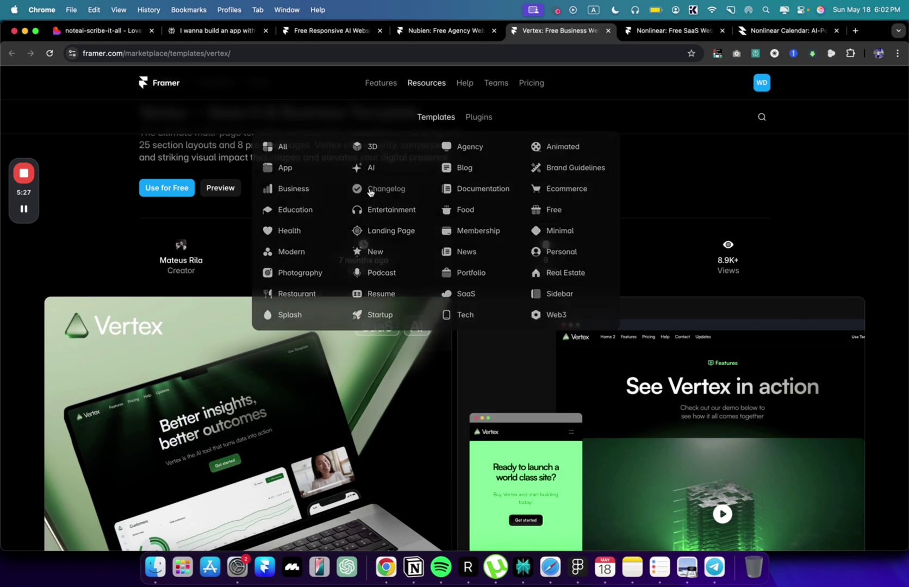
left_click(214, 187)
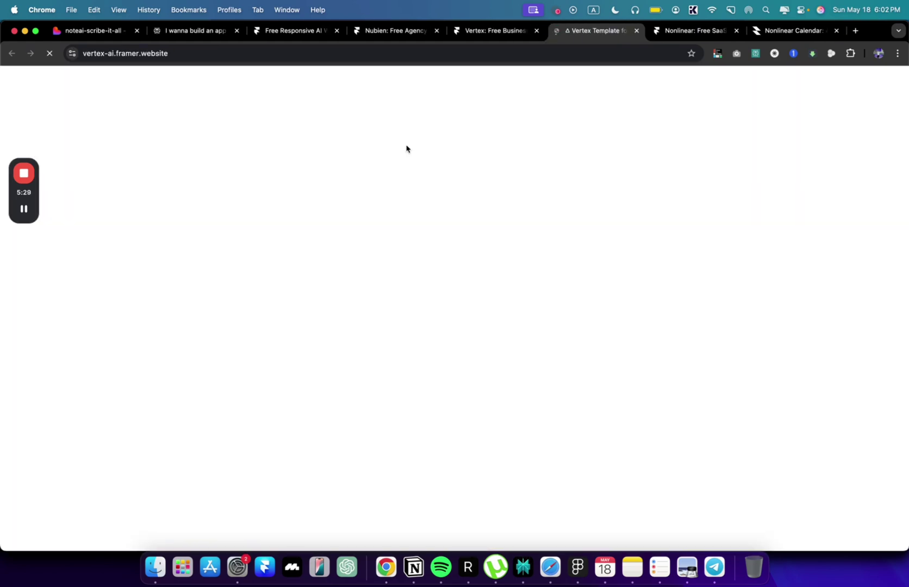
scroll(417, 137, "down", 15)
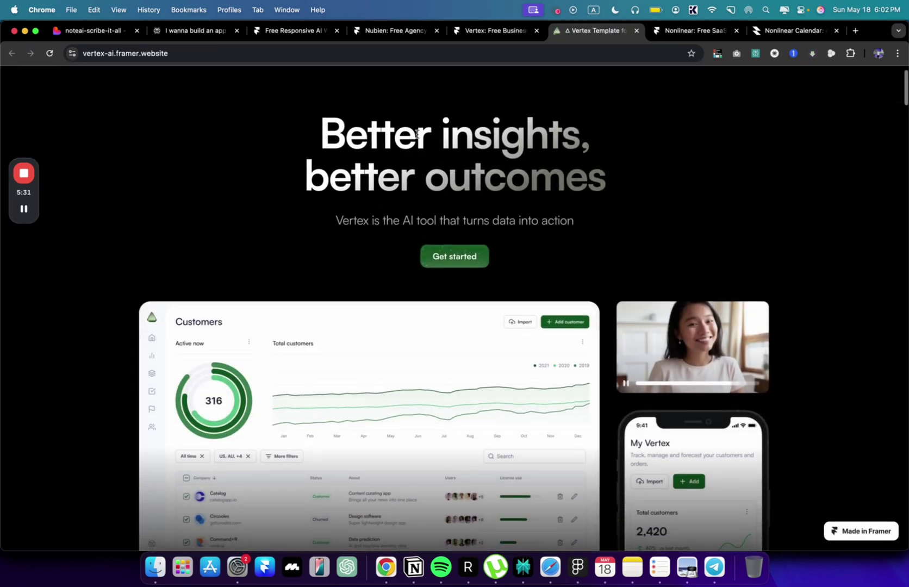
scroll(417, 137, "up", 15)
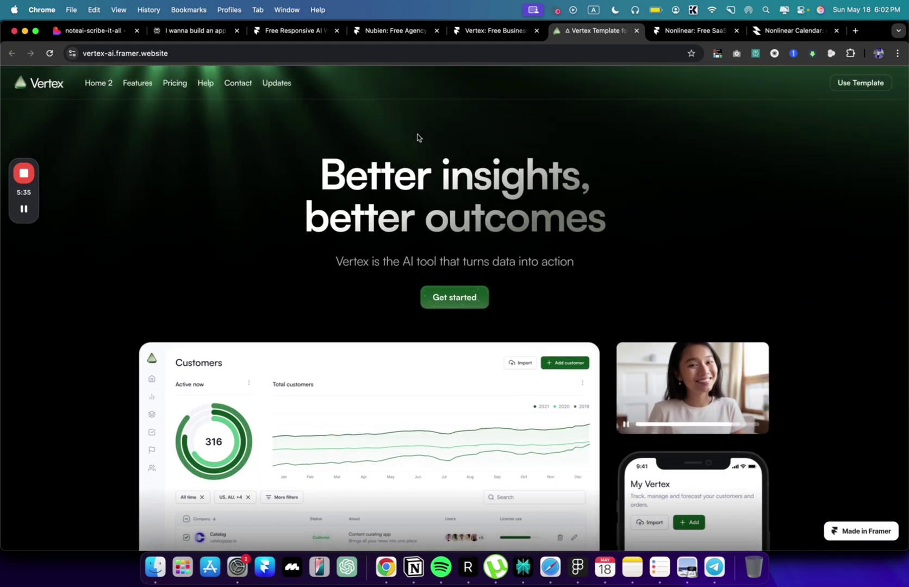
Review the Nonlinear template's marketplace page, including its description and preview images.
left_click(669, 32)
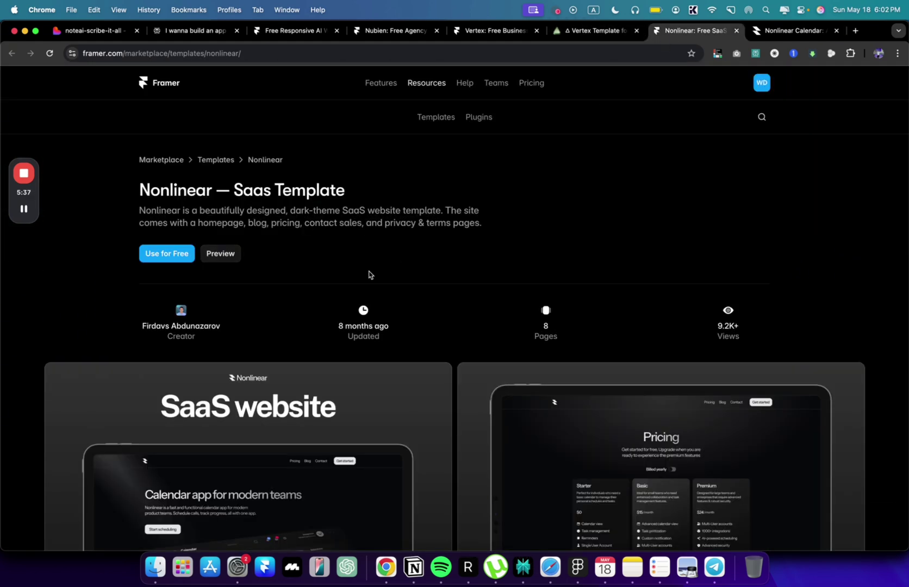
scroll(368, 275, "down", 5)
scroll(368, 259, "up", 3)
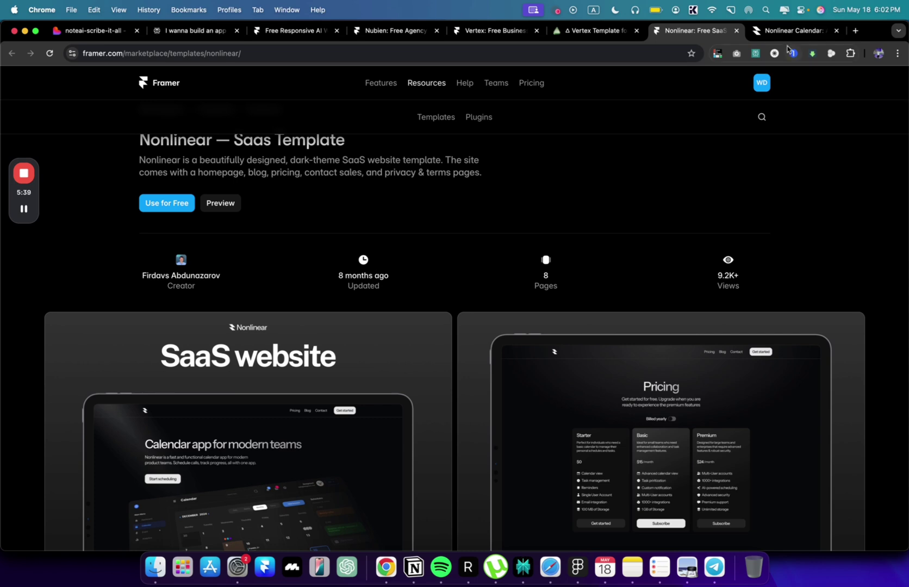
Return to the Nubien template's marketplace page, open its live preview site and look through the landing page.
left_click(784, 32)
scroll(511, 269, "up", 15)
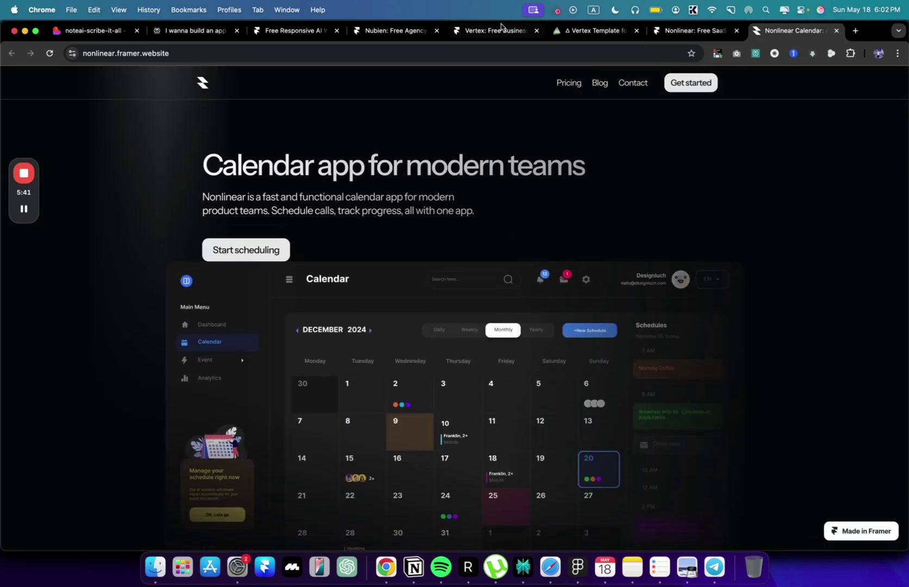
left_click(496, 30)
left_click(375, 31)
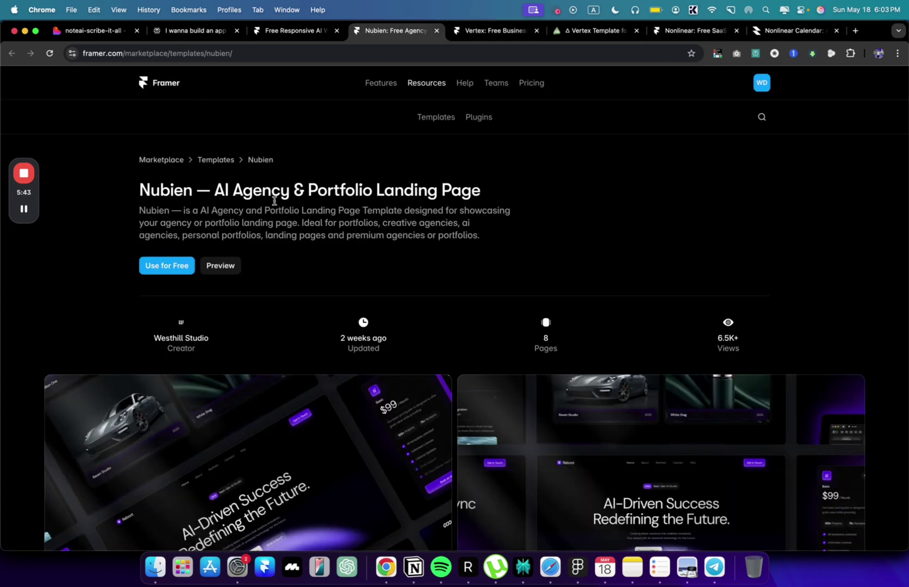
left_click(227, 263)
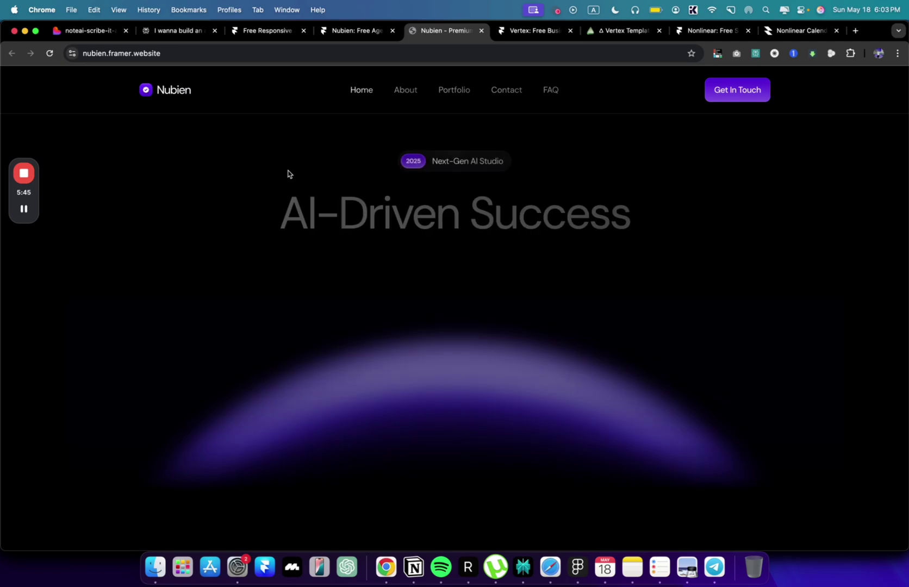
scroll(288, 174, "down", 15)
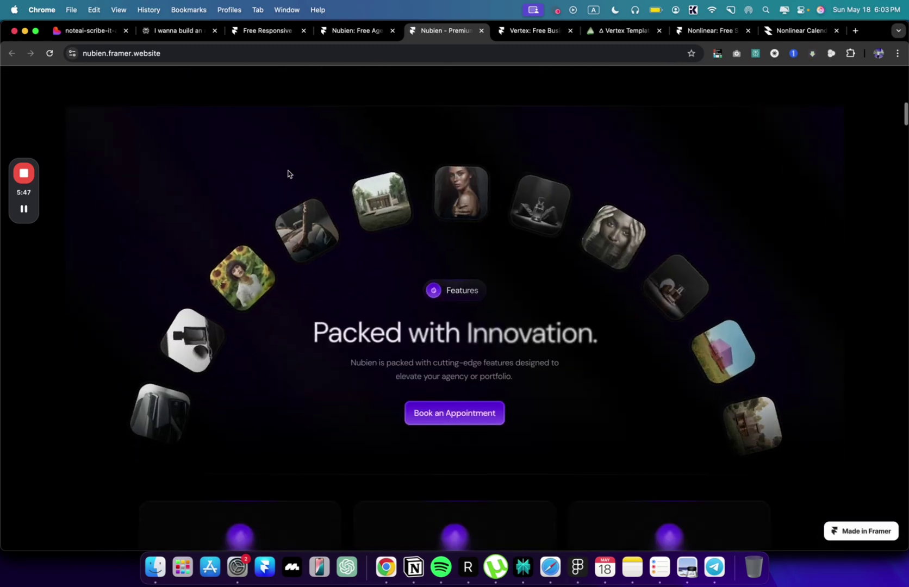
scroll(286, 173, "up", 20)
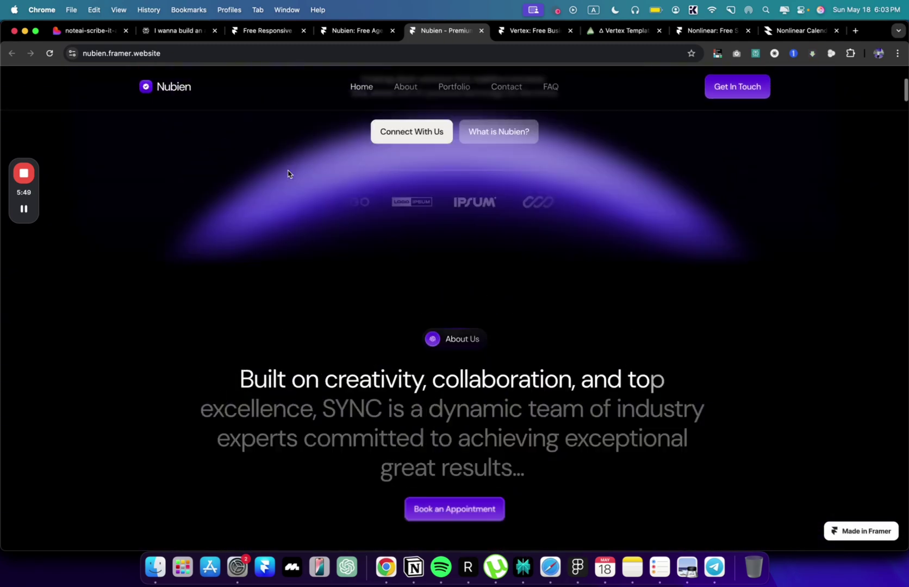
Copy the free Nubien template from its marketplace page into a new Framer project and view the copied page.
left_click(349, 32)
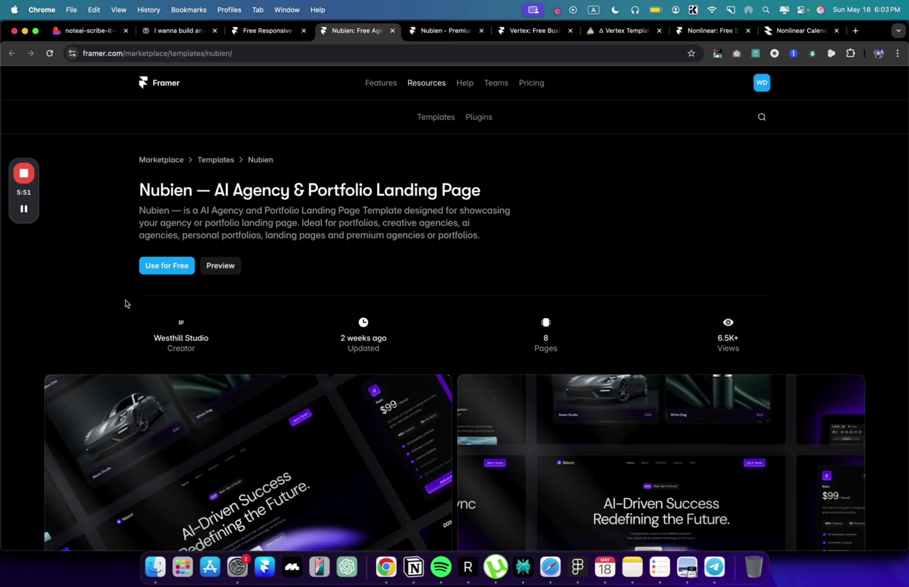
left_click(163, 266)
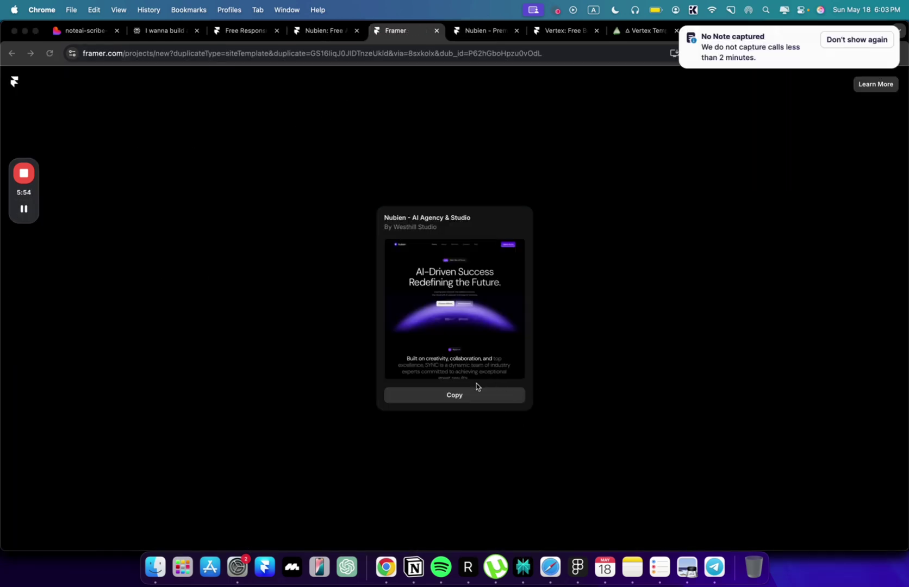
left_click(467, 398)
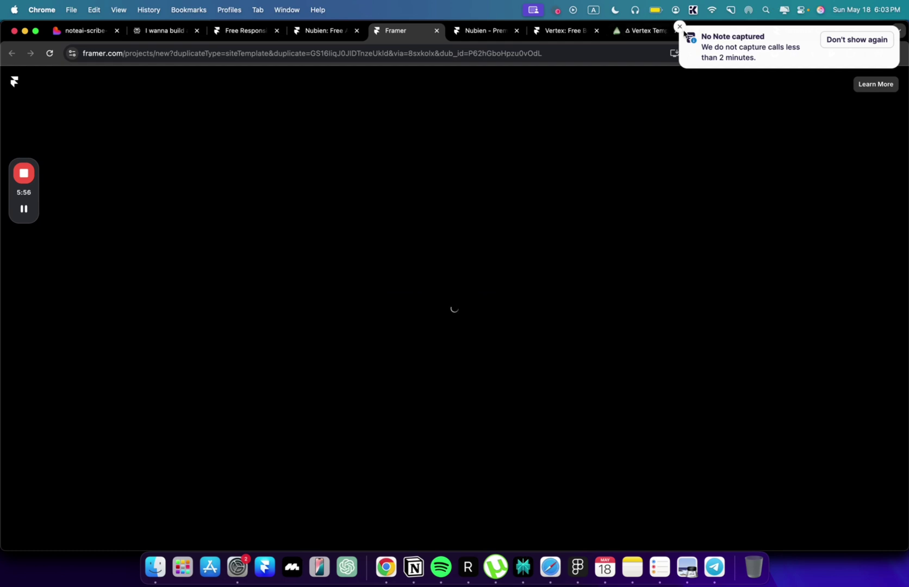
left_click(679, 26)
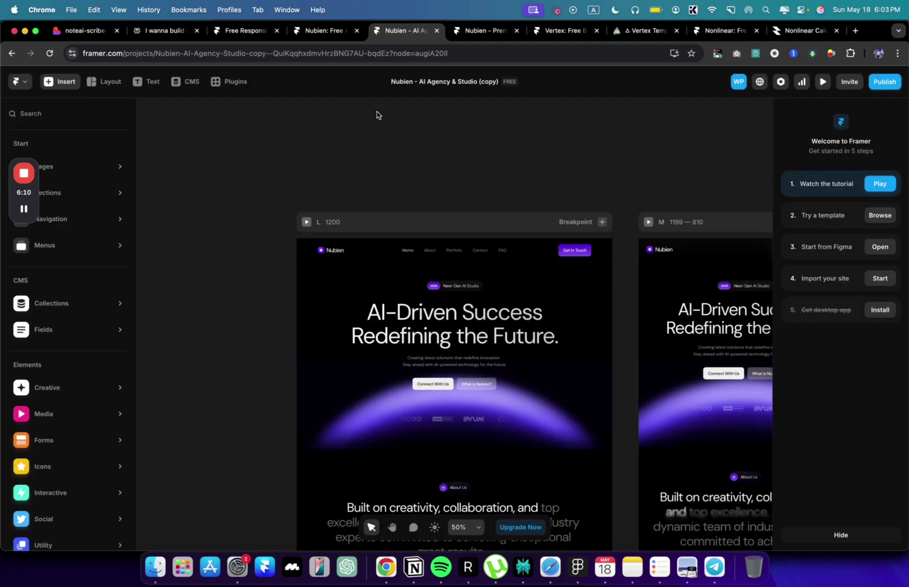
scroll(406, 264, "down", 5)
scroll(406, 264, "down", 3)
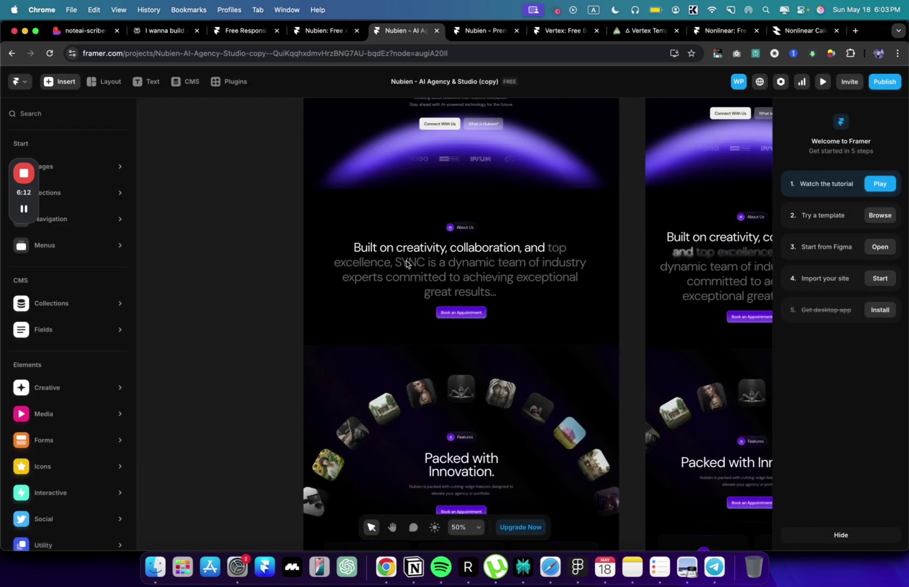
scroll(264, 112, "up", 3)
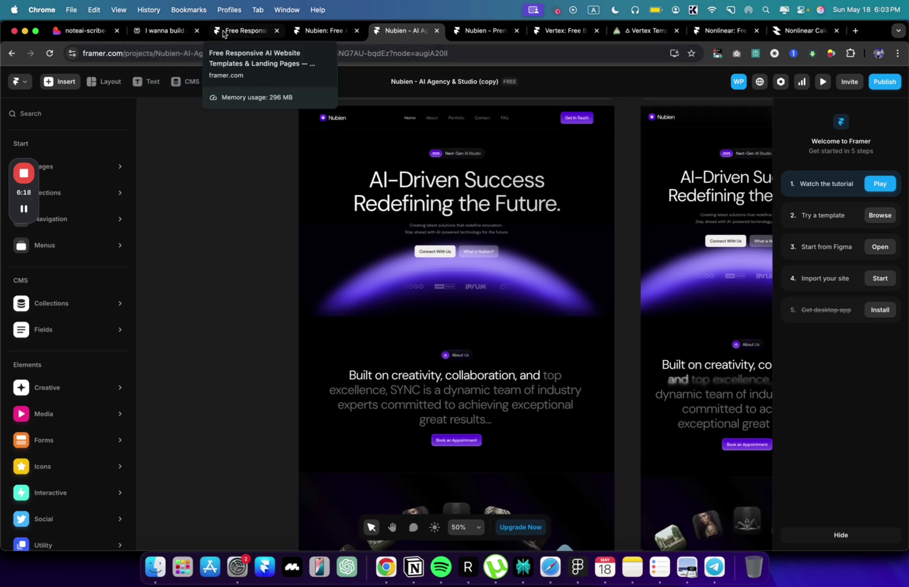
Capture the headline text "Your Notes, Powered by AI" from the NoteAi page in Lovable and return to the Framer project.
left_click(79, 32)
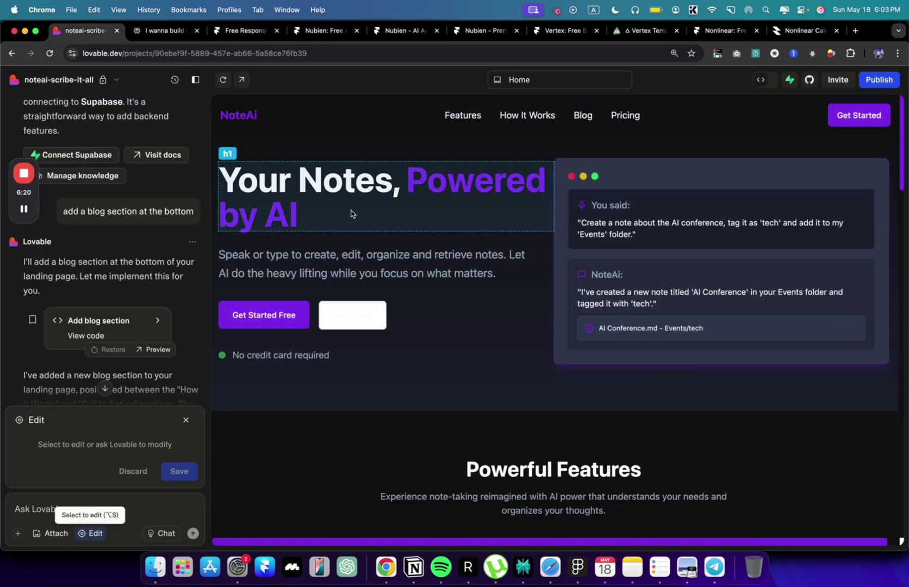
key("Escape")
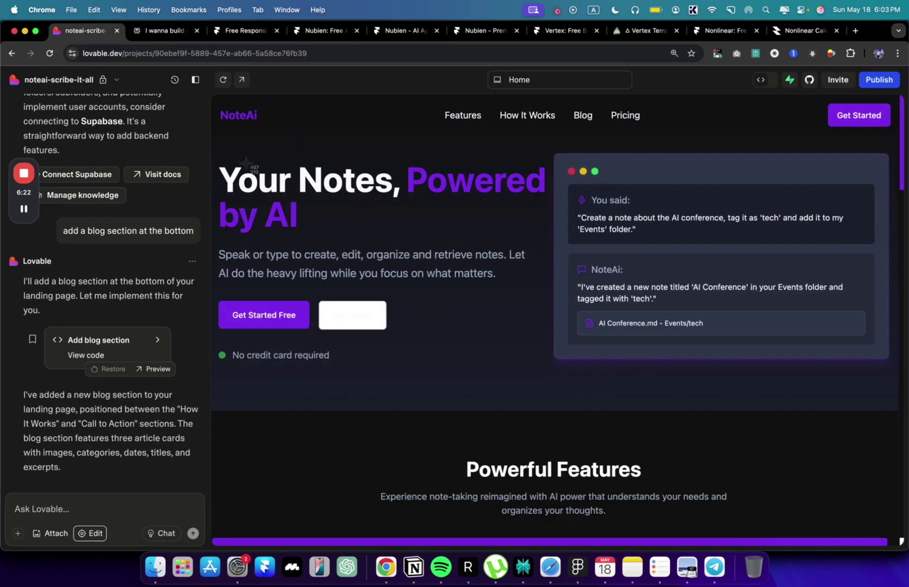
left_click_drag(218, 150, 560, 246)
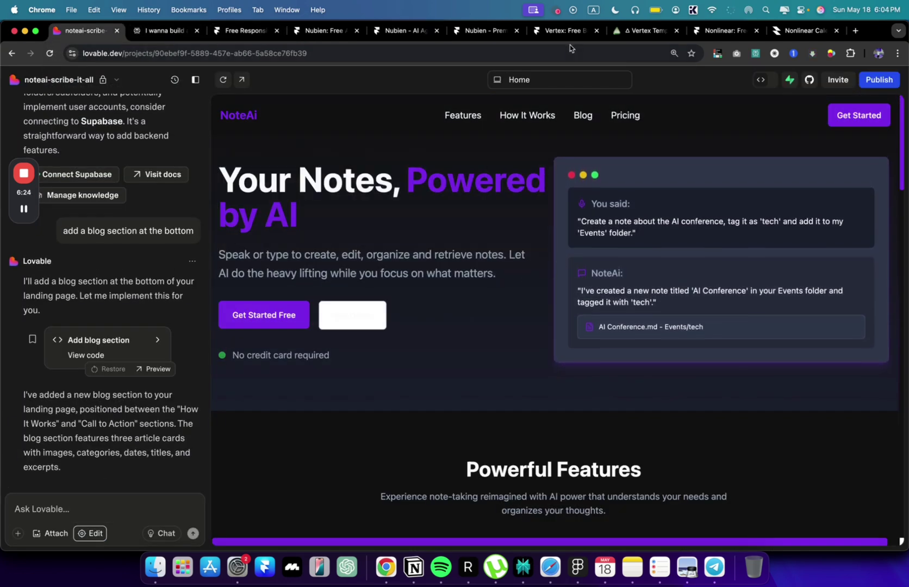
left_click(336, 33)
left_click(426, 33)
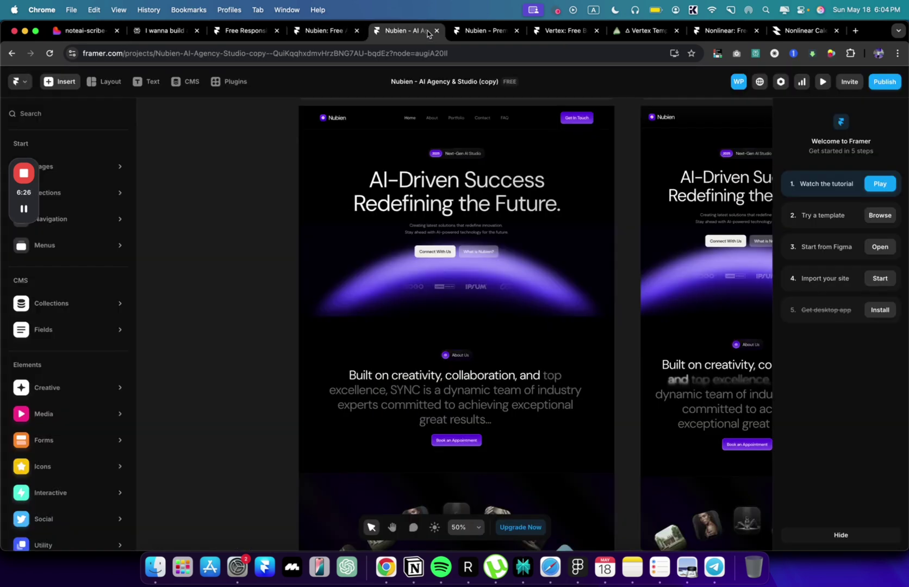
Replace the first line of the Nubien hero headline with "Your Notes,".
double_click(437, 179)
key("super+a")
key("super+v")
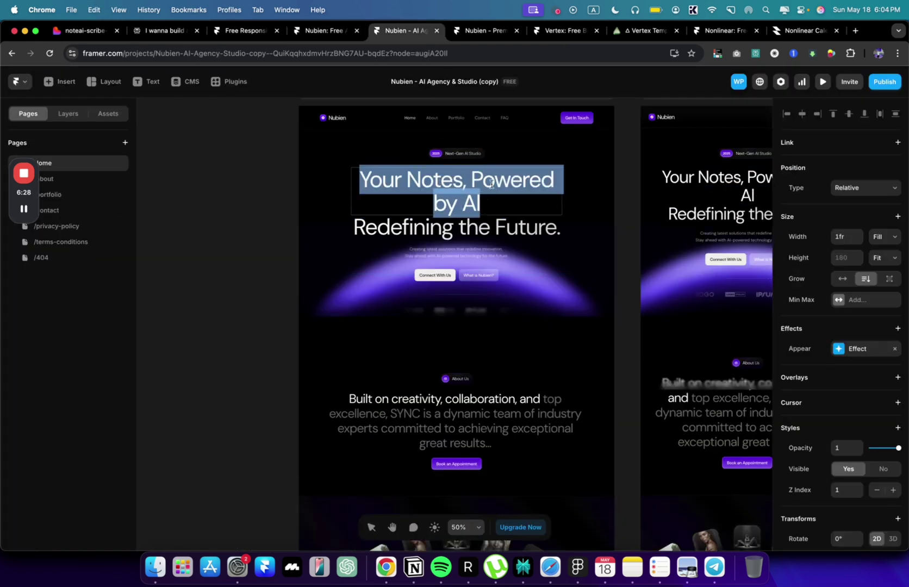
left_click(473, 179)
left_click_drag(474, 179, 548, 276)
key("BackSpace")
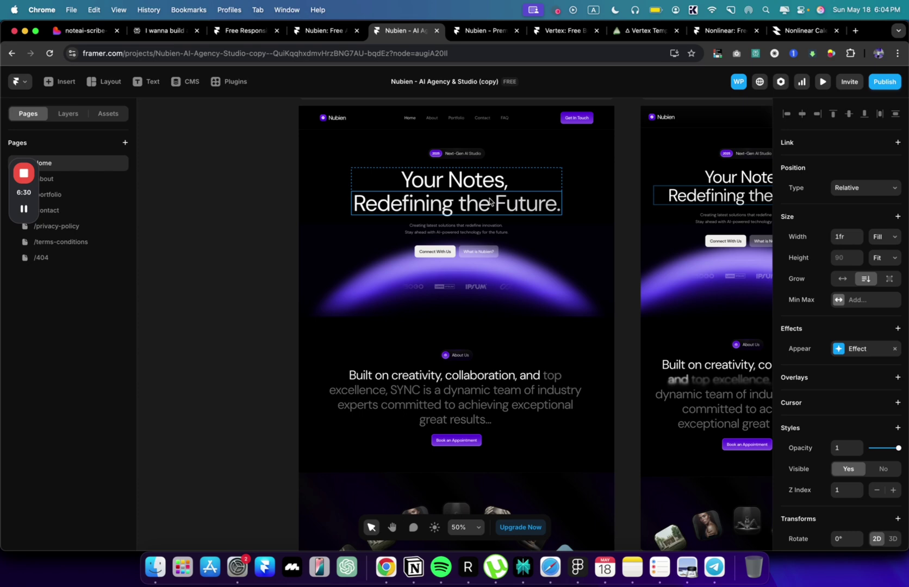
Replace the second line of the hero headline with "Powered by AI".
double_click(492, 204)
key("super+a")
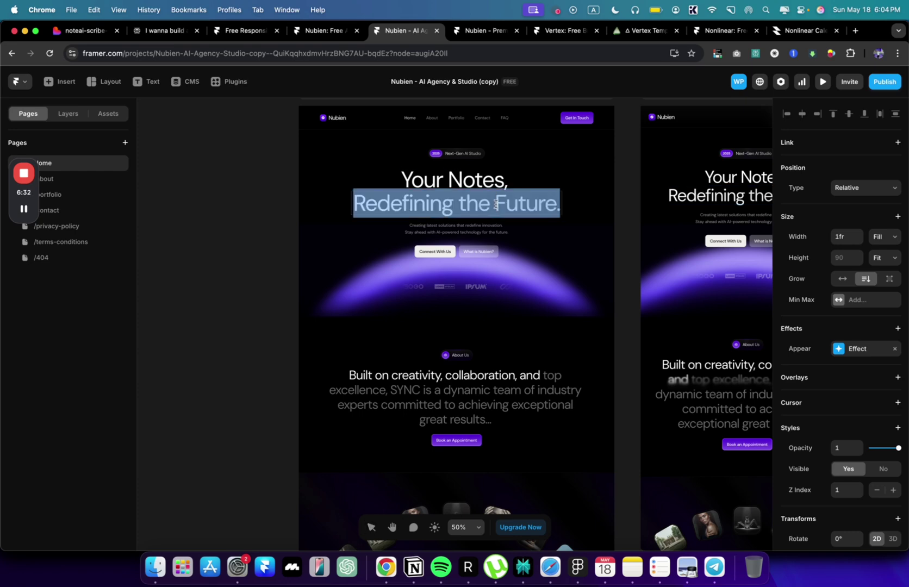
key("super+v")
key("Escape")
scroll(440, 136, "up", 5, "ctrl")
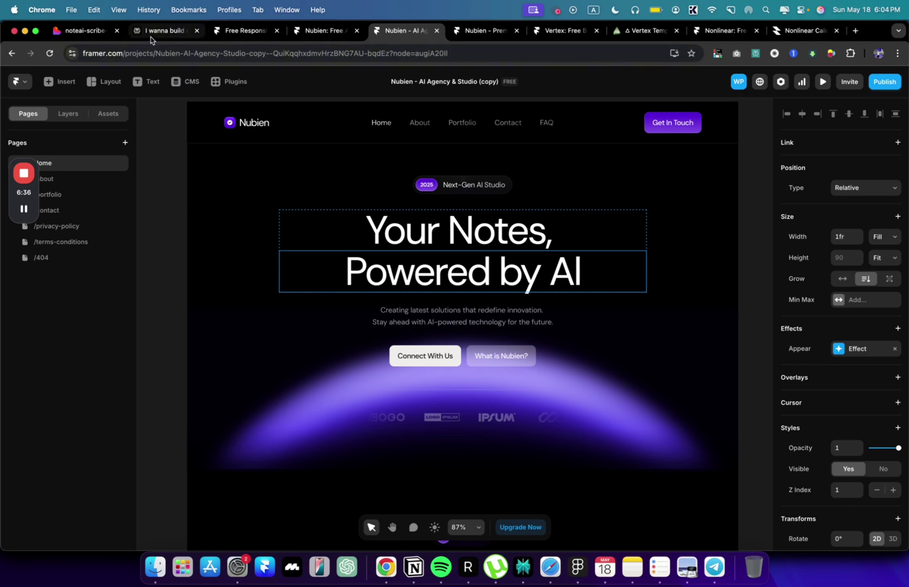
Capture the hero description text below the headline on the NoteAi page in Lovable.
left_click(84, 30)
key("super+shift+4")
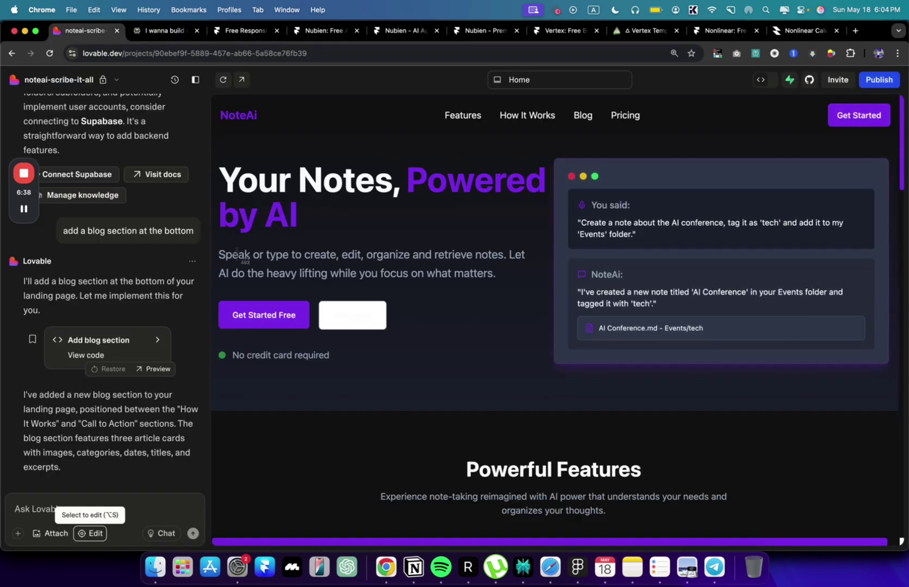
left_click_drag(204, 231, 540, 288)
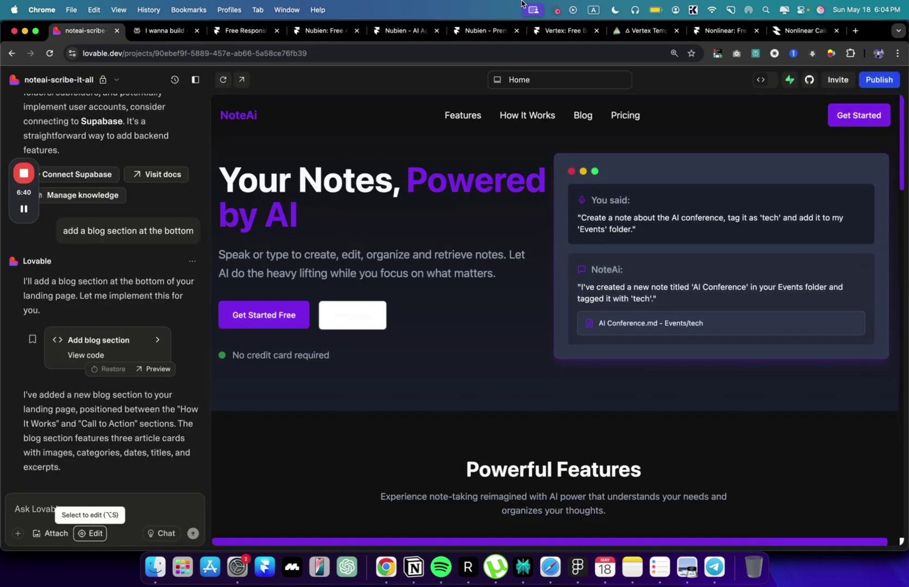
Replace the Framer hero description with the captured NoteAi text, from "Speak or type to create" to "focus on what matters.".
left_click(405, 30)
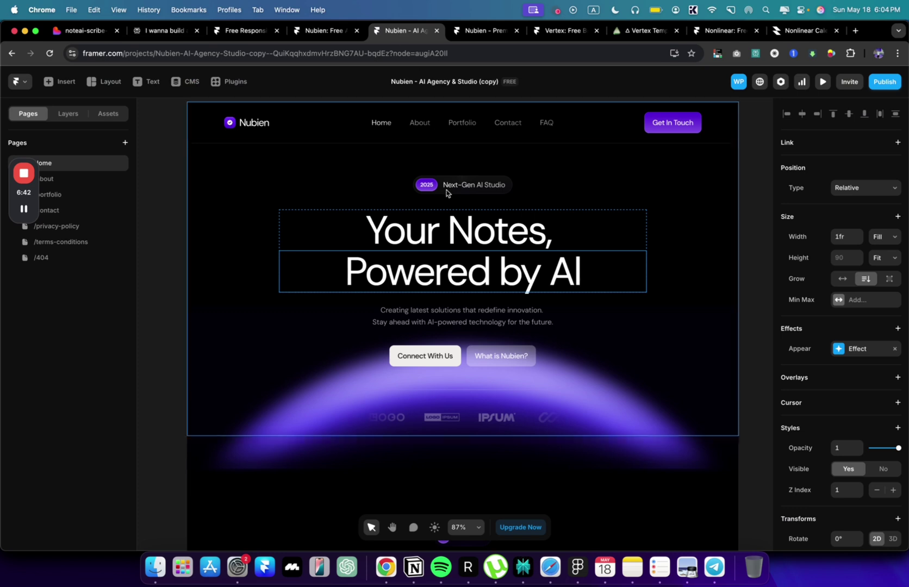
left_click(432, 310)
double_click(432, 311)
key("super+v")
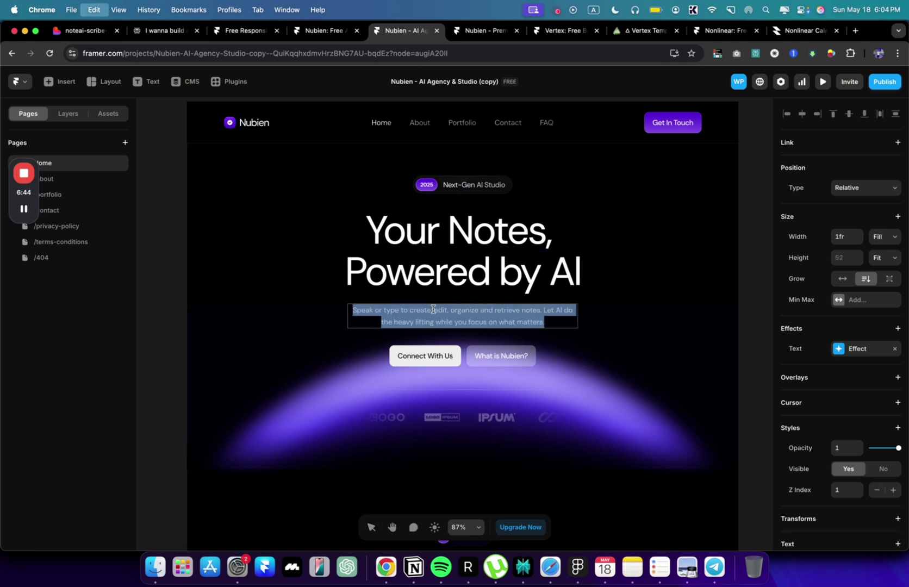
key("Escape")
scroll(458, 179, "up", 3)
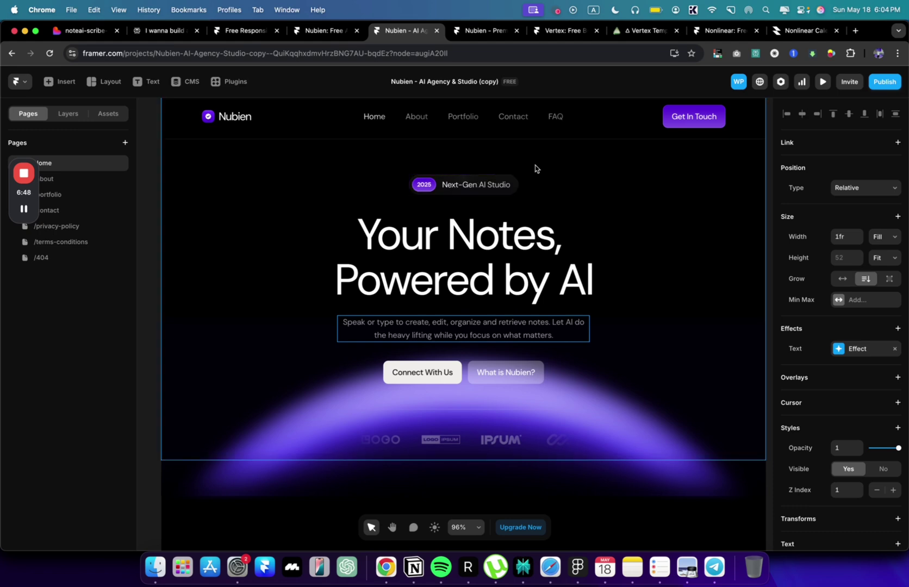
Try to select all of the NoteAi landing page's text in the Lovable preview.
left_click(166, 30)
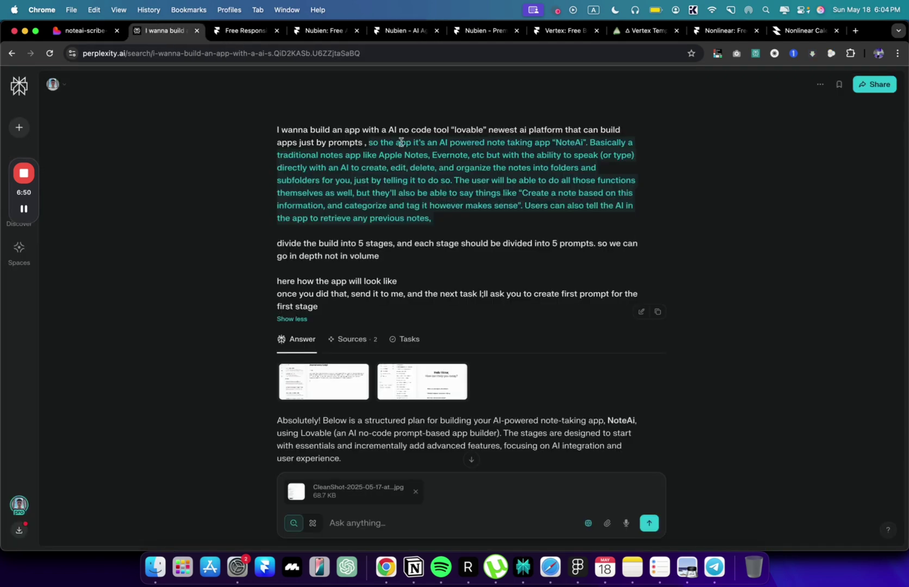
left_click(87, 31)
key("super+a")
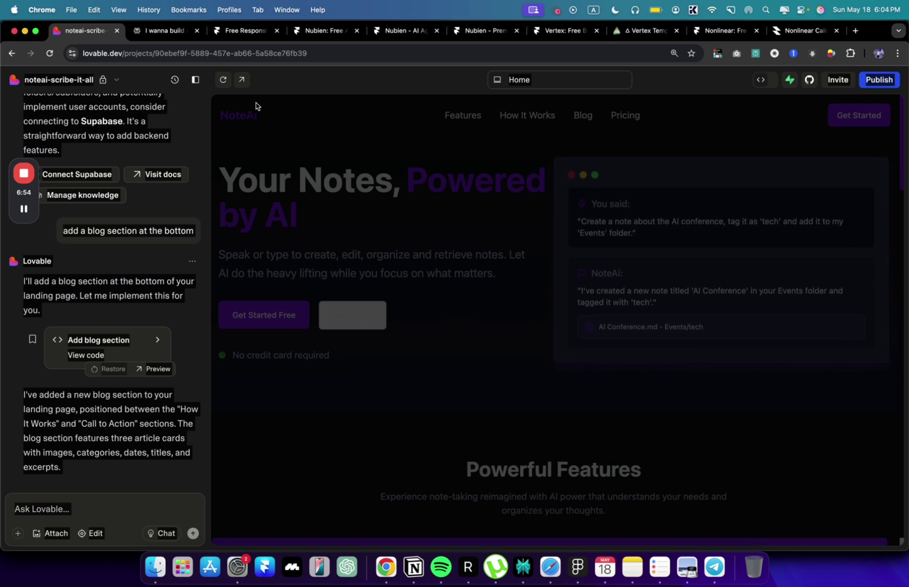
left_click_drag(239, 108, 559, 585)
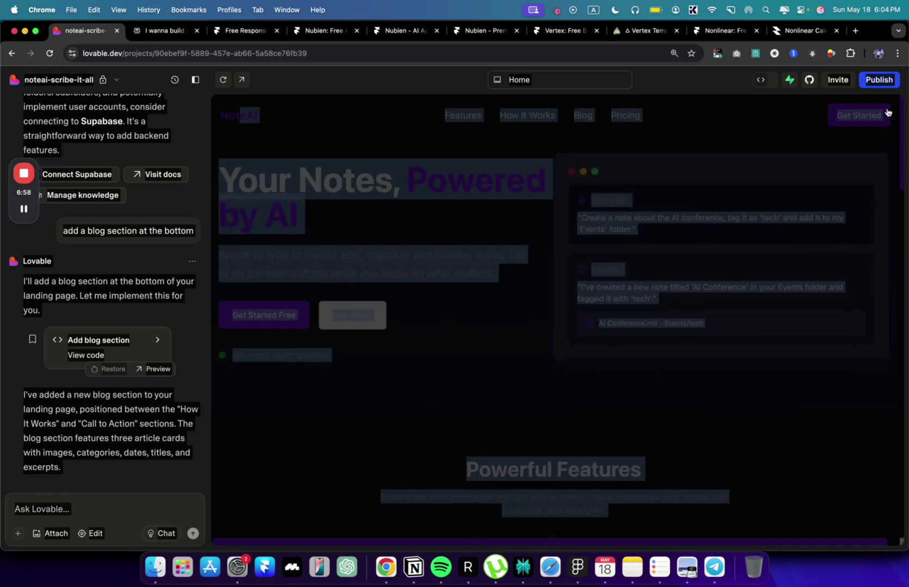
Open the published NoteAi site from Lovable and paste its full page text into the iCopy space in Perplexity.
left_click(879, 80)
left_click(869, 203)
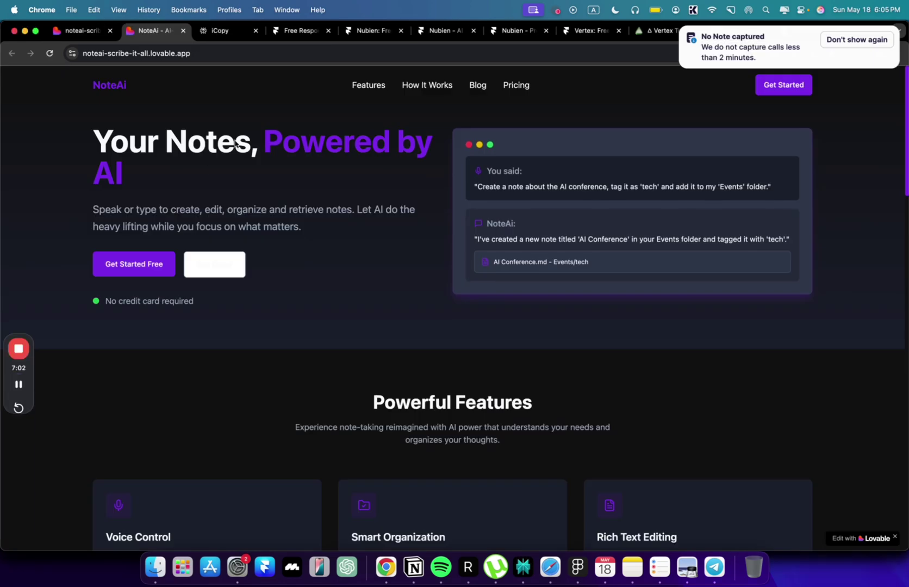
left_click(226, 31)
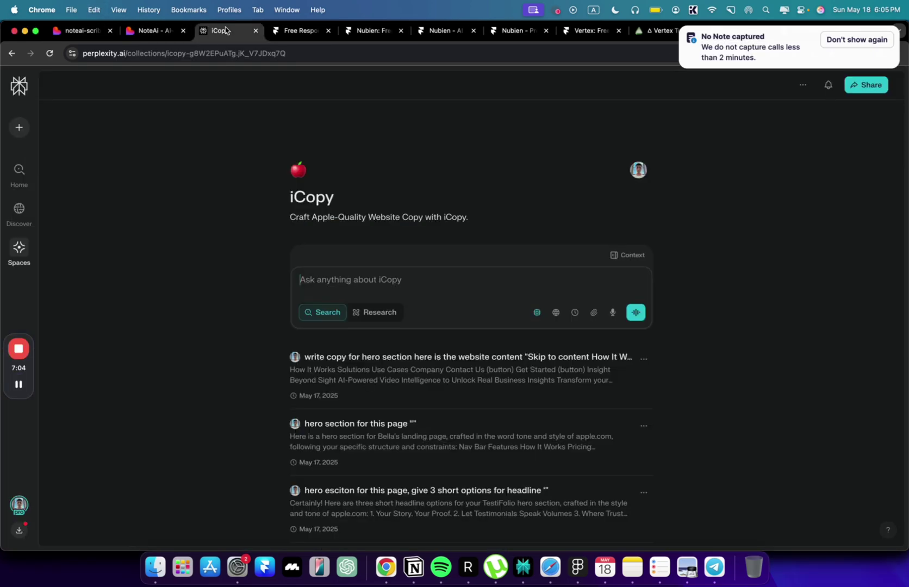
key("super+v")
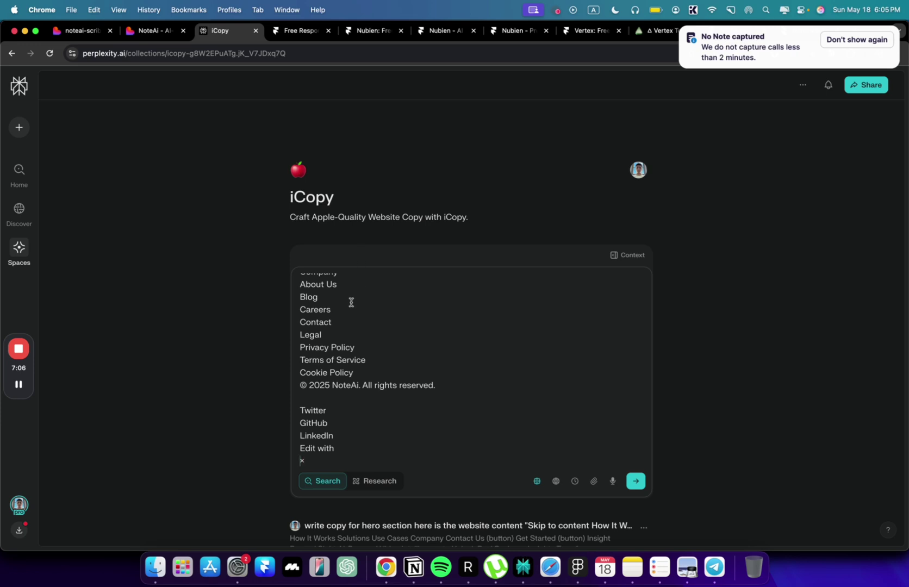
Add the request "whire athero seciton content for htis" above the pasted page text and submit the prompt.
key("super+Up")
key("shift+Return")
key("shift+Return")
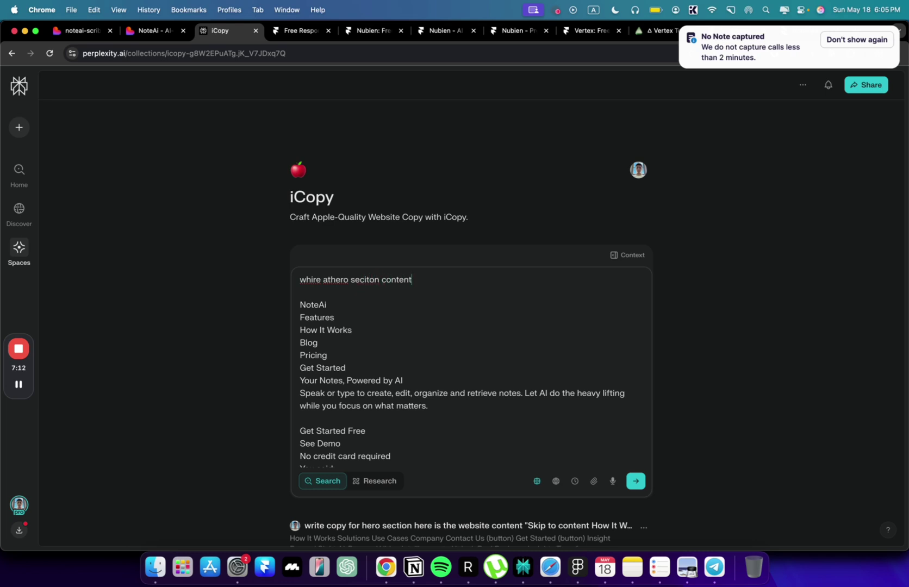
type("whire athero seciton content for htis")
key("Return")
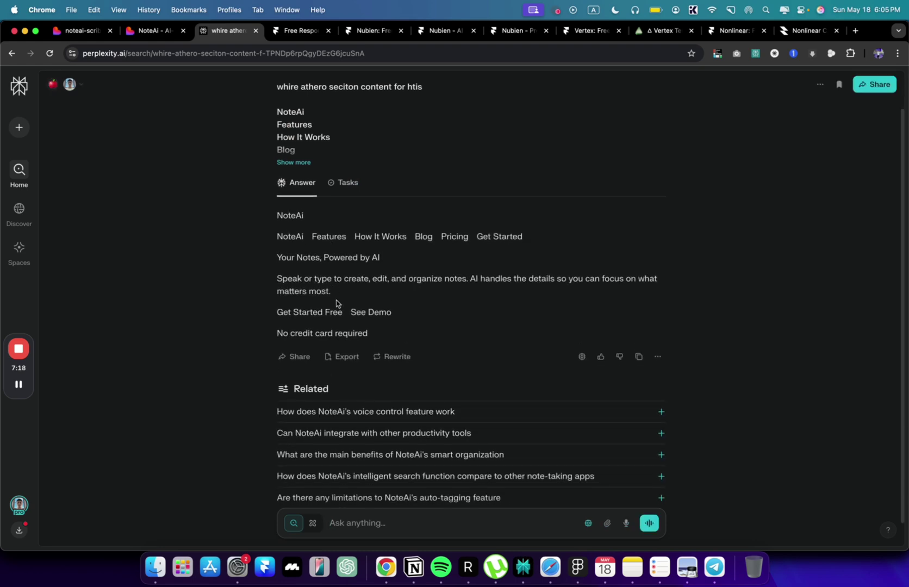
Check the headline and description in the generated hero copy, and submit the follow-up request "add a tagline".
left_click_drag(308, 266, 273, 242)
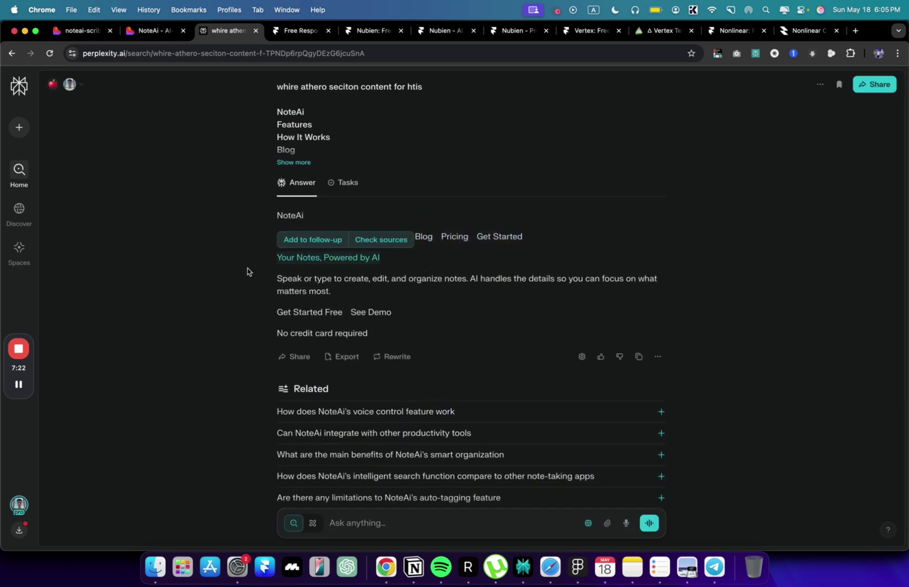
left_click_drag(361, 290, 279, 278)
left_click(489, 274)
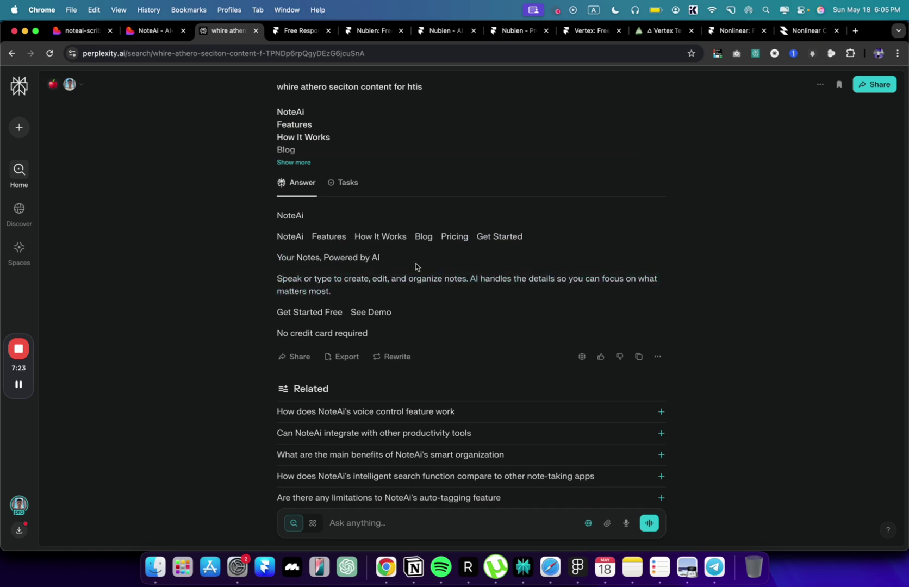
left_click_drag(386, 261, 269, 259)
left_click(350, 302)
left_click(341, 531)
type("add a tagline")
key("Return")
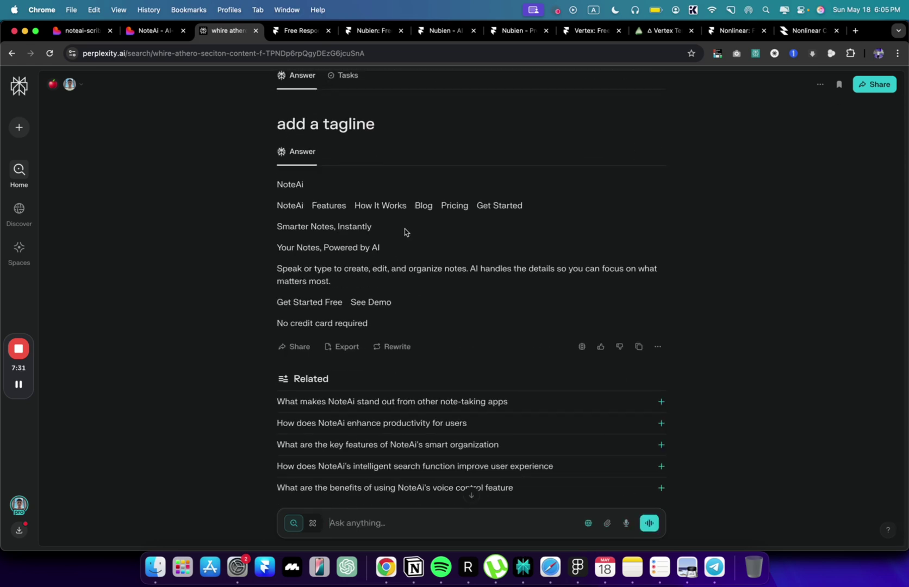
Copy the tagline "Smarter Notes, Instantly" from the Perplexity answer and switch to the Nubien project in Framer.
left_click_drag(338, 226, 277, 226)
key("super+c")
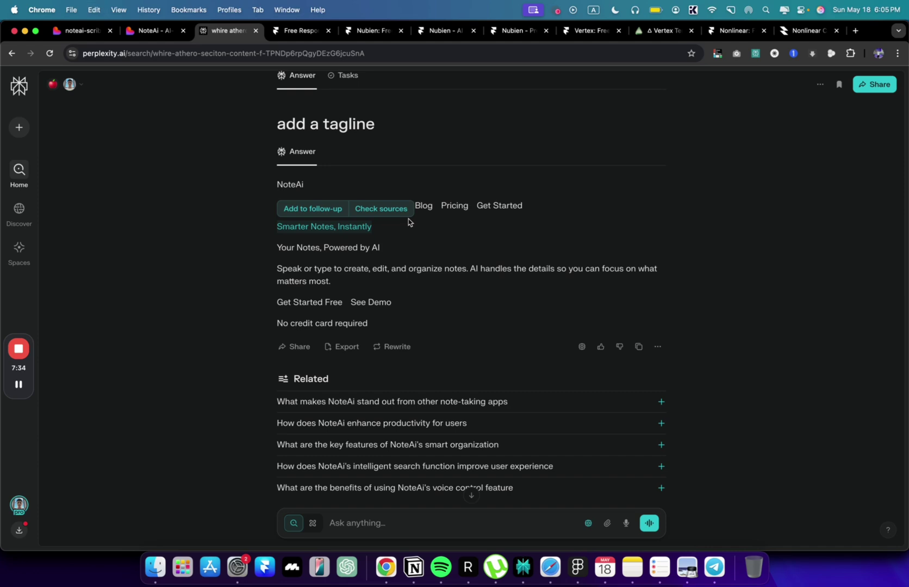
key("super+Tab")
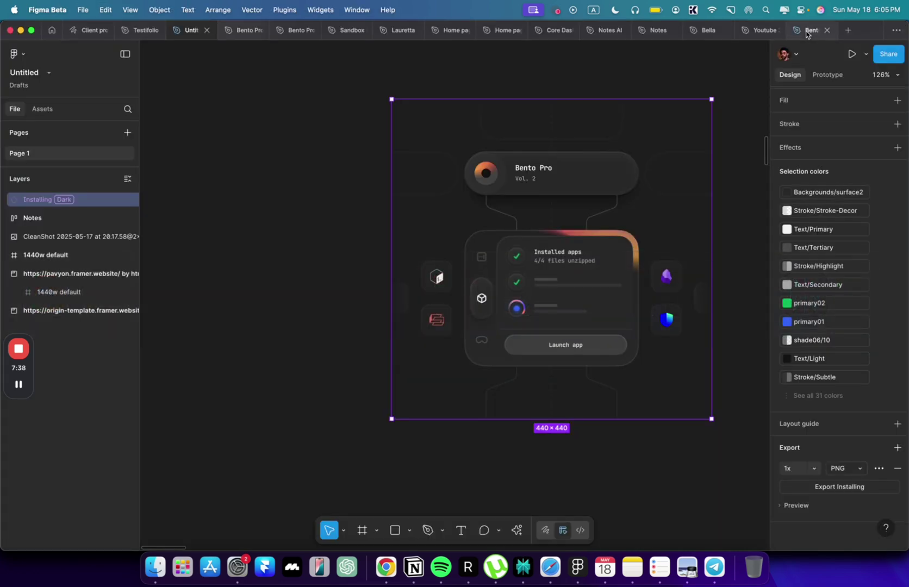
key("super+Tab")
left_click(806, 31)
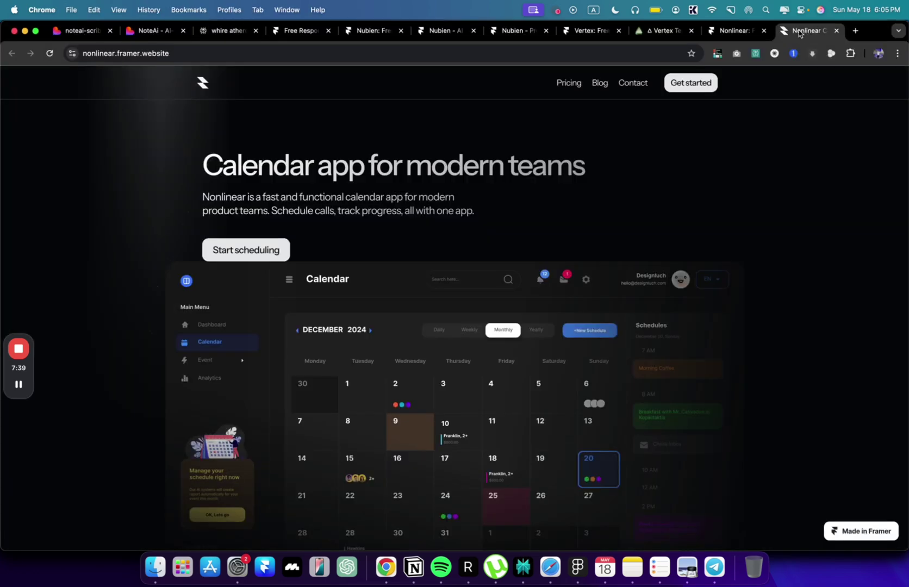
left_click(748, 28)
left_click(367, 33)
left_click(305, 31)
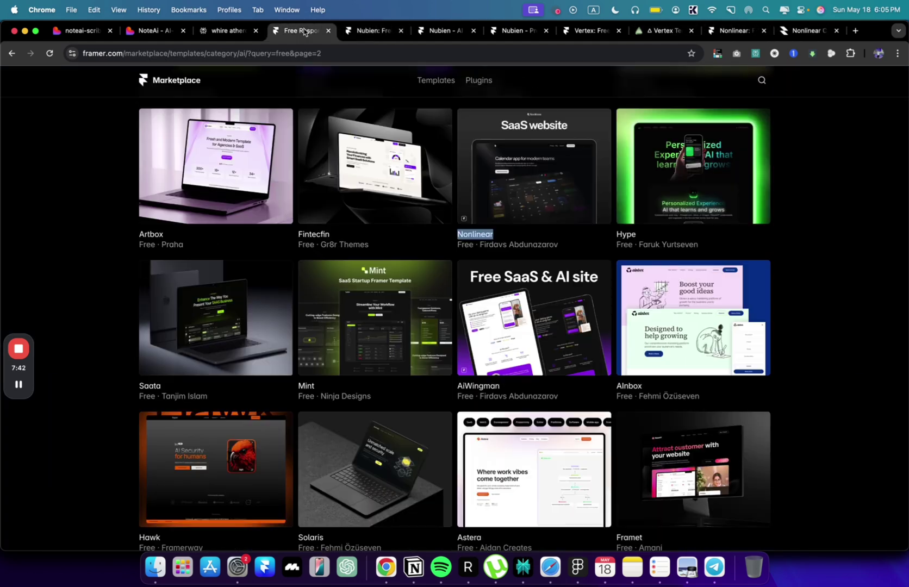
left_click(456, 33)
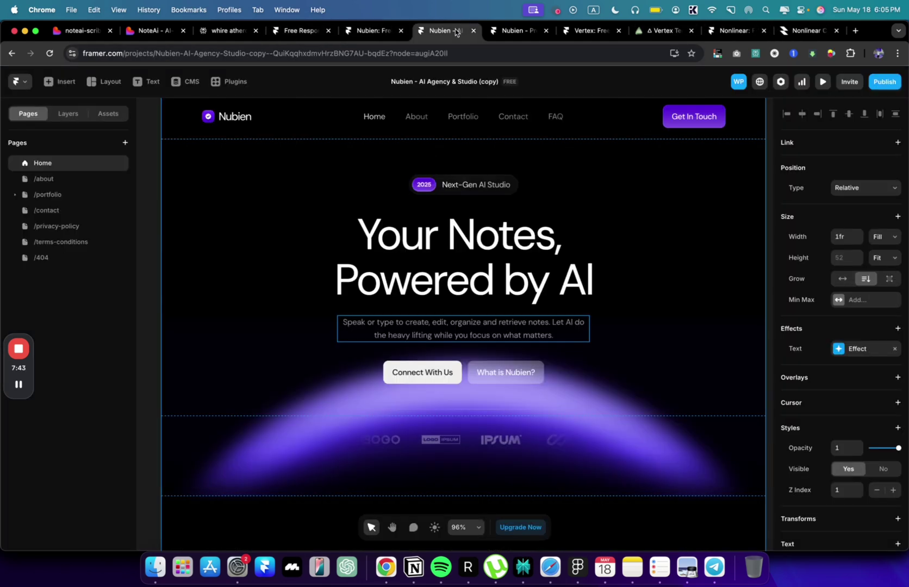
Replace the title of the tag above the hero headline with "Smarter Notes, Instantly".
left_click(465, 186)
scroll(824, 412, "down", 5)
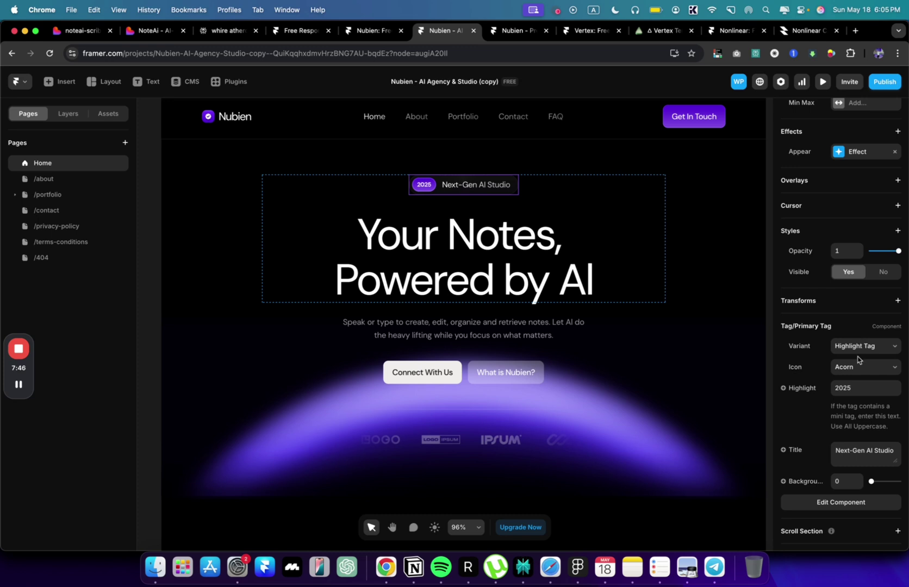
left_click(858, 463)
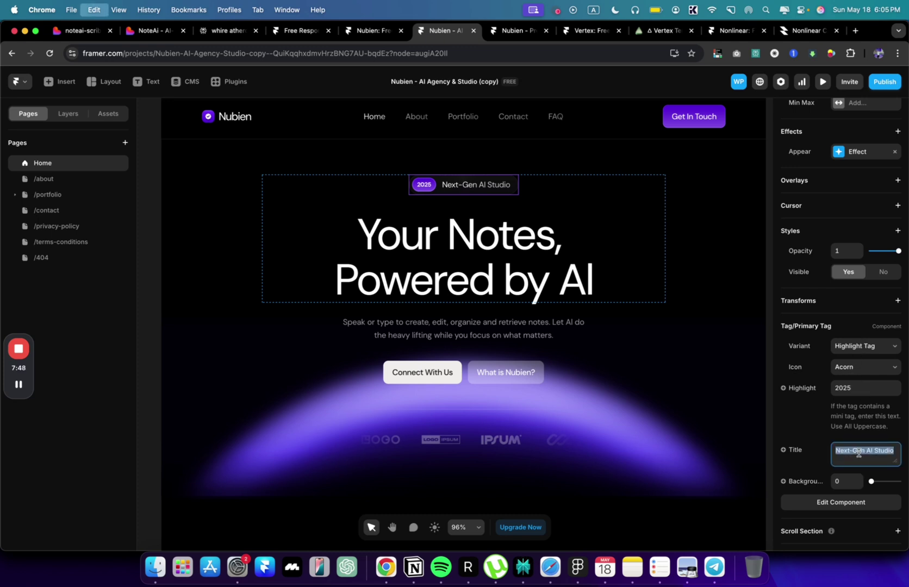
key("super+v")
scroll(485, 290, "down", 2)
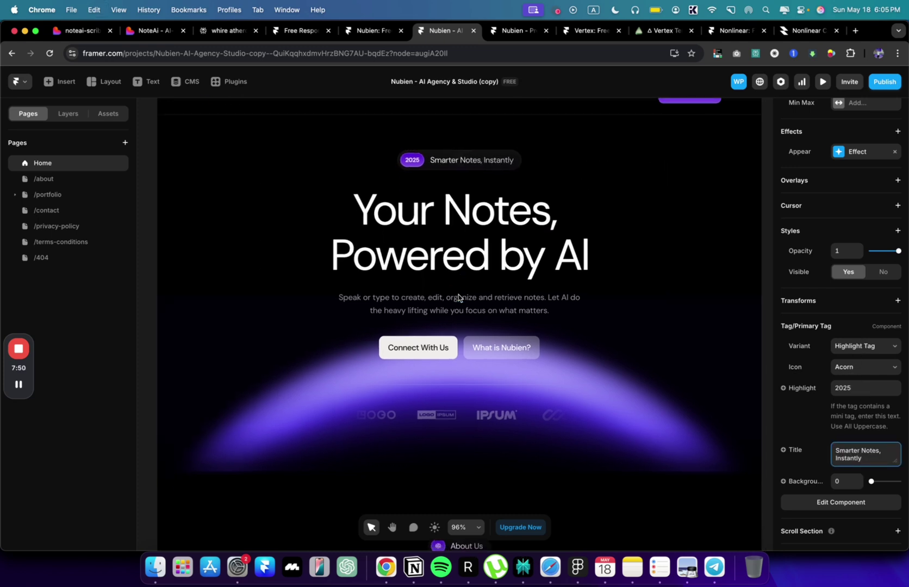
Capture the primary button's label from the published NoteAi site and title the white hero button "Get Started Free" in Framer.
left_click(140, 31)
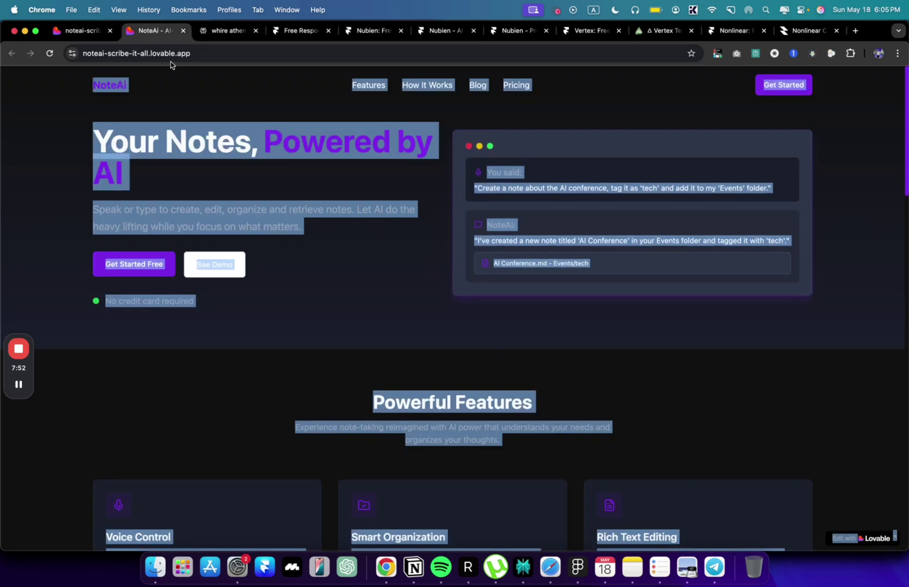
key("super+shift+4")
left_click_drag(168, 238, 79, 288)
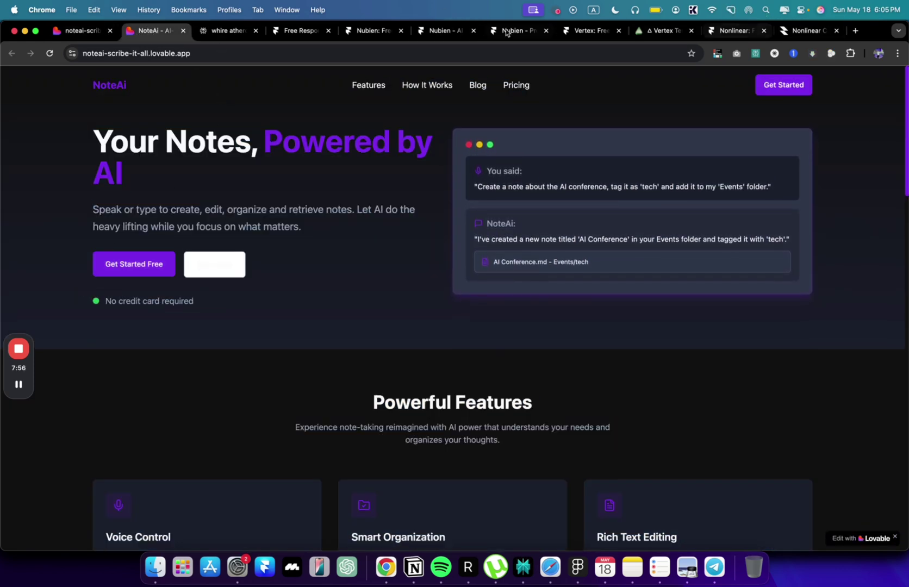
left_click(443, 30)
left_click(412, 347)
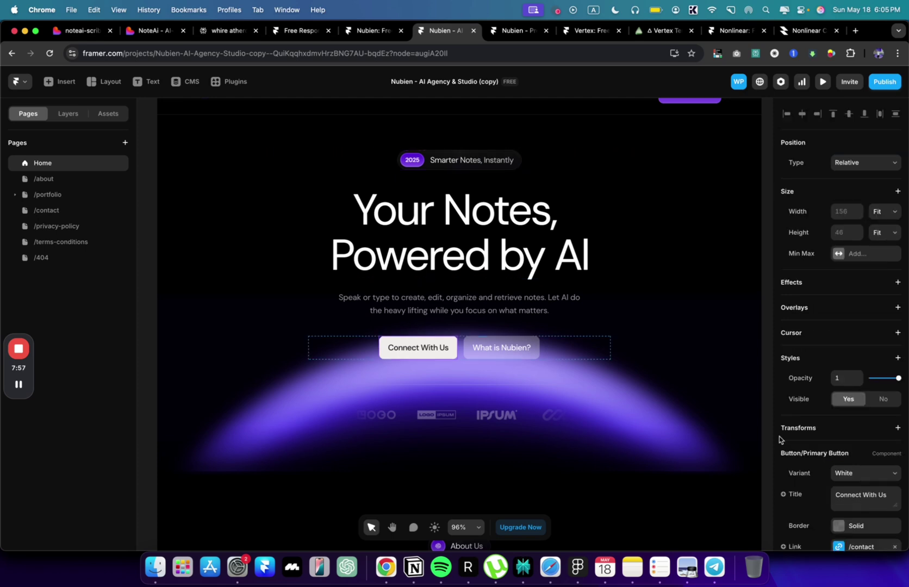
scroll(779, 440, "down", 3)
left_click(864, 393)
type("Get Started Free")
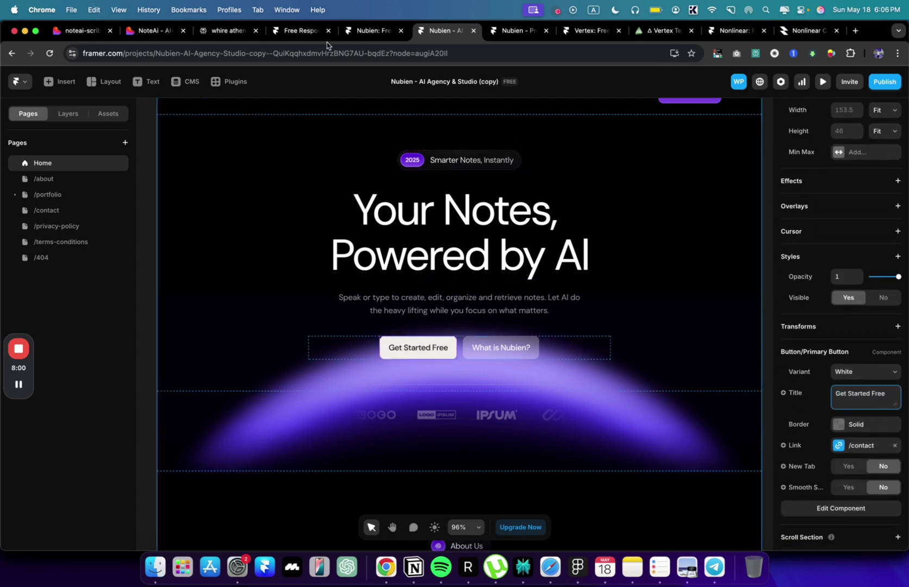
Capture the second hero button's label from the published NoteAi site and title the grey hero button "See Demo" in Framer.
left_click(88, 27)
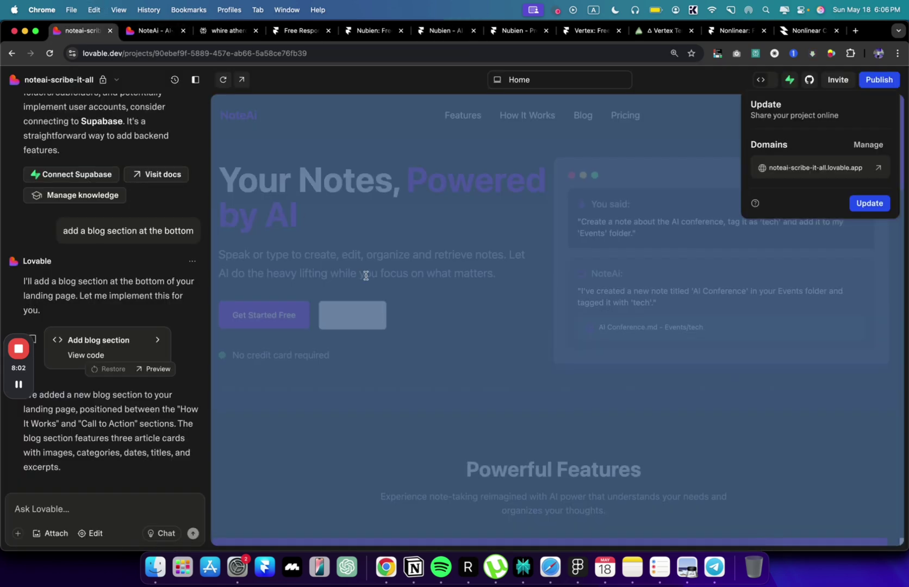
key("ctrl+Tab")
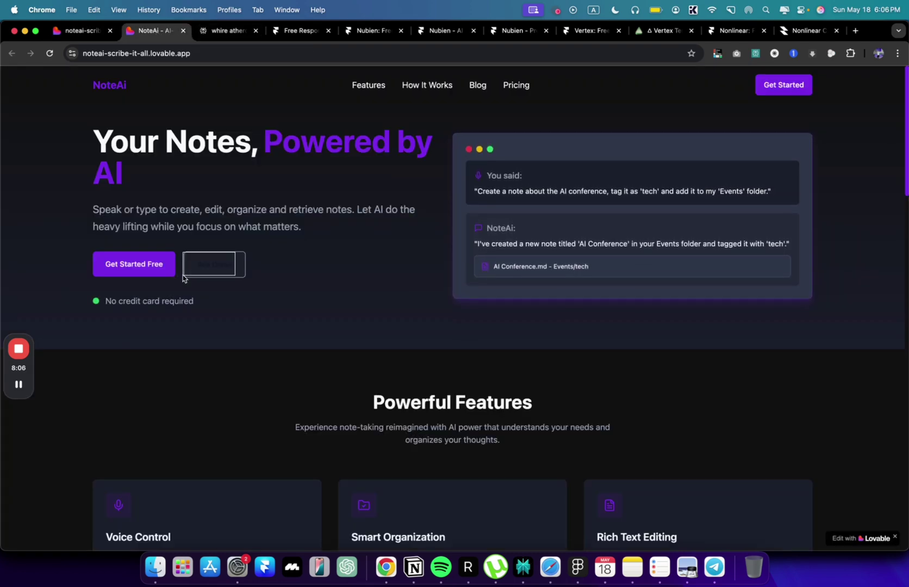
key("super+Tab")
key("super+Tab")
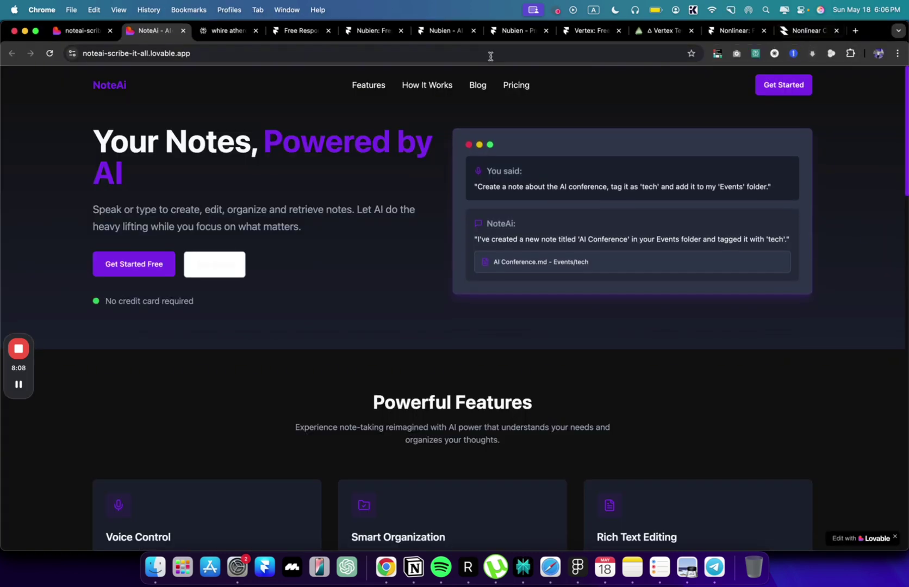
left_click(441, 30)
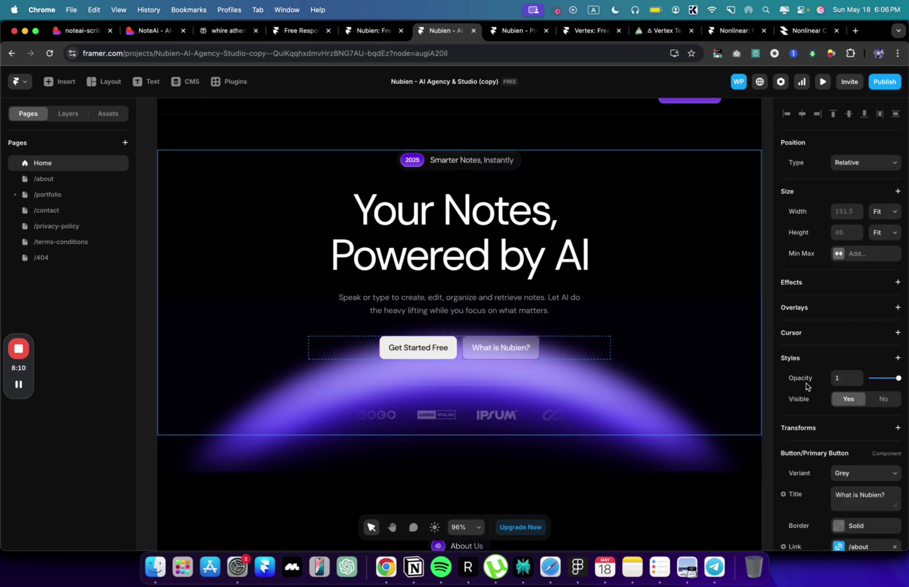
scroll(806, 386, "down", 3)
left_click(847, 414)
type("See Demo")
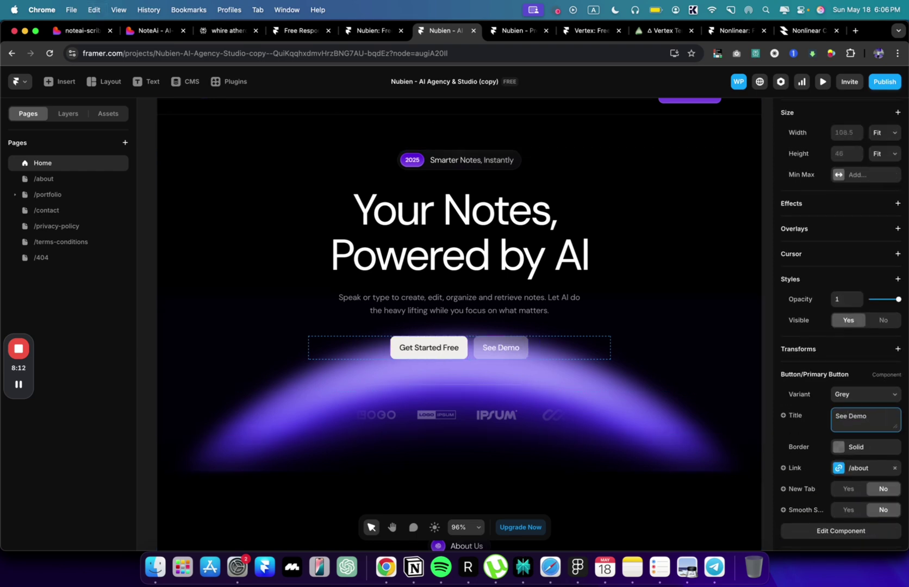
Preview the Home page at the 1200 px breakpoint to check the hero section, and return to the editor.
scroll(596, 272, "up", 2)
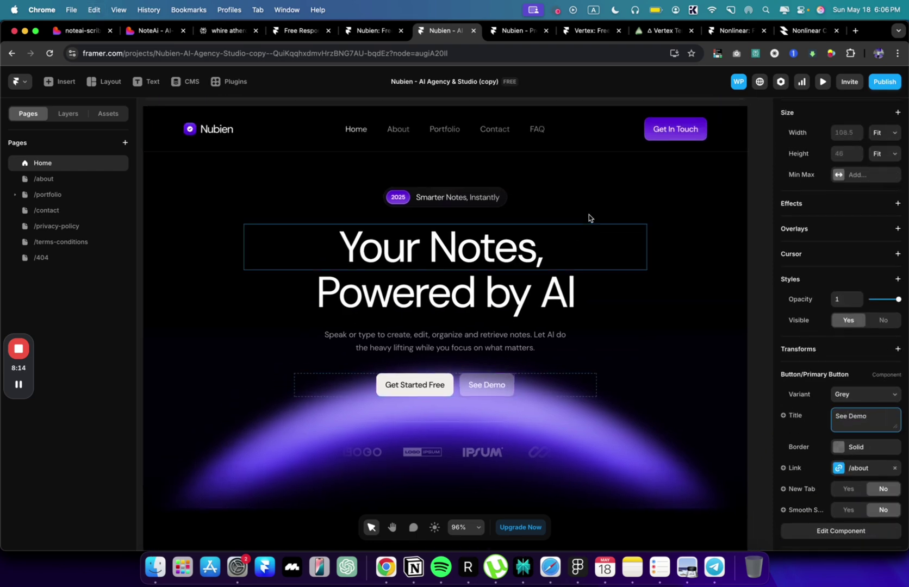
scroll(589, 218, "up", 1)
scroll(179, 111, "up", 1)
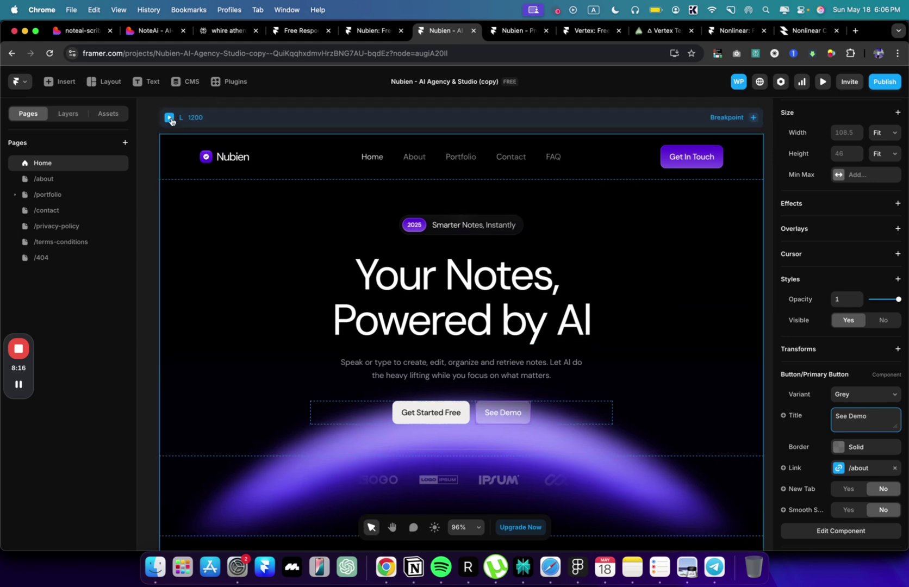
left_click(169, 117)
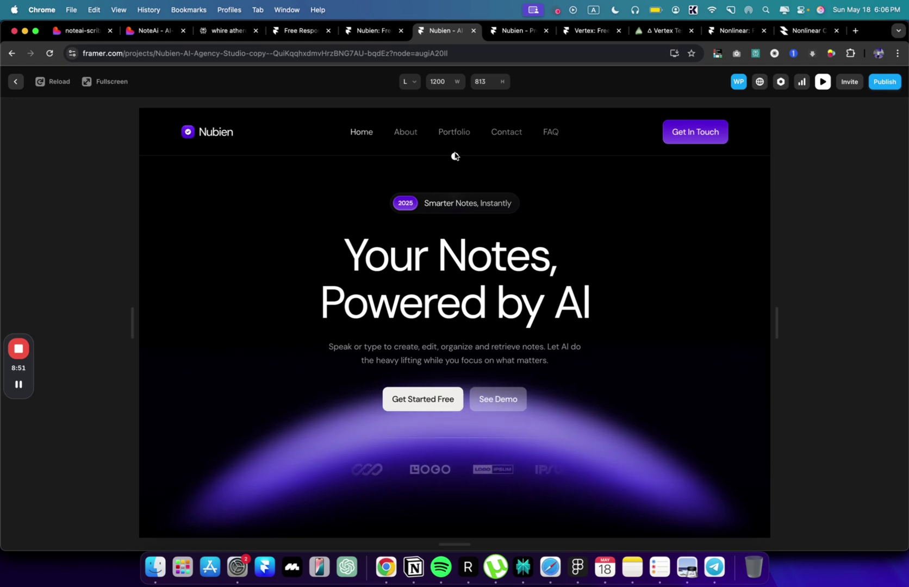
left_click(17, 83)
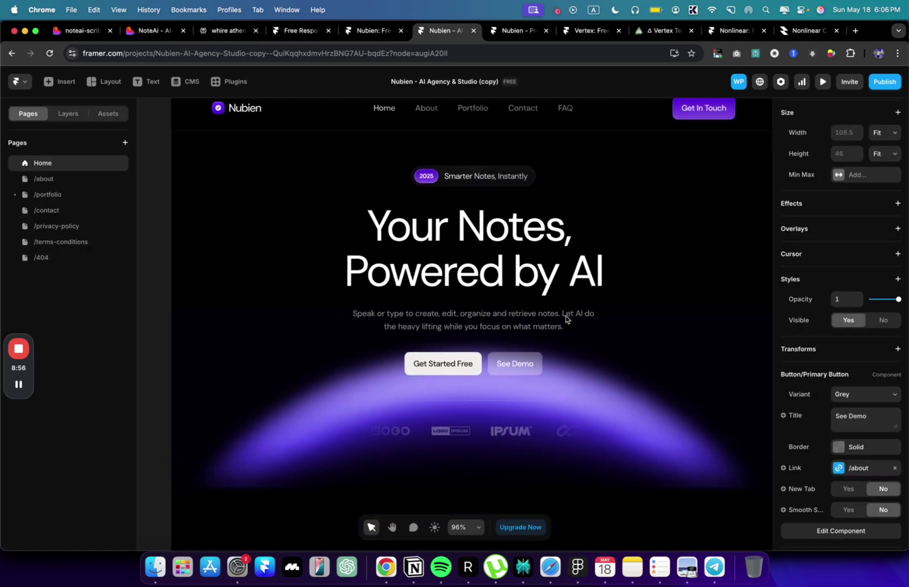
Examine the updated hero and the About Us section below it on the Home page canvas.
scroll(564, 214, "up", 3)
scroll(564, 214, "down", 3)
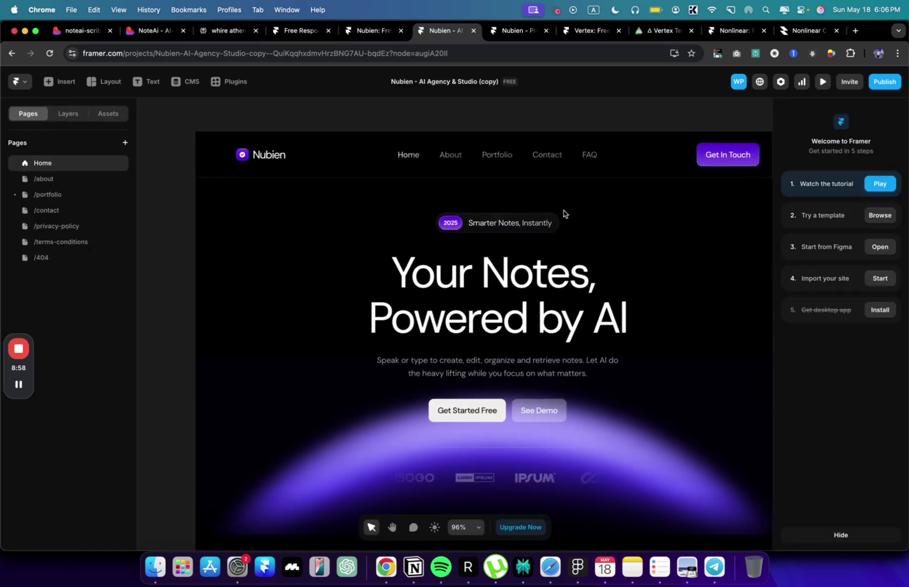
scroll(555, 211, "down", 2)
scroll(555, 210, "down", 3)
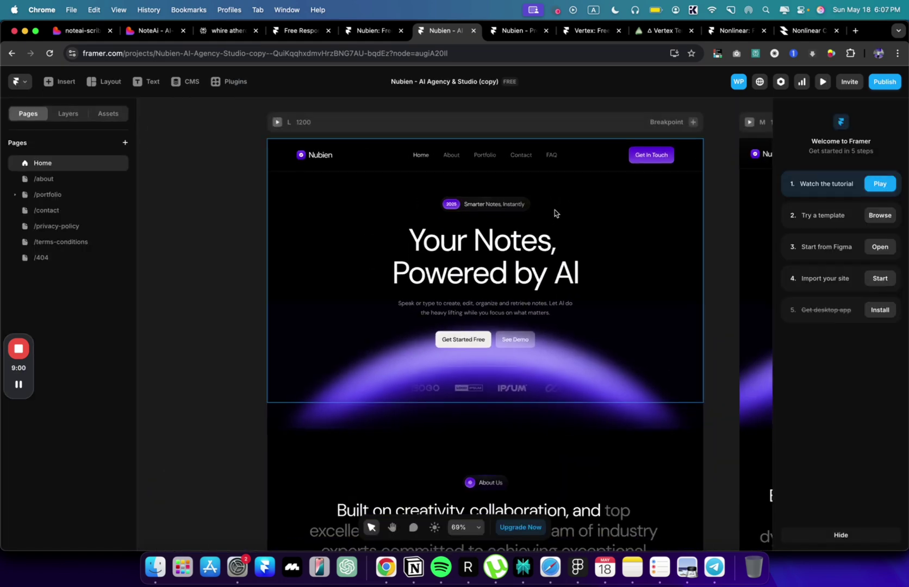
scroll(554, 210, "up", 3)
scroll(252, 191, "down", 4)
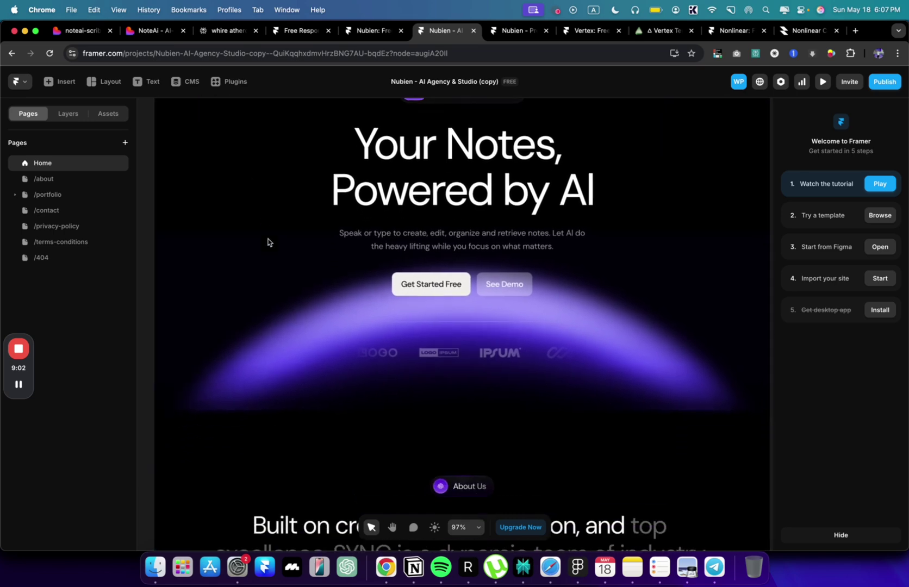
scroll(268, 242, "down", 5)
scroll(268, 241, "down", 4)
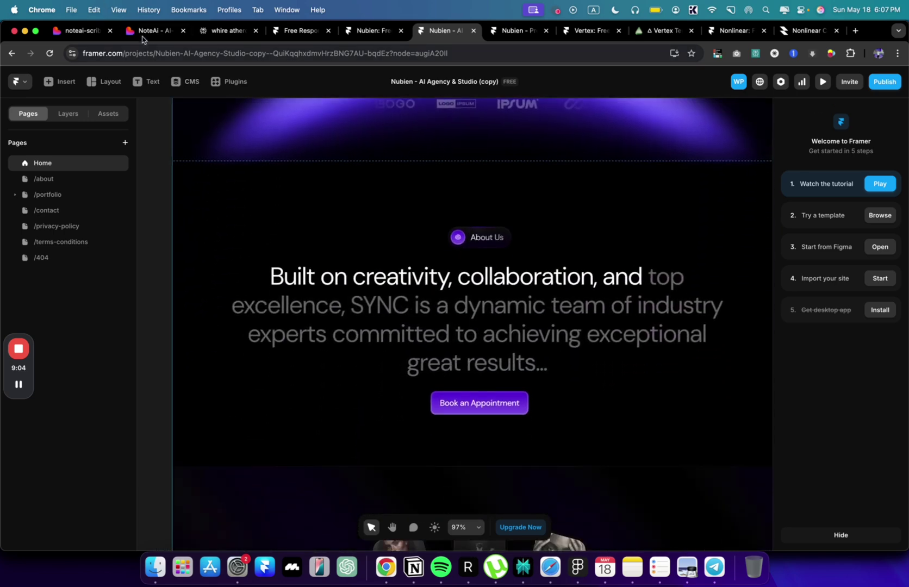
scroll(340, 163, "down", 2)
scroll(343, 189, "down", 1)
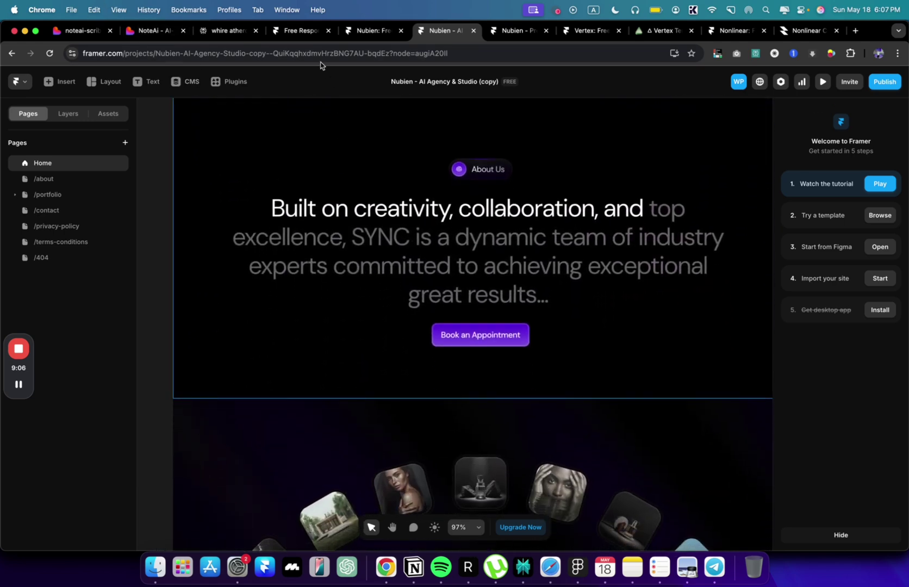
Compare the sections of the published NoteAi site with the About Us section of the Nubien project in Framer.
left_click(146, 29)
scroll(268, 229, "down", 8)
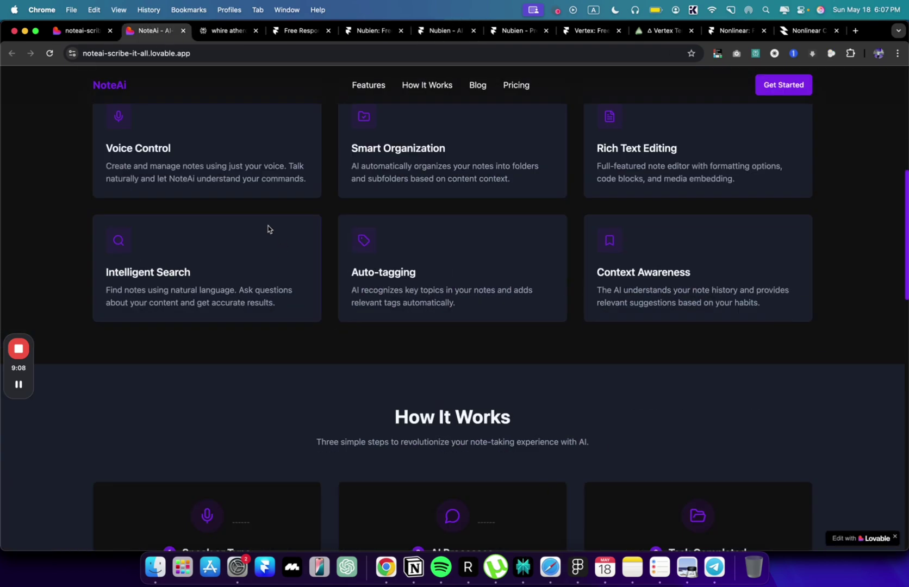
scroll(408, 223, "down", 7)
scroll(407, 221, "down", 7)
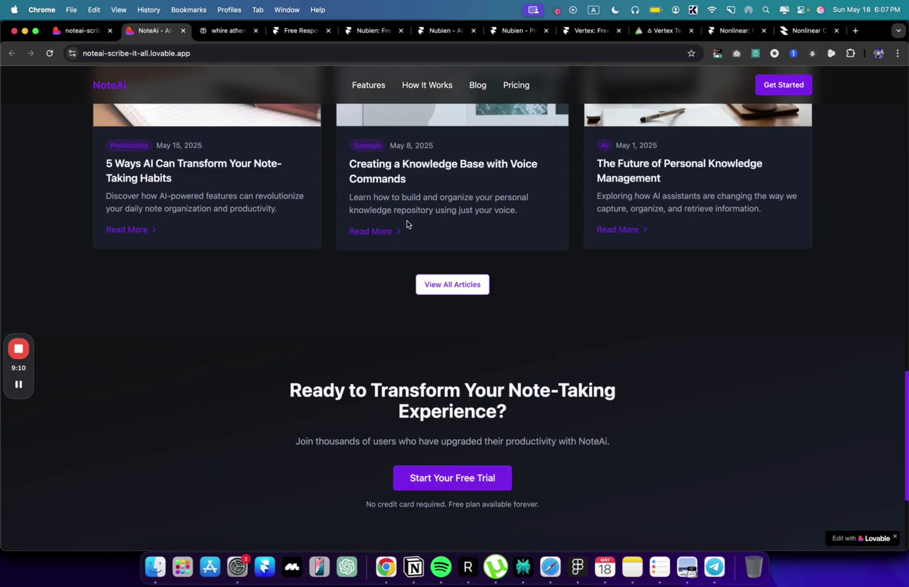
scroll(406, 221, "up", 15)
scroll(407, 223, "down", 1)
key("ctrl+Tab")
key("ctrl+Tab")
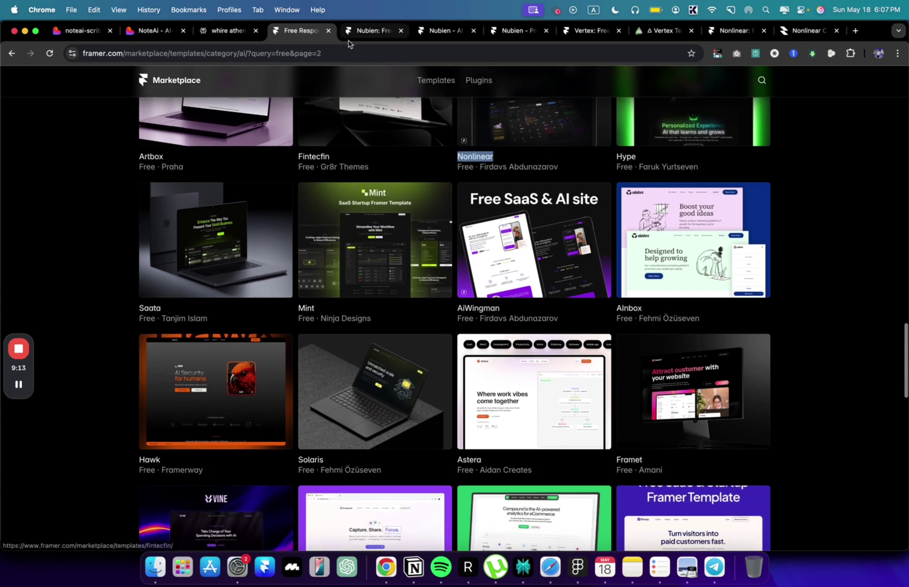
left_click(369, 30)
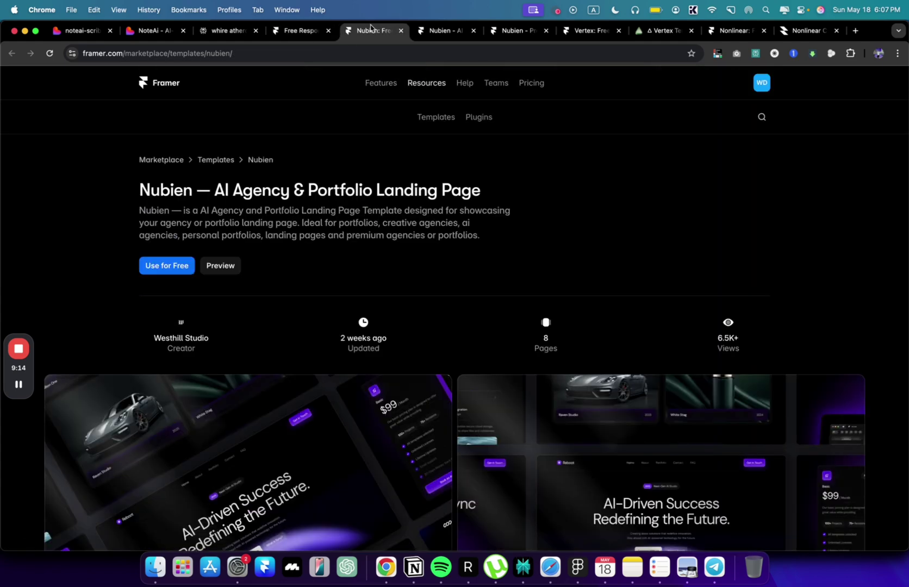
left_click(452, 29)
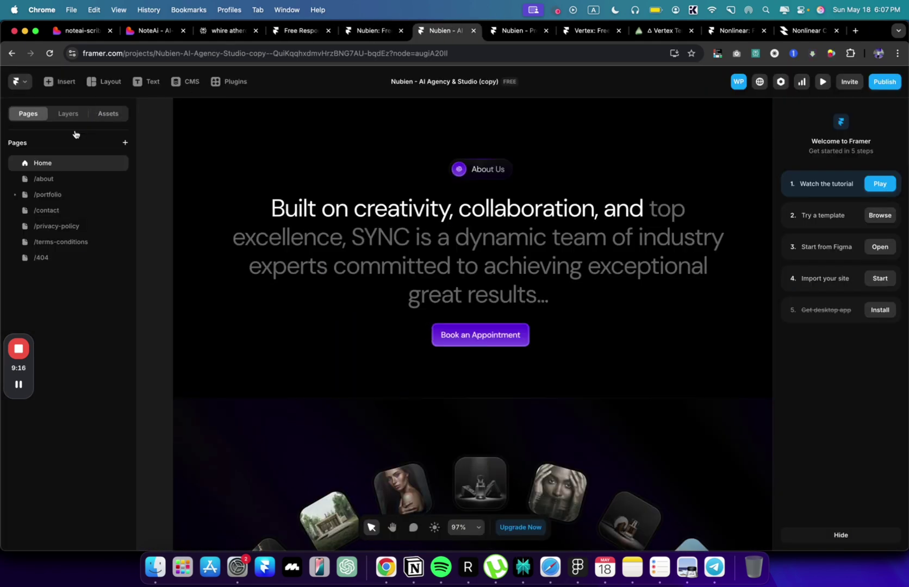
scroll(324, 209, "down", 3)
scroll(325, 209, "up", 3)
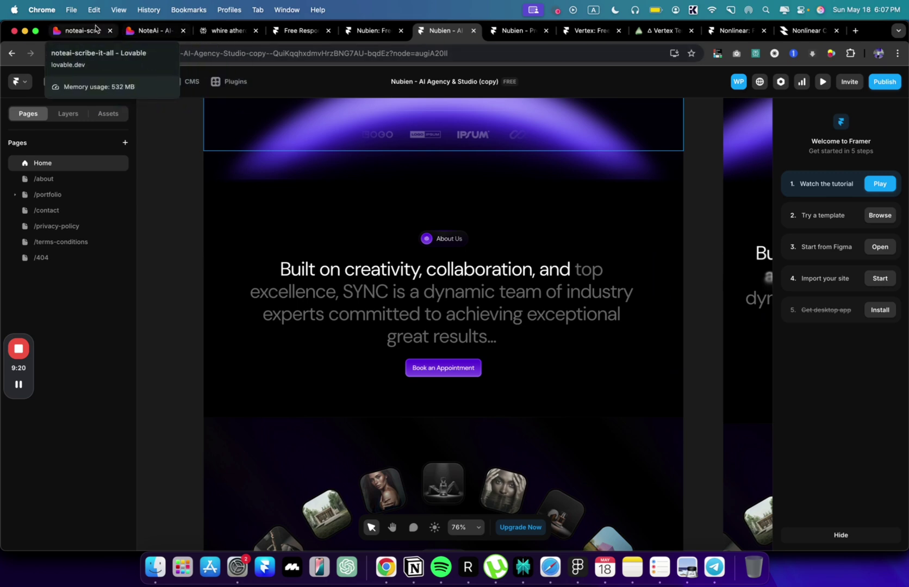
Switch to the published NoteAi site and examine the heading and six cards of its Powerful Features section.
left_click(145, 35)
scroll(335, 264, "down", 4)
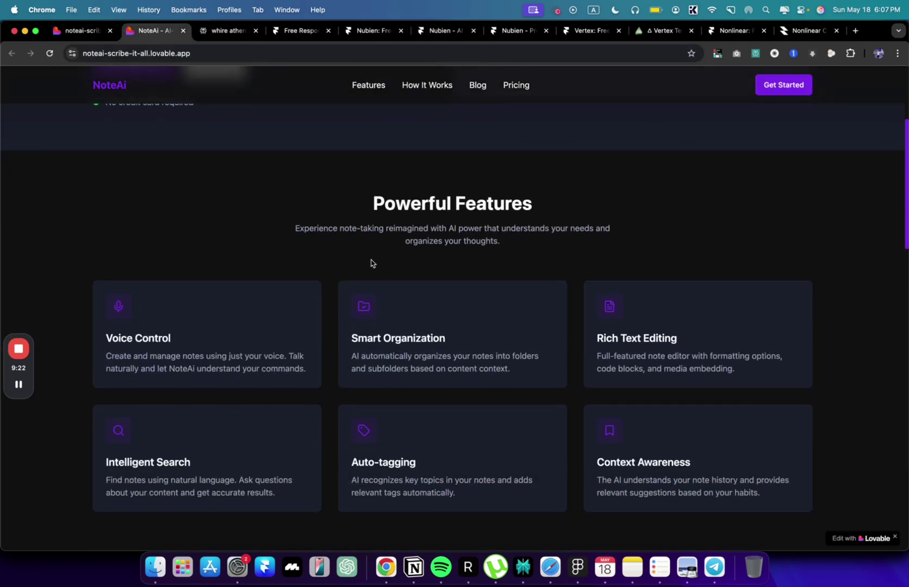
left_click_drag(376, 182, 469, 257)
scroll(473, 258, "down", 2)
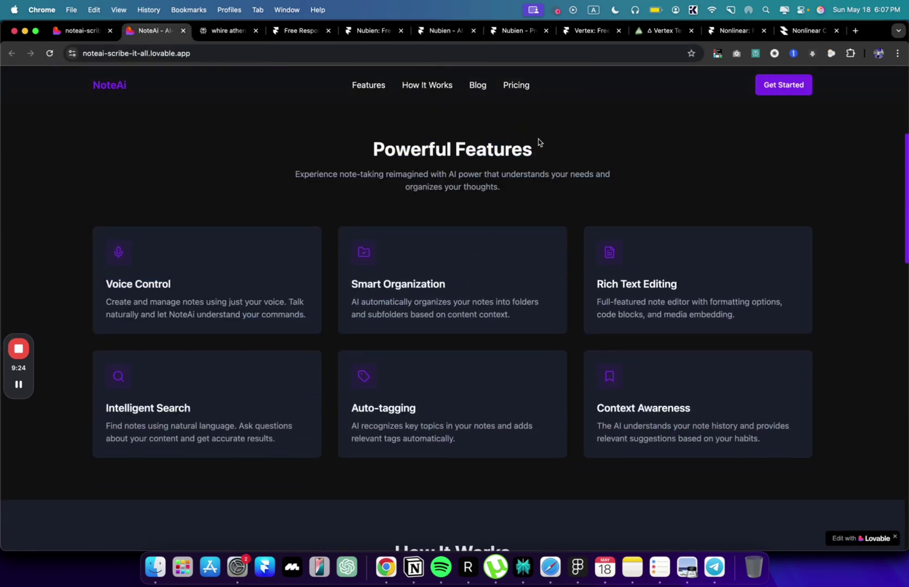
left_click_drag(538, 144, 365, 140)
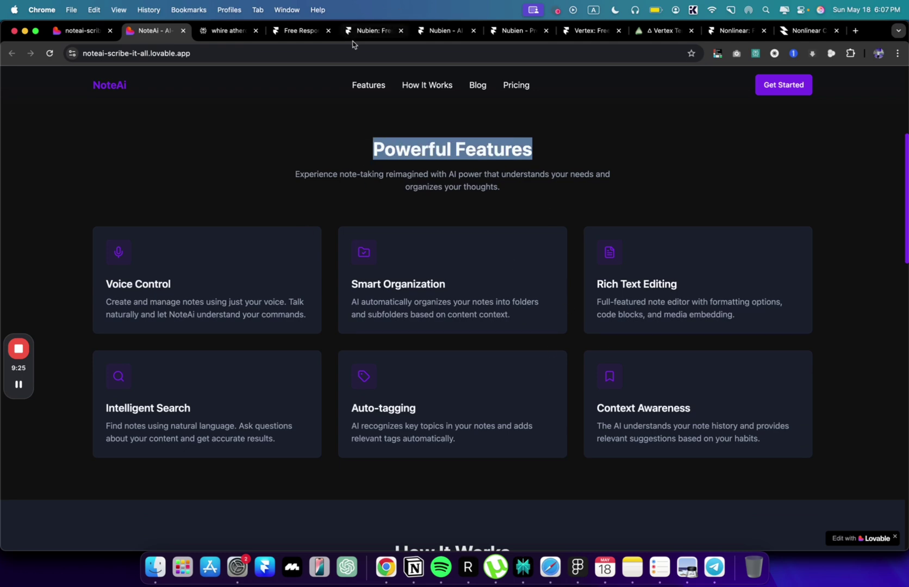
Switch to the Nubien project in Framer and examine the feature cards and the Services section on the Home page.
left_click(370, 34)
left_click(304, 28)
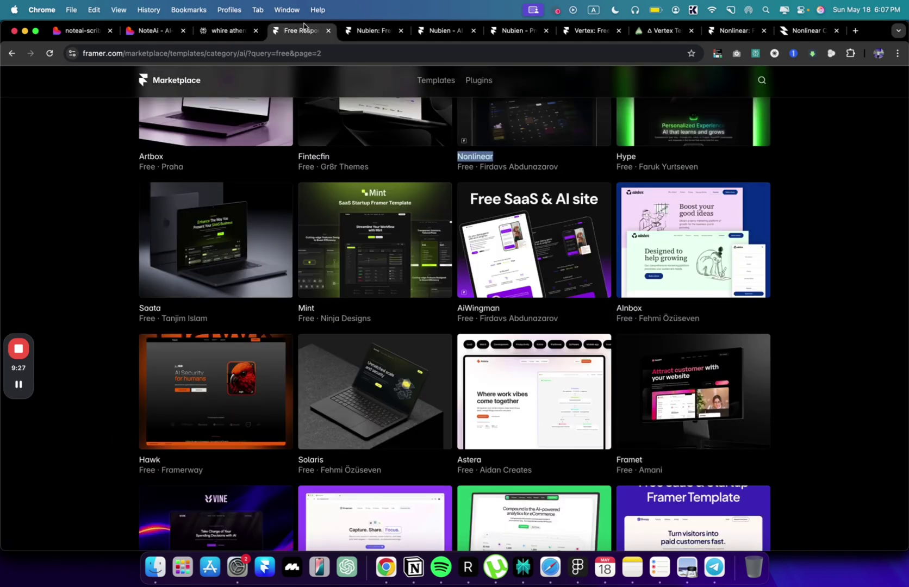
left_click(438, 33)
scroll(430, 300, "down", 15)
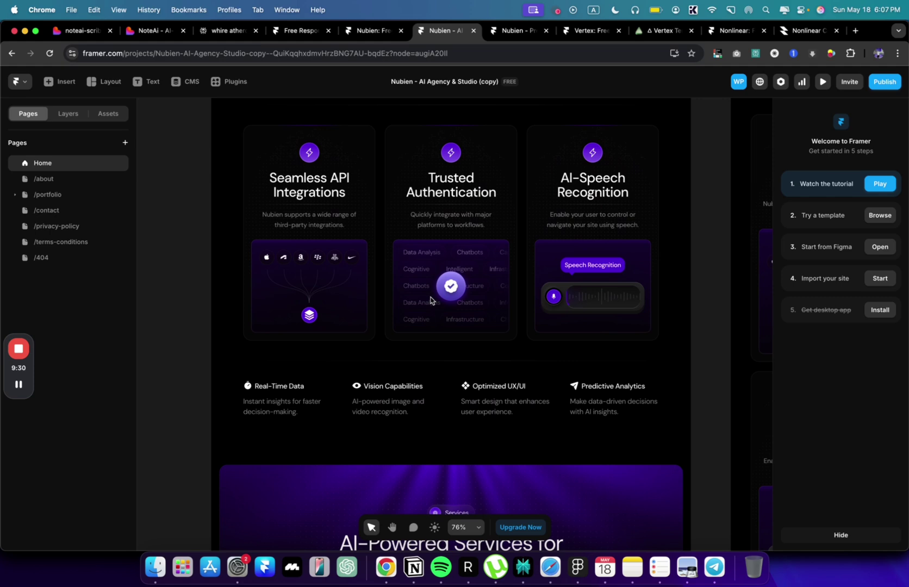
scroll(431, 300, "down", 10)
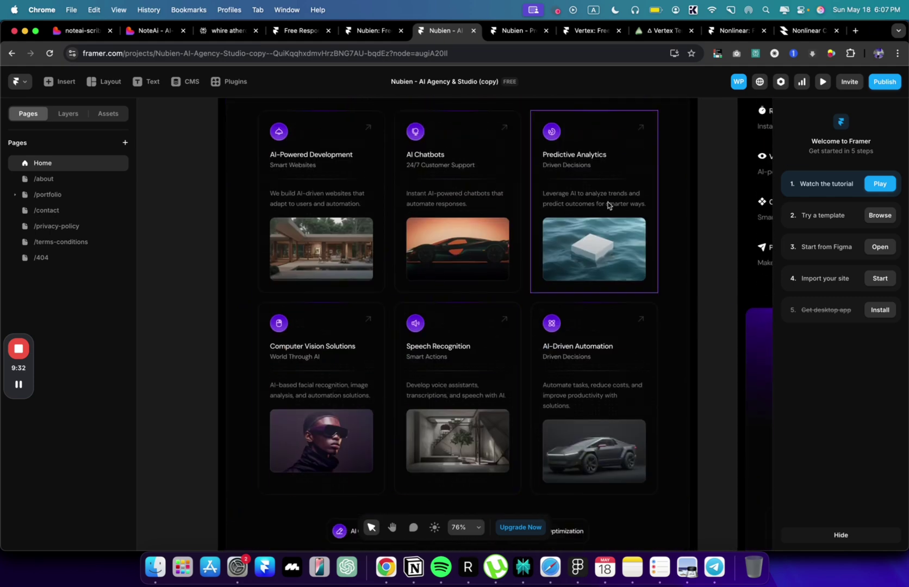
scroll(608, 205, "up", 4)
left_click(633, 191)
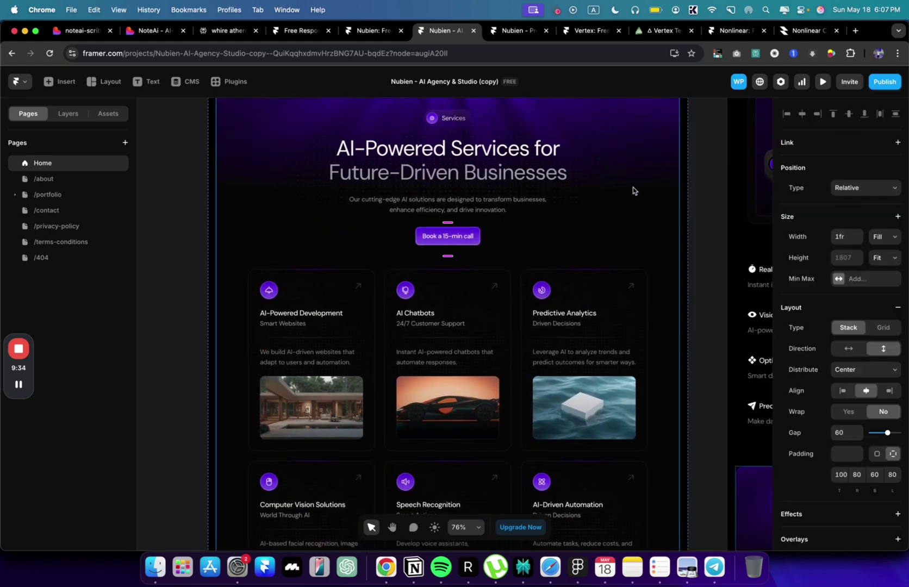
scroll(633, 191, "up", 3)
left_click(621, 147)
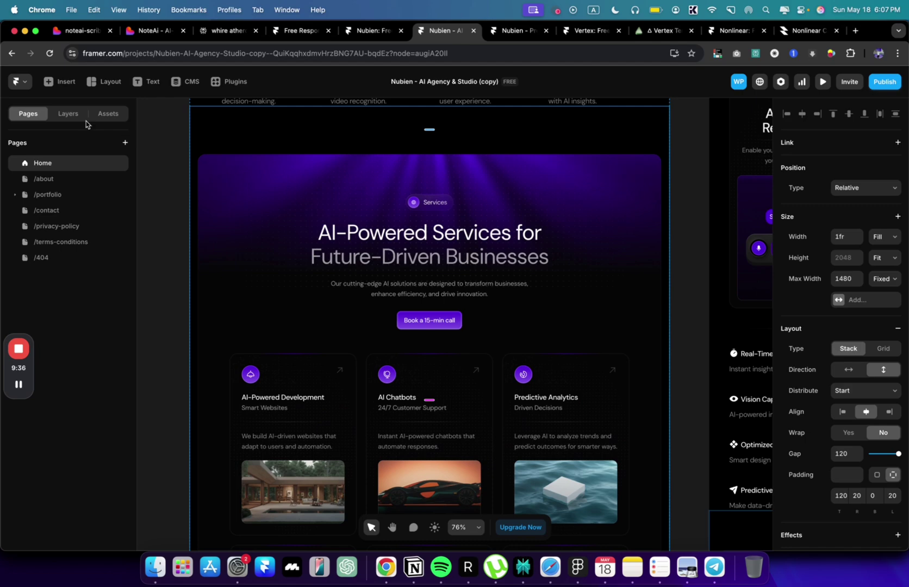
Try to move the Features section up to directly below the About section in the Home page's layer order.
left_click(69, 113)
left_click(54, 257)
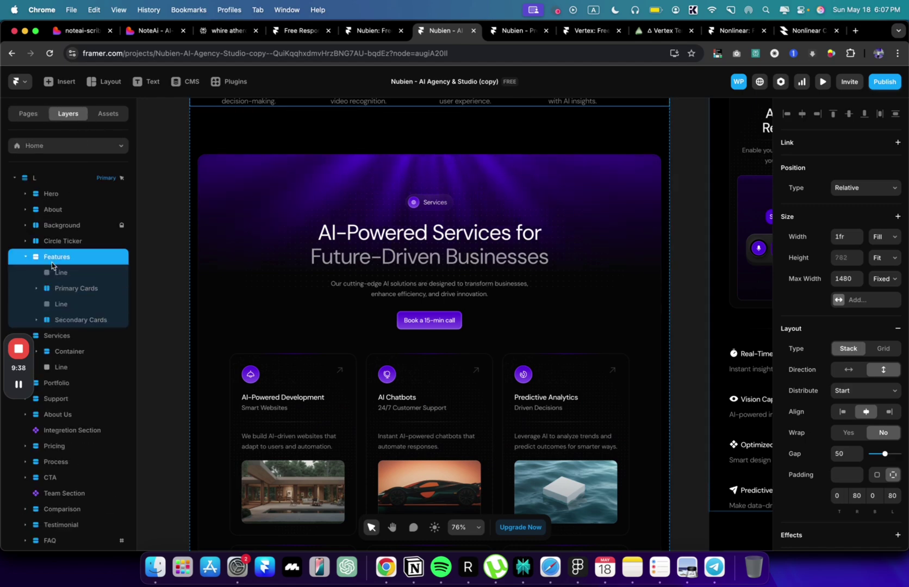
key("super+bracketright")
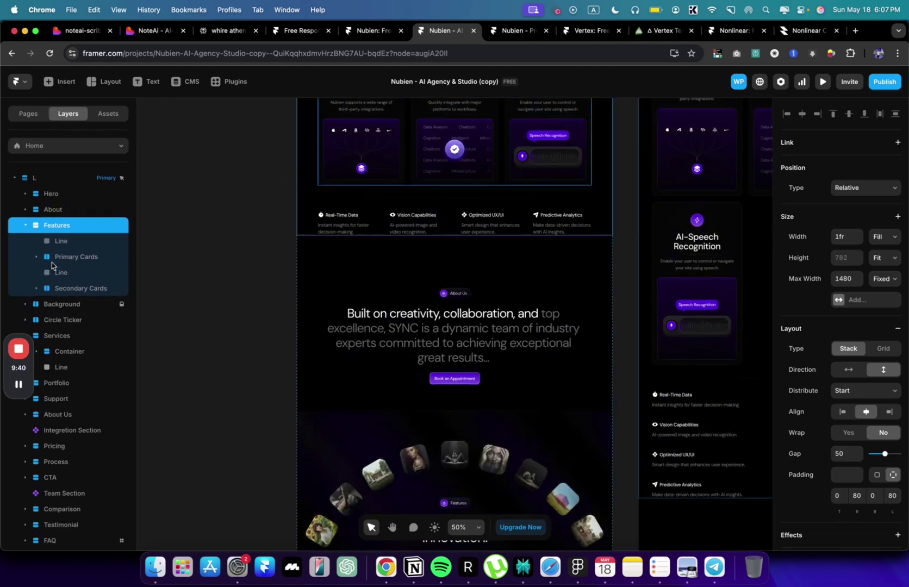
key("super+z")
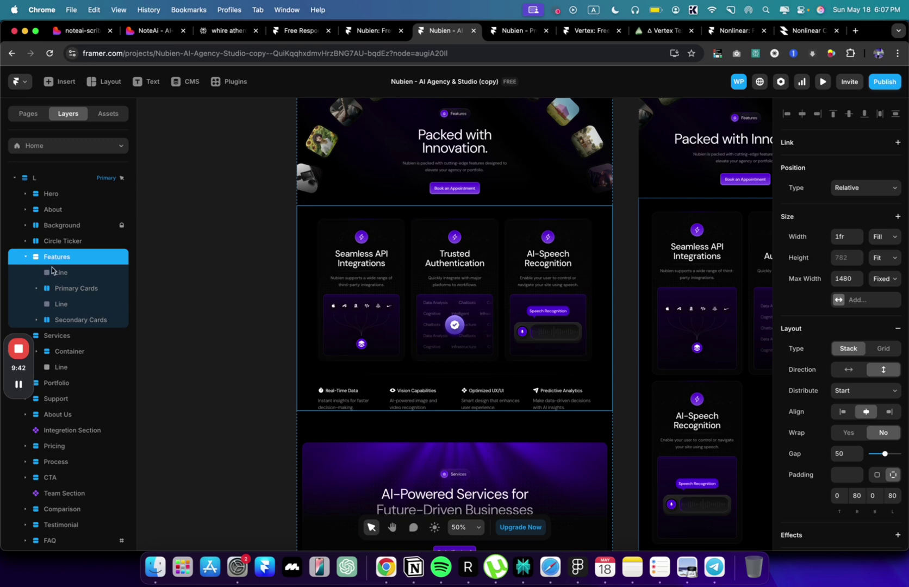
Move the Services section up in the Home page's layer order, directly below the About section.
left_click(60, 336)
key("super+bracketright")
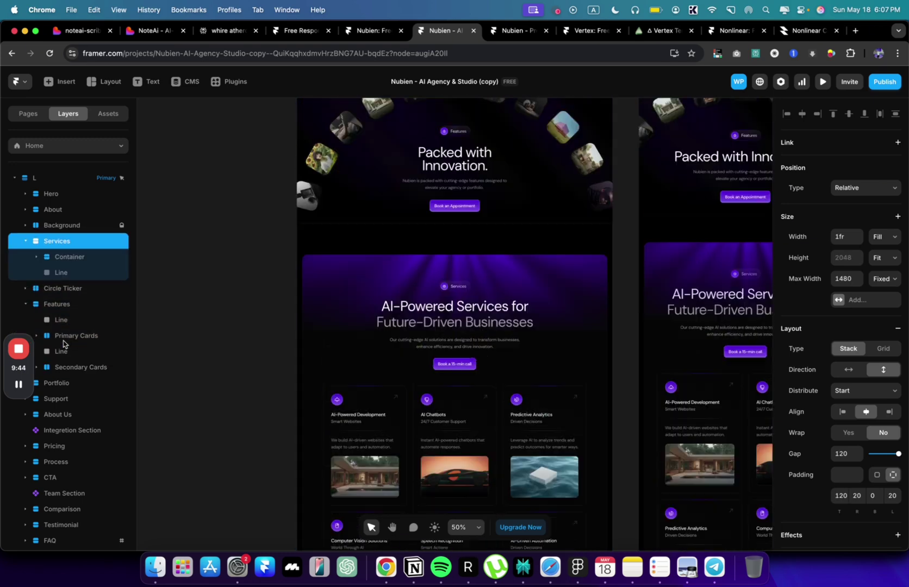
key("super+bracketright")
scroll(479, 295, "up", 10)
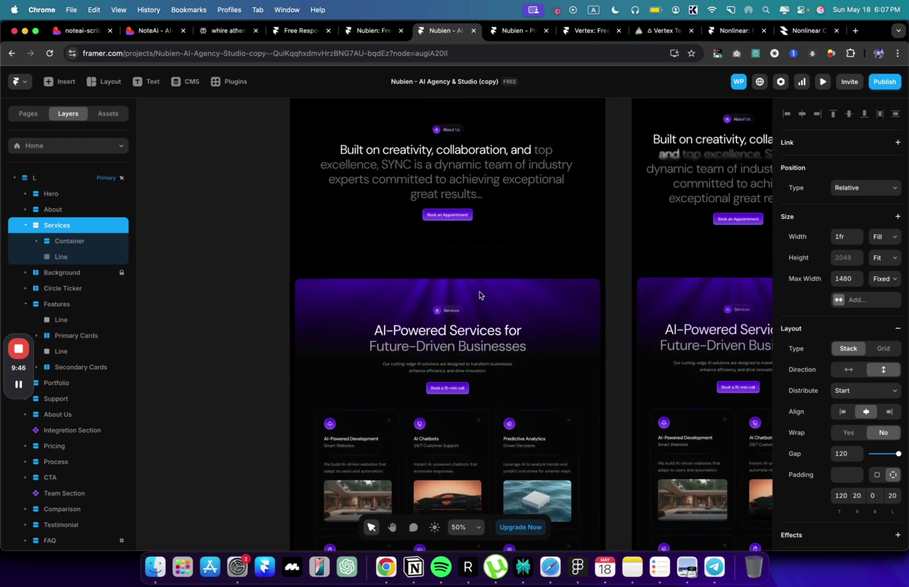
key("super+bracketright")
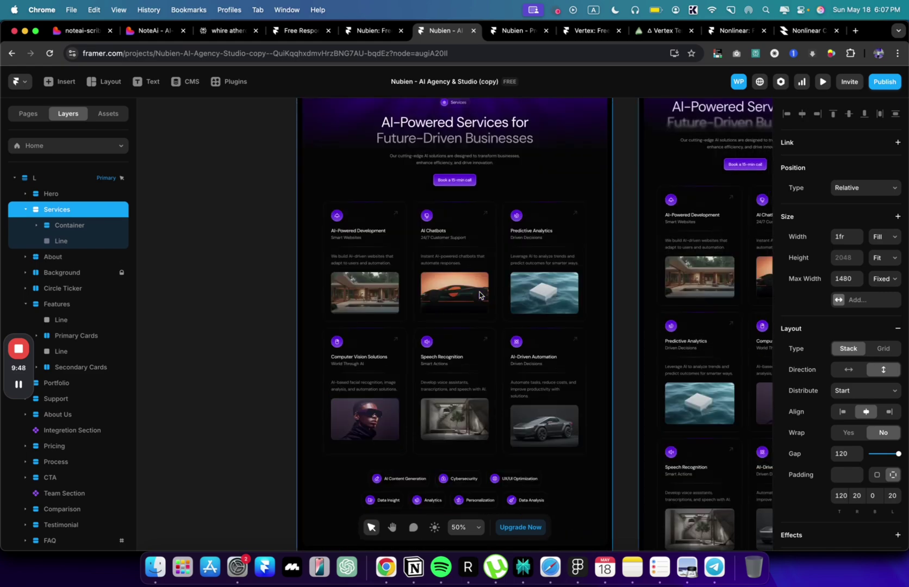
scroll(479, 296, "up", 5)
key("super+bracketleft")
scroll(479, 295, "down", 8)
scroll(479, 295, "up", 5)
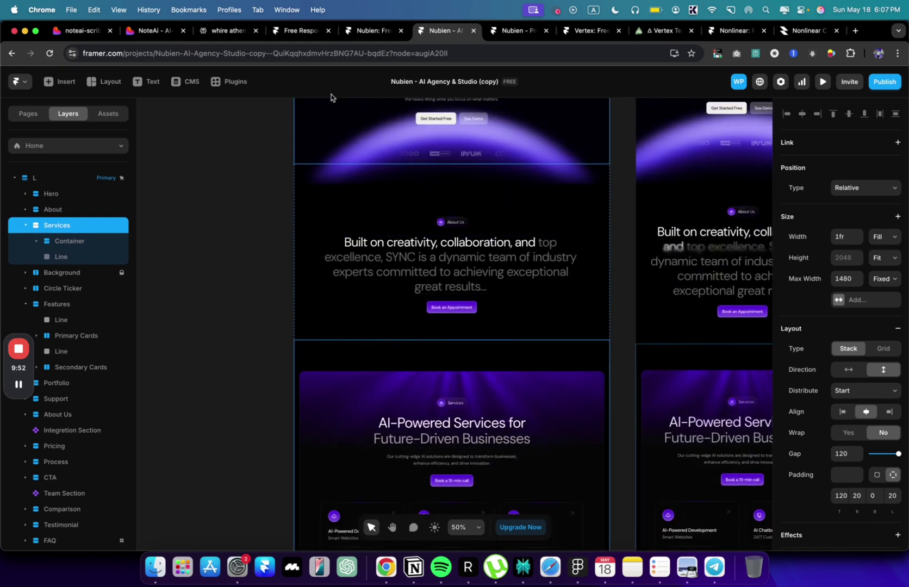
Check the remaining sections of the published NoteAi site and prompt Lovable with "create about us section under hero".
left_click(153, 33)
scroll(217, 186, "down", 10)
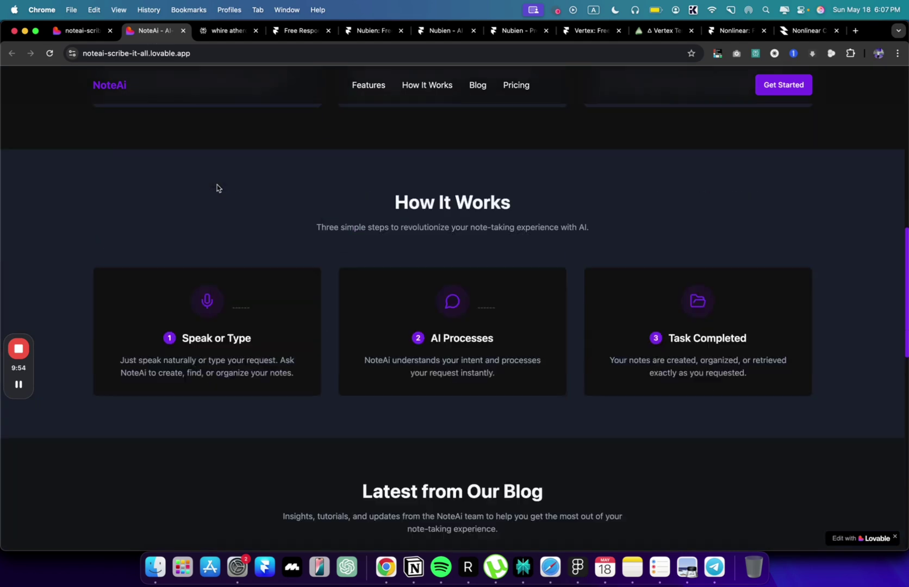
scroll(217, 188, "down", 4)
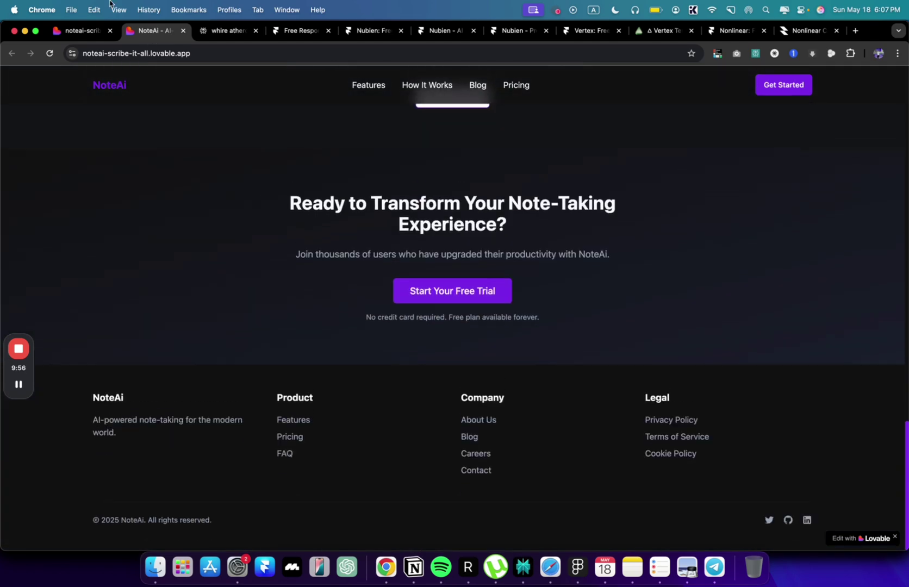
left_click(82, 31)
left_click(81, 498)
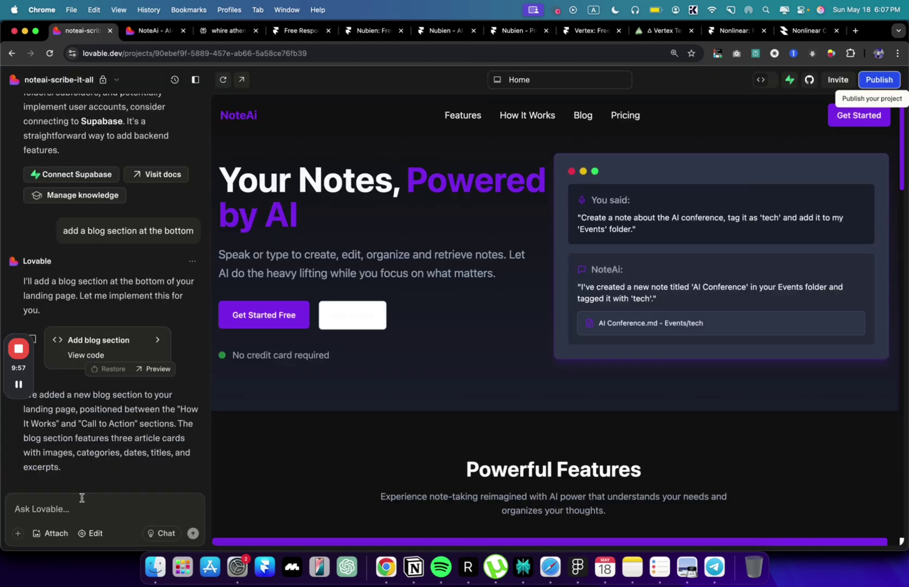
type("create about us section unde")
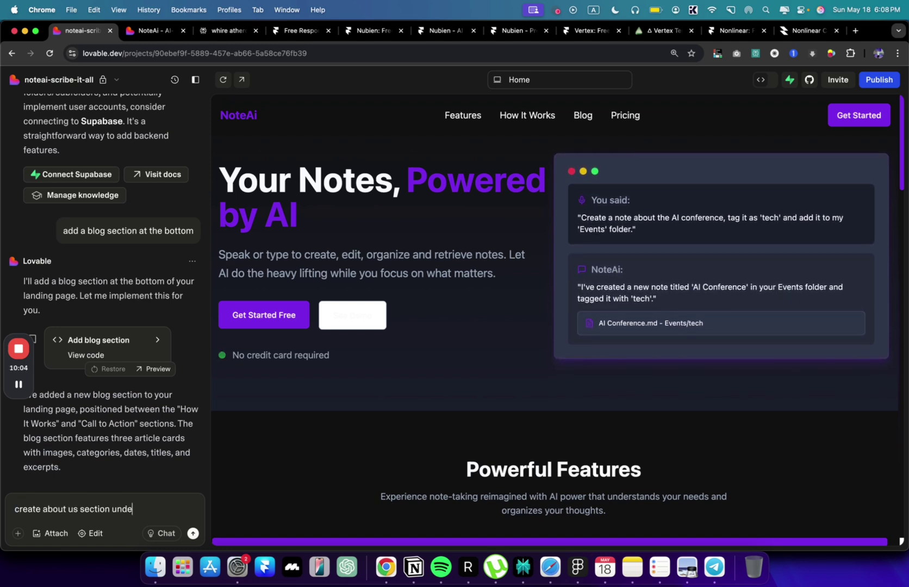
type("r here")
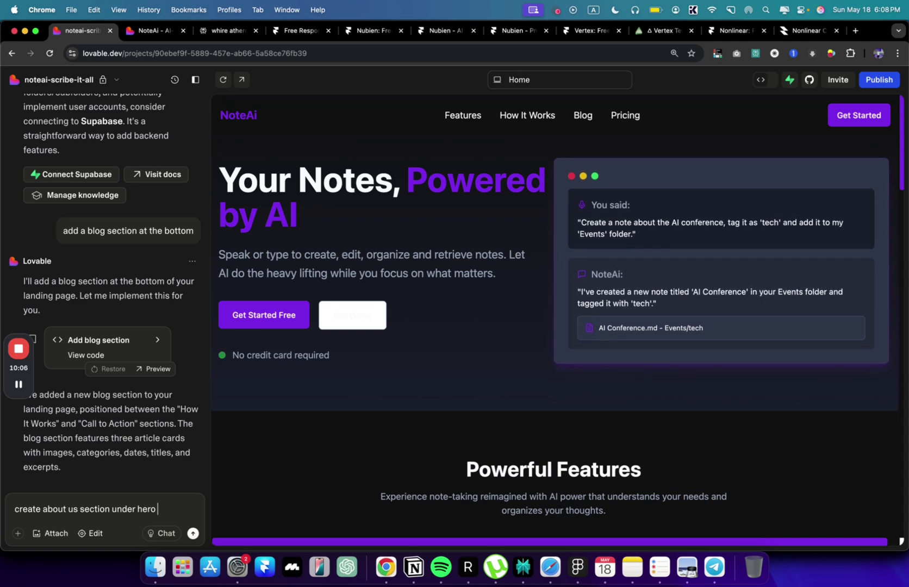
key("Return")
Review the generated About NoteAi section and prompt Lovable to reduce it to a headline and a 3 sentence description.
scroll(356, 396, "down", 3)
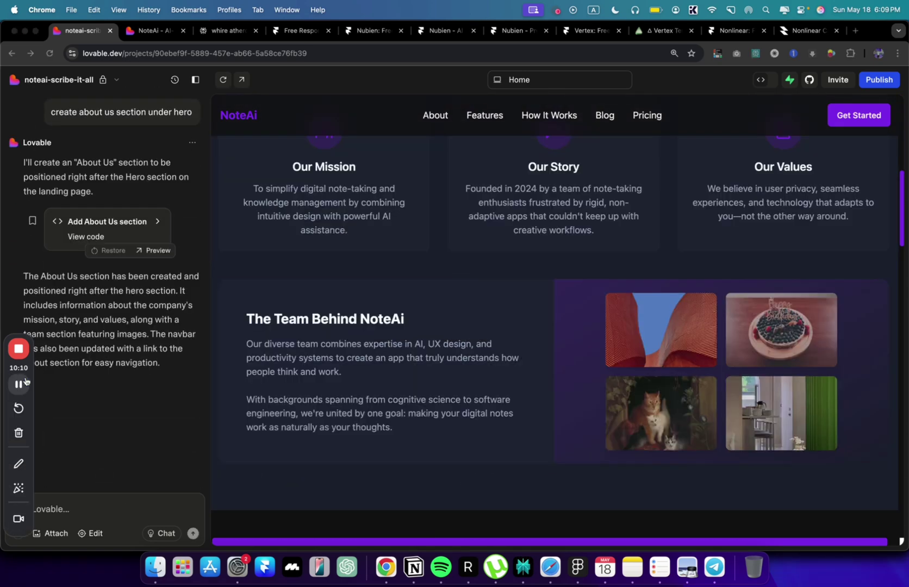
scroll(523, 225, "up", 4)
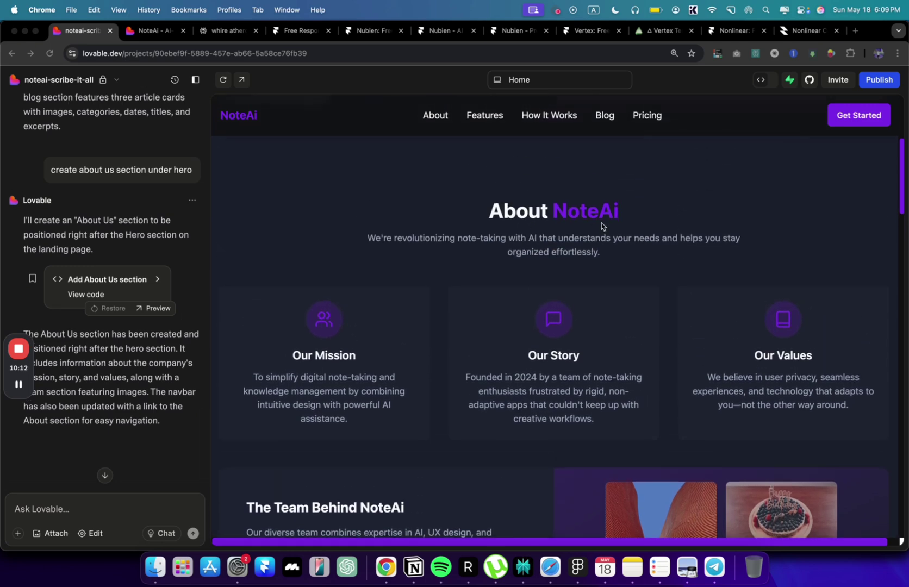
scroll(480, 293, "down", 4)
key("XF86AudioMute")
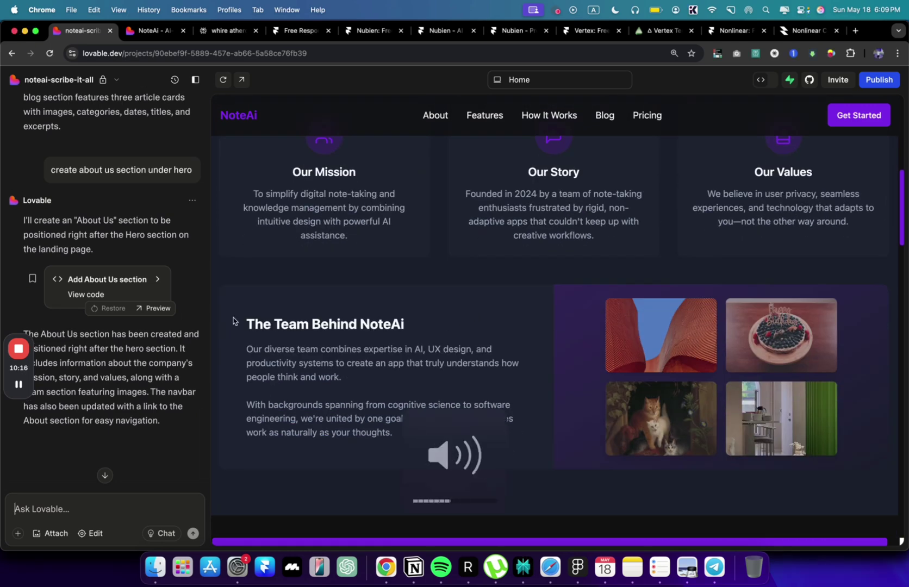
left_click_drag(245, 331, 311, 326)
left_click(341, 347)
scroll(361, 365, "up", 4)
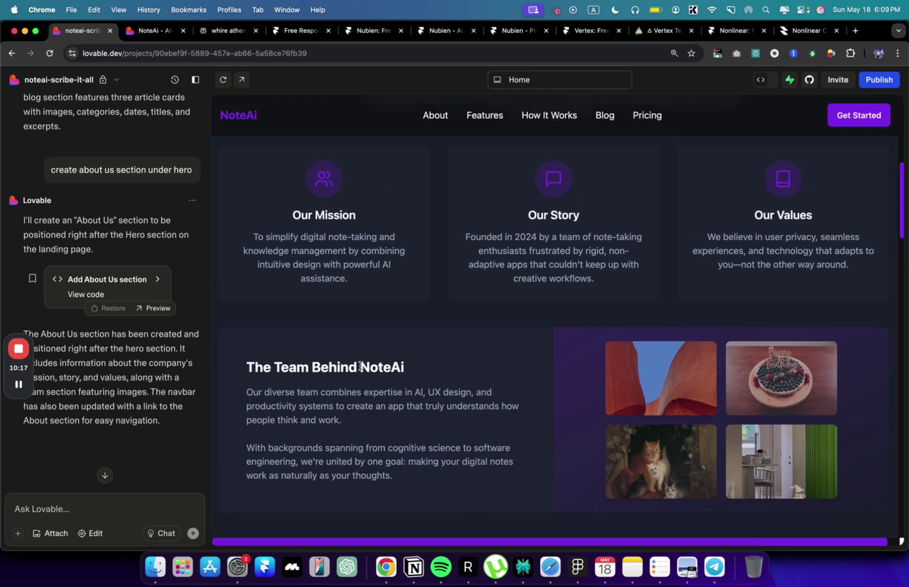
scroll(361, 366, "down", 5)
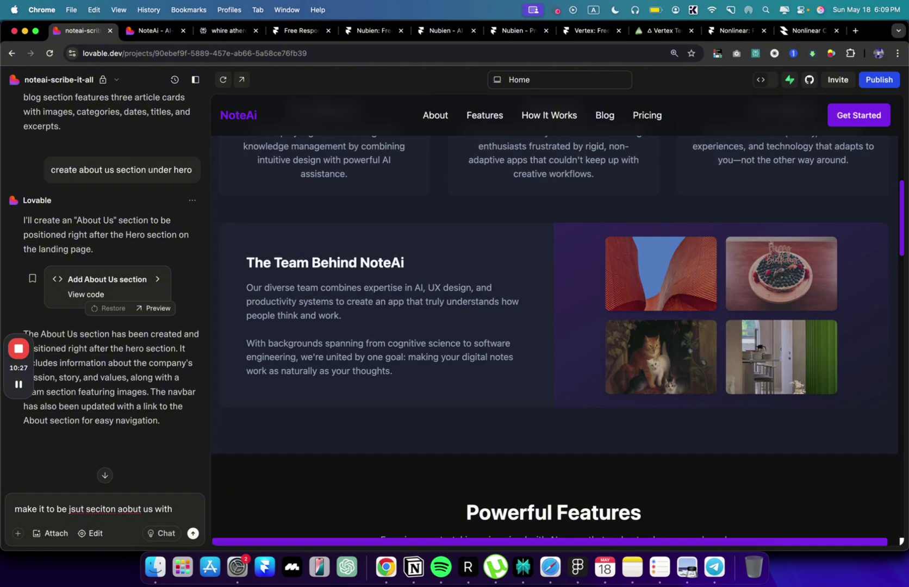
type("healdien and 3 sentence descirotopn")
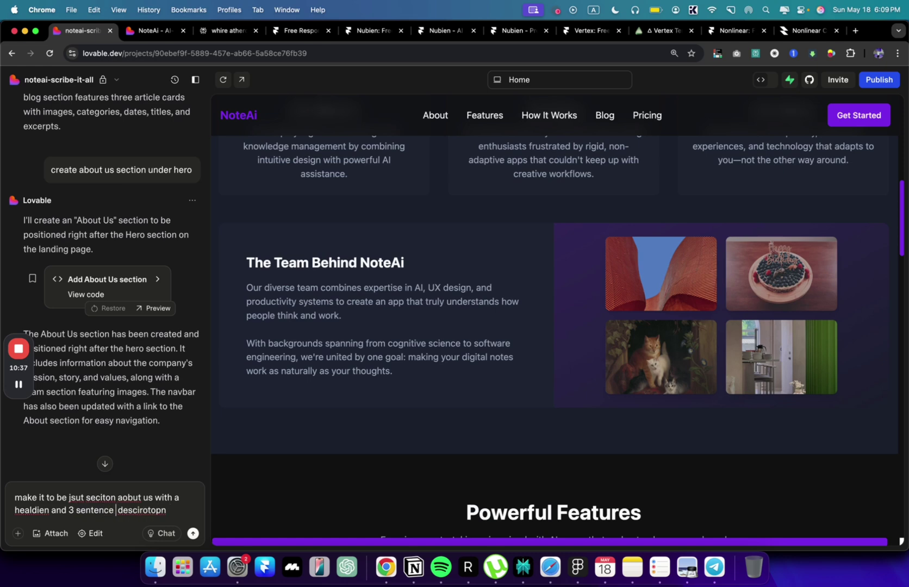
key("Return")
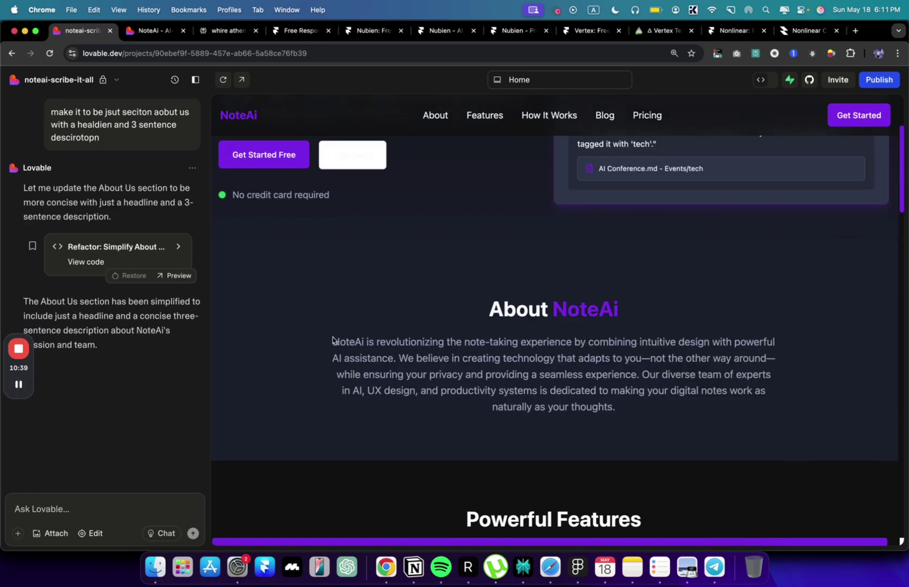
Compare the shortened About NoteAi description in Lovable with the About Us text of the Nubien project in Framer.
left_click_drag(333, 339, 645, 378)
key("super+Tab")
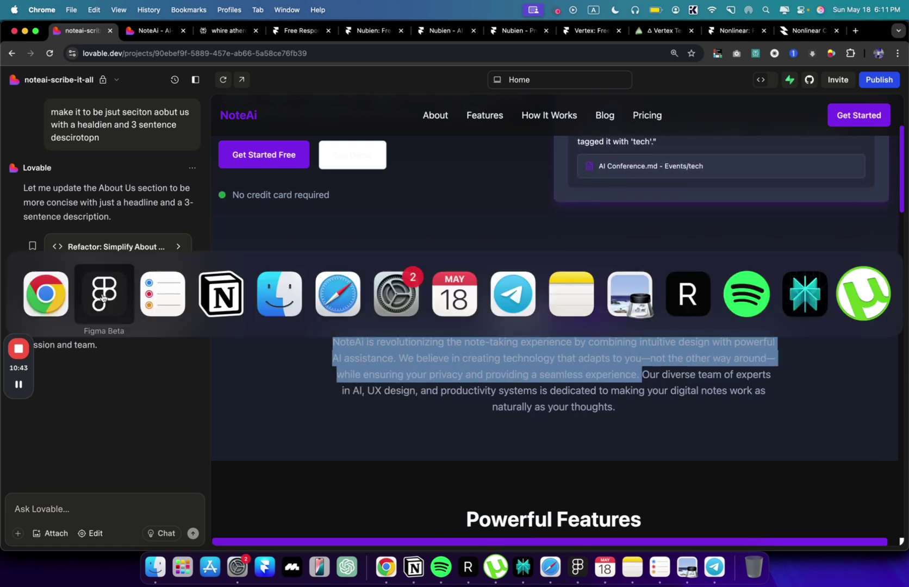
key("Escape")
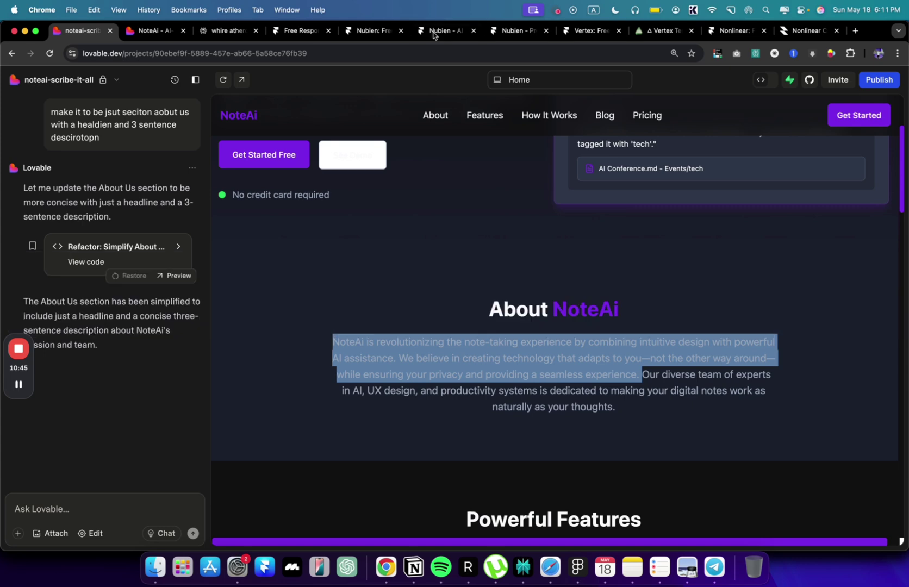
left_click(374, 30)
left_click(438, 30)
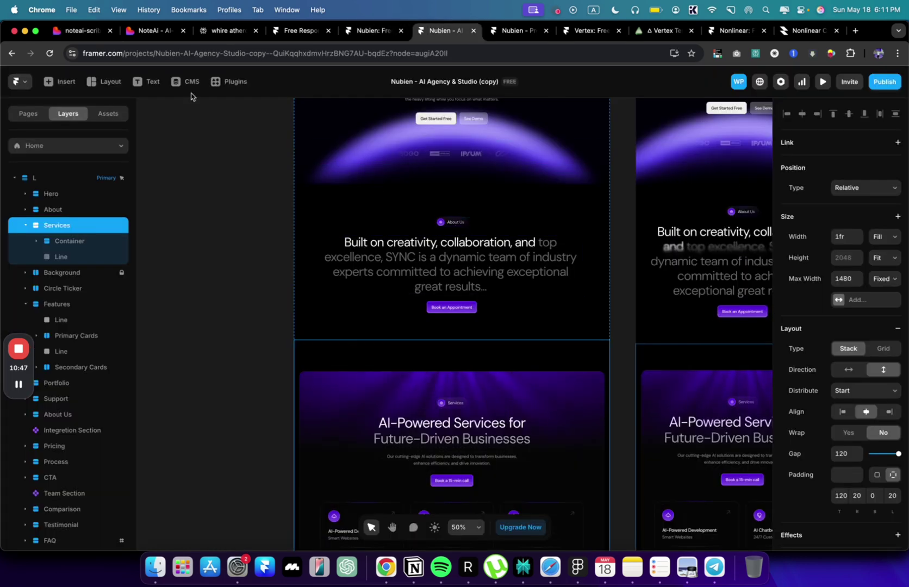
left_click(154, 31)
left_click(76, 32)
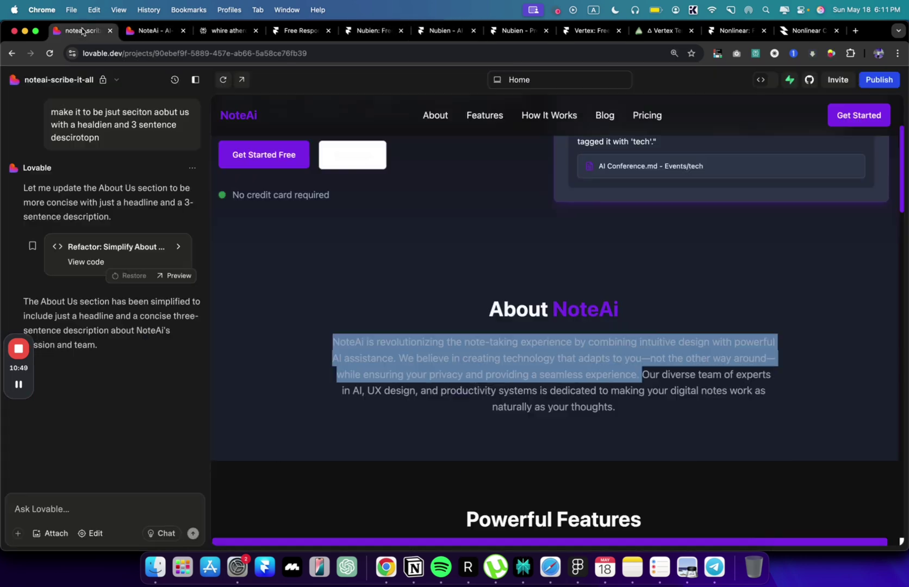
Copy the words "NoteAi is revolutionizing" from the start of the About NoteAi description in the Lovable preview.
left_click(422, 363)
left_click_drag(326, 346, 444, 340)
key("super+c")
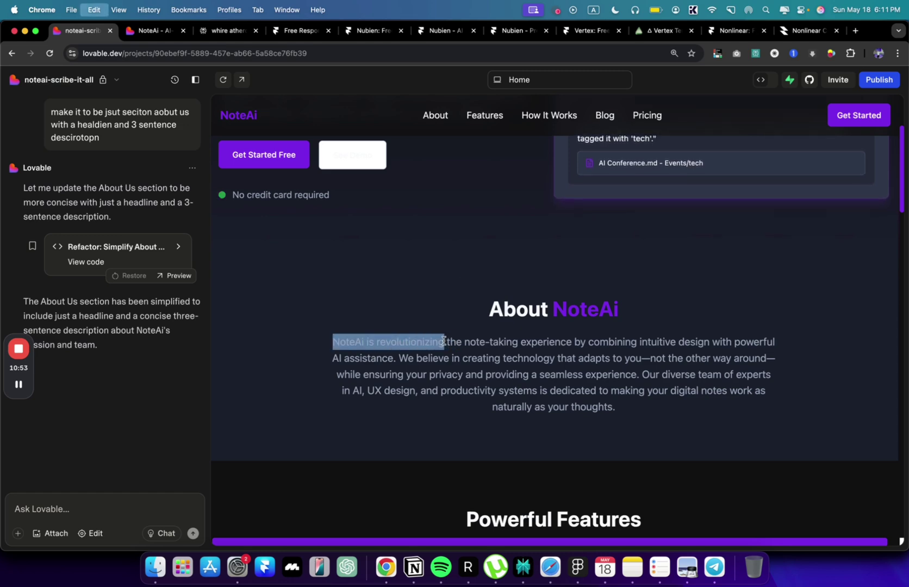
Switch to the Nubien project in Framer and try to replace the About section's reveal text with "NoteAi is revolutionizing".
left_click(462, 30)
double_click(493, 248)
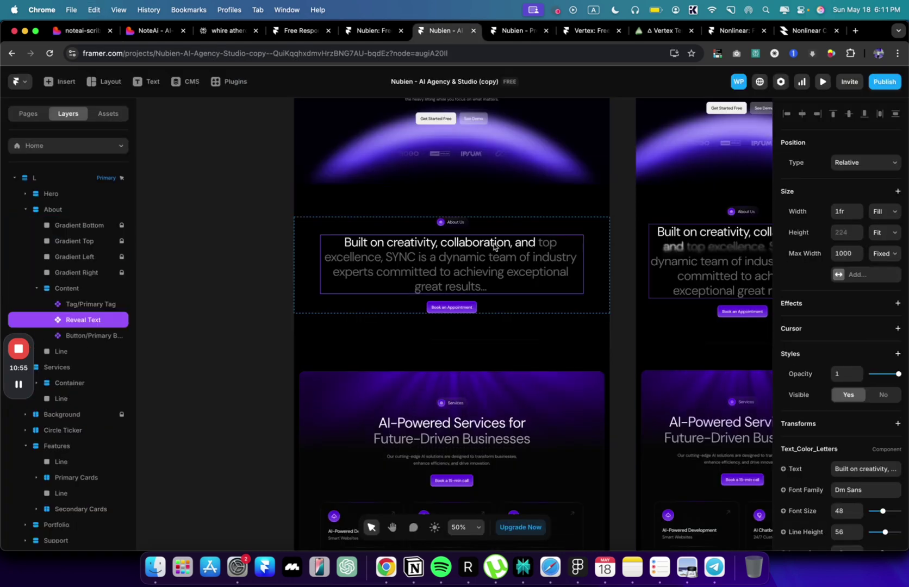
key("Escape")
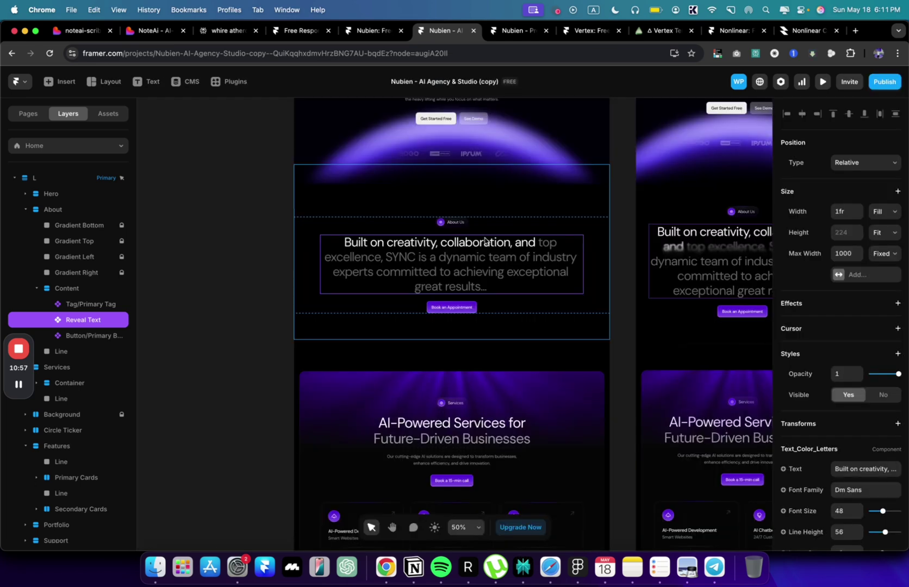
scroll(867, 468, "down", 1)
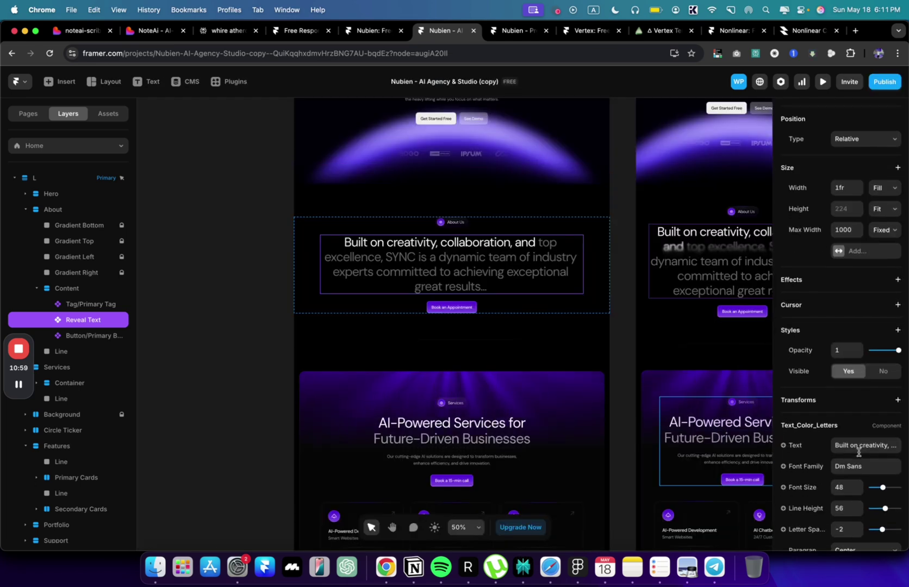
left_click_drag(848, 446, 901, 456)
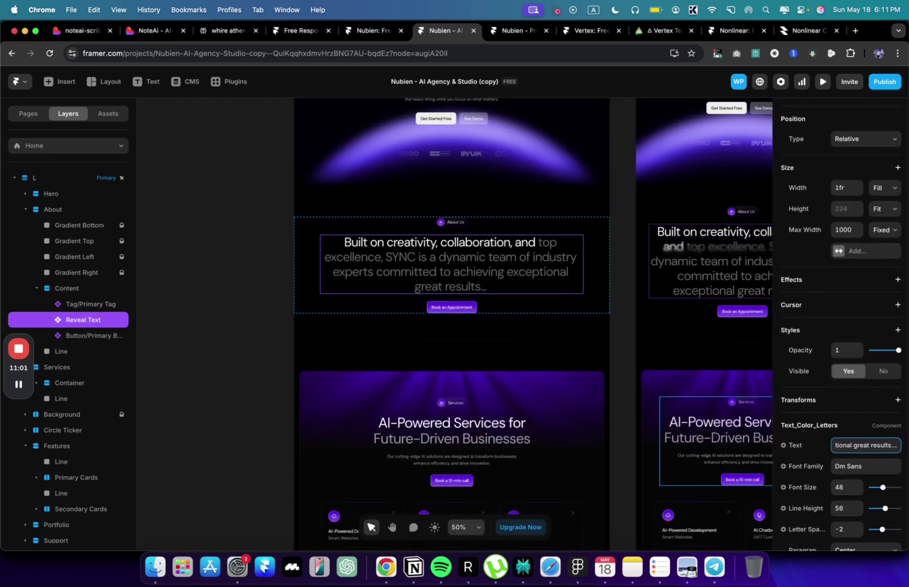
key("super+a")
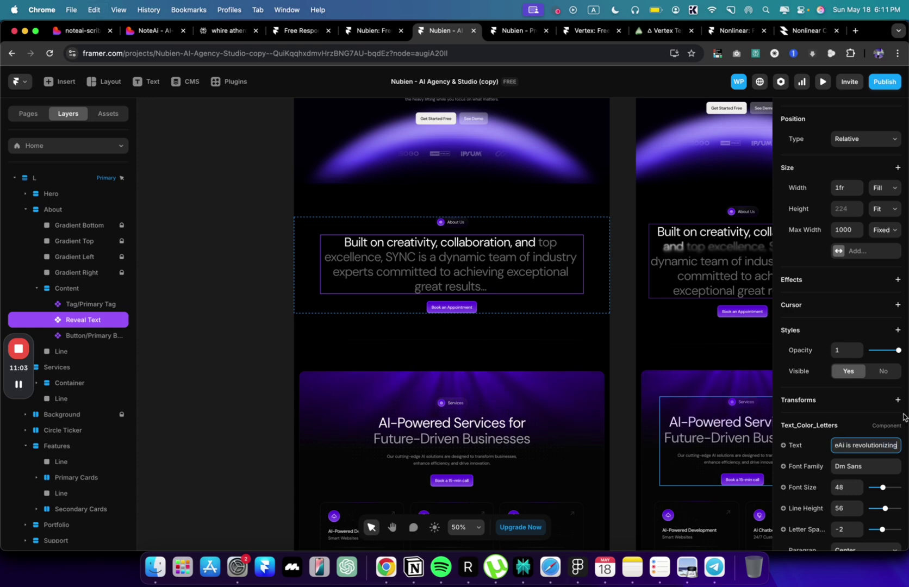
key("Return")
left_click(744, 385)
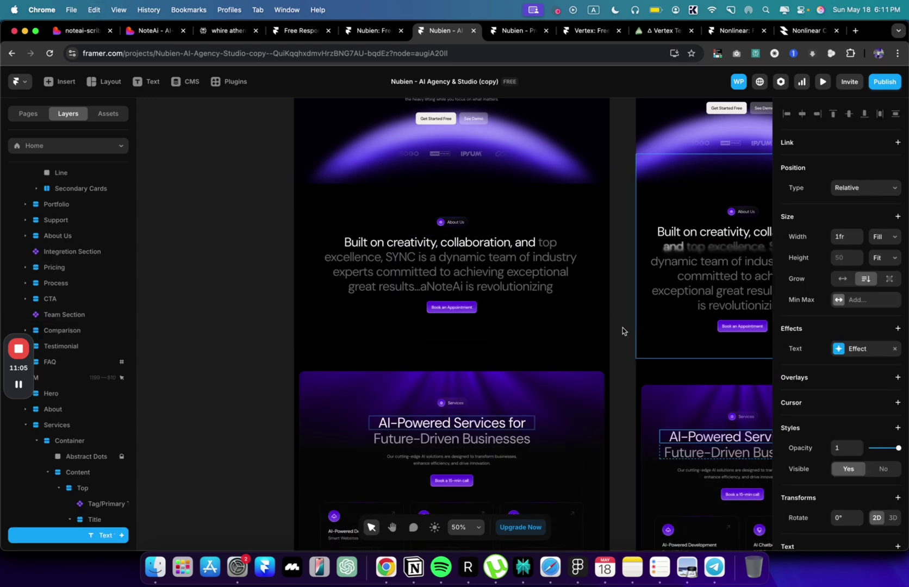
Replace the About section's reveal text with the first sentence of Lovable's About NoteAi description, ending in "with powerful AI assistance.".
left_click(533, 279)
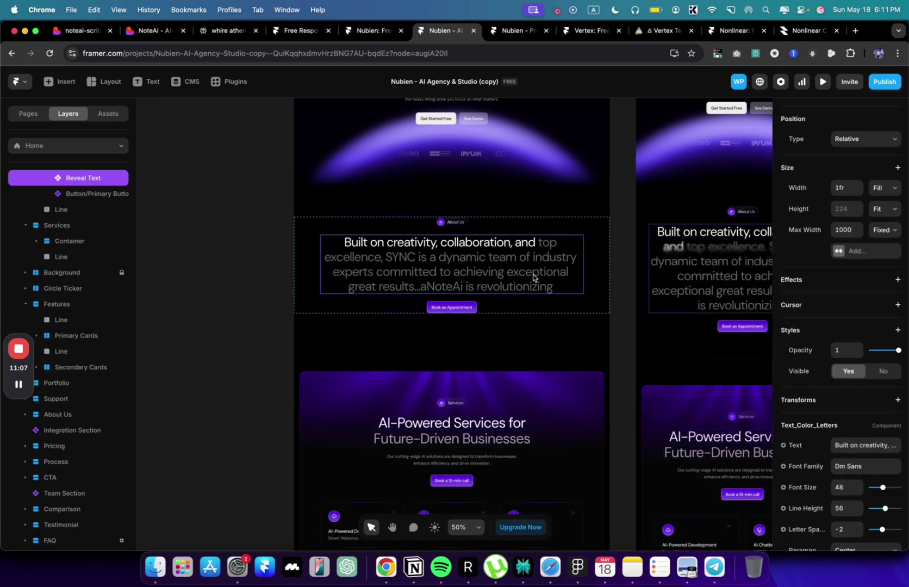
scroll(841, 405, "down", 5)
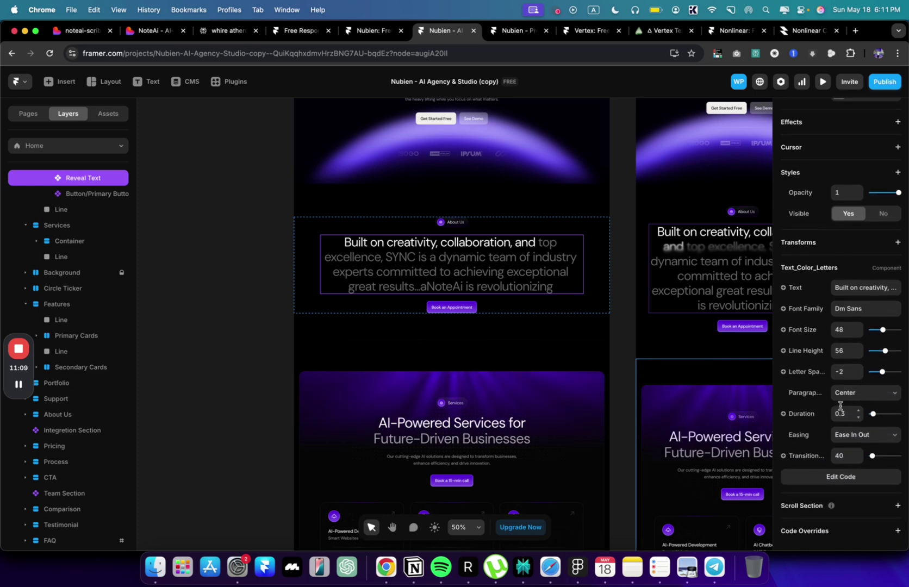
left_click(872, 285)
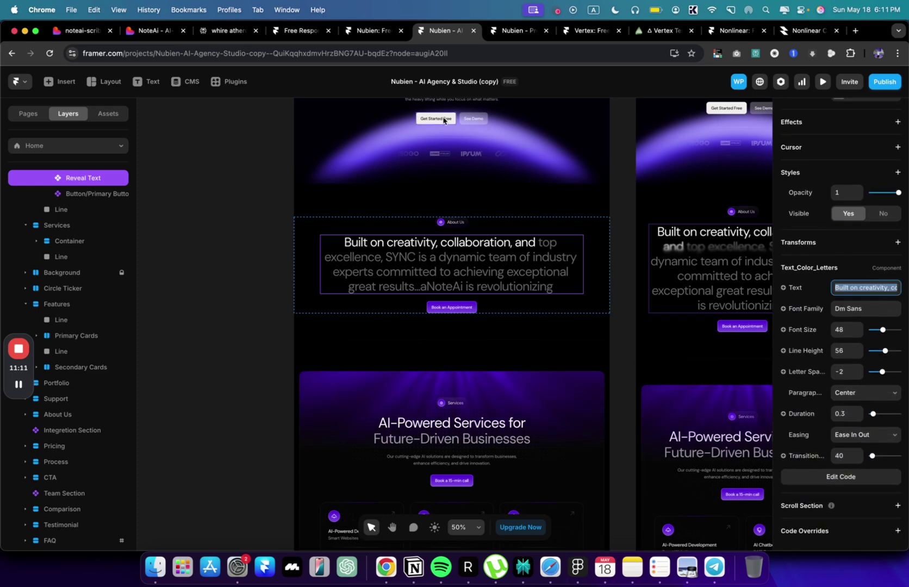
left_click(81, 31)
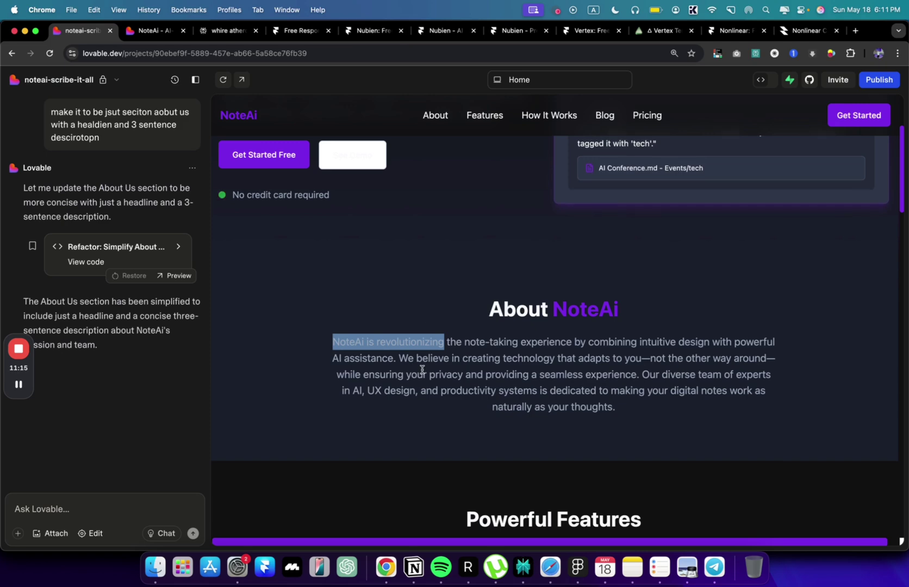
left_click_drag(398, 358, 332, 341)
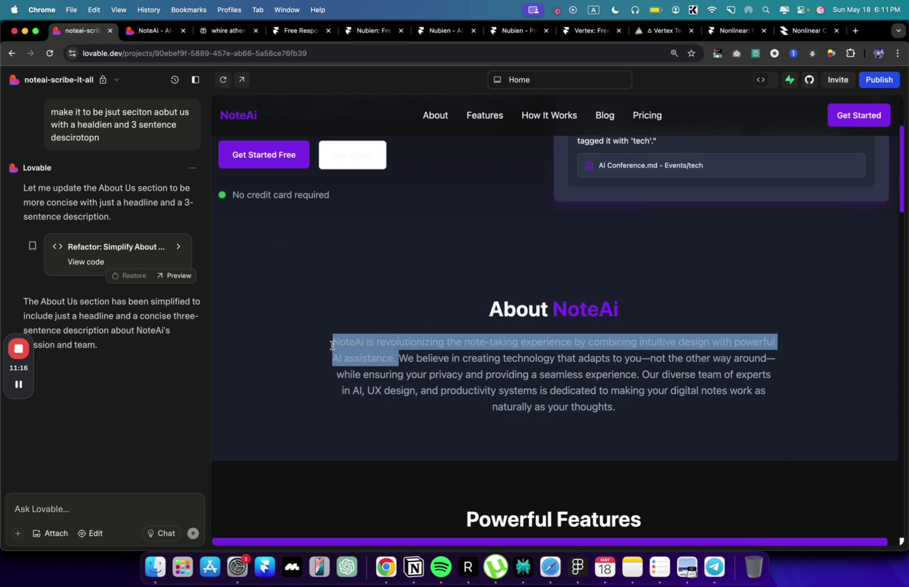
left_click(374, 31)
left_click(445, 30)
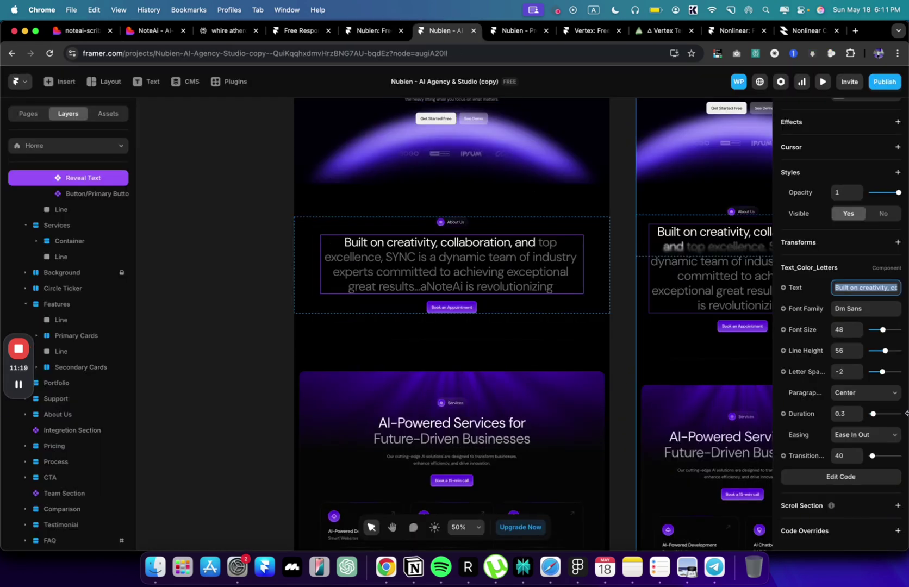
key("super+v")
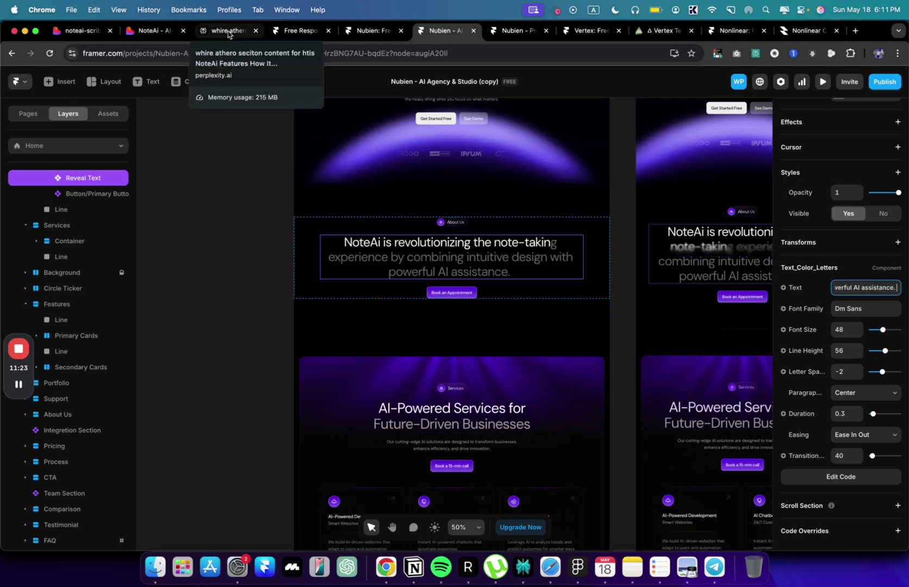
Replace the reveal text with a longer excerpt from Lovable's description, running through "technology that adapts to you" and ending with a period.
left_click(228, 32)
left_click(121, 28)
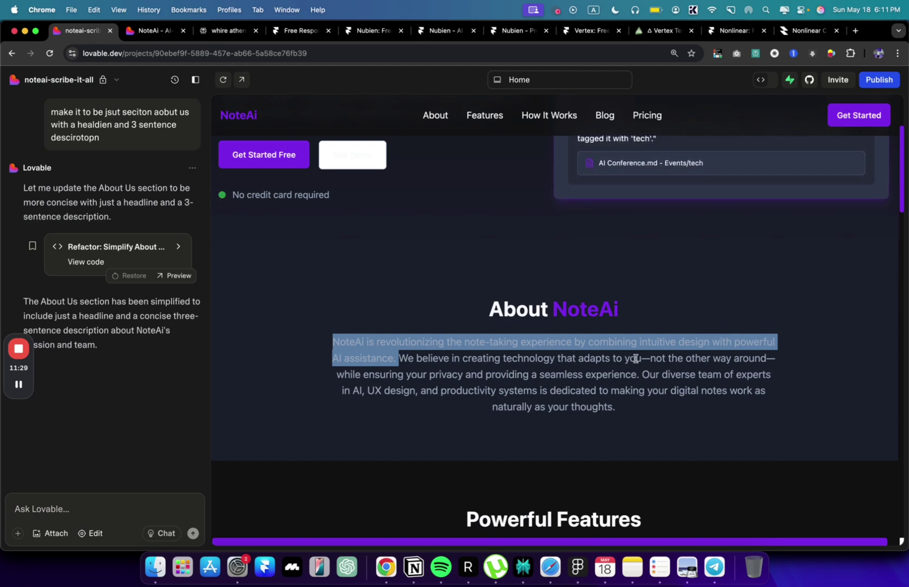
left_click_drag(642, 359, 296, 344)
key("super+c")
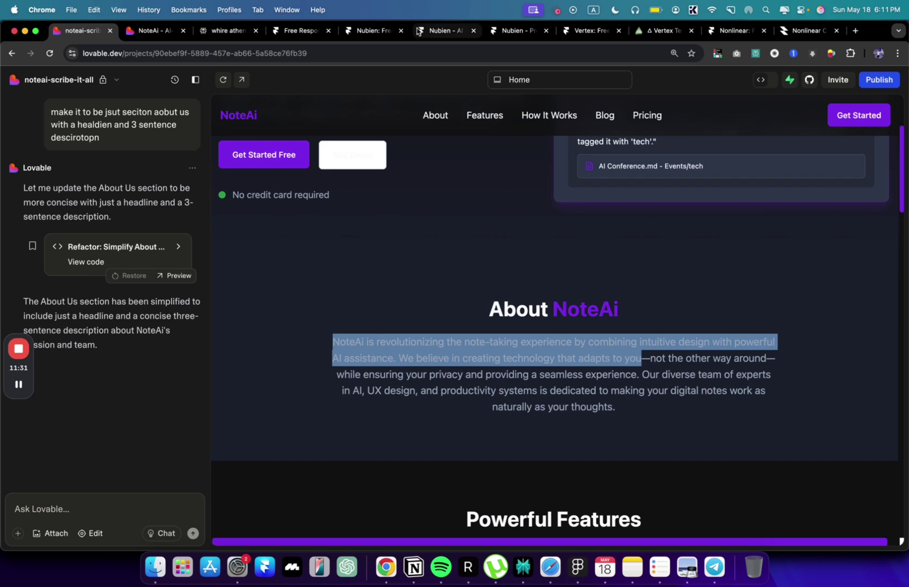
left_click(441, 31)
key("super+v")
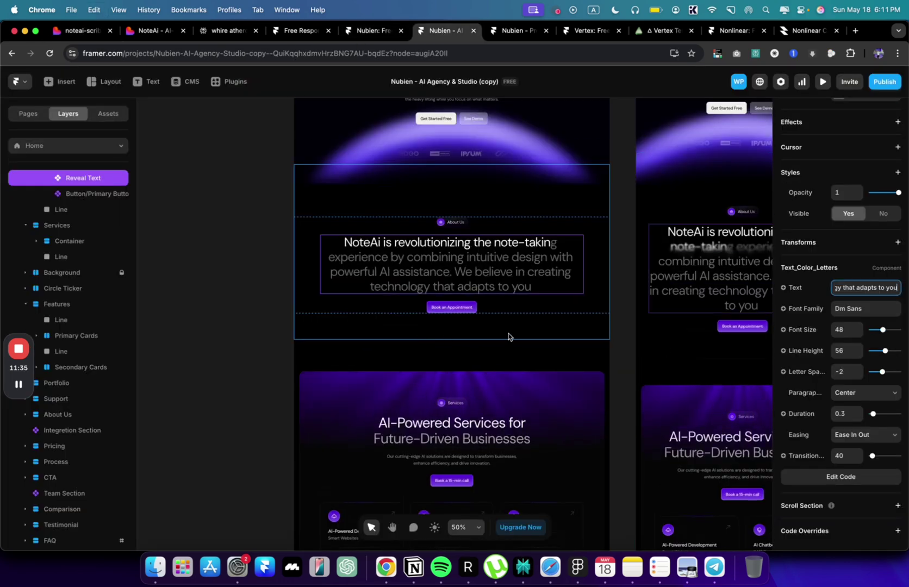
type(".")
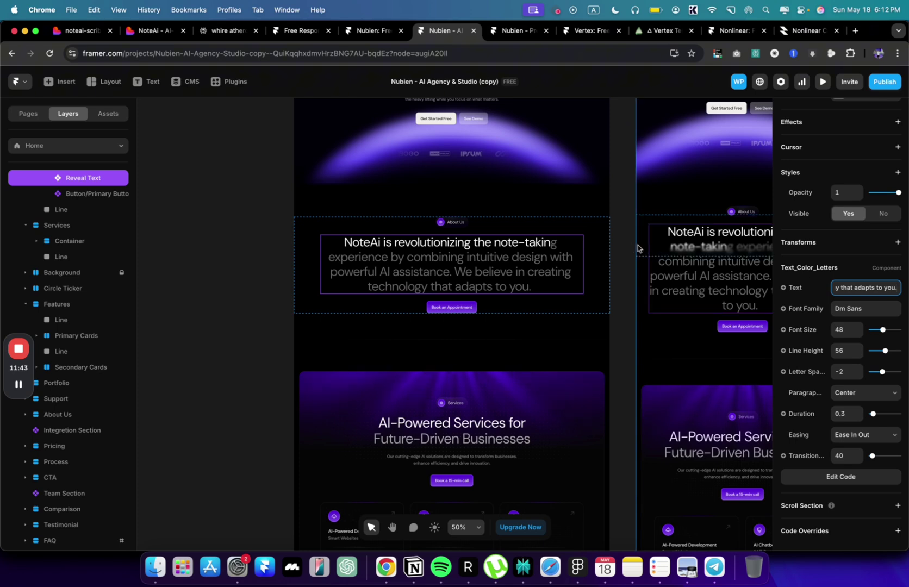
scroll(471, 334, "down", 3)
left_click(229, 274)
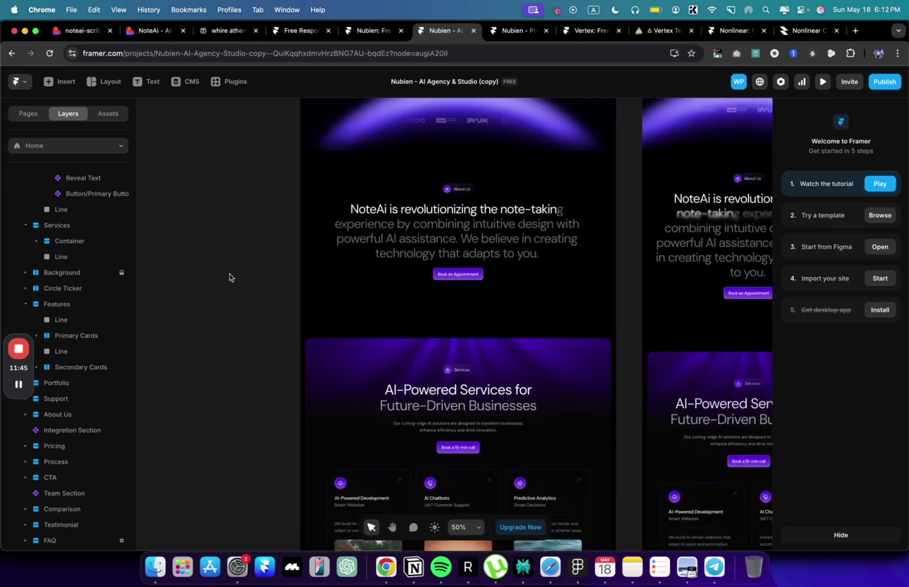
Check which sections follow About NoteAi in the Lovable preview, down to How It Works.
scroll(229, 275, "down", 2)
left_click(81, 31)
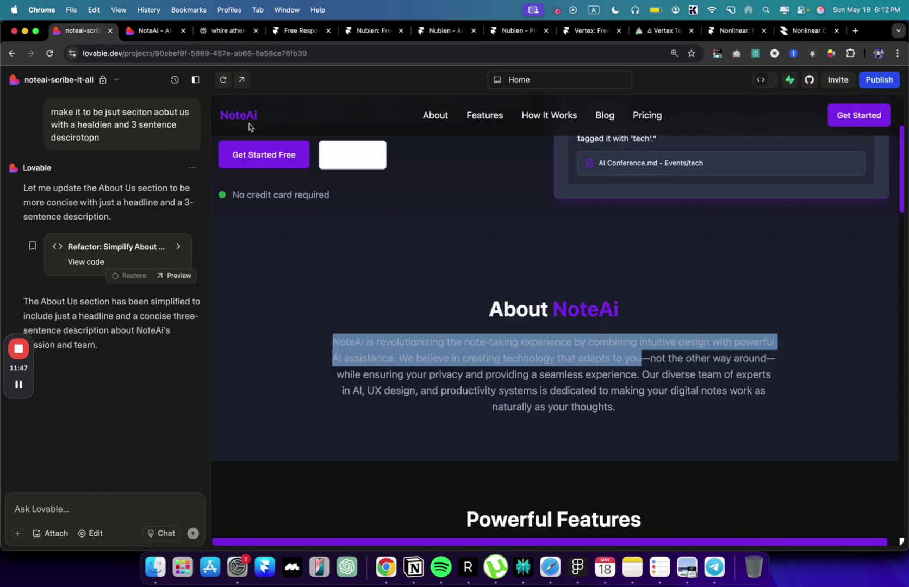
scroll(382, 248, "down", 10)
scroll(382, 252, "down", 3)
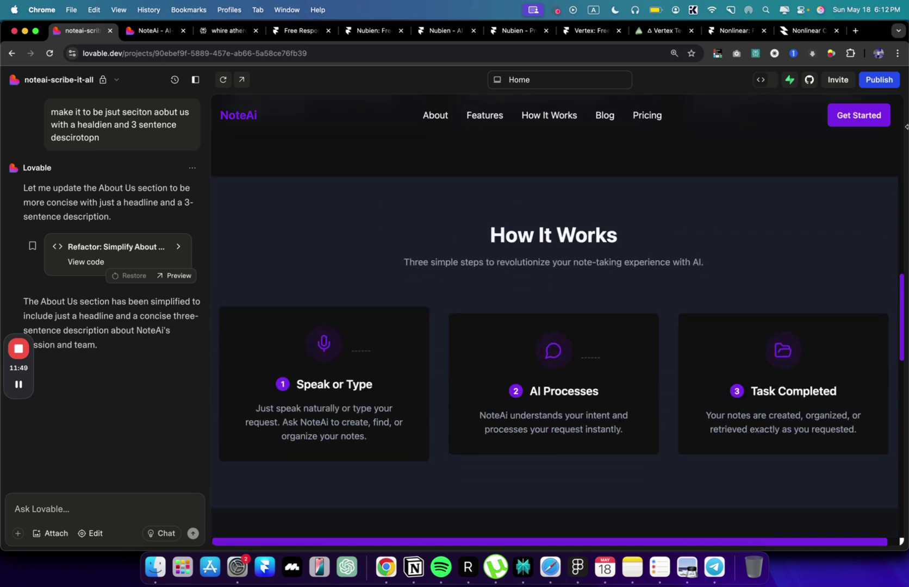
Switch to the Nubien project in Framer and set the About section's button title to "Get Started".
left_click(441, 31)
scroll(874, 430, "down", 5)
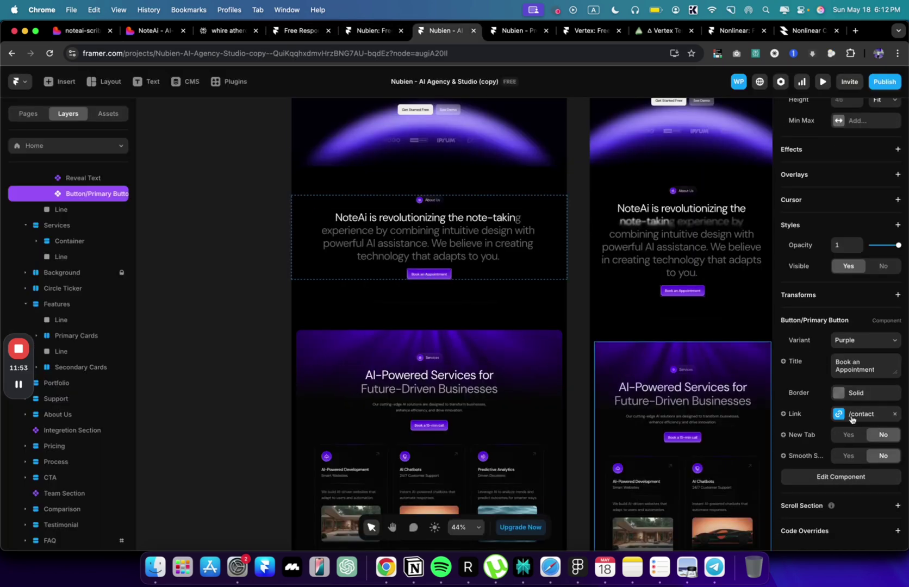
left_click(856, 368)
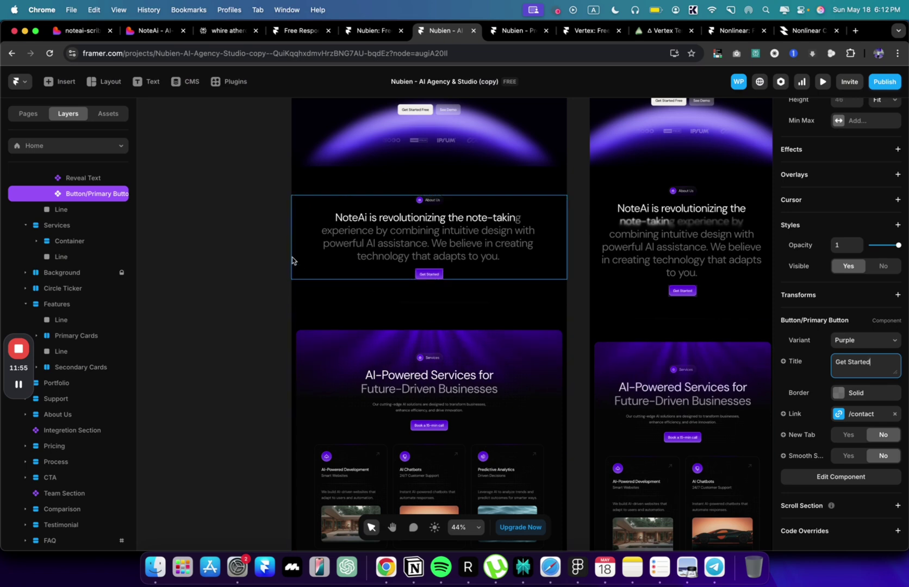
left_click(291, 257)
Compare the Services section in Framer with the blog and Powerful Features sections of the Lovable preview.
scroll(291, 257, "up", 5)
scroll(292, 257, "down", 5)
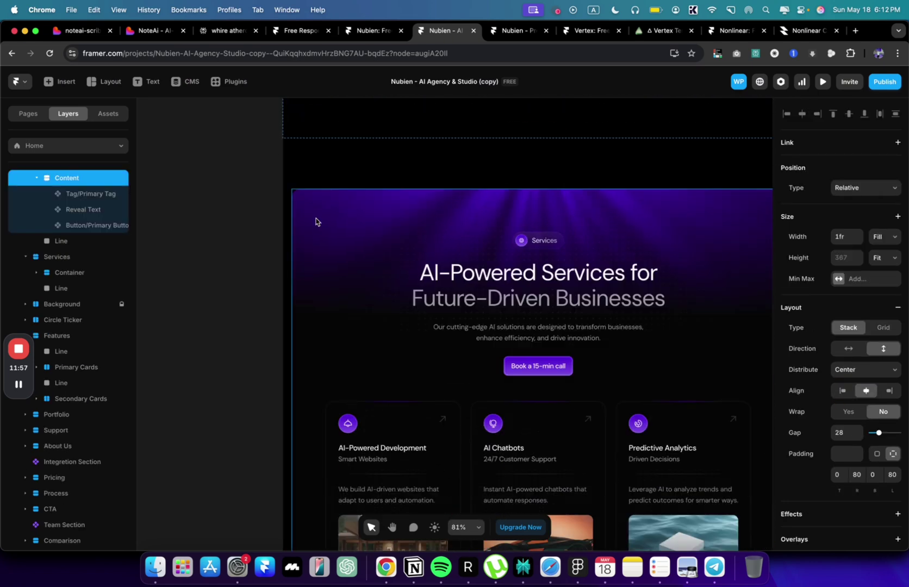
left_click(87, 31)
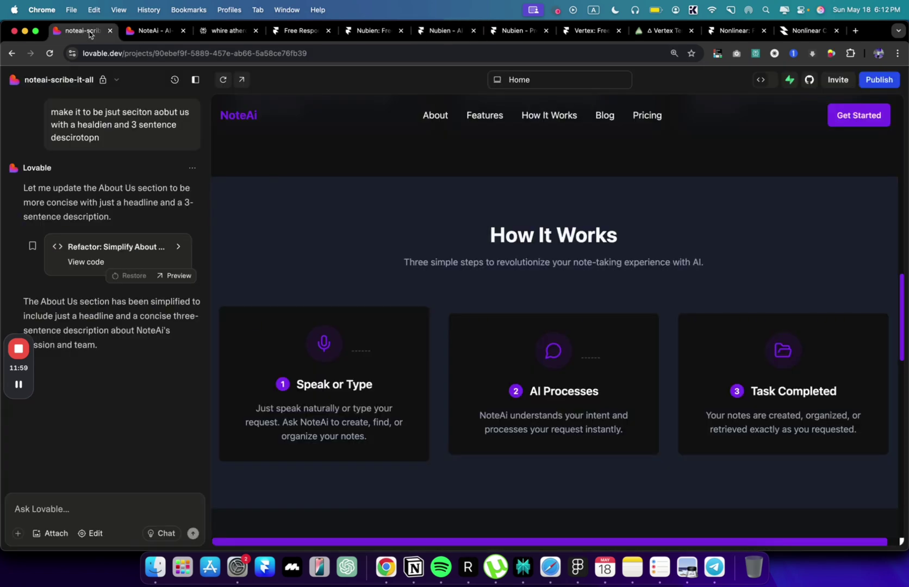
left_click(153, 31)
left_click(90, 34)
scroll(325, 301, "down", 10)
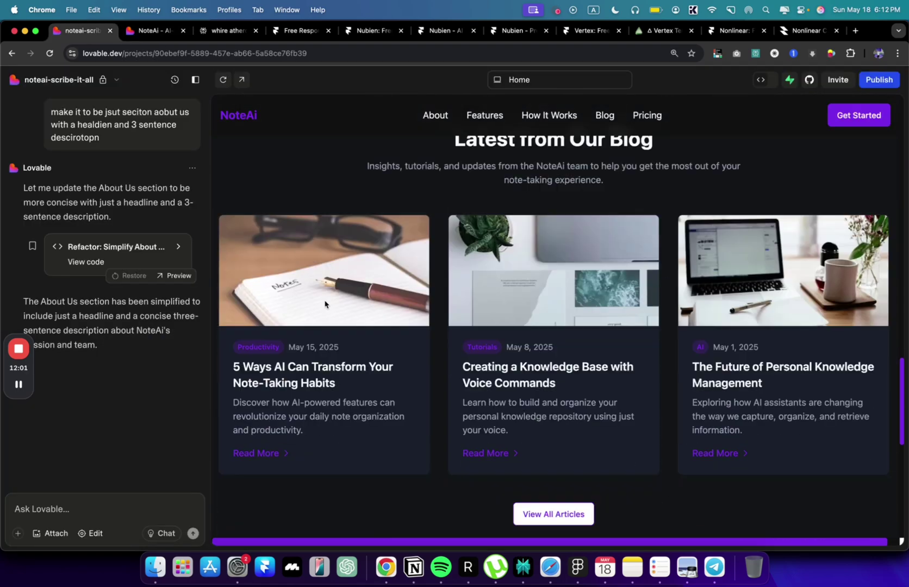
scroll(324, 300, "up", 8)
scroll(324, 300, "up", 5)
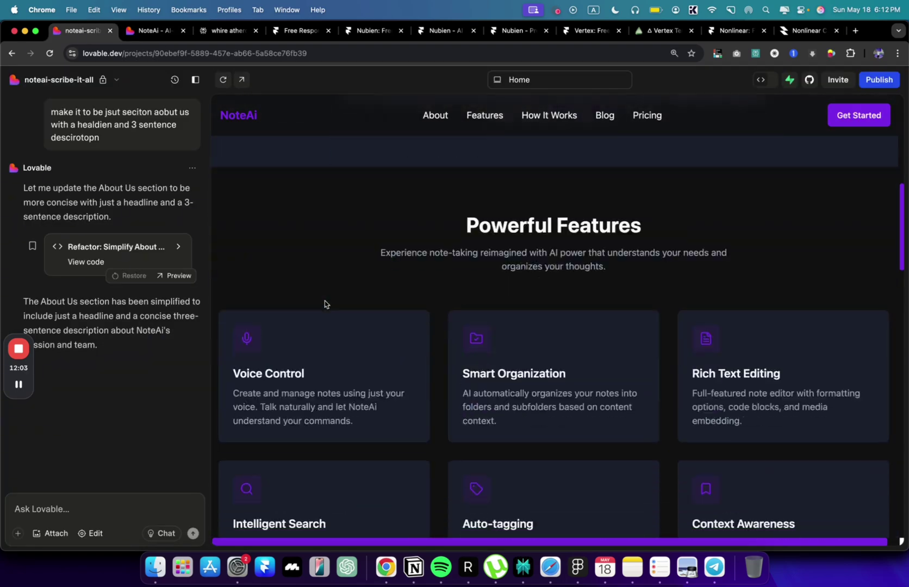
left_click_drag(654, 200, 549, 242)
Switch to the Nubien project in Framer and select the tag above the Services section's headline.
left_click(435, 32)
scroll(511, 171, "down", 3)
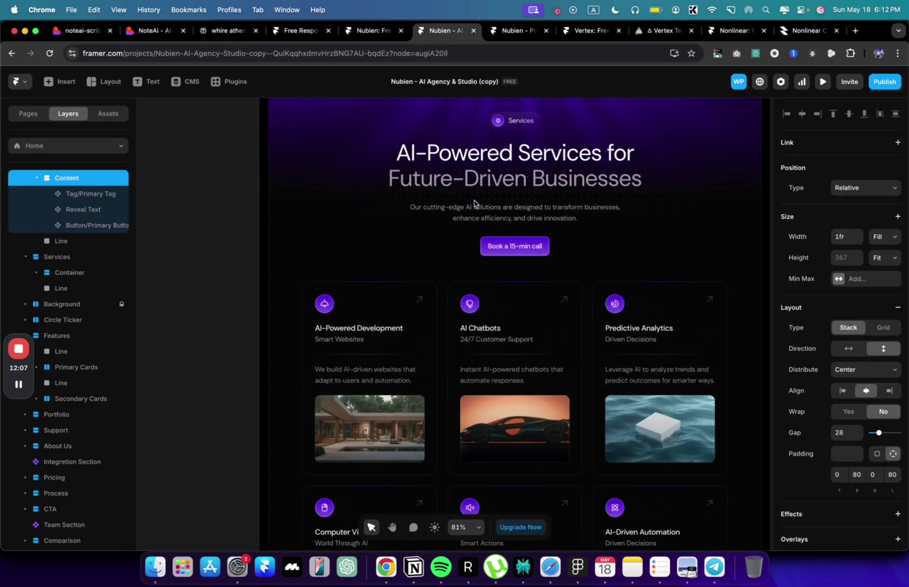
scroll(511, 170, "up", 2)
left_click(513, 150)
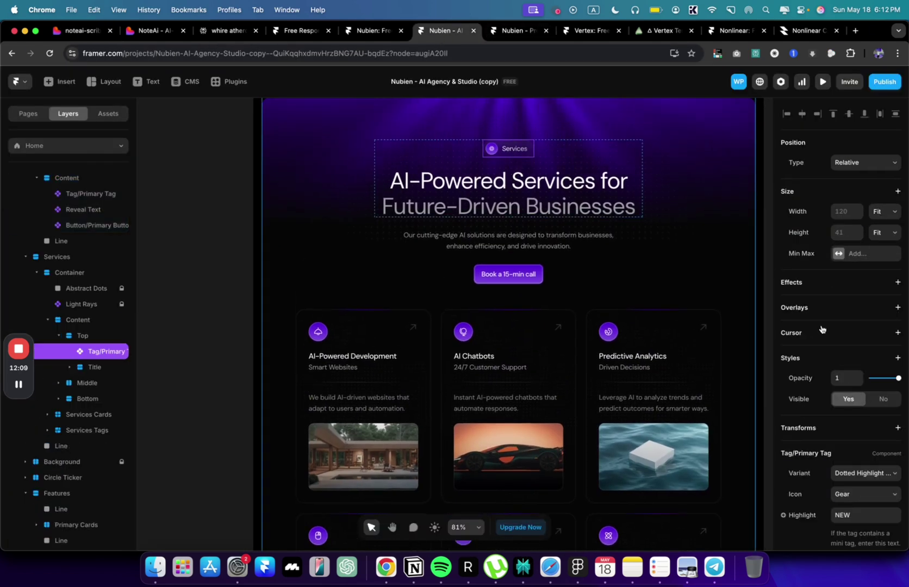
Set the title of the primary tag above the AI-Powered Services heading to "Features".
scroll(870, 380, "down", 2)
left_click(864, 400)
left_click(847, 377)
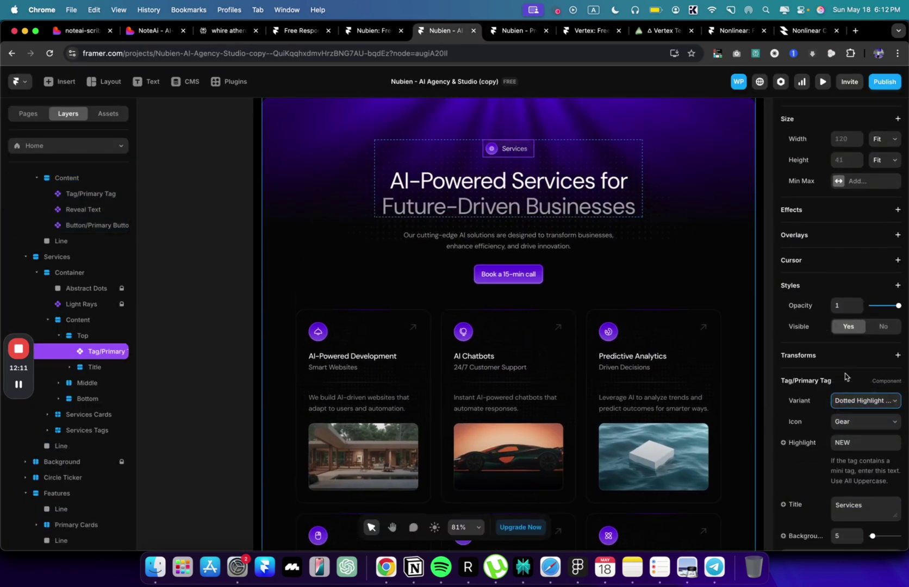
scroll(846, 377, "down", 3)
double_click(852, 420)
type("Features")
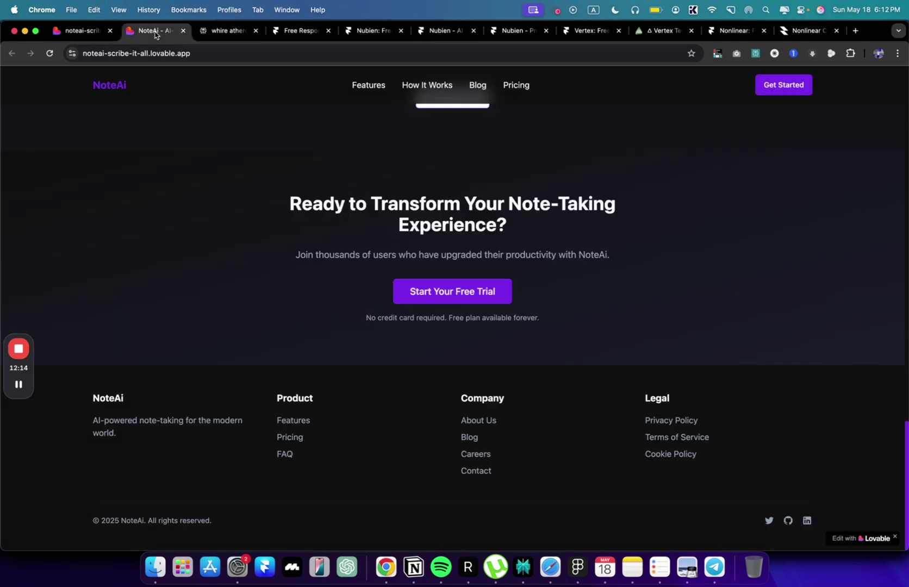
Check the Lovable project's features section, then change the first heading line in Framer to "AI-Powered Features for".
left_click(155, 31)
left_click(92, 31)
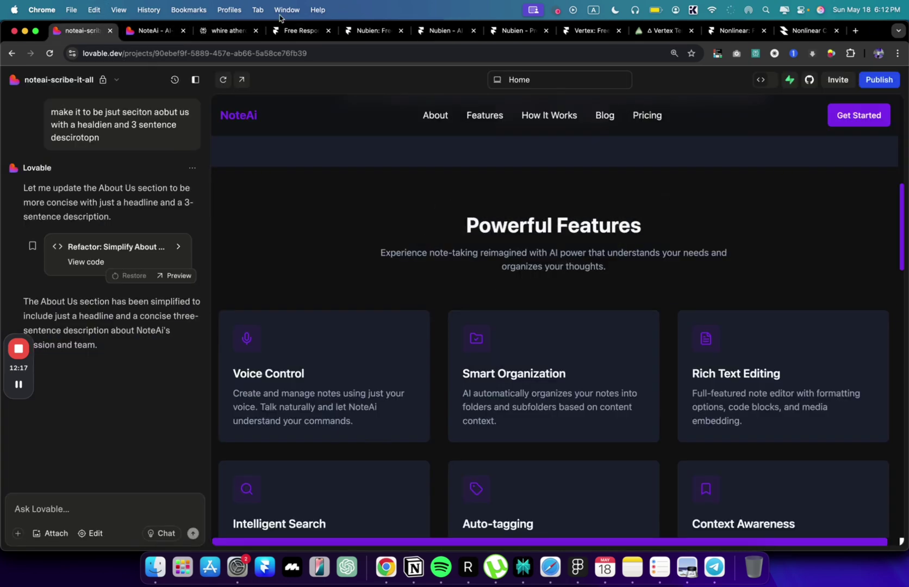
left_click(443, 31)
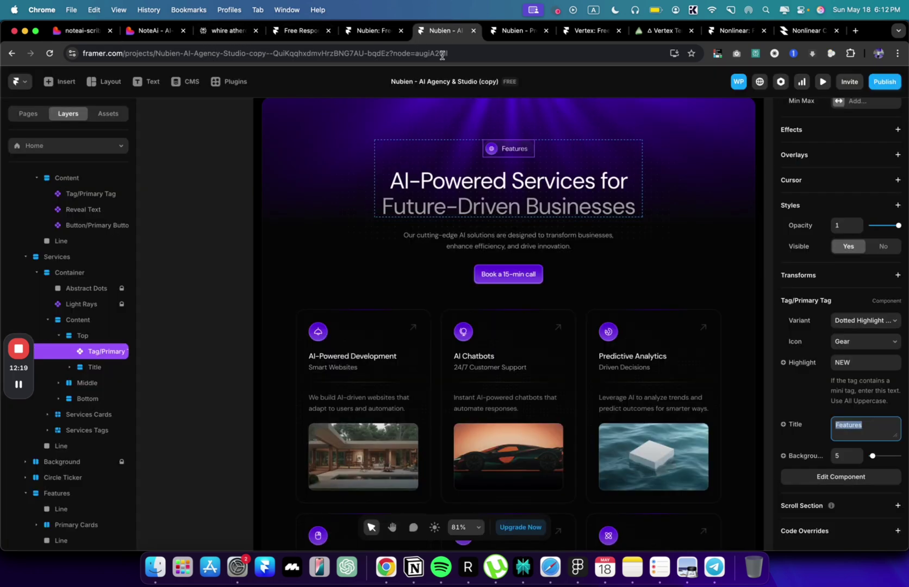
triple_click(487, 178)
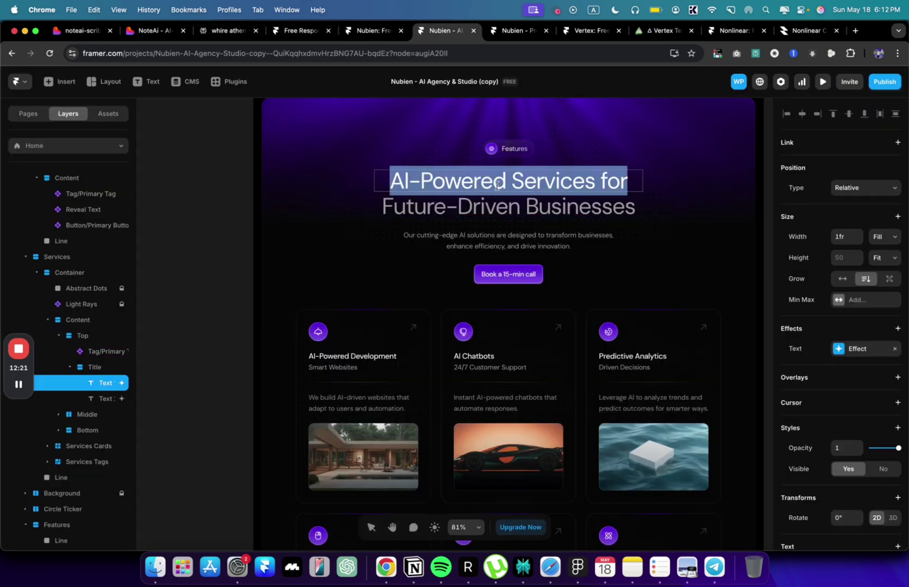
double_click(549, 186)
type("Features")
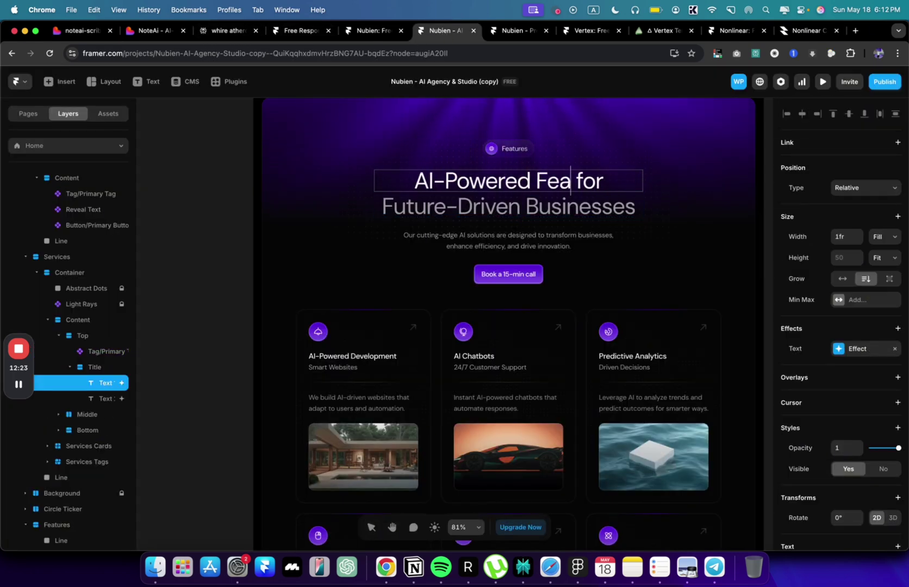
Change the second line of the section heading to "Future-Driven Users".
left_click(567, 216)
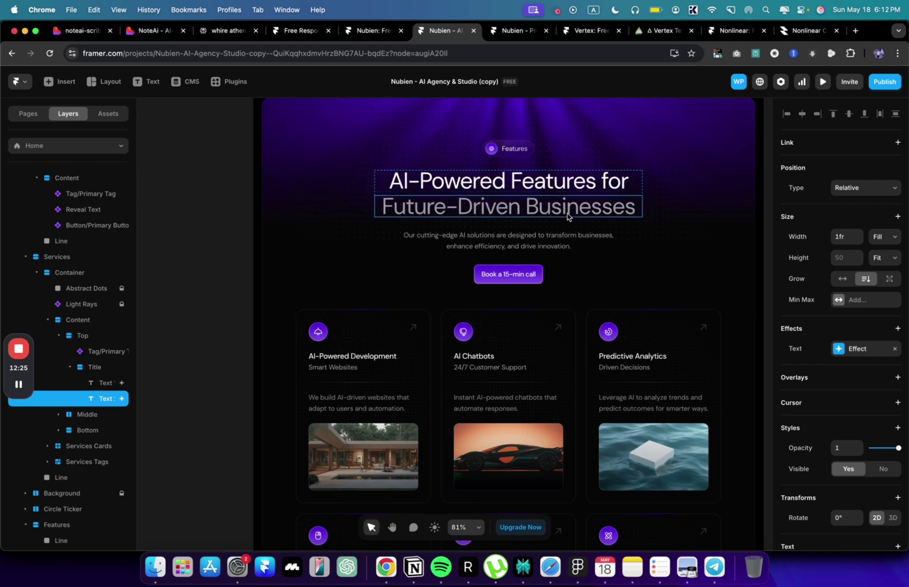
double_click(570, 213)
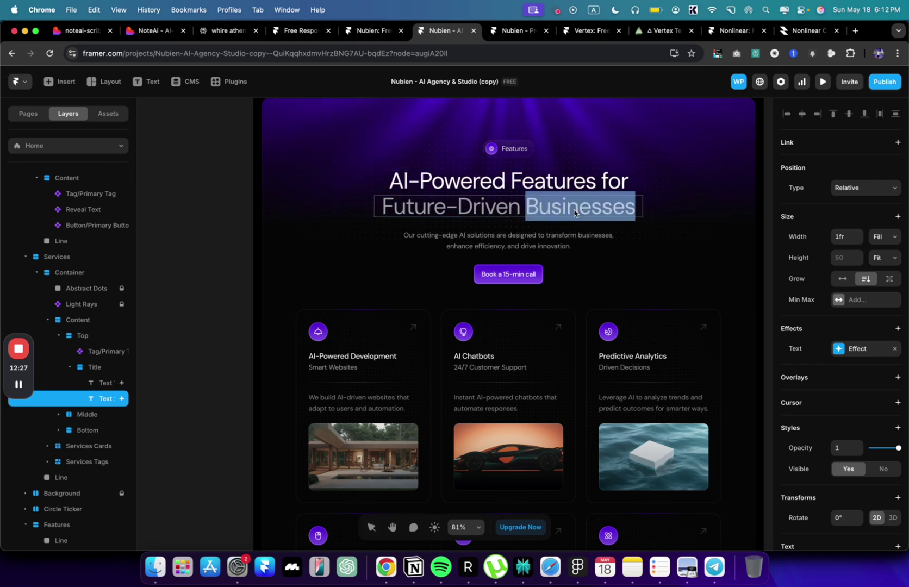
type("eNT")
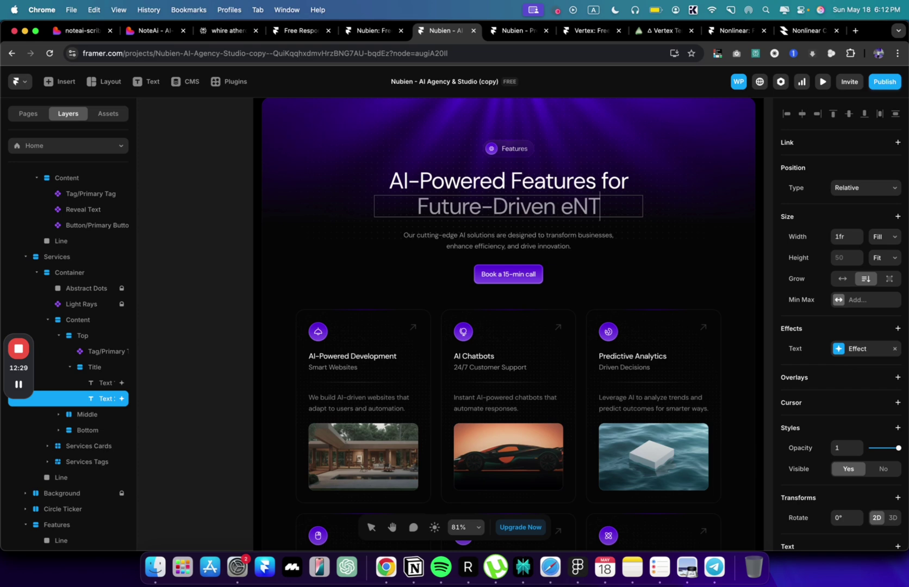
type("ERPRONU")
key("alt+BackSpace")
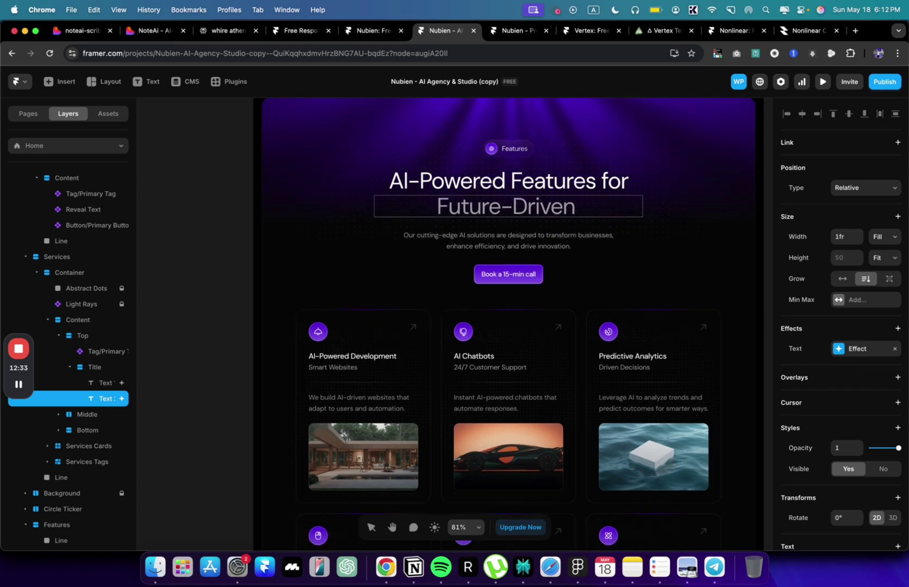
left_click(11, 404)
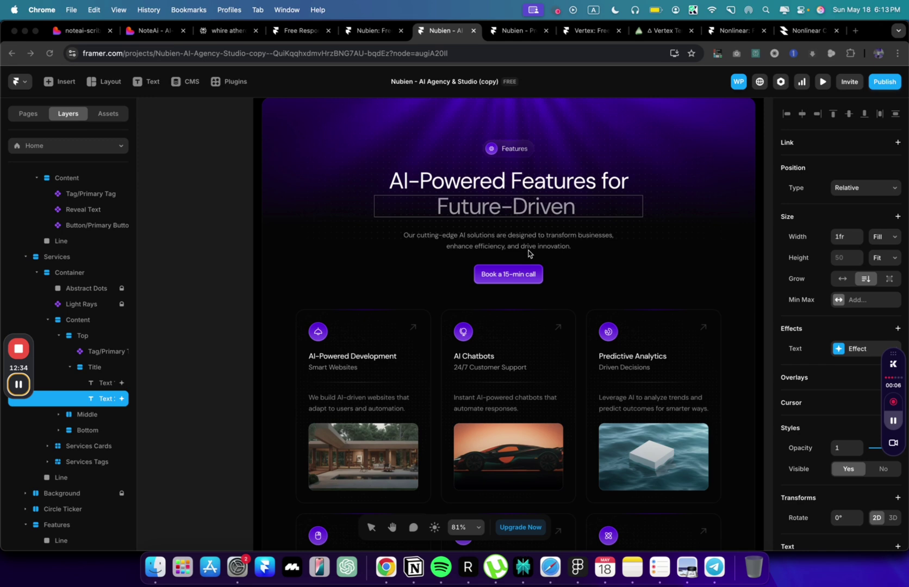
double_click(549, 216)
left_click(594, 210)
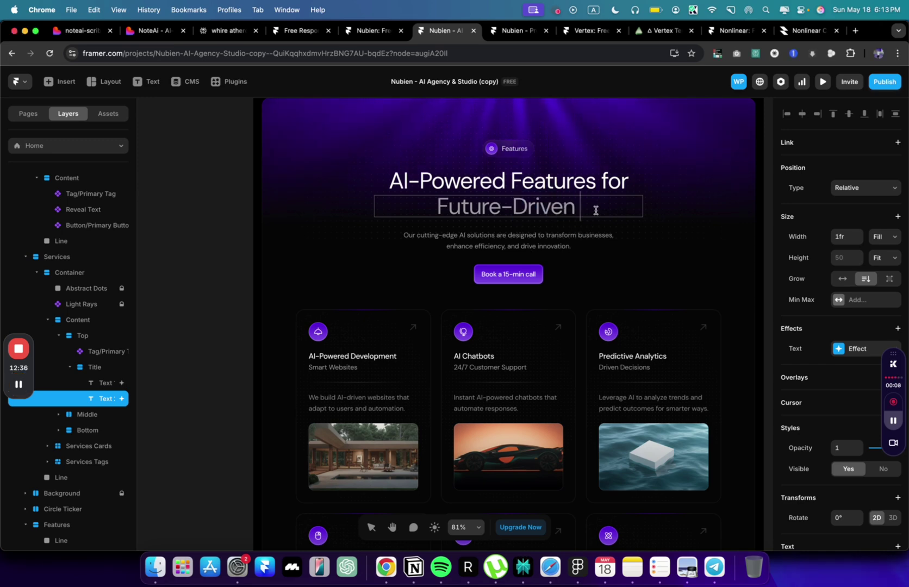
type("USERS")
key("BackSpace")
key("BackSpace")
key("BackSpace")
key("BackSpace")
key("BackSpace")
type("Users")
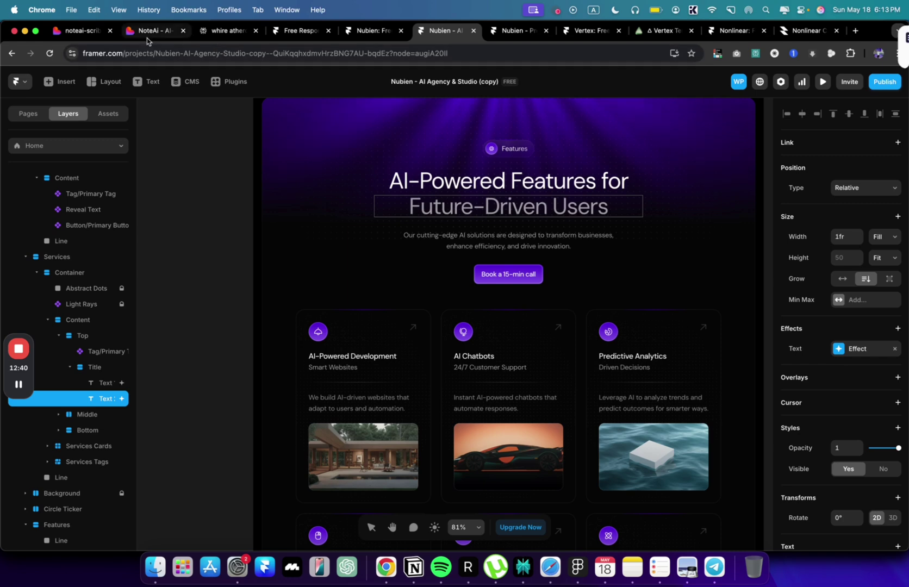
Copy the Powerful Features description from the Lovable project and paste it over the body text below the Framer section's heading.
left_click(83, 31)
left_click_drag(636, 271, 415, 261)
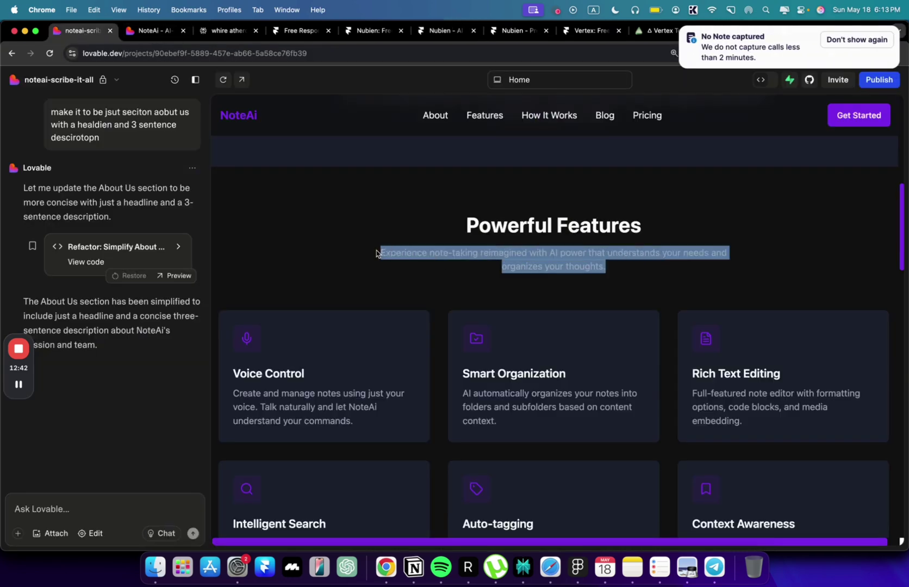
key("super+c")
left_click(590, 31)
left_click(516, 31)
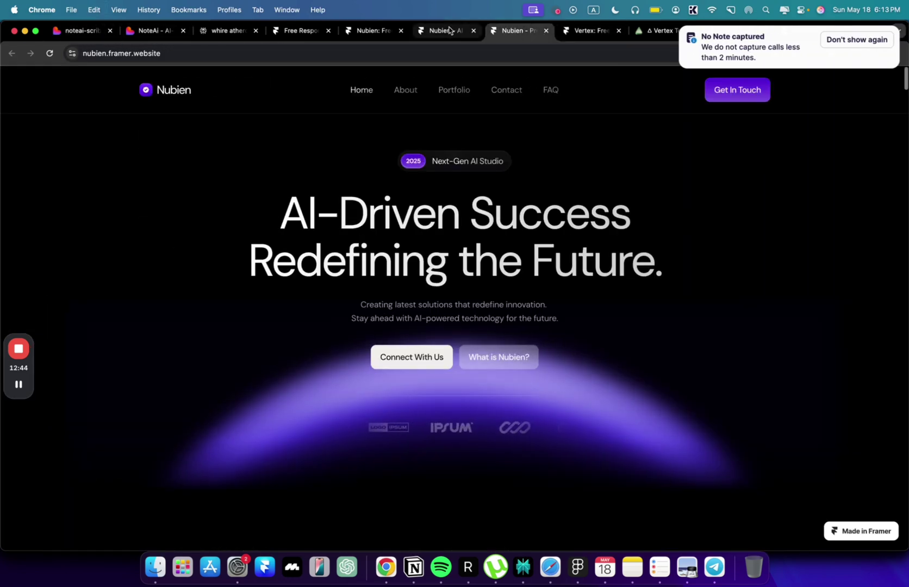
left_click(449, 31)
double_click(496, 239)
key("super+v")
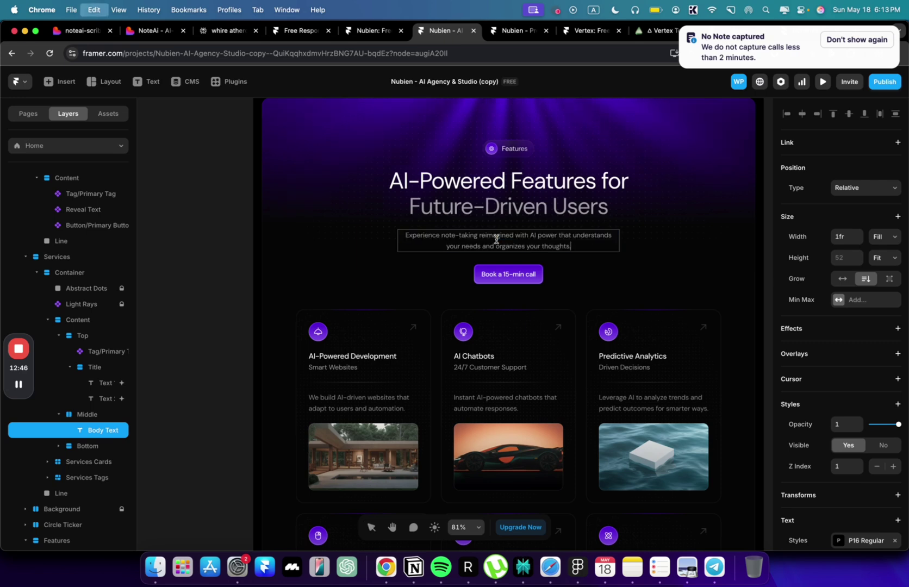
Delete the Bottom stack holding the "Book a 15-min call" button from the features section.
left_click(511, 280)
left_click(552, 282)
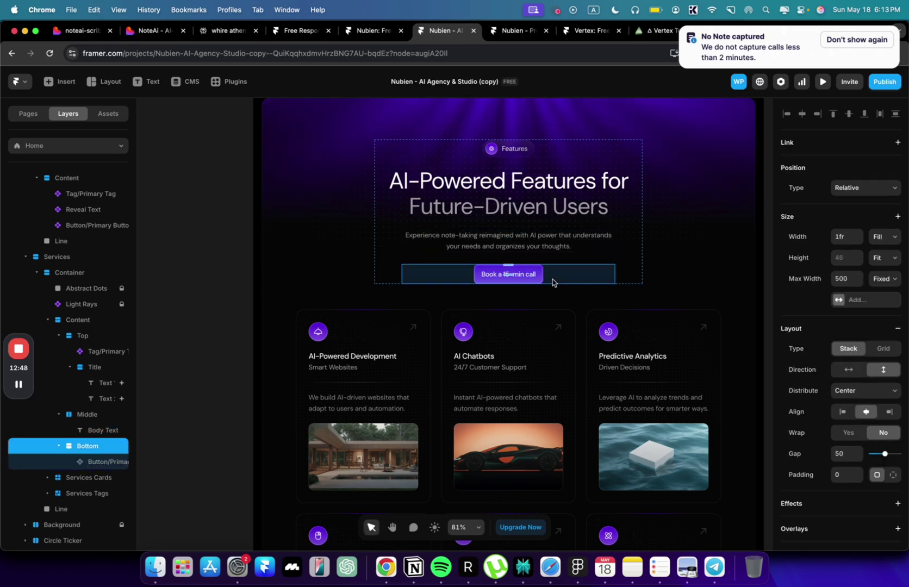
key("Delete")
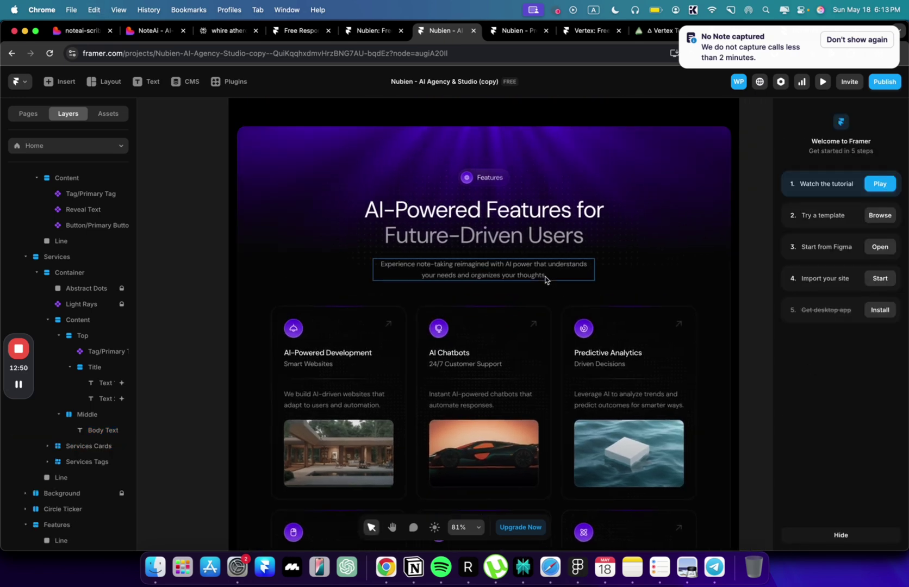
scroll(548, 274, "up", 5)
scroll(548, 275, "down", 5)
scroll(411, 292, "down", 3)
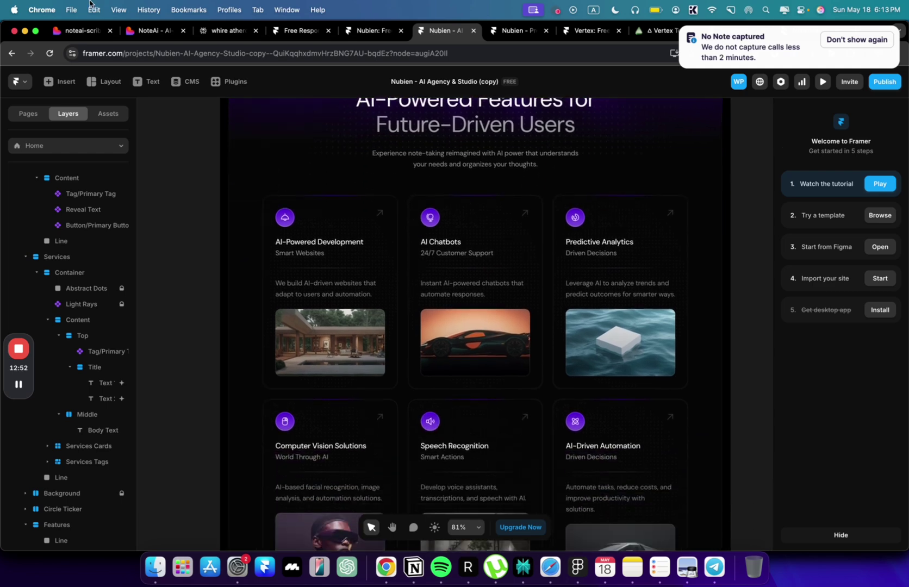
Copy the first feature's title from the Lovable project and set the AI-Powered Development card's title to "Voice Control" in Framer.
left_click(76, 34)
triple_click(280, 375)
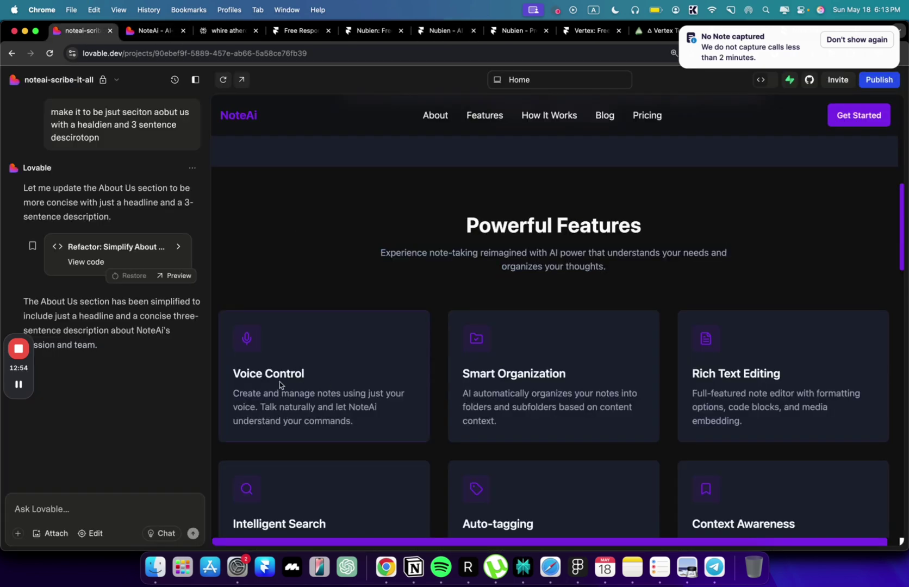
left_click(445, 32)
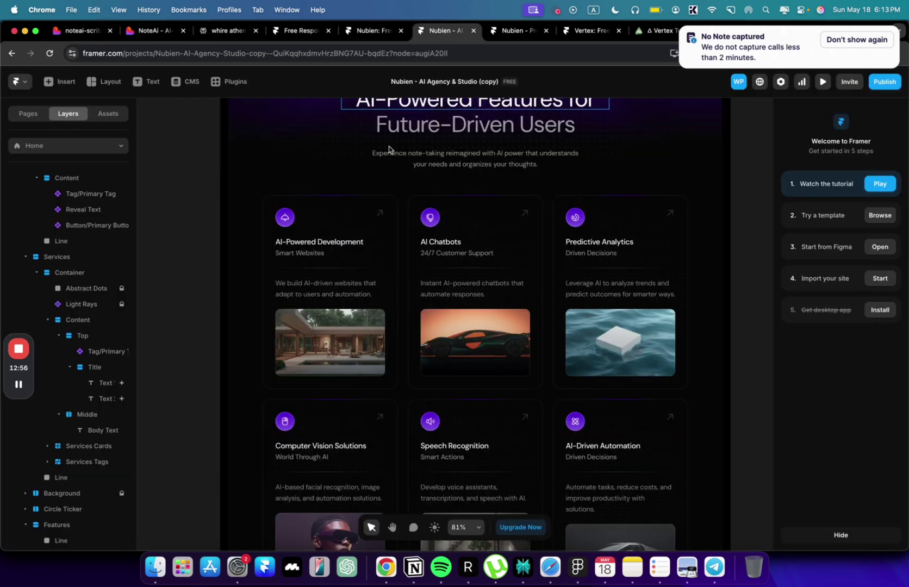
left_click(308, 247)
scroll(794, 364, "down", 3)
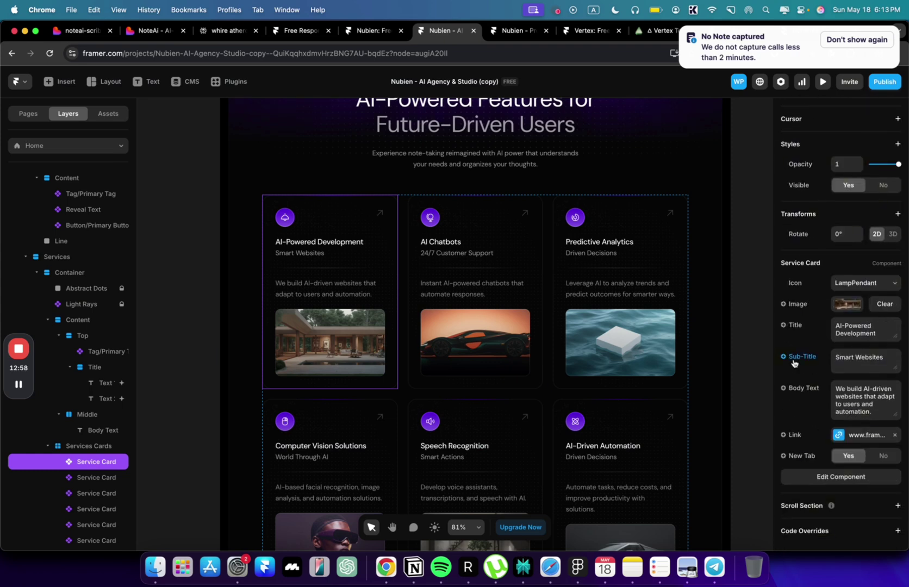
double_click(861, 326)
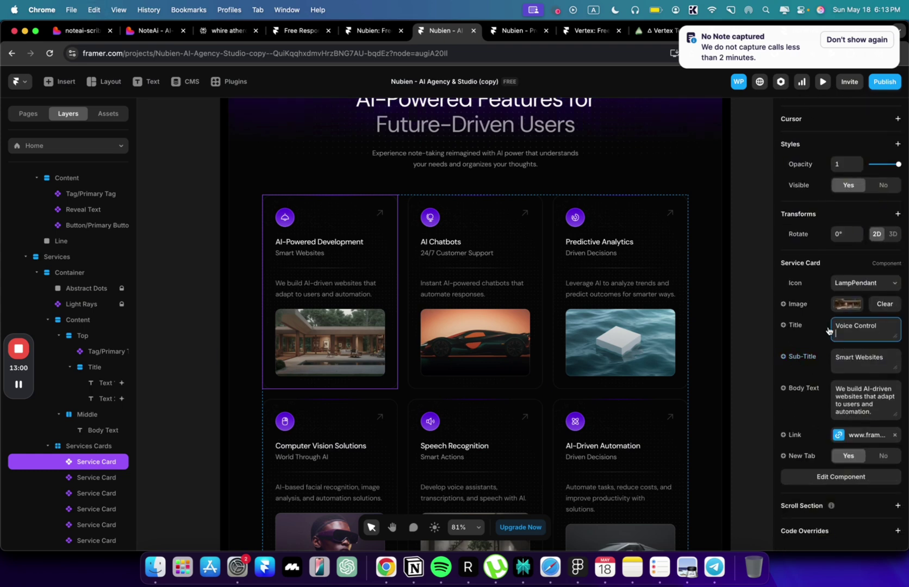
type("Voice Control")
key("Return")
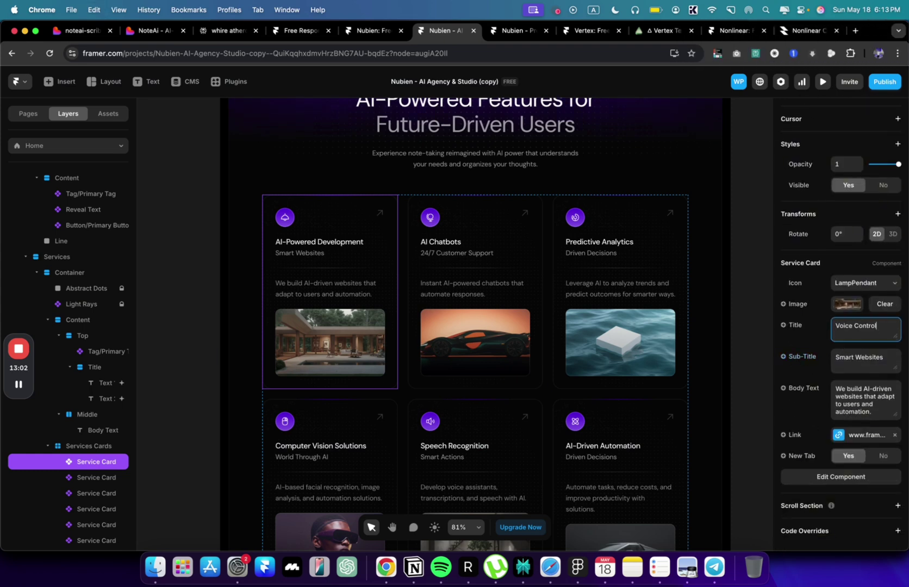
Replace the Voice Control card's body text with the matching description copied from the Lovable project, and clear the card's sub-title.
left_click(83, 30)
left_click_drag(354, 419, 211, 395)
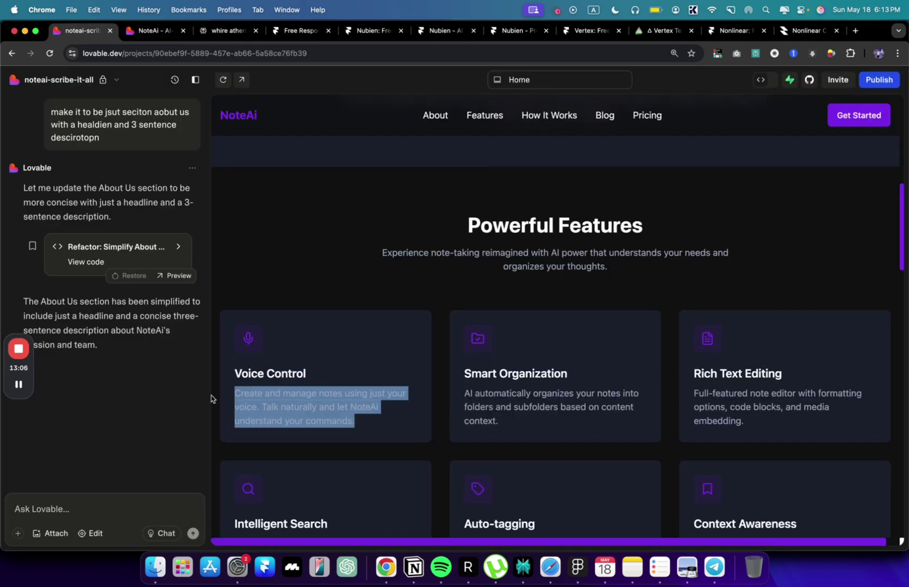
key("super+c")
left_click(375, 31)
left_click(457, 34)
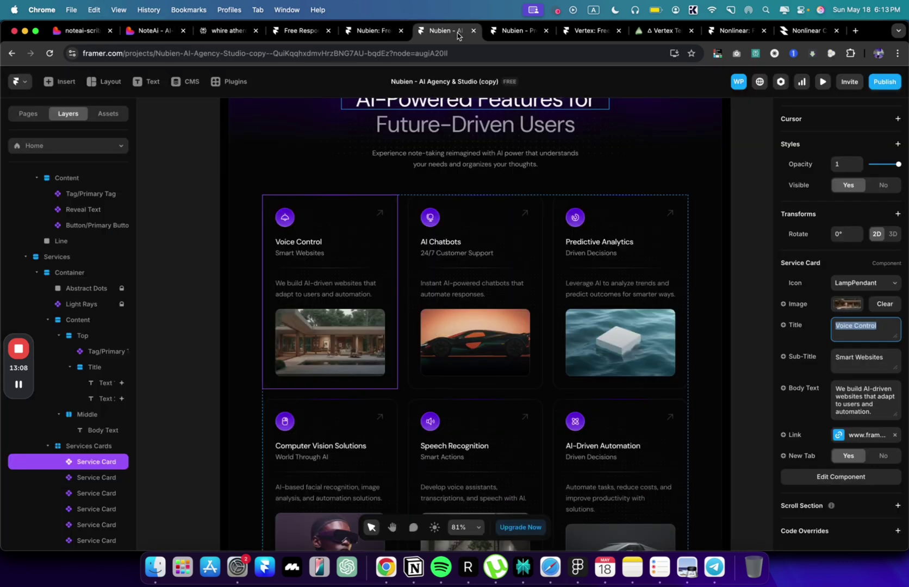
left_click(852, 390)
key("super+v")
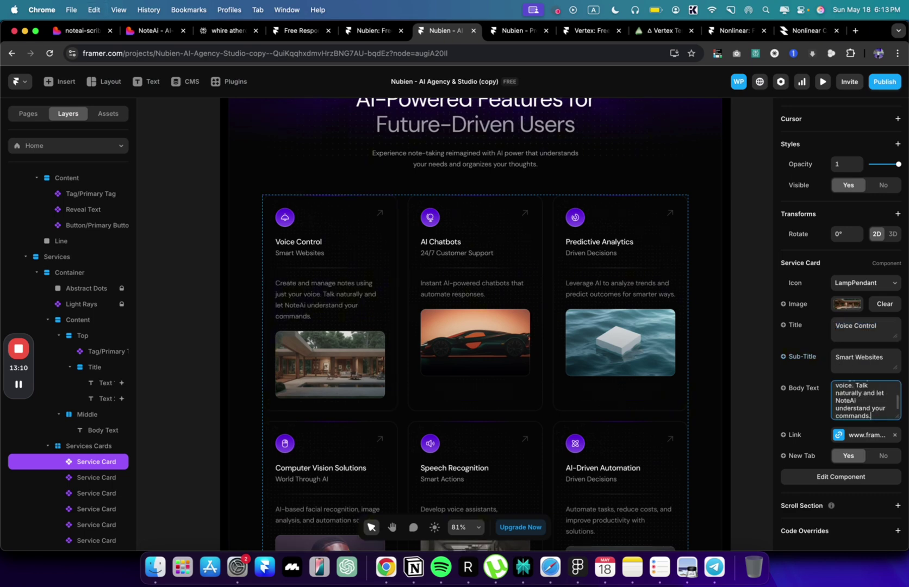
left_click(857, 368)
key("BackSpace")
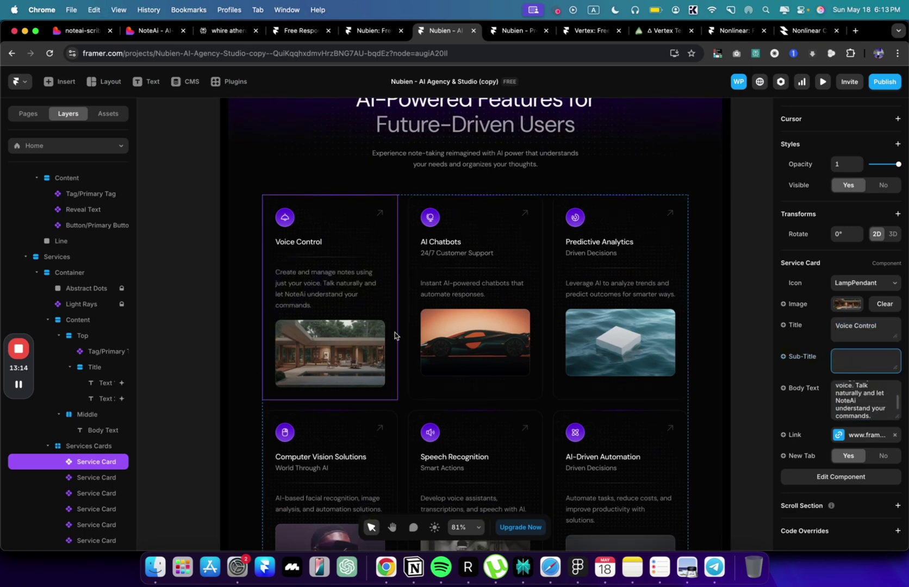
Copy the "Smart Organization" title from the Lovable project and select the AI Chatbots card in Framer.
left_click(87, 33)
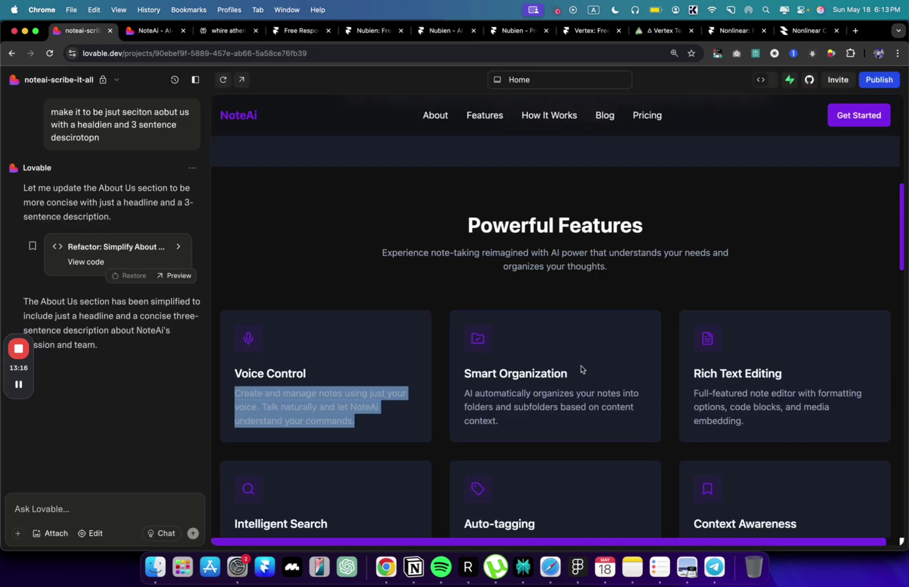
left_click_drag(580, 369, 457, 369)
left_click(583, 32)
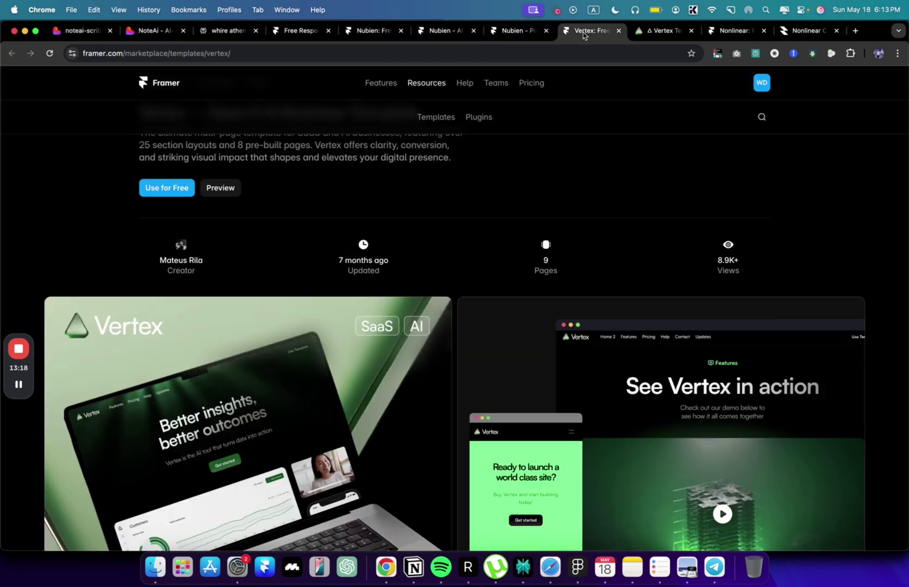
left_click(519, 32)
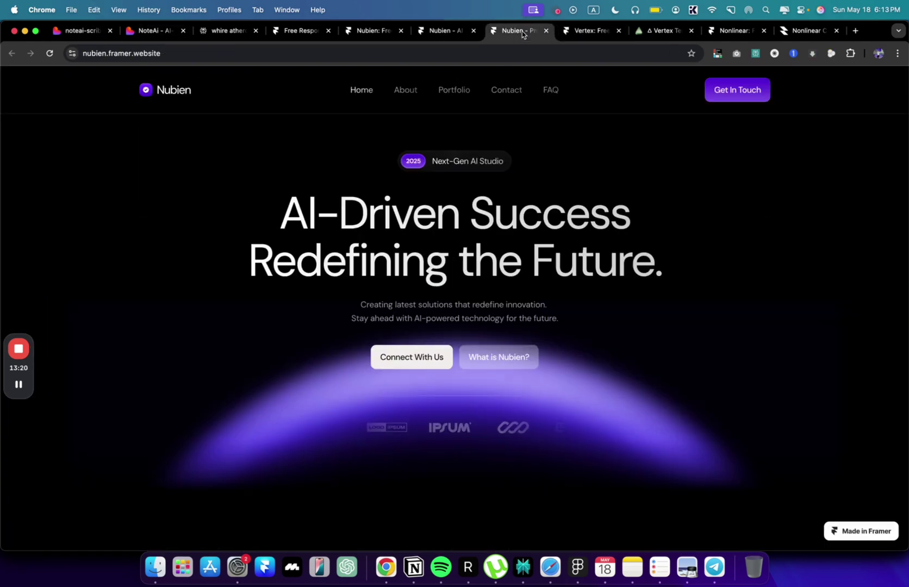
left_click(445, 33)
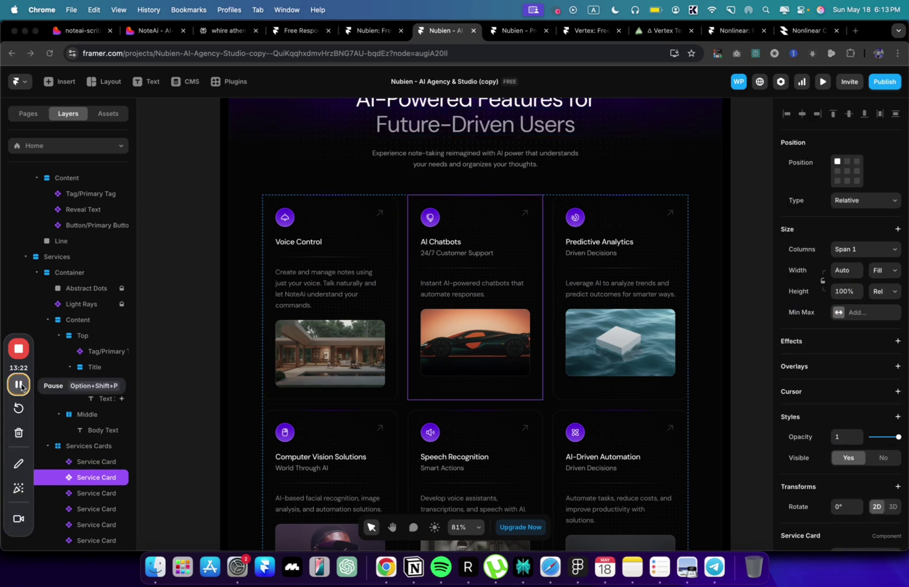
left_click(21, 386)
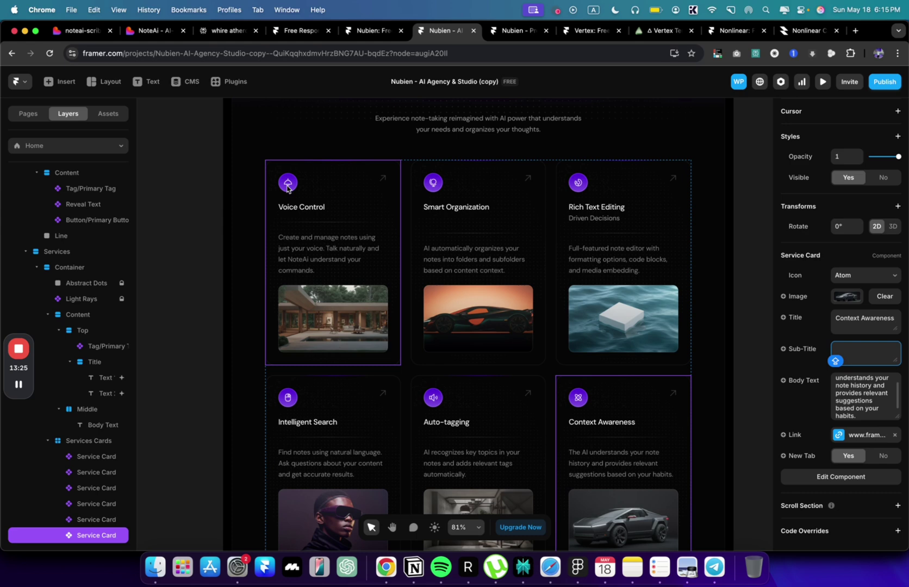
scroll(284, 189, "up", 2)
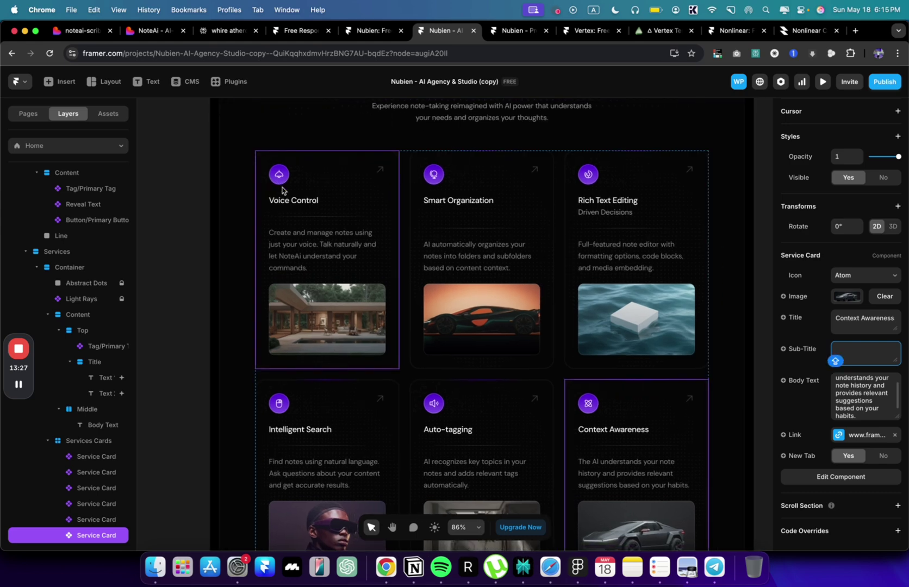
scroll(282, 190, "down", 1)
scroll(282, 190, "right", 1)
left_click(747, 204)
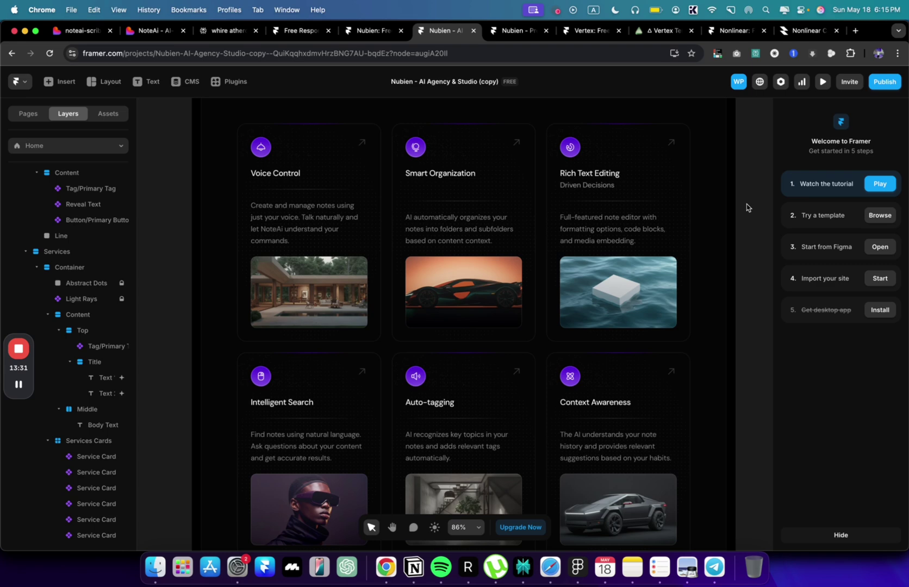
Set the Context Awareness card's icon to ArrowUp, then change it to ArrowLineDown and deselect the card.
scroll(724, 238, "up", 1)
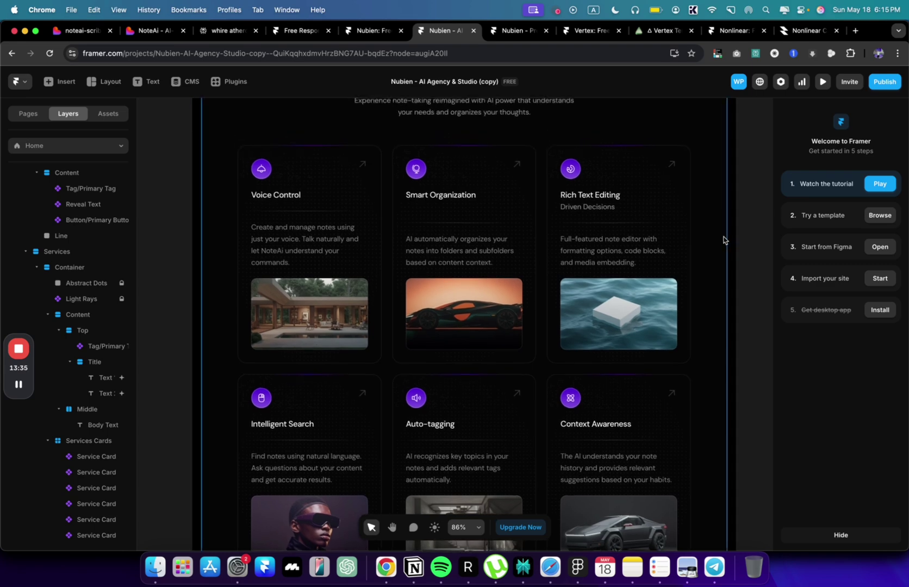
scroll(724, 239, "up", 1)
left_click(567, 424)
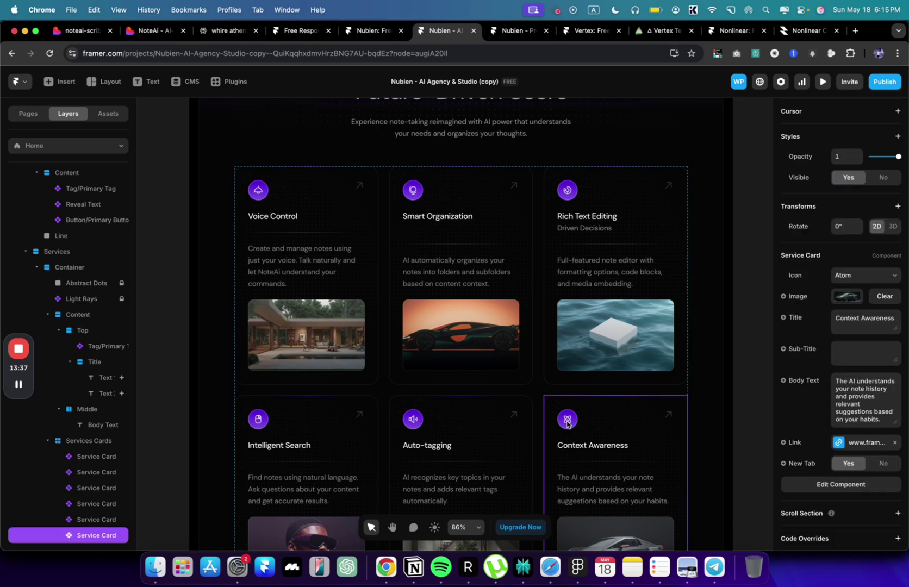
double_click(567, 425)
left_click(159, 115)
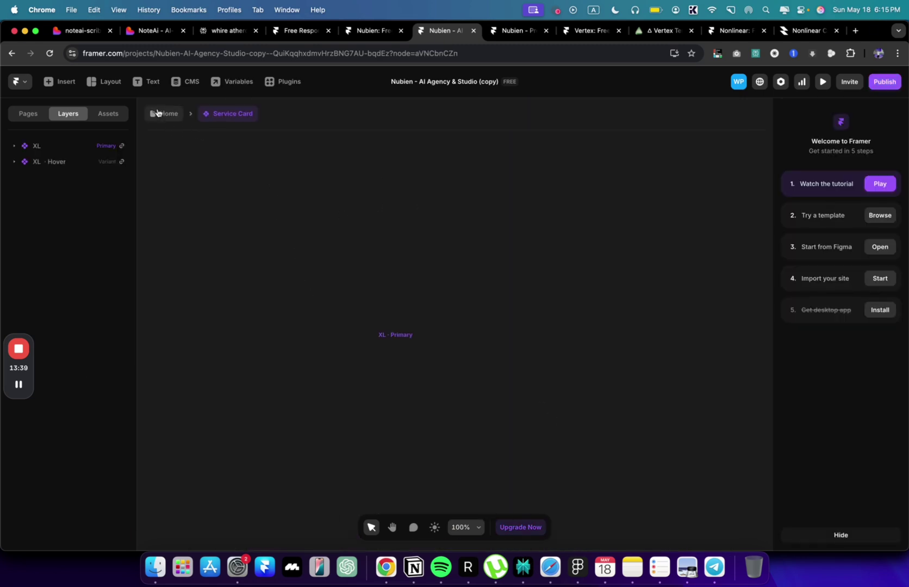
scroll(860, 448, "down", 1)
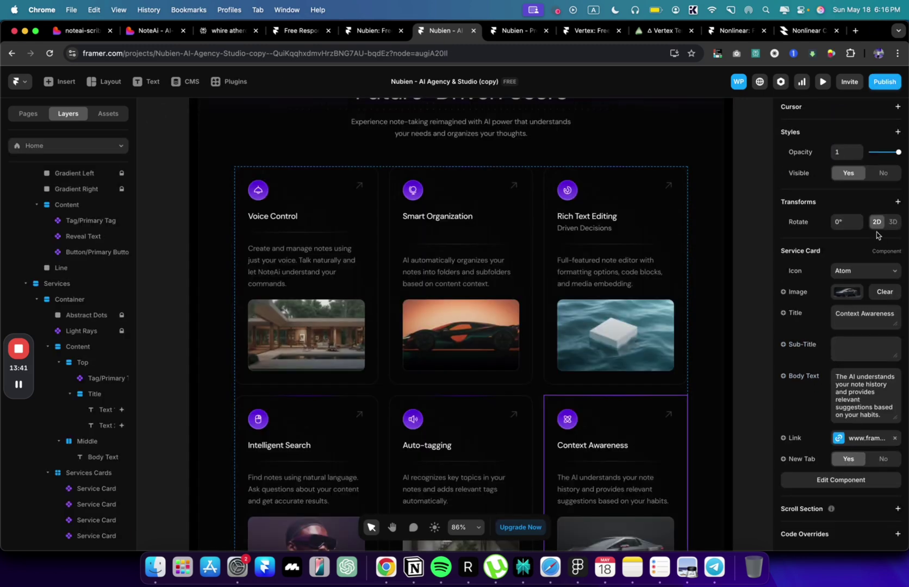
left_click(866, 268)
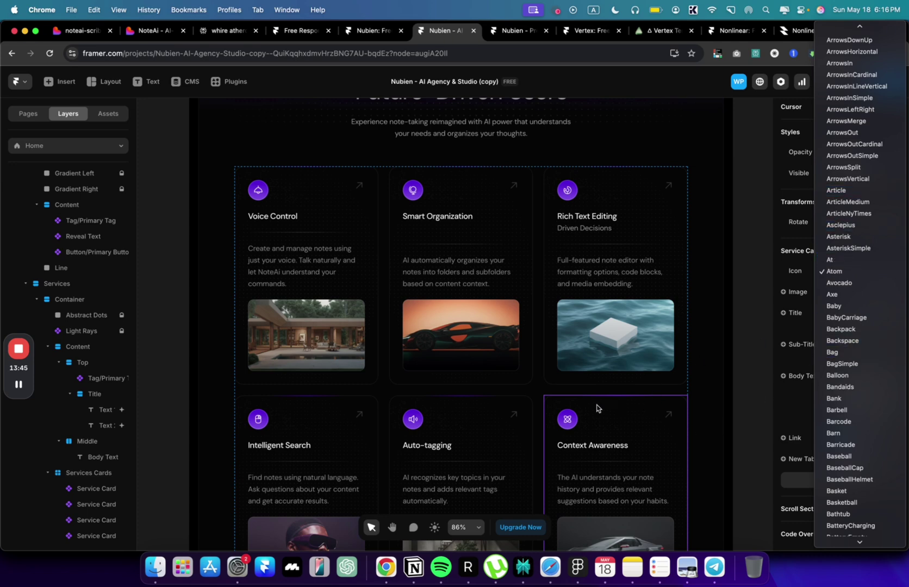
scroll(853, 152, "up", 5)
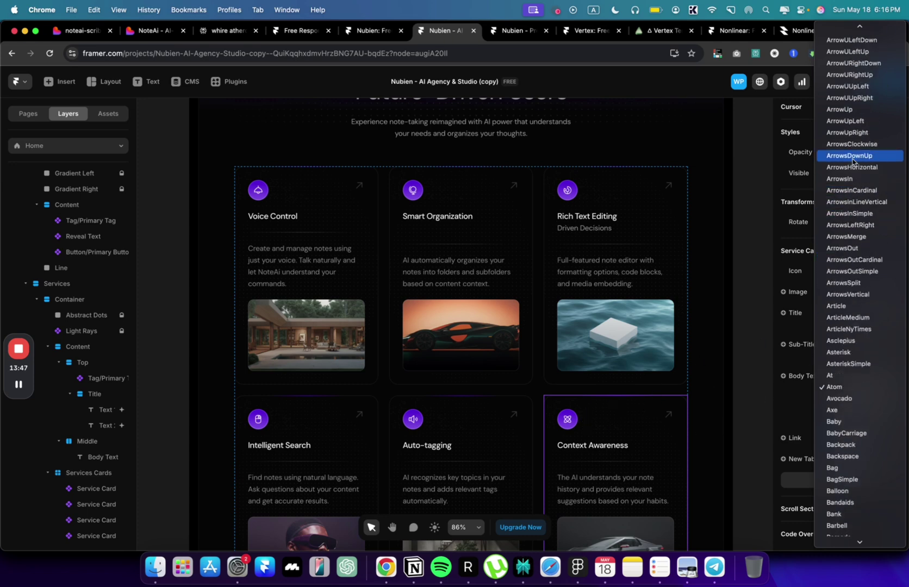
left_click(856, 110)
left_click(876, 271)
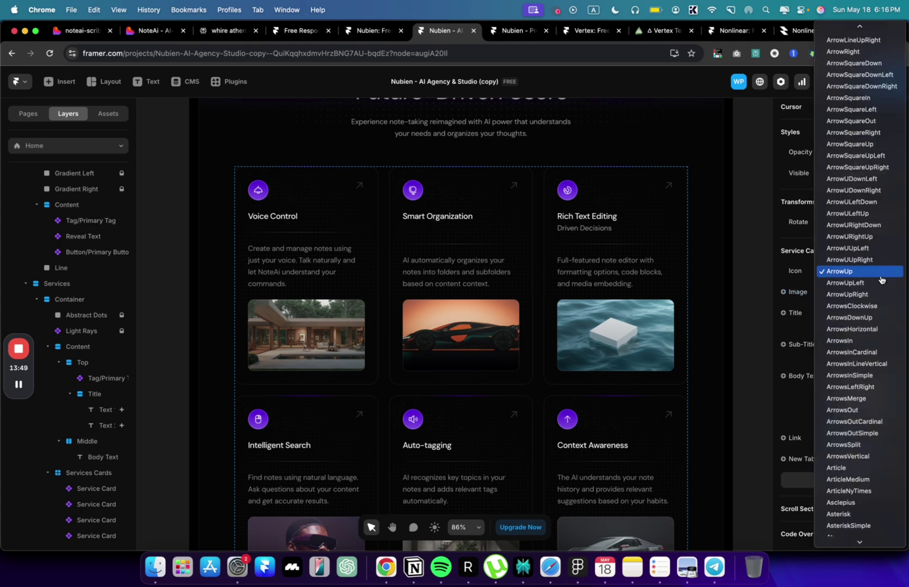
left_click(857, 185)
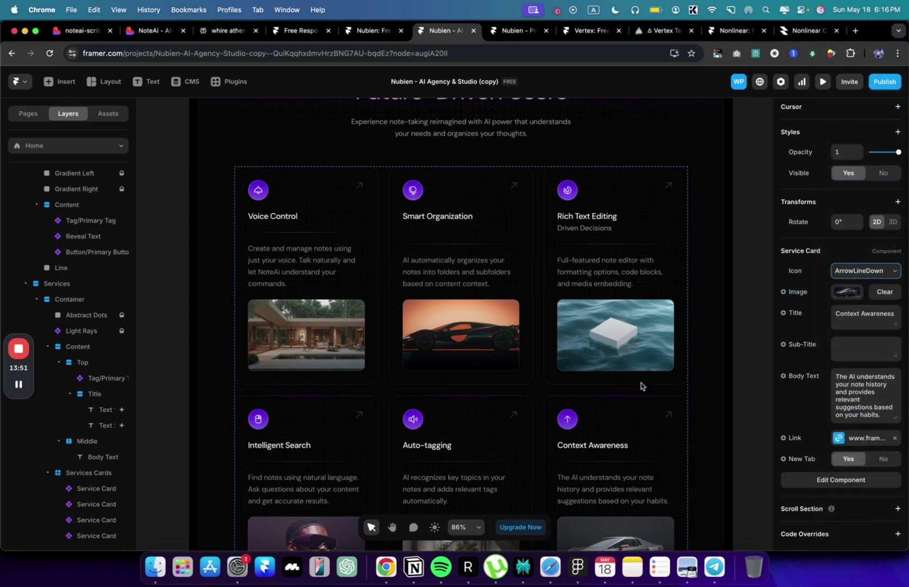
left_click(746, 288)
scroll(701, 294, "up", 1)
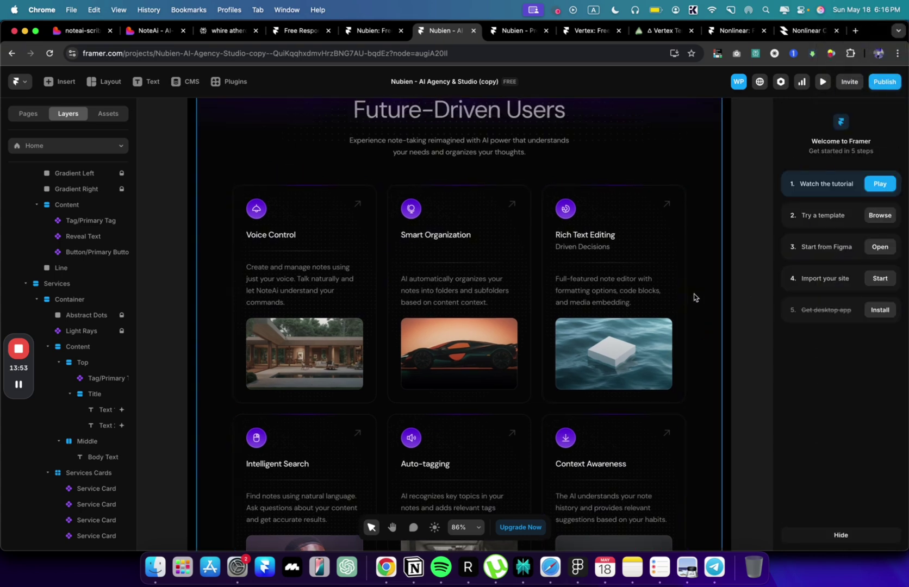
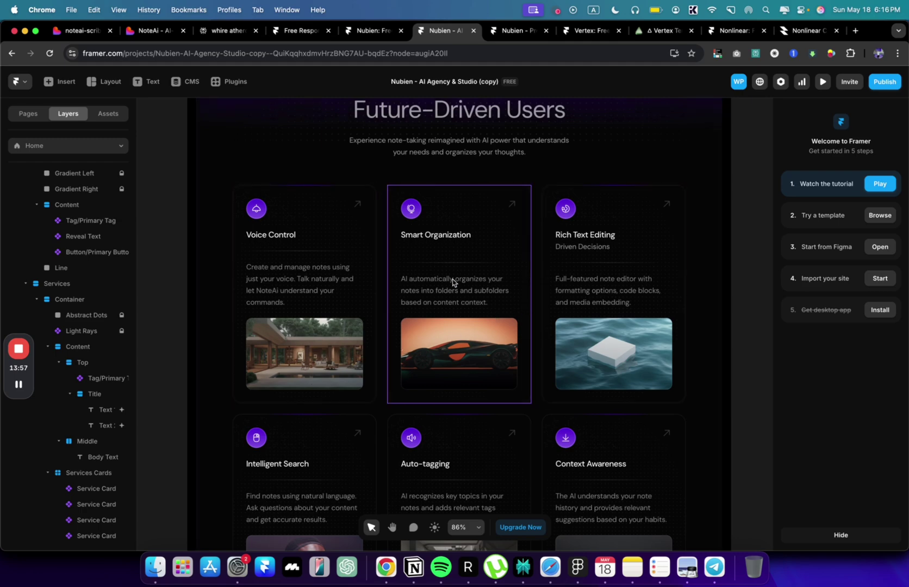
Delete the Lead Generation tag from the row of service tags below the feature cards.
scroll(452, 282, "up", 4)
scroll(452, 282, "down", 15)
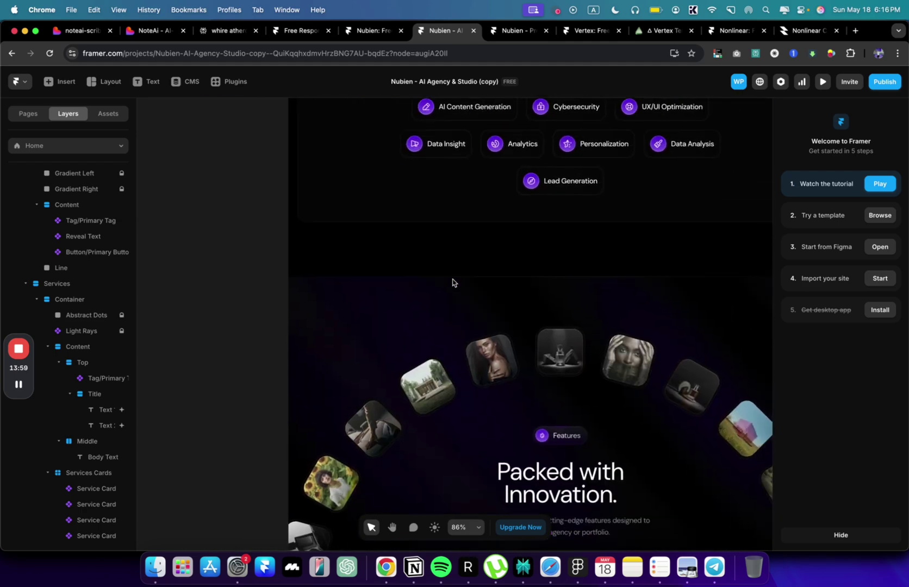
scroll(453, 282, "up", 4)
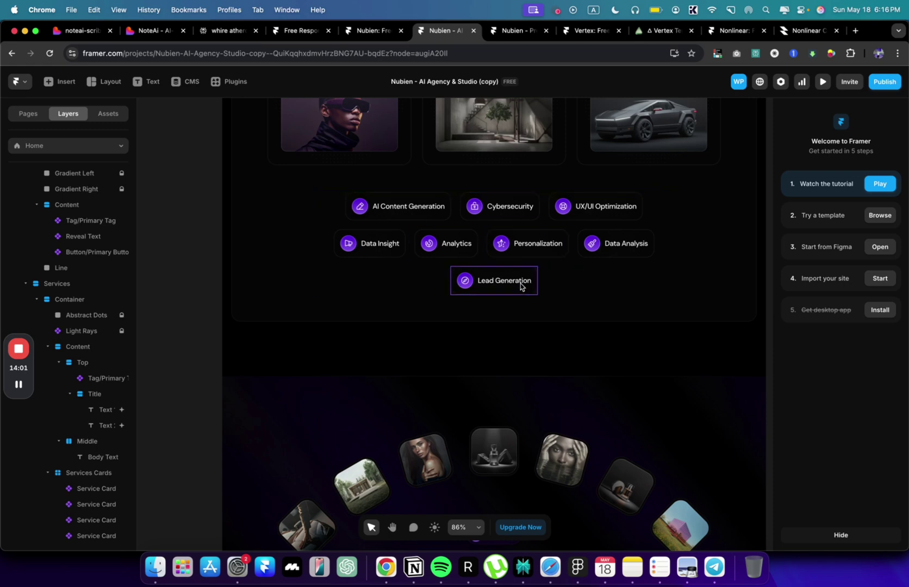
left_click(520, 286)
key("Delete")
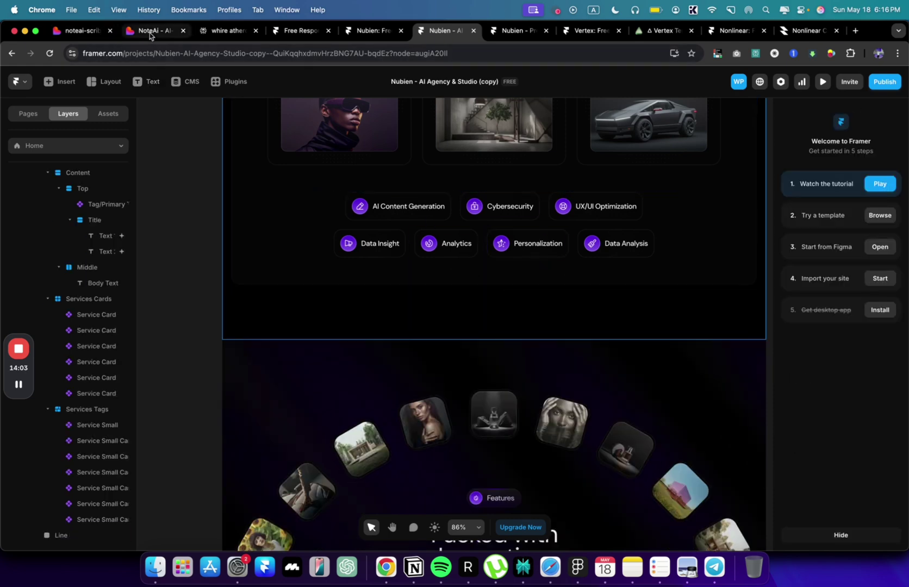
Copy the first How It Works step title from the Lovable project and set the AI Content Generation tag's title to "Speak or Type" in Framer.
left_click(79, 31)
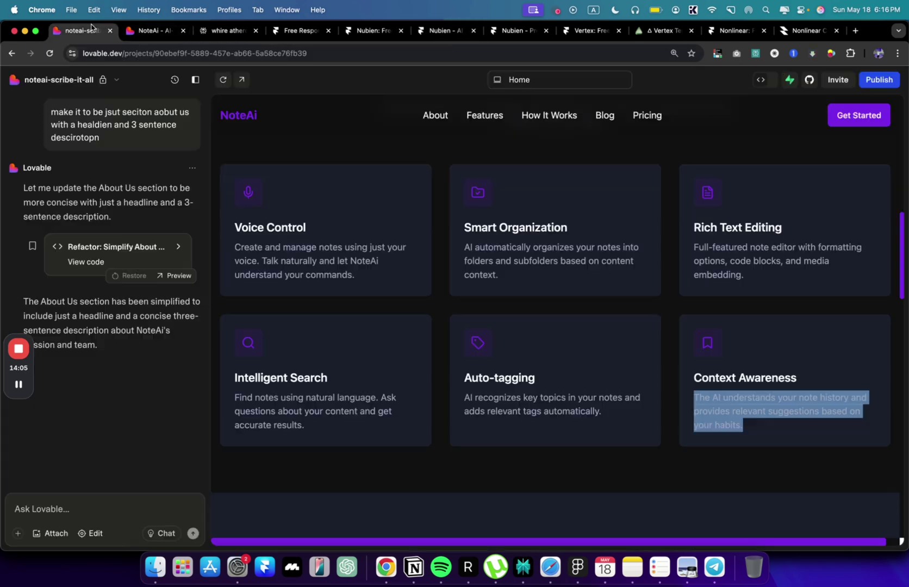
scroll(338, 227, "up", 15)
scroll(337, 227, "down", 20)
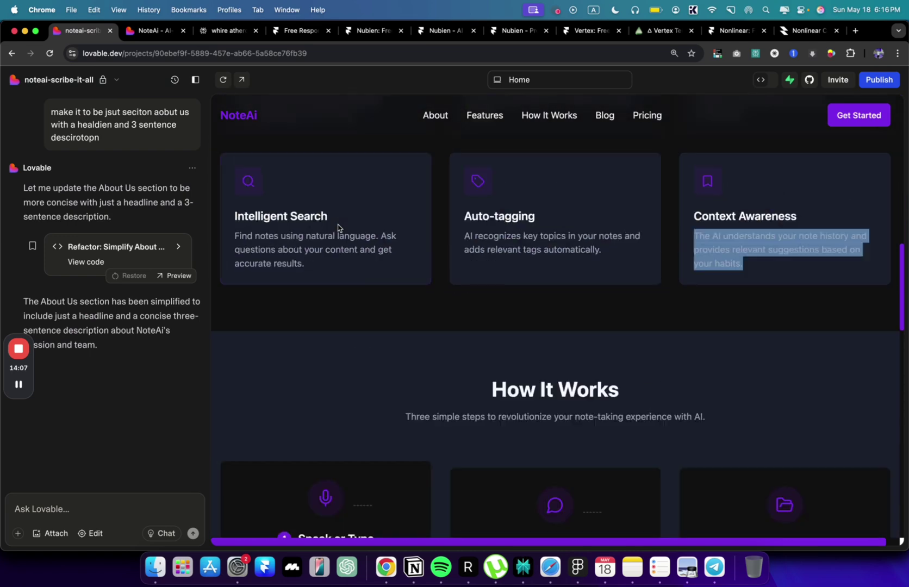
scroll(342, 234, "down", 3)
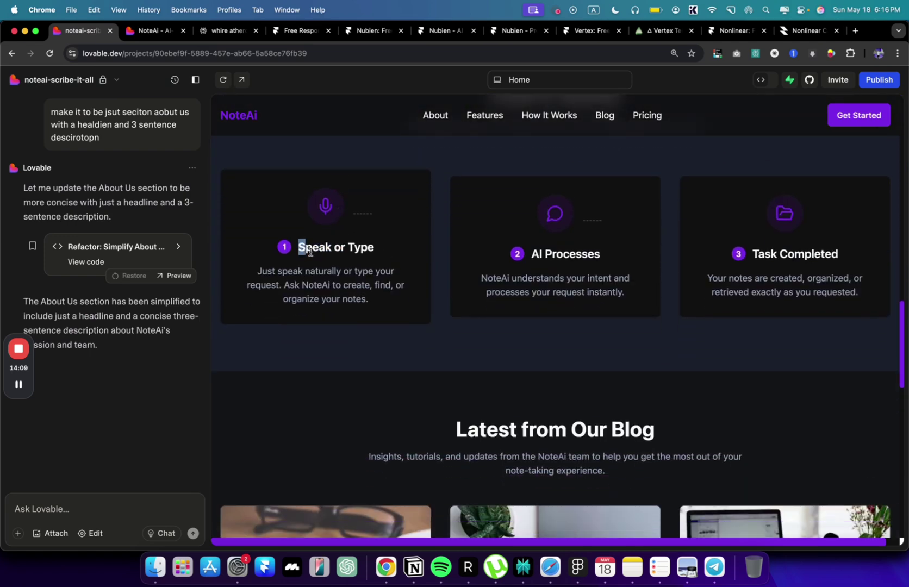
left_click(447, 31)
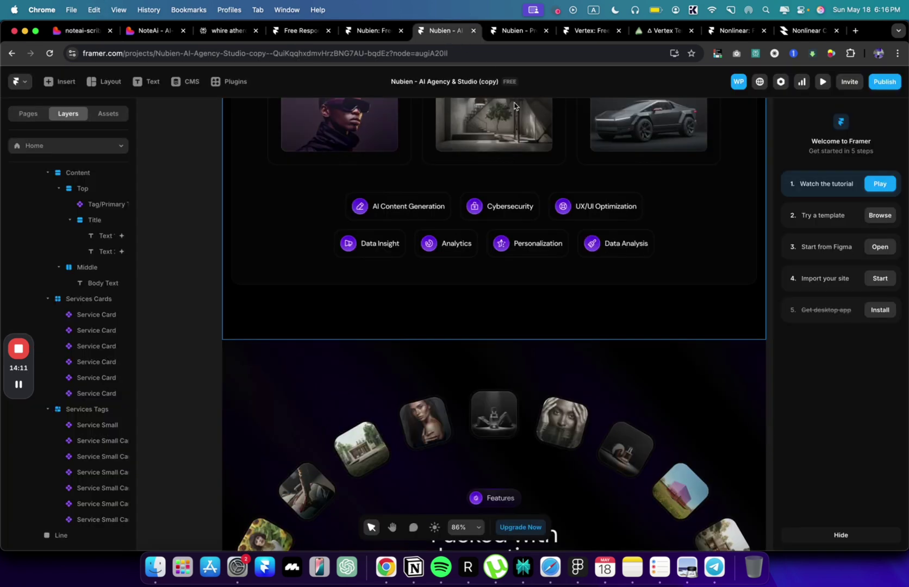
left_click(405, 207)
scroll(894, 433, "down", 1)
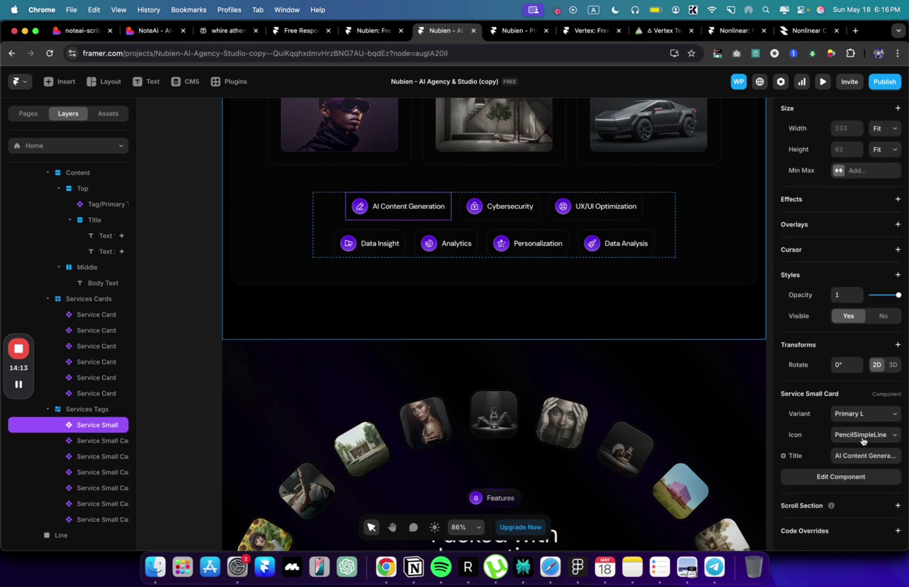
type("Speak or Type")
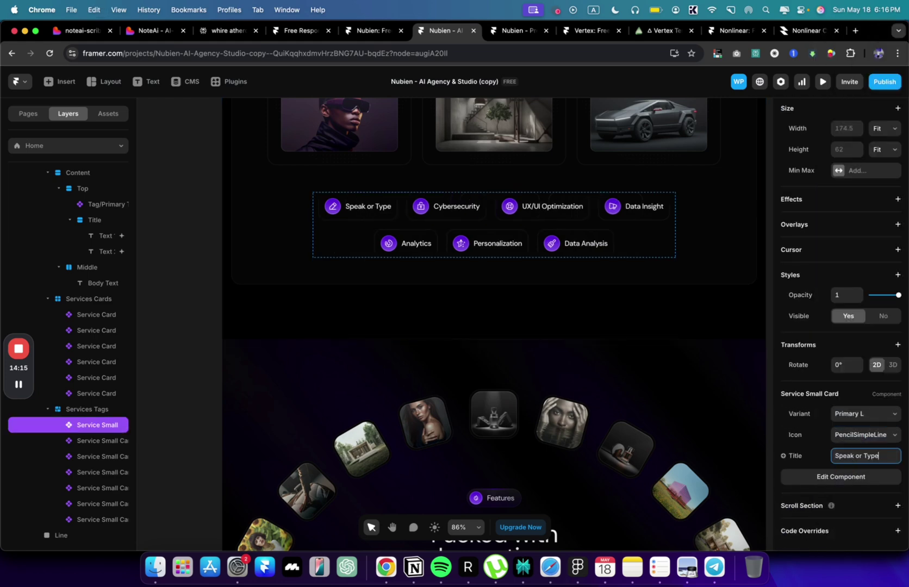
left_click(861, 436)
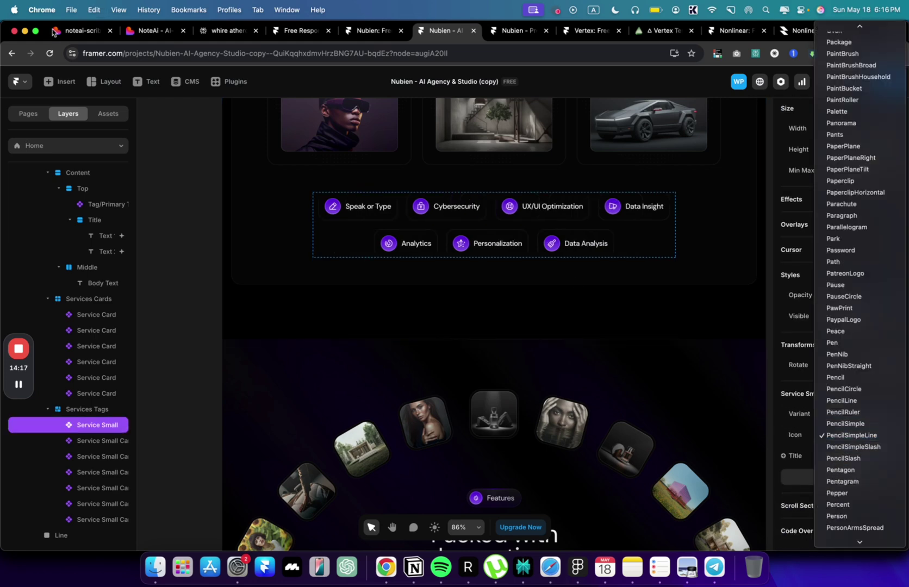
key("Escape")
Copy the second How It Works step title from Lovable and set the UX/UI Optimization tag's title to "AI Processes" in Framer.
left_click(82, 33)
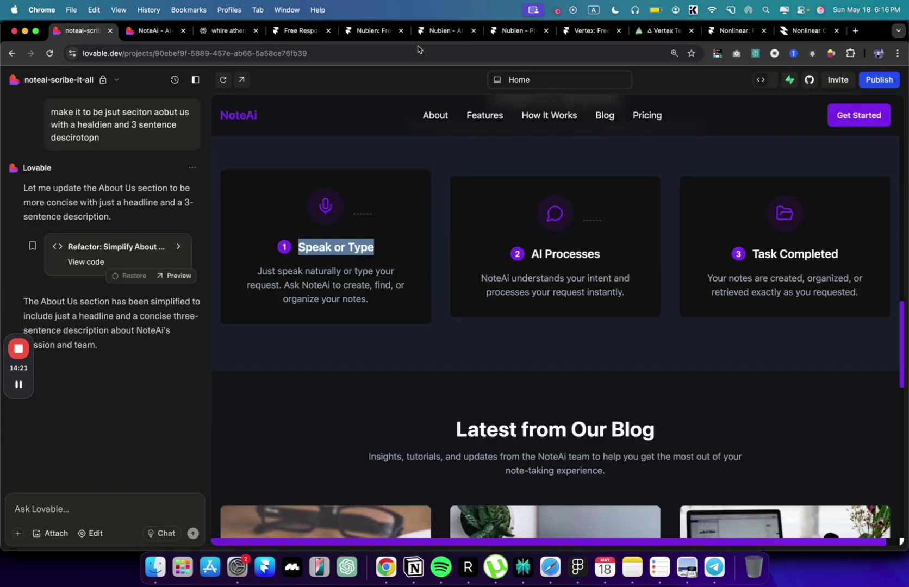
left_click(436, 31)
left_click(568, 213)
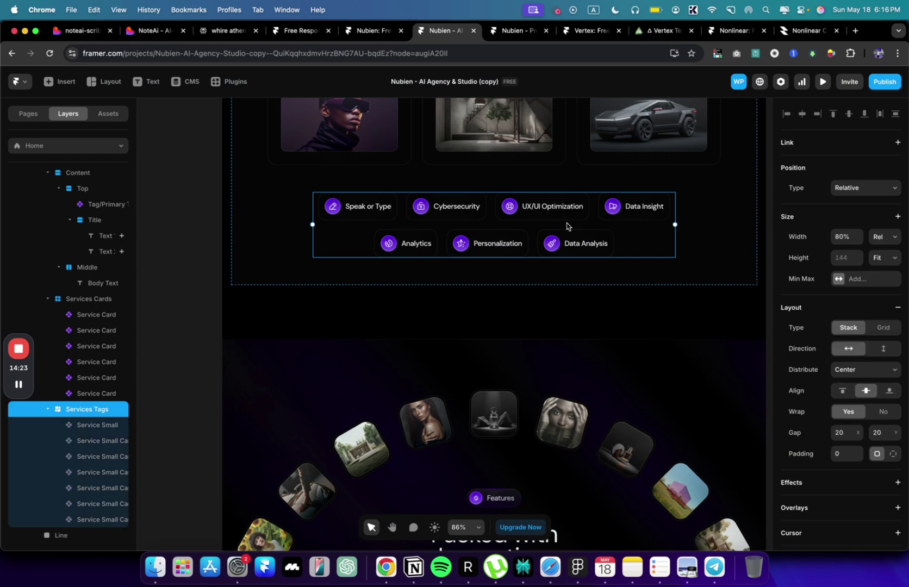
left_click(571, 217)
scroll(821, 380, "down", 3)
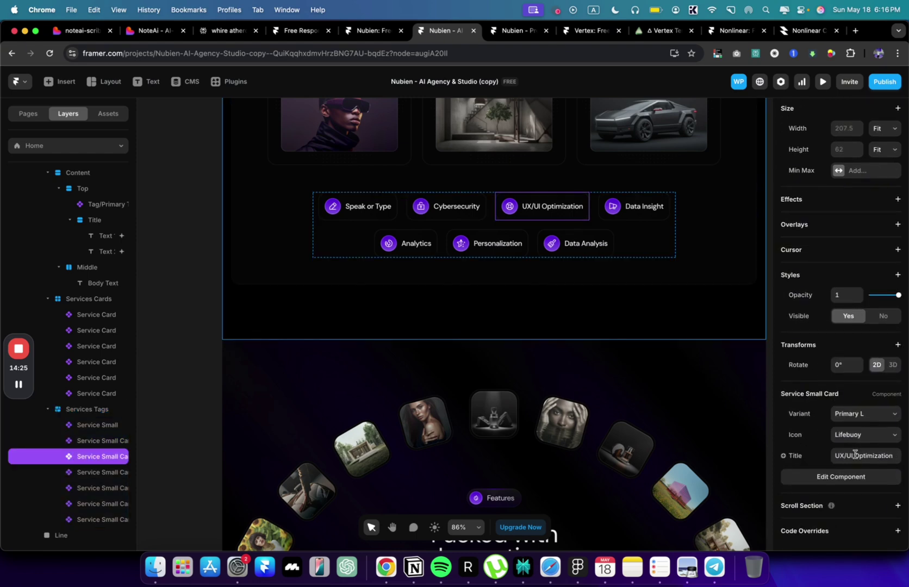
key("Return")
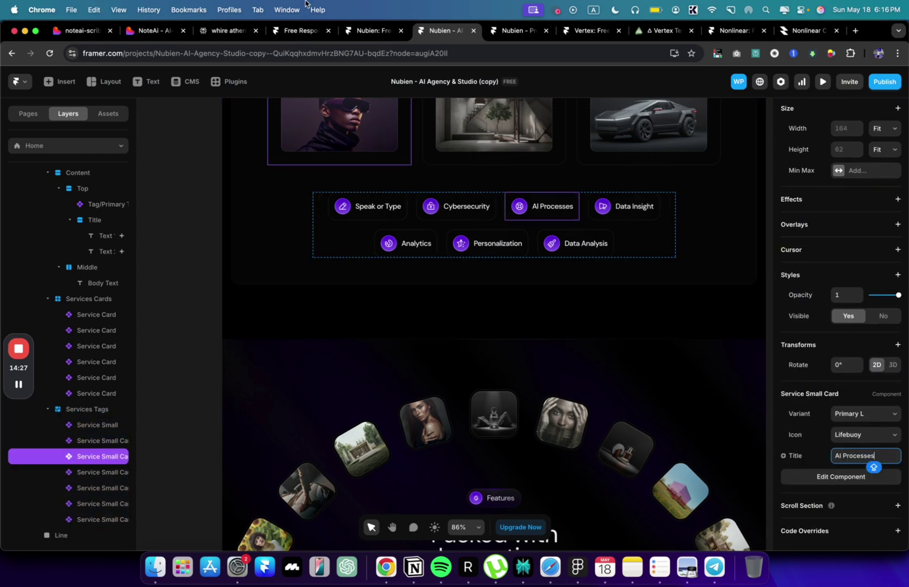
Try to copy the "Task Completed" step title from the Lovable project, and select the Data Analysis tag in Framer.
left_click(115, 37)
key("super+y")
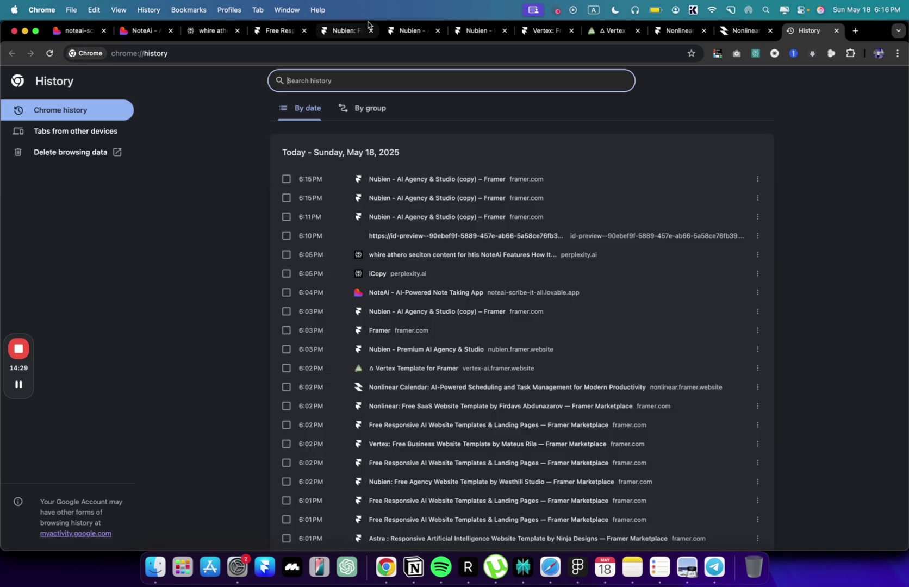
left_click(76, 29)
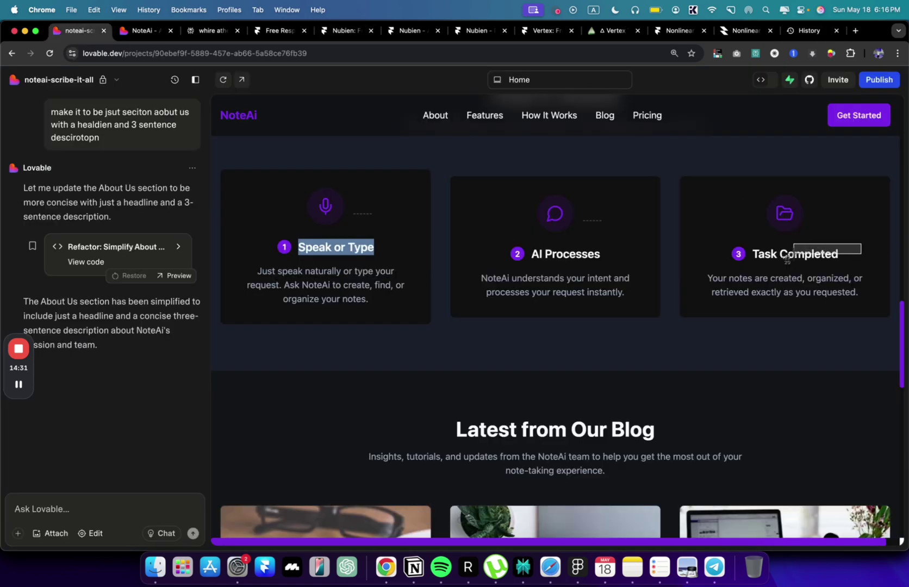
left_click_drag(787, 257, 749, 268)
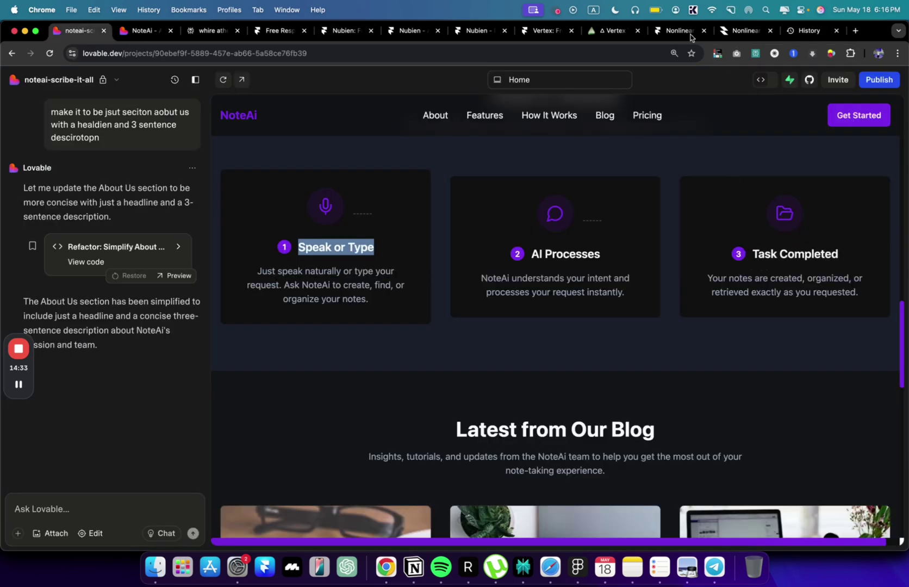
left_click(477, 31)
left_click(407, 33)
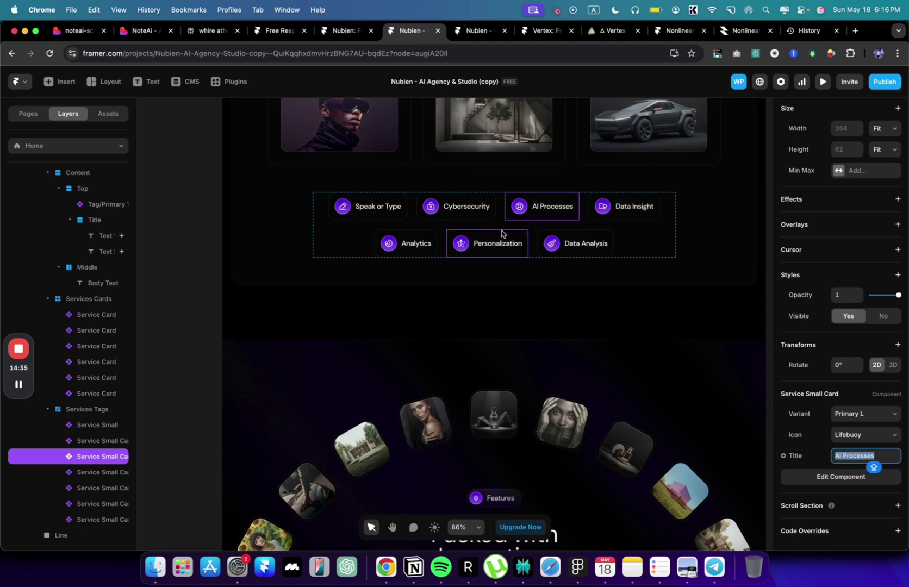
left_click(587, 255)
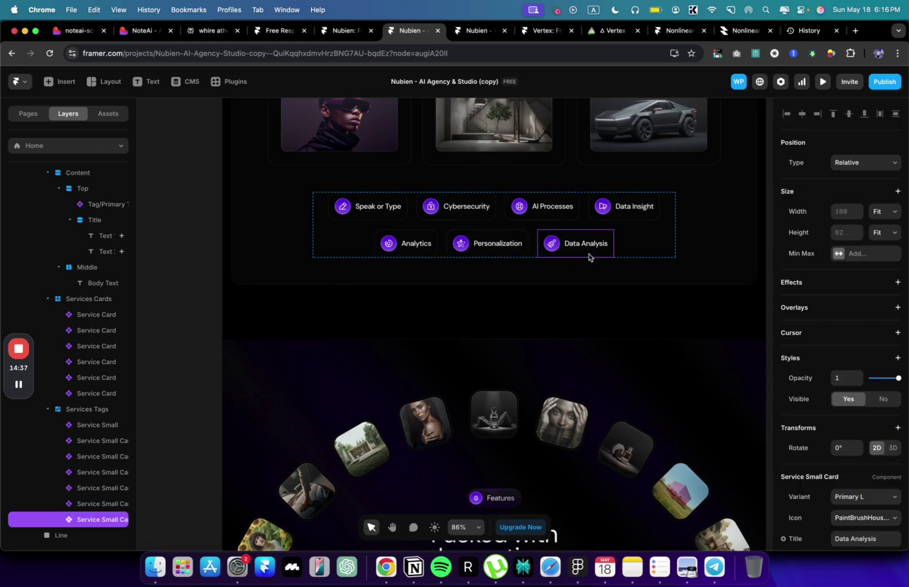
Compare the sections of the Lovable page with the Features and Portfolio sections that follow the service tags in Framer.
scroll(701, 334, "down", 5)
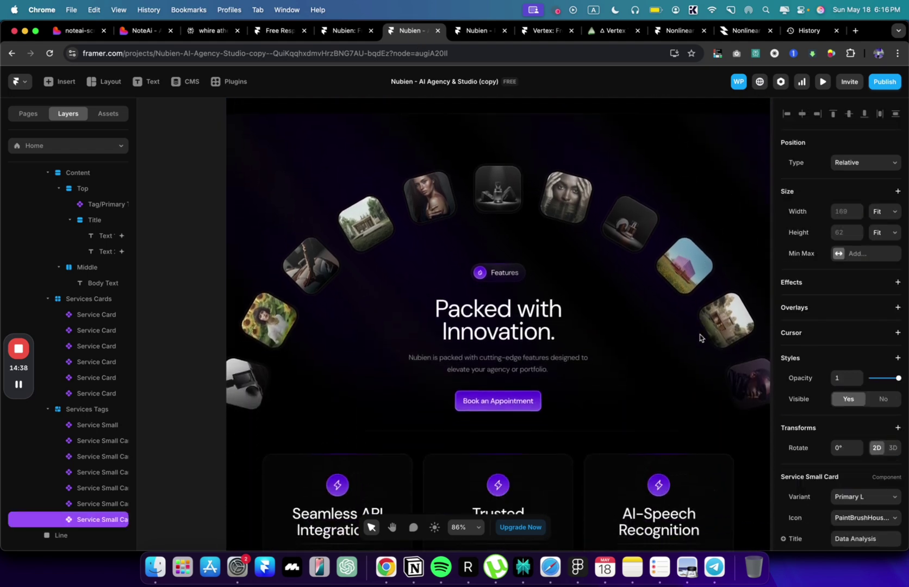
left_click(79, 29)
scroll(239, 204, "down", 5)
scroll(331, 272, "up", 15)
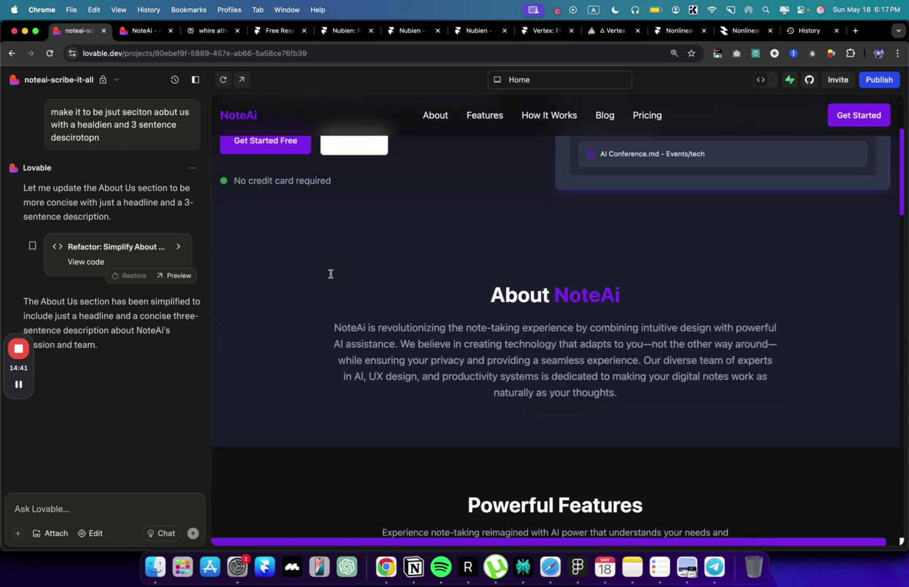
scroll(330, 274, "down", 10)
scroll(397, 301, "down", 2)
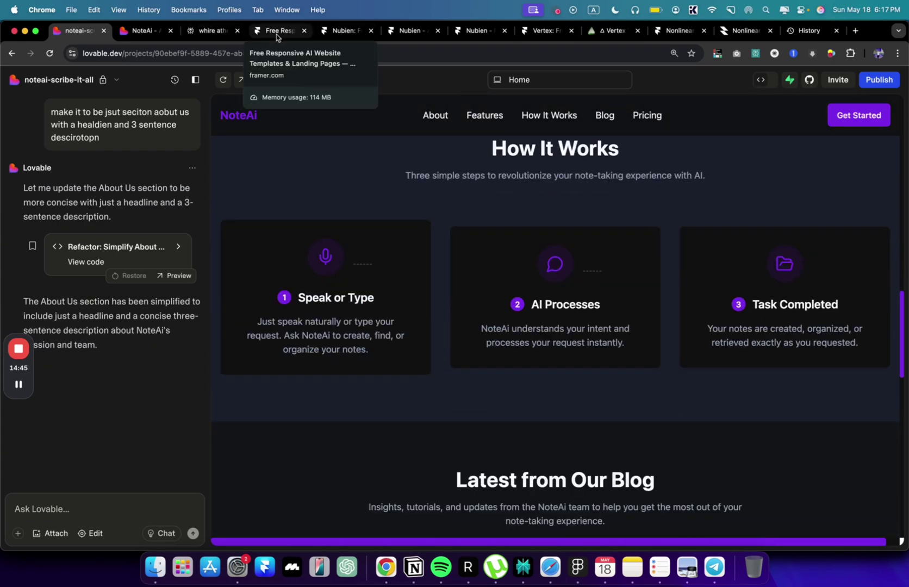
left_click(409, 31)
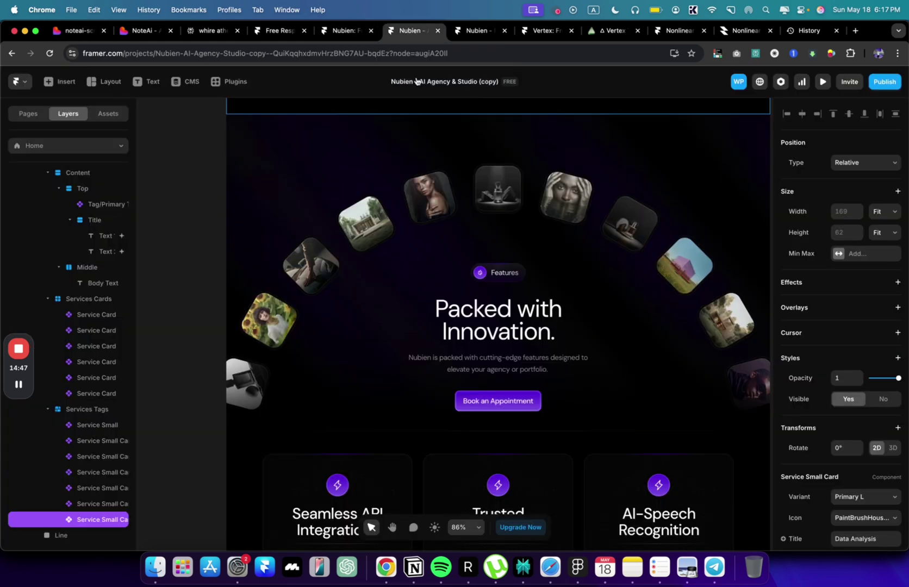
scroll(443, 329, "up", 5)
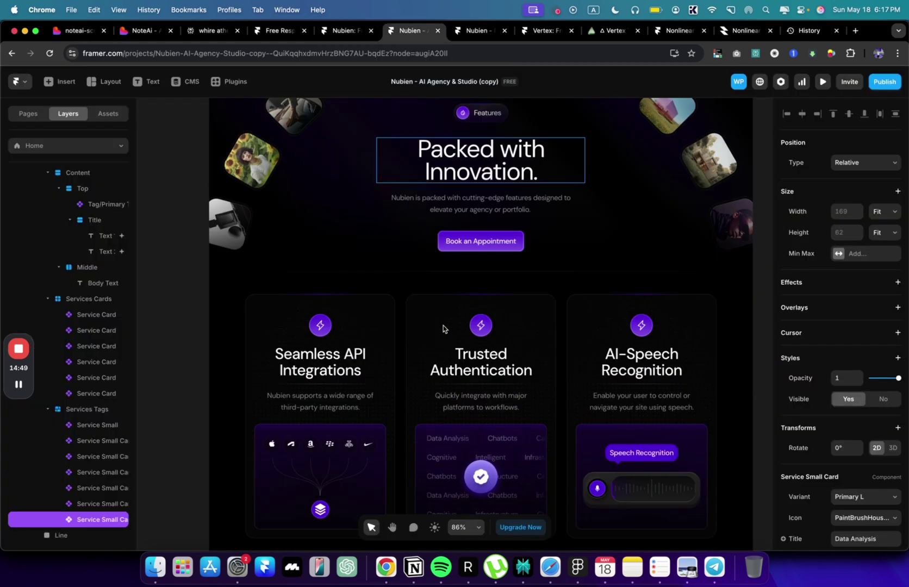
scroll(446, 239, "down", 10)
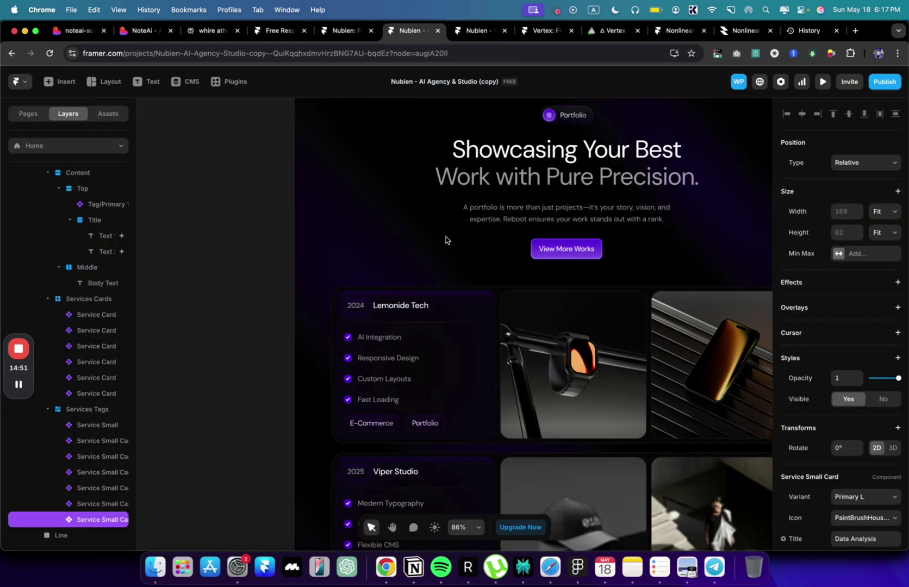
Delete the About Us section from the desktop layout of the Home page.
scroll(445, 239, "down", 15)
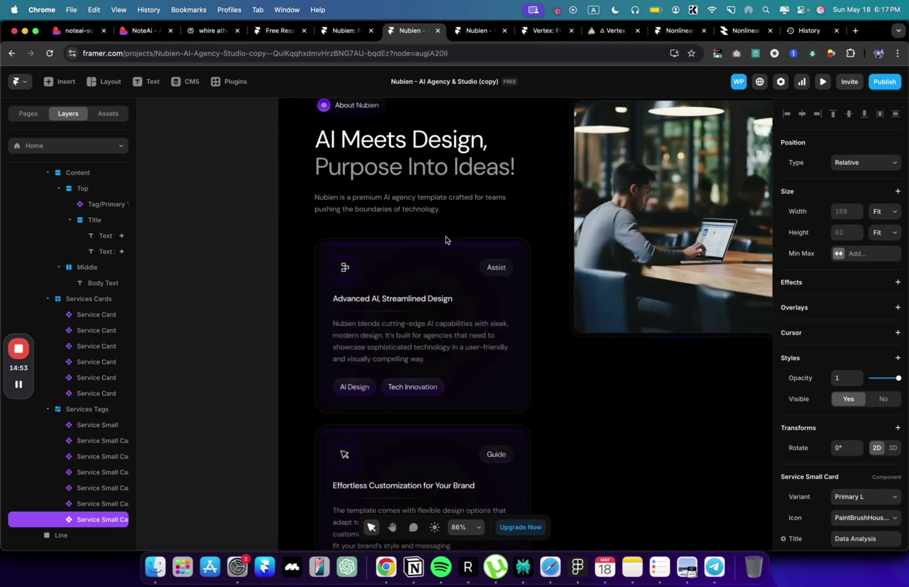
scroll(445, 240, "up", 3)
scroll(445, 239, "down", 8)
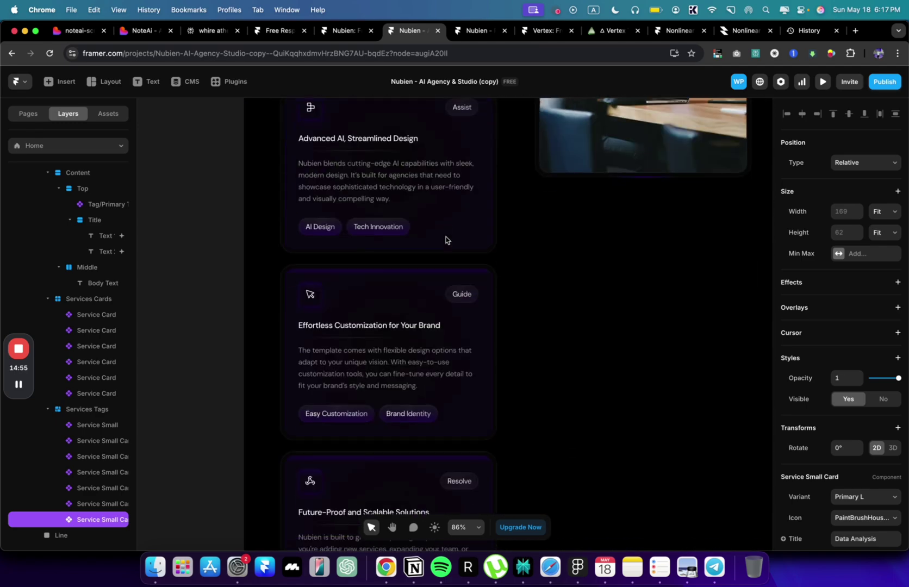
scroll(445, 240, "down", 10)
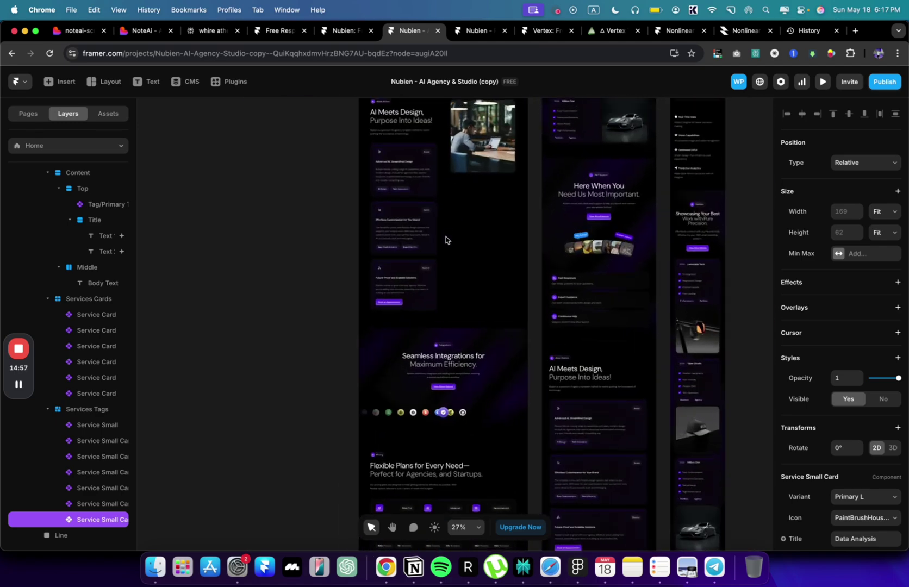
scroll(446, 240, "down", 2)
left_click(507, 238)
left_click(511, 270)
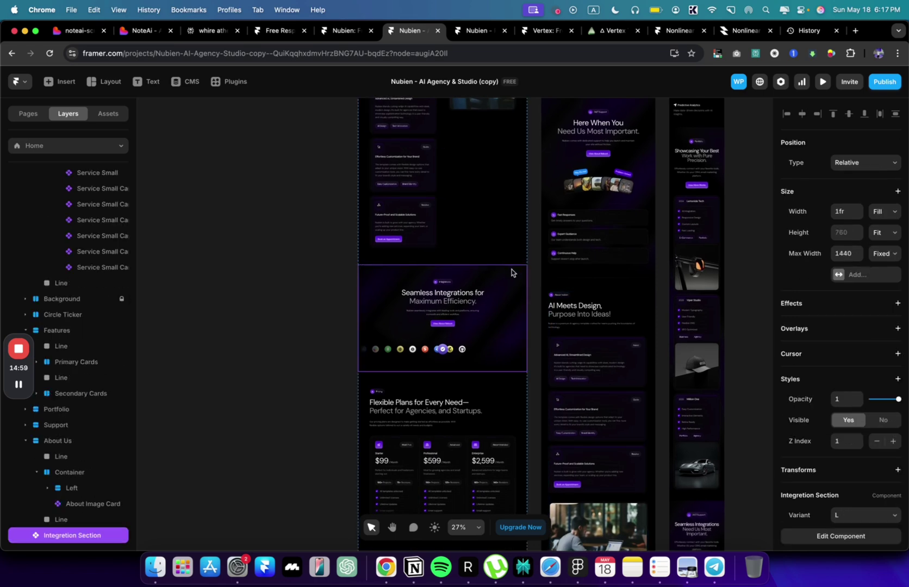
left_click(511, 259)
key("Escape")
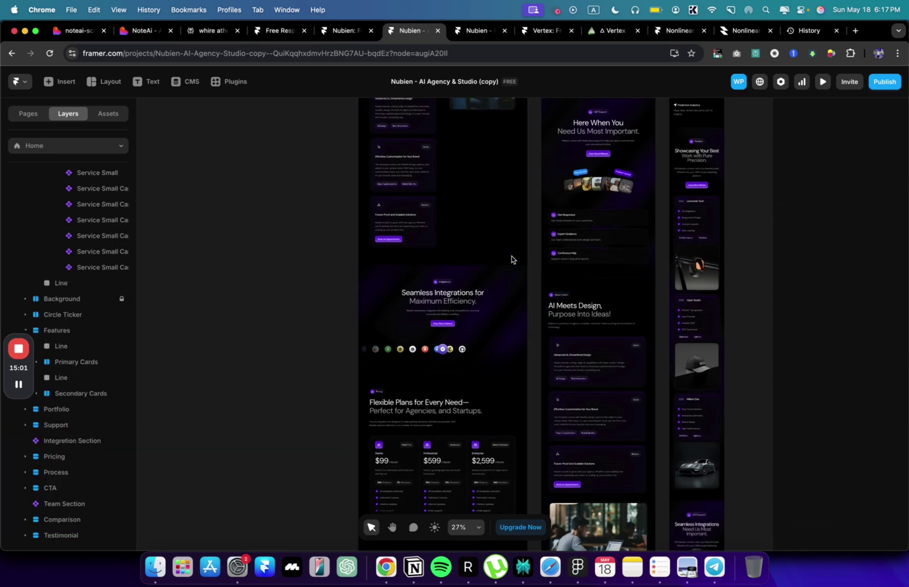
Delete the Integration section above the Pricing section.
scroll(511, 259, "down", 5)
scroll(500, 260, "up", 3)
left_click(493, 231)
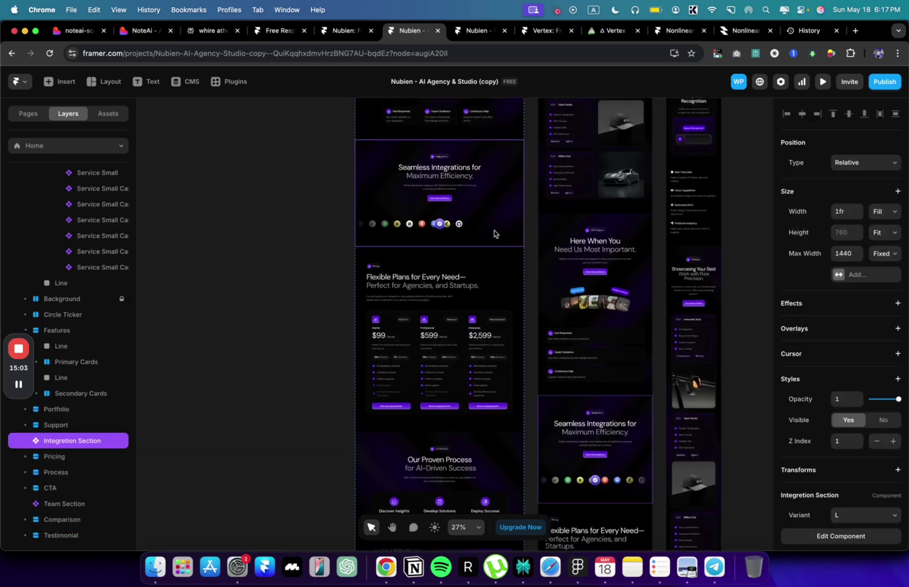
key("Delete")
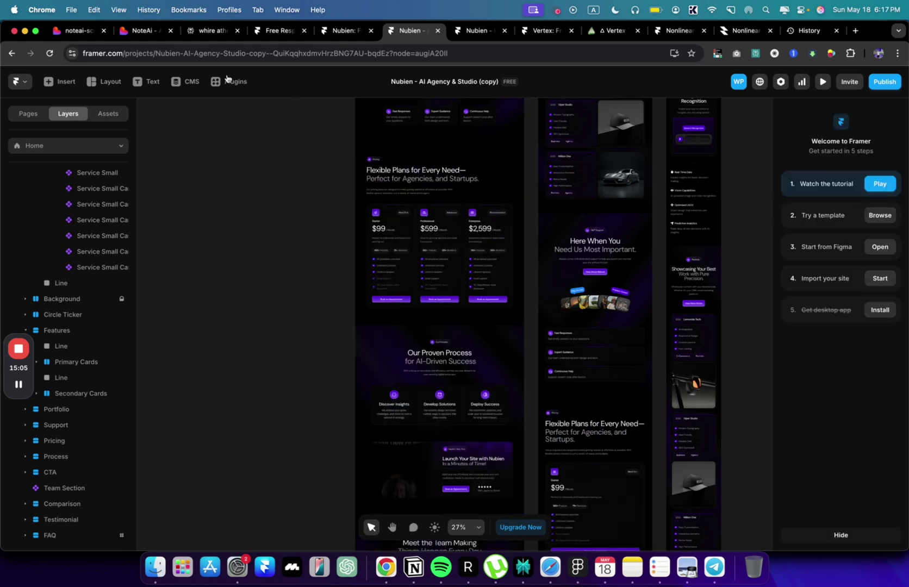
Compare the How It Works section in the Lovable project with the Pricing, Process and Features sections in Framer.
left_click(68, 32)
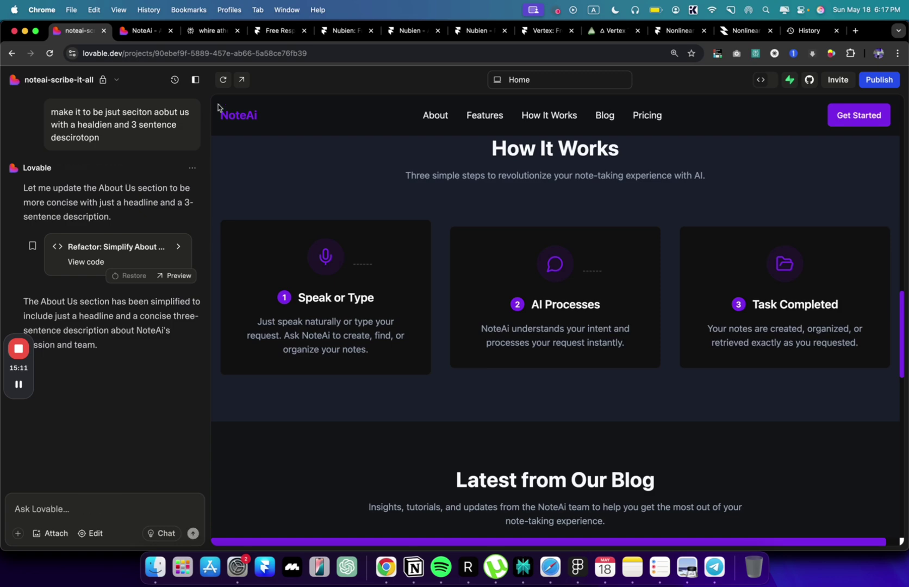
left_click(409, 31)
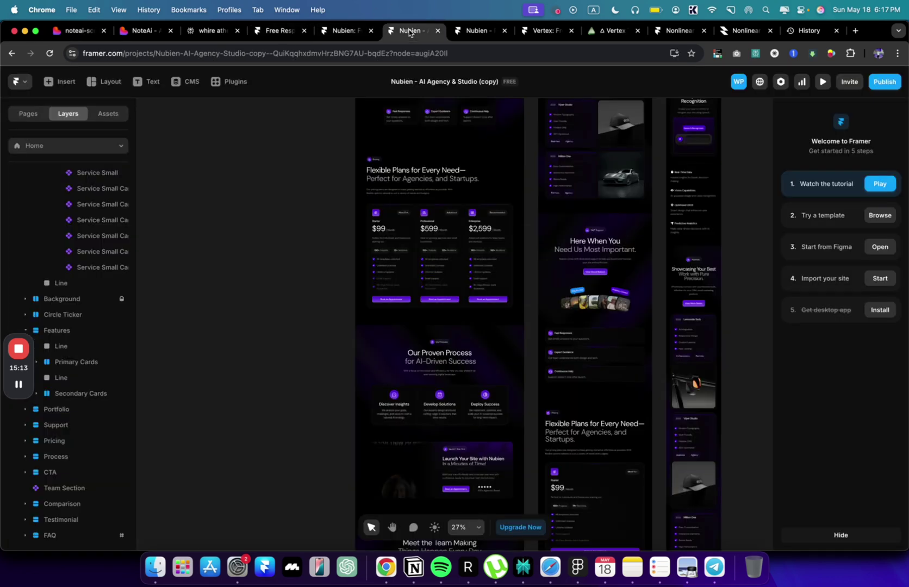
scroll(469, 309, "down", 3)
scroll(514, 259, "up", 5)
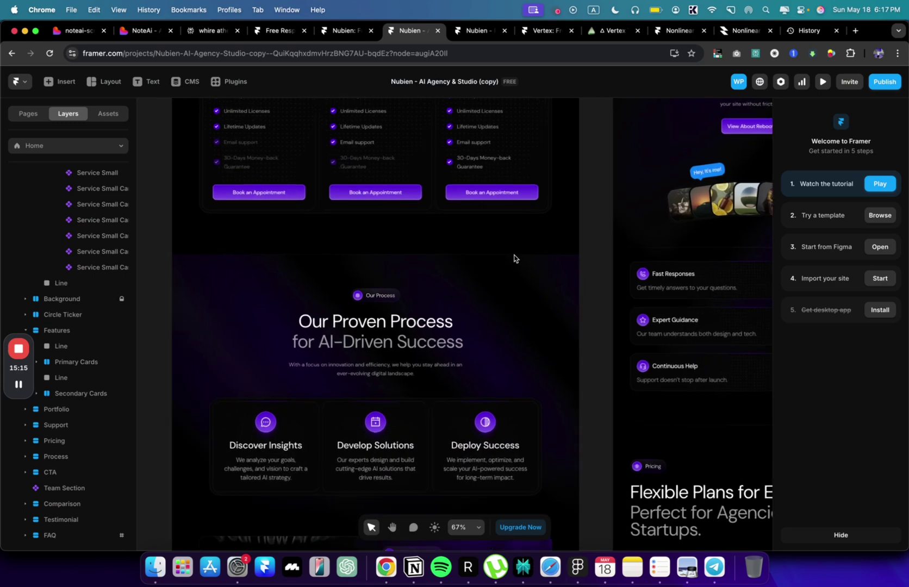
scroll(513, 258, "down", 4)
scroll(513, 258, "up", 10)
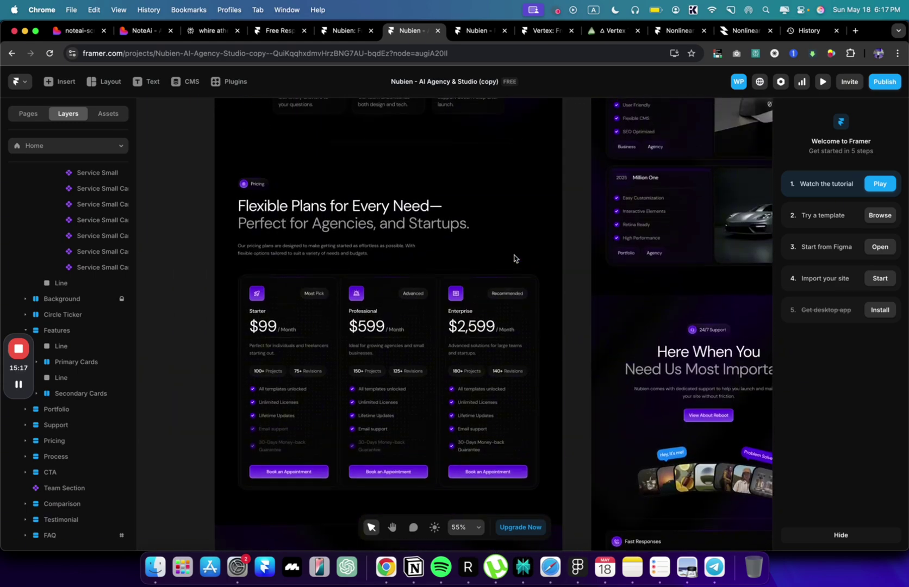
scroll(514, 258, "up", 10)
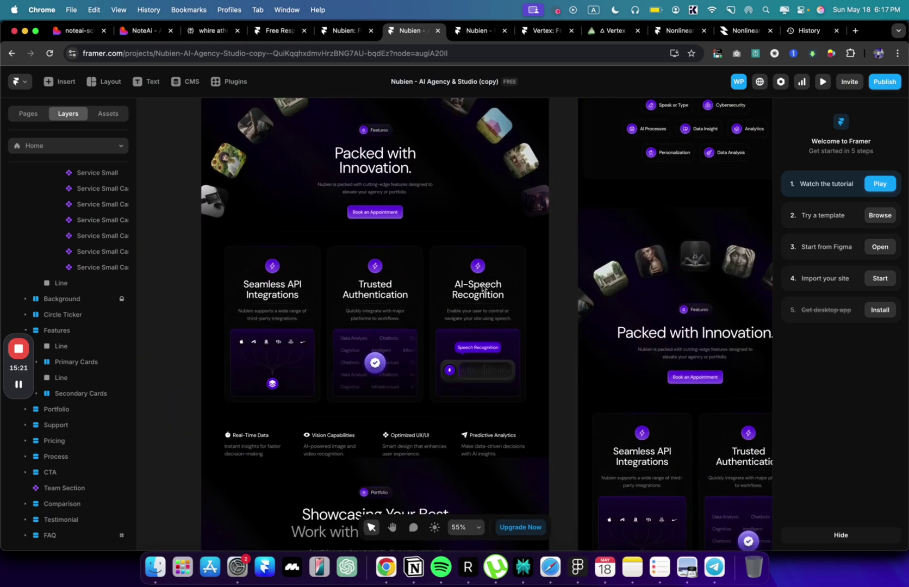
Delete the Features section and the Circle Ticker banner that follow the service tags.
left_click(541, 275)
key("Delete")
scroll(541, 276, "up", 1)
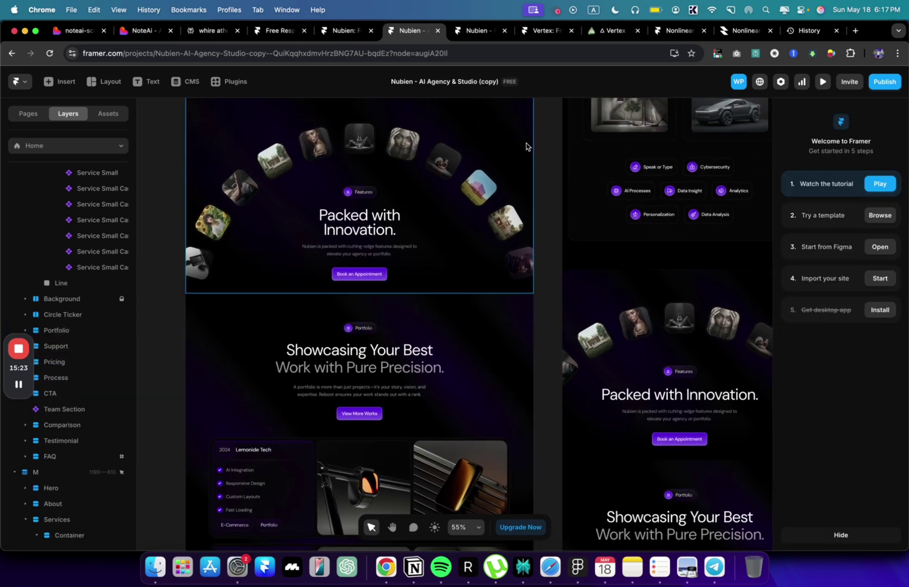
left_click(526, 146)
key("Delete")
Delete the Portfolio section and the content of the Support section that follows it.
left_click(487, 332)
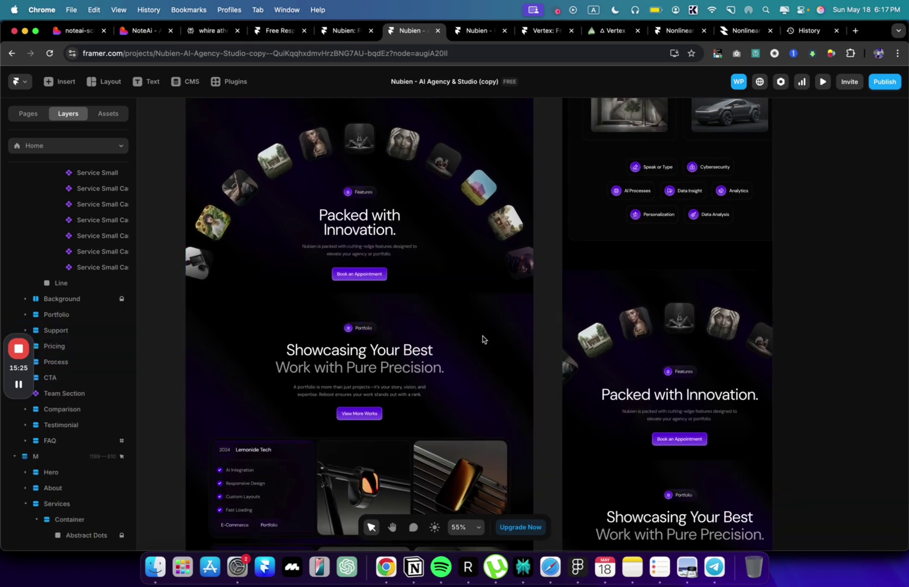
scroll(511, 206, "up", 3)
left_click(511, 206)
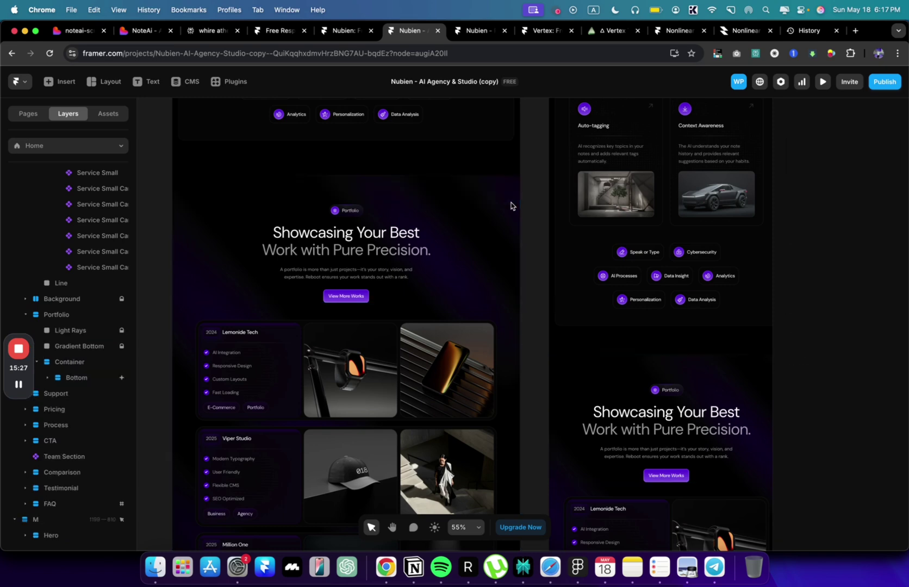
key("Delete")
key("Delete")
left_click(440, 204)
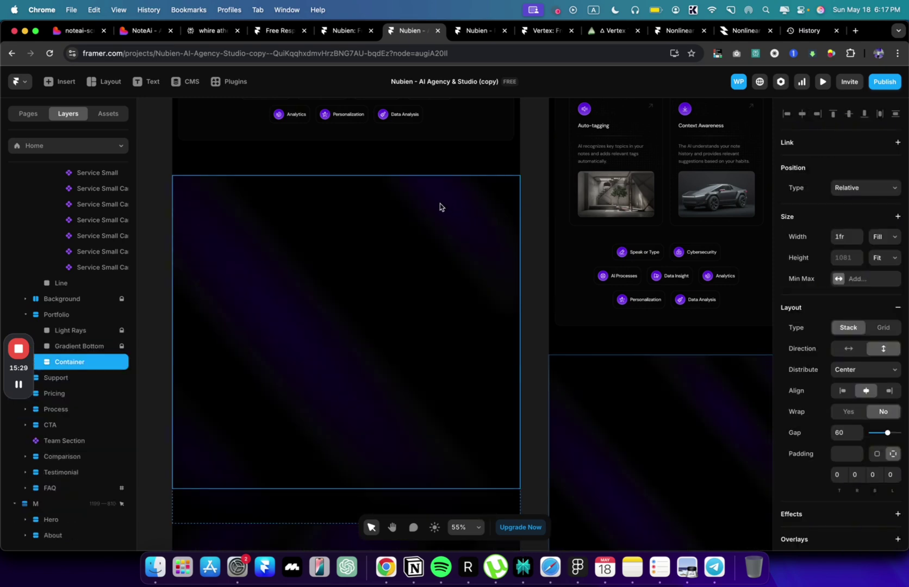
key("Delete")
left_click(440, 204)
key("Delete")
left_click(440, 202)
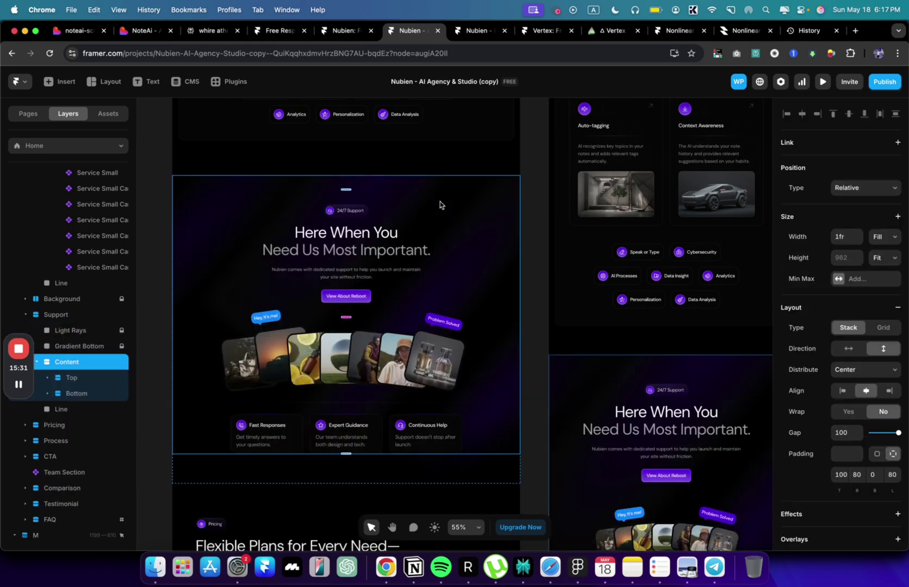
key("Delete")
Move the Pricing section below the Process section.
left_click(440, 201)
scroll(439, 201, "up", 5)
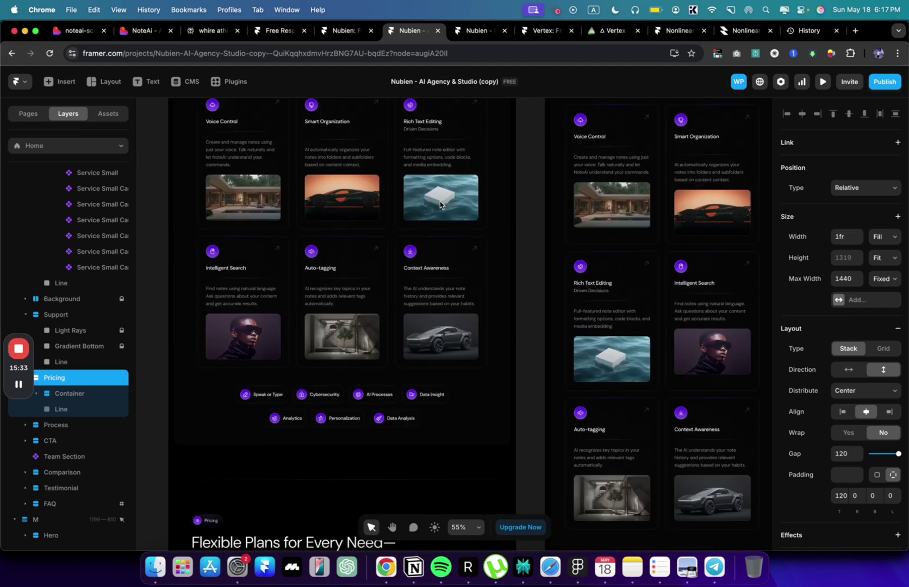
scroll(439, 246, "up", 5)
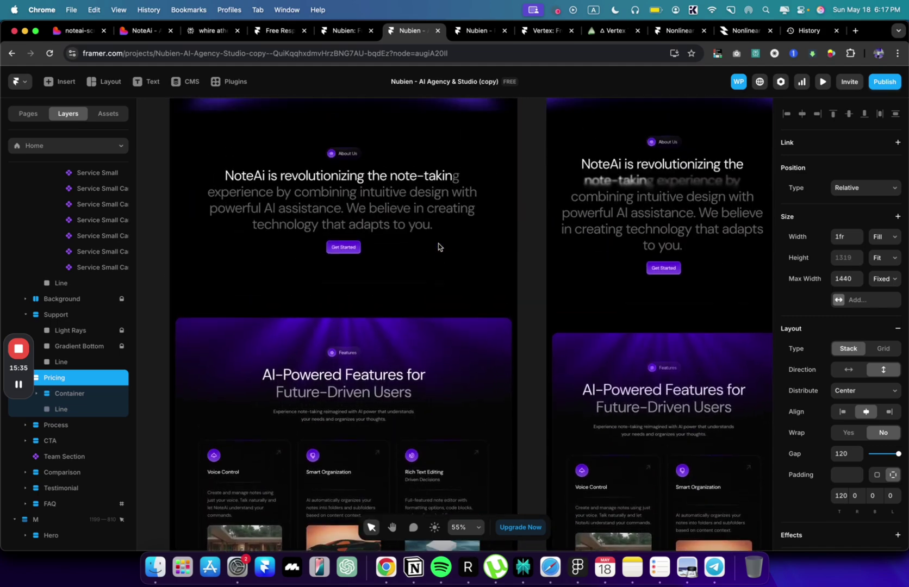
scroll(439, 246, "down", 15)
key("super+bracketleft")
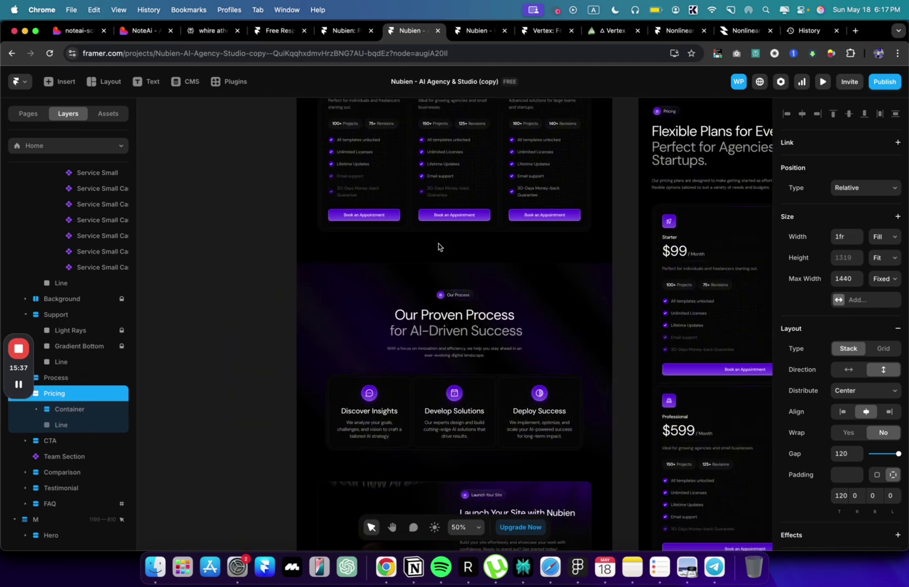
scroll(438, 247, "up", 5)
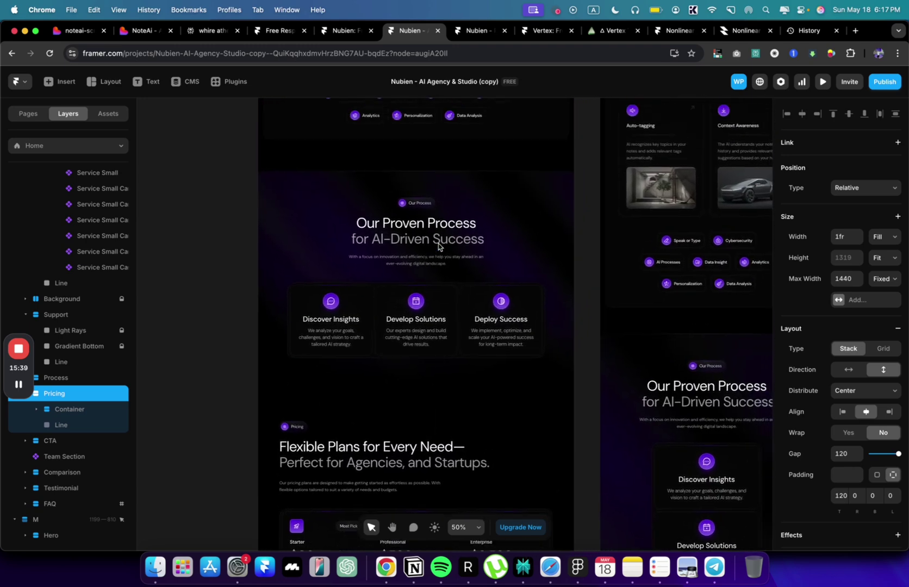
Delete the "Launch Your Site with Nubien" banner and its emptied CTA section below the pricing plans.
scroll(438, 250, "down", 7)
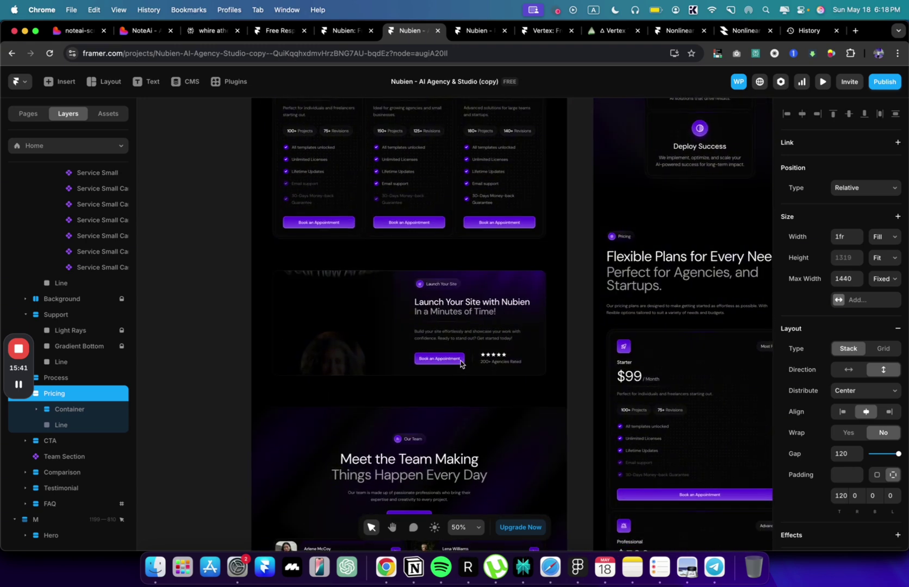
scroll(490, 267, "down", 4)
left_click(513, 266)
key("Delete")
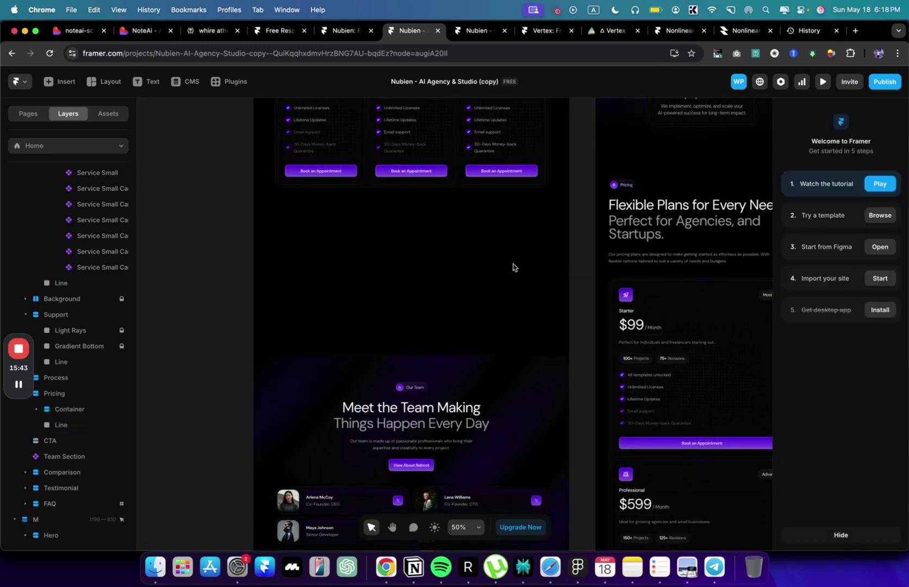
left_click(513, 266)
key("Delete")
Delete the Team section and select the Comparison section.
scroll(513, 268, "down", 5)
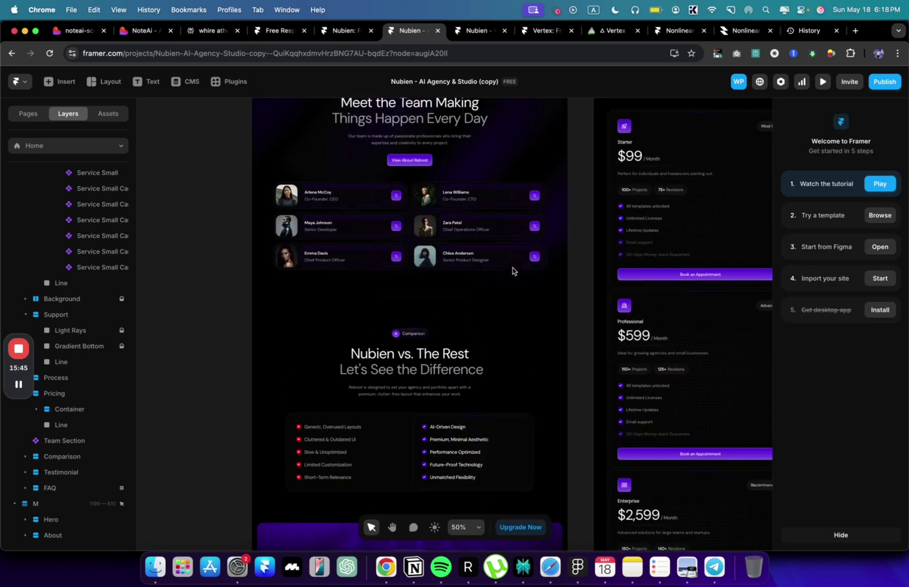
scroll(514, 266, "up", 2)
left_click(528, 137)
key("Delete")
left_click(529, 137)
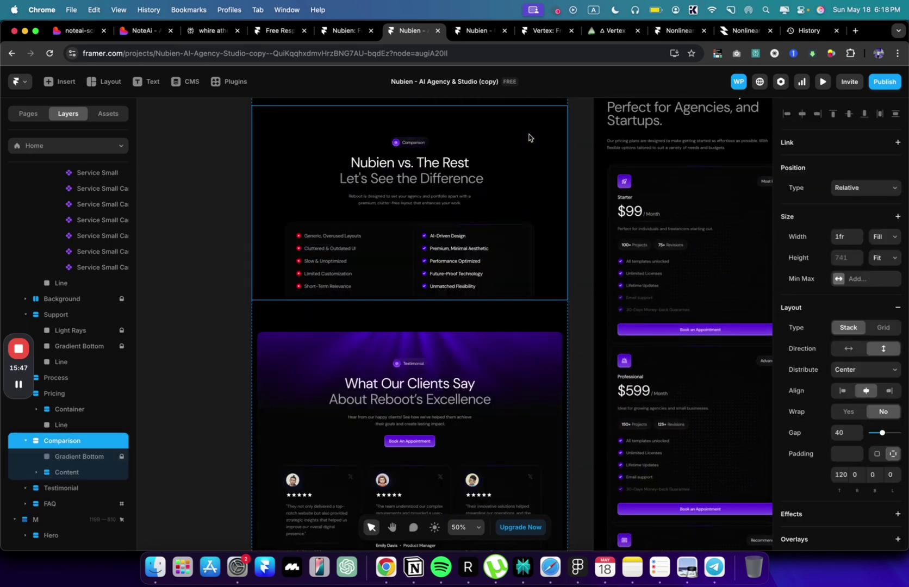
Delete the three second-row testimonial cards and the client logo strip from the Testimonial section.
scroll(460, 139, "up", 3)
scroll(463, 168, "down", 4)
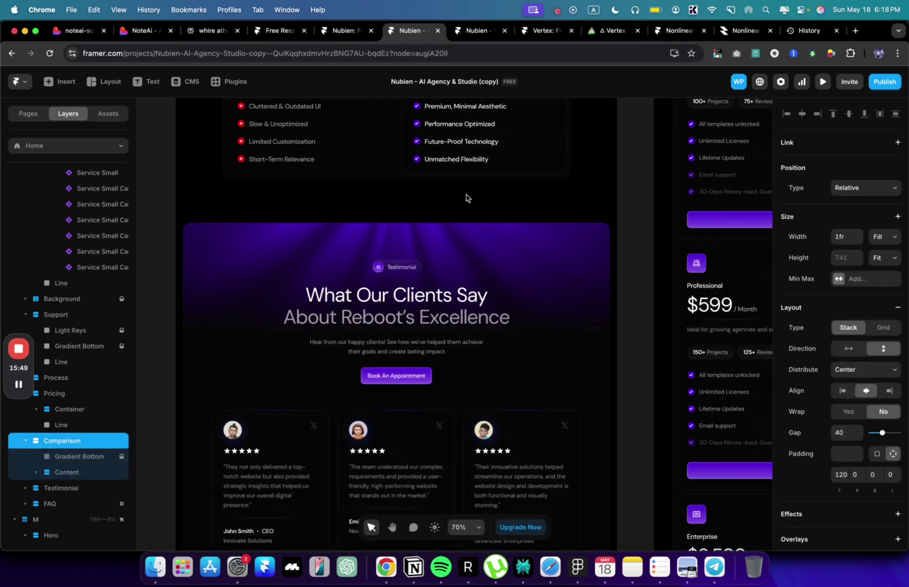
scroll(466, 198, "down", 4)
scroll(466, 198, "down", 3)
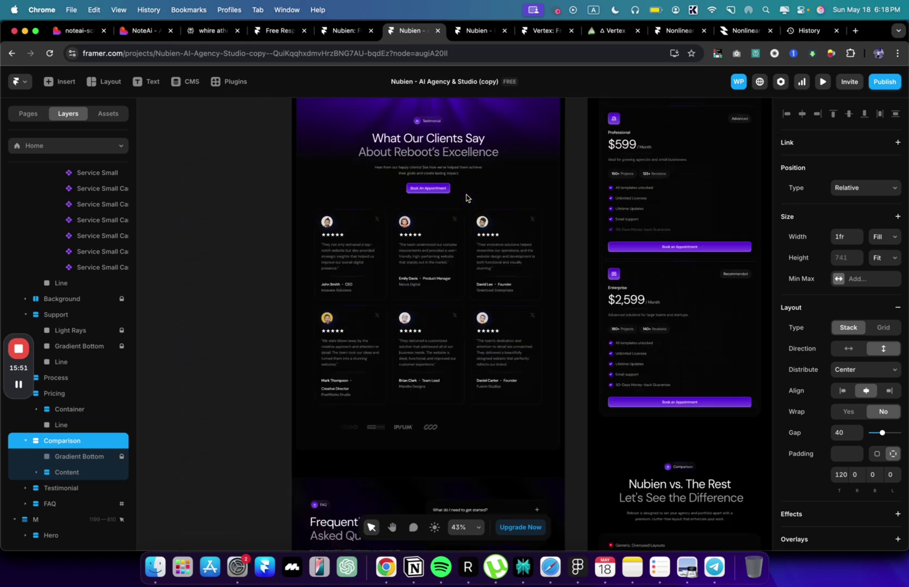
left_click(506, 331)
key("Delete")
left_click(435, 342)
key("Delete")
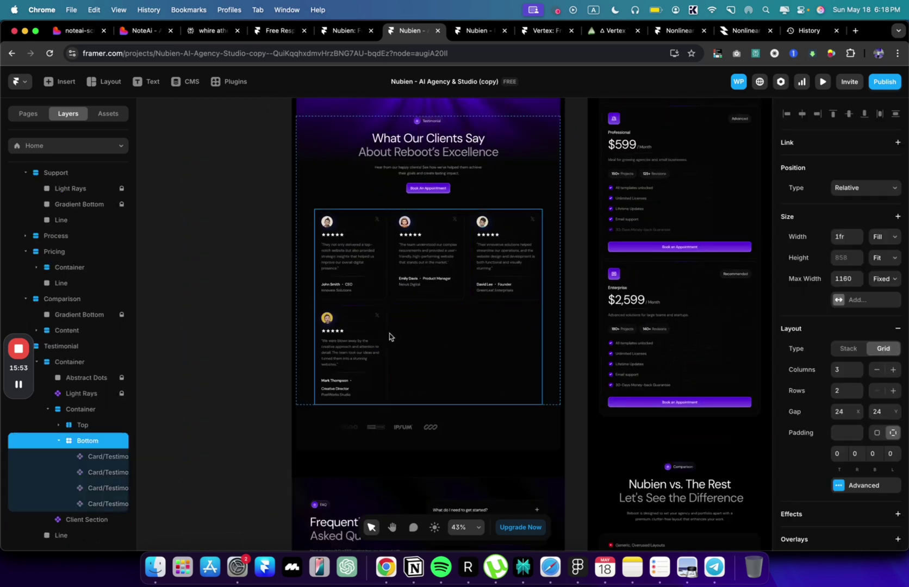
left_click(388, 333)
key("Delete")
left_click(450, 328)
key("Delete")
Review the remaining Framer sections from the testimonials down to the footer and back up to Our Process.
scroll(420, 372, "down", 2)
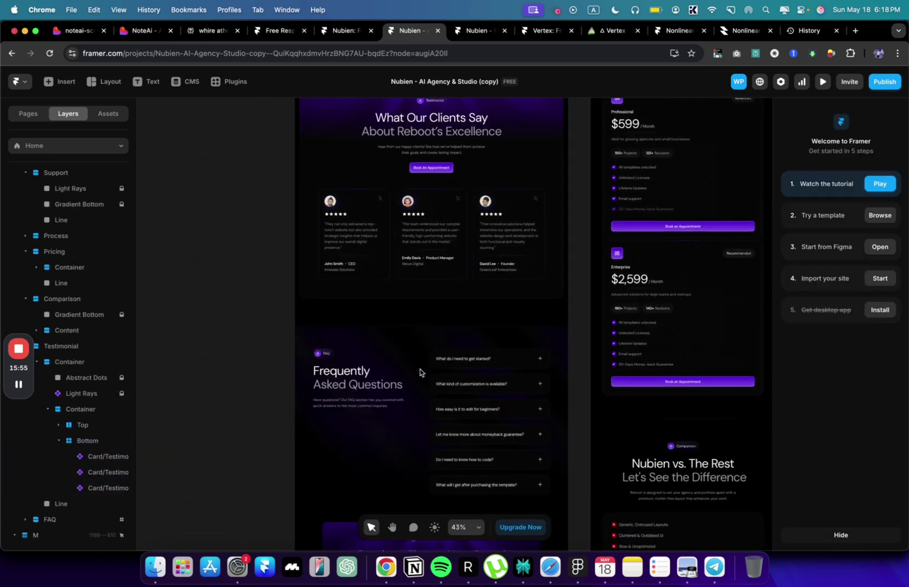
scroll(420, 372, "down", 10)
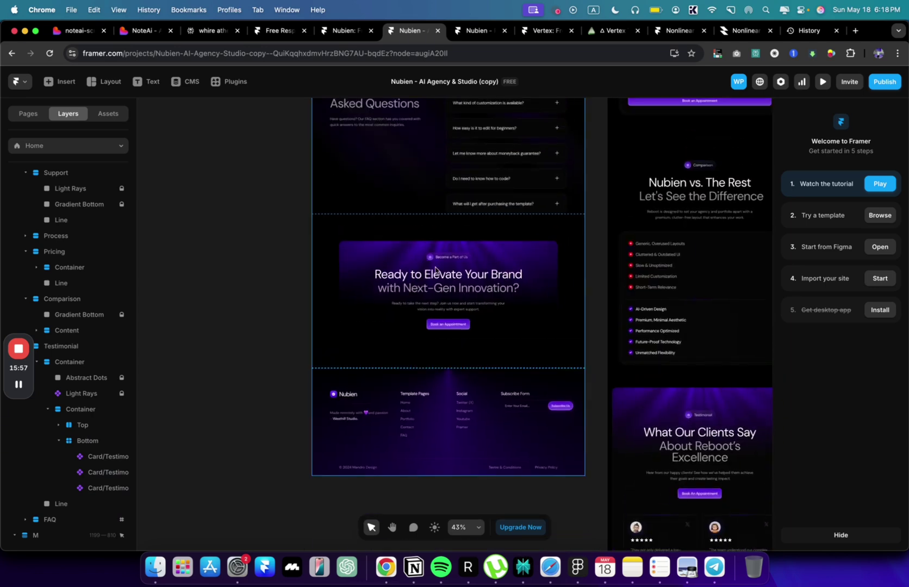
scroll(435, 269, "up", 3)
scroll(435, 316, "down", 2)
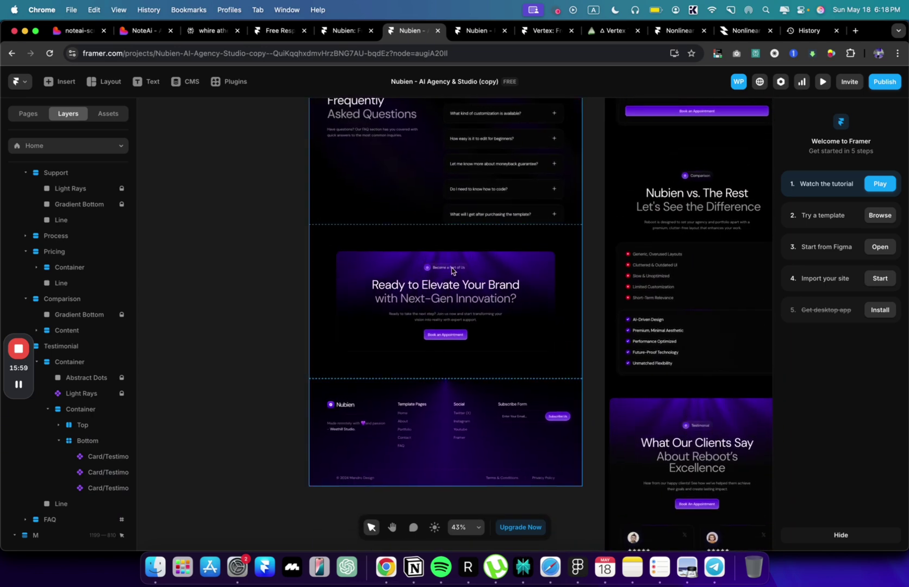
scroll(452, 270, "up", 20)
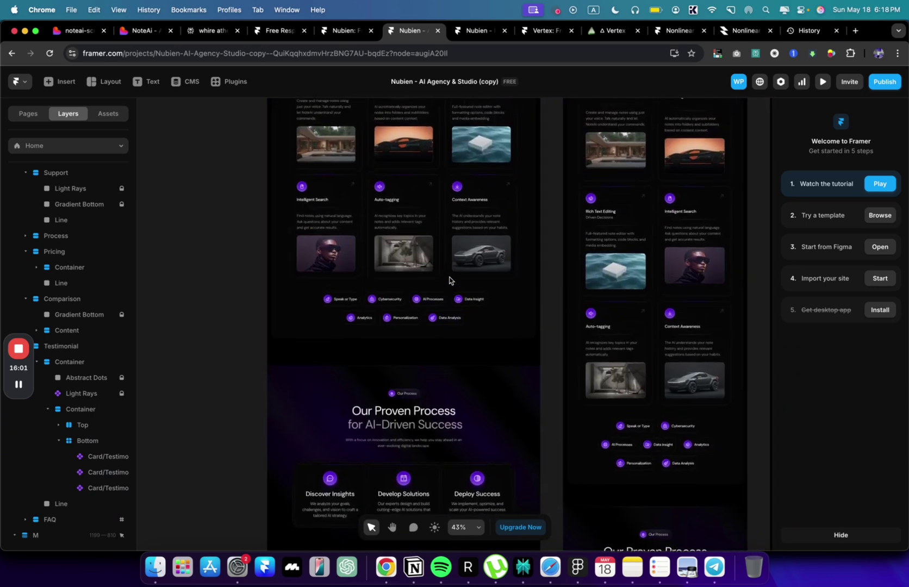
scroll(449, 281, "down", 15)
scroll(449, 281, "left", 3)
left_click(461, 244)
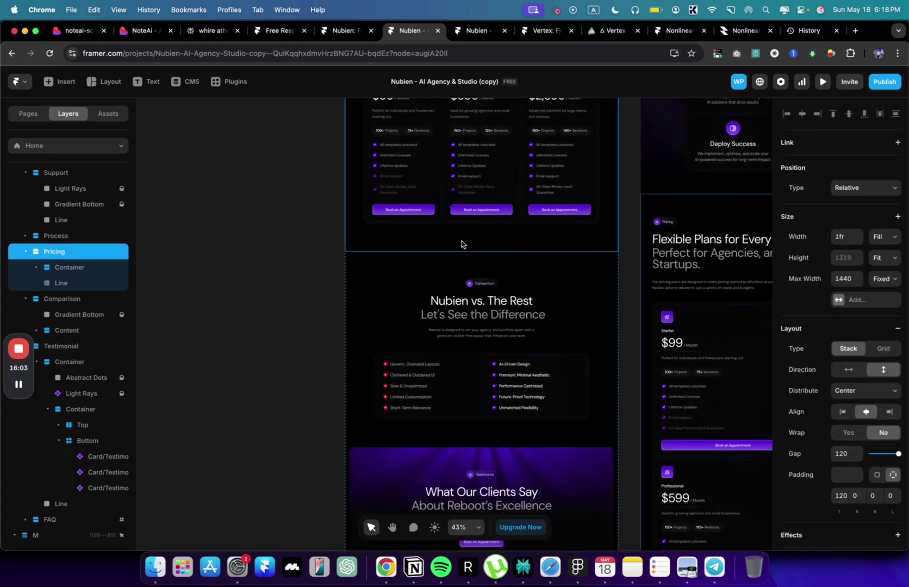
scroll(460, 245, "down", 8)
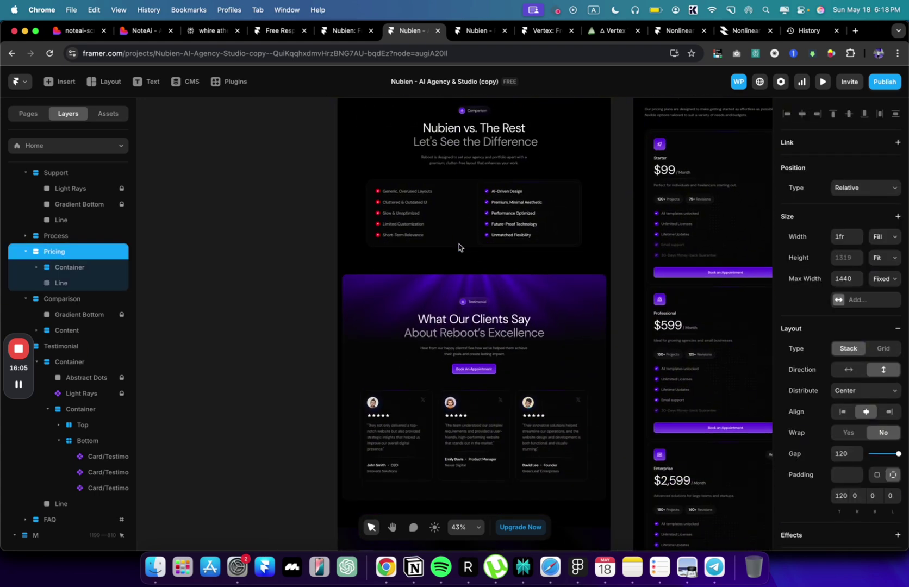
scroll(459, 244, "down", 3)
scroll(459, 244, "up", 10)
scroll(458, 244, "up", 6)
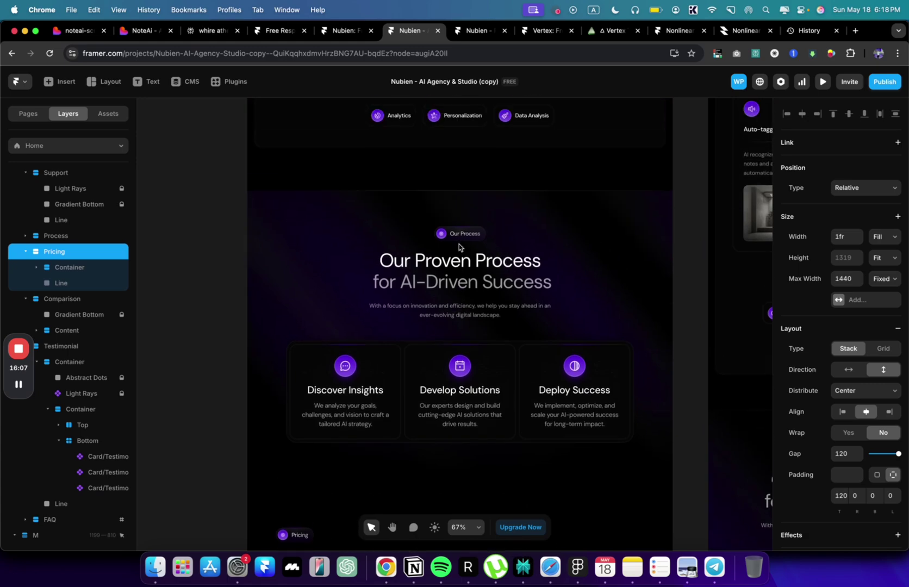
Fill the three Our Process cards with Lovable's "Speak or Type", "AI Processes" and "Task Completed" titles and their descriptions.
scroll(459, 244, "up", 8)
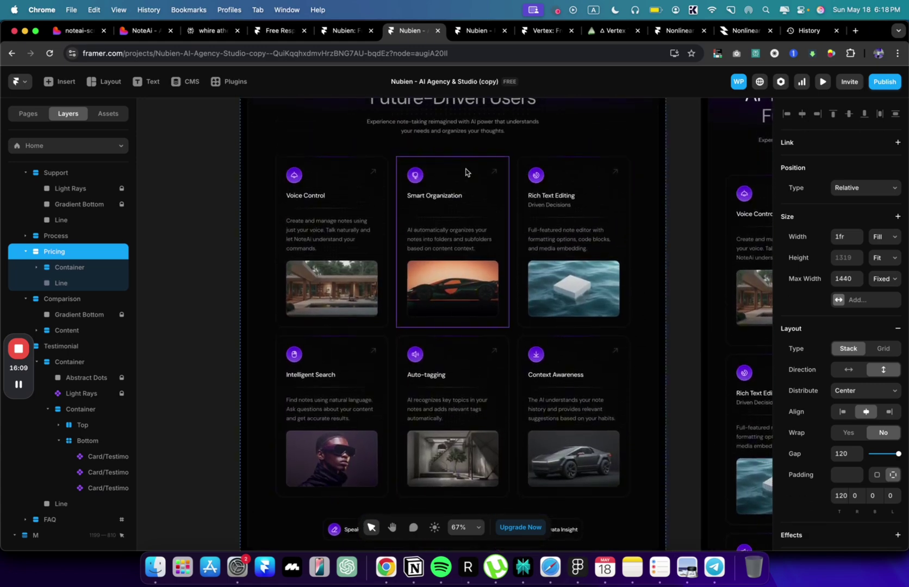
scroll(457, 181, "up", 10)
scroll(454, 222, "down", 8)
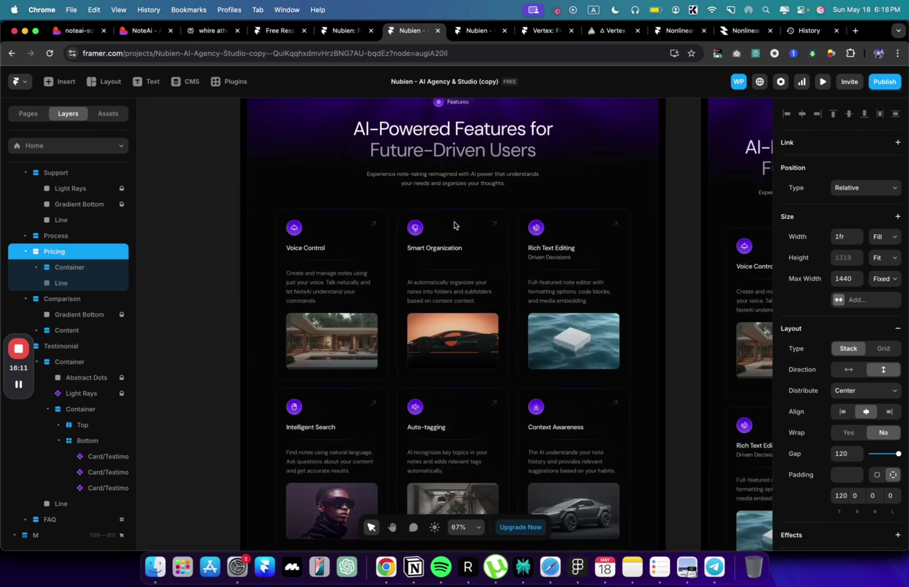
scroll(454, 225, "down", 10)
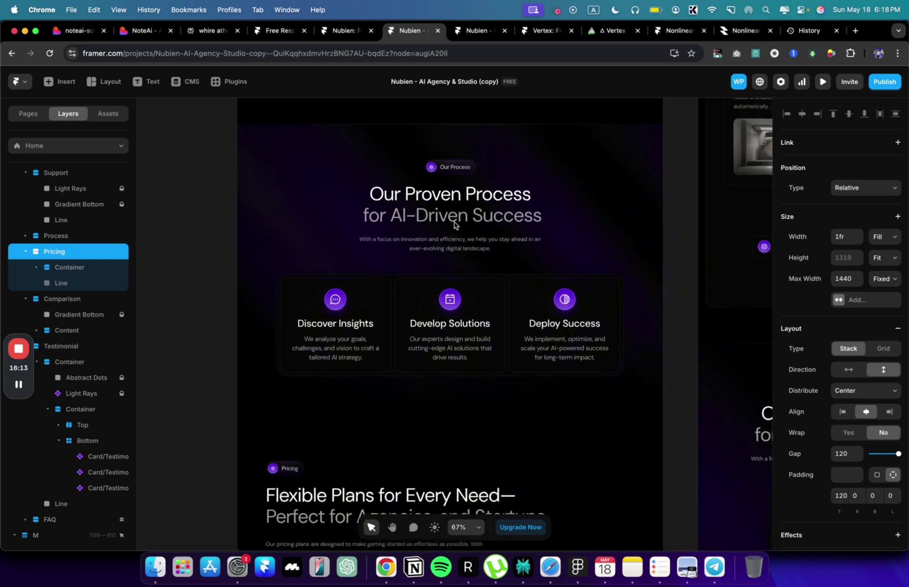
scroll(454, 221, "up", 2)
left_click(71, 28)
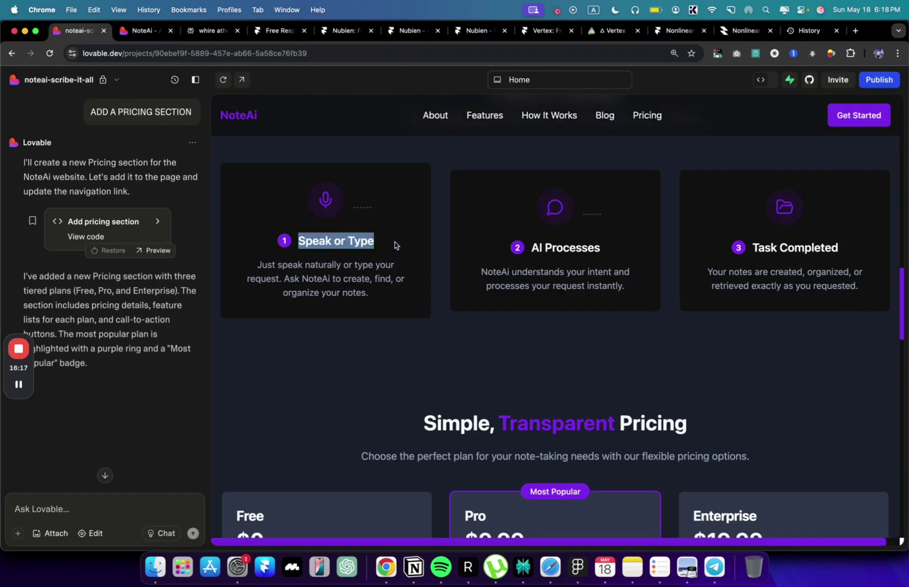
left_click(407, 30)
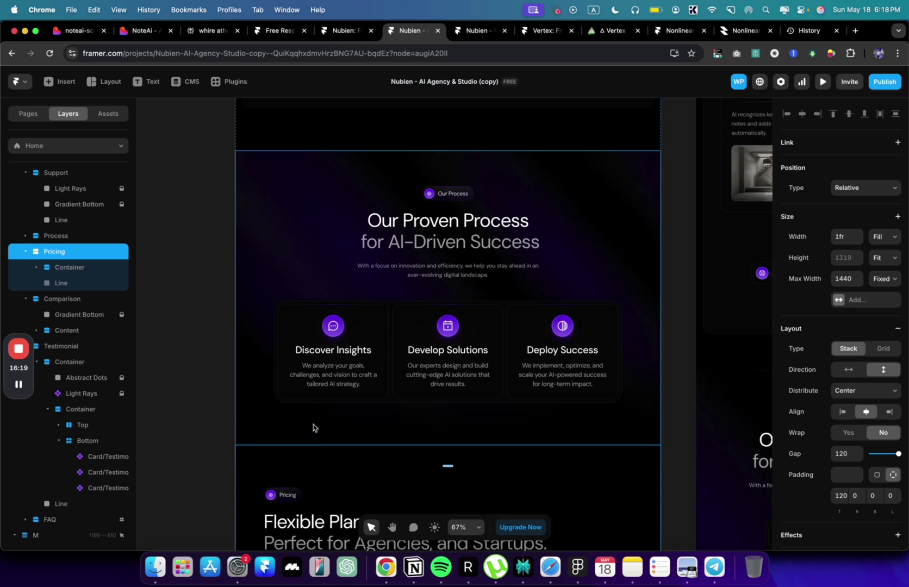
left_click(307, 394)
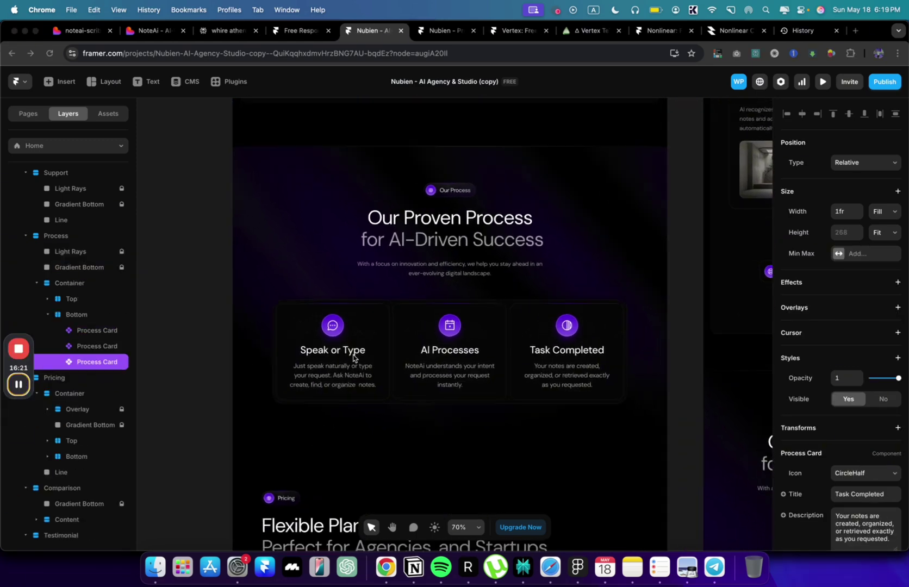
scroll(354, 351, "up", 3)
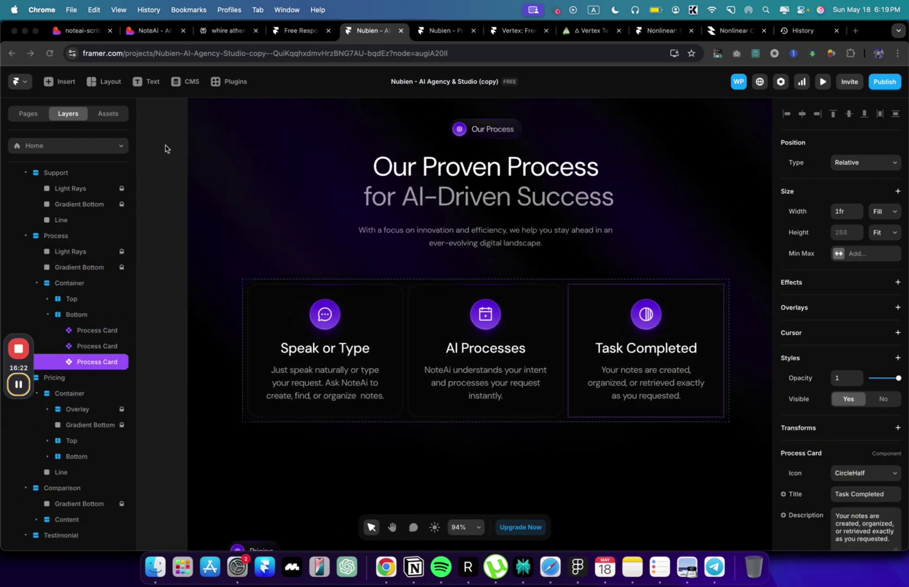
Replace the Our Process subtitle in Framer with Lovable's "Three simple steps to revolutionize your note-taking experience with AI.".
left_click(88, 31)
scroll(524, 261, "up", 5)
left_click_drag(686, 363, 350, 349)
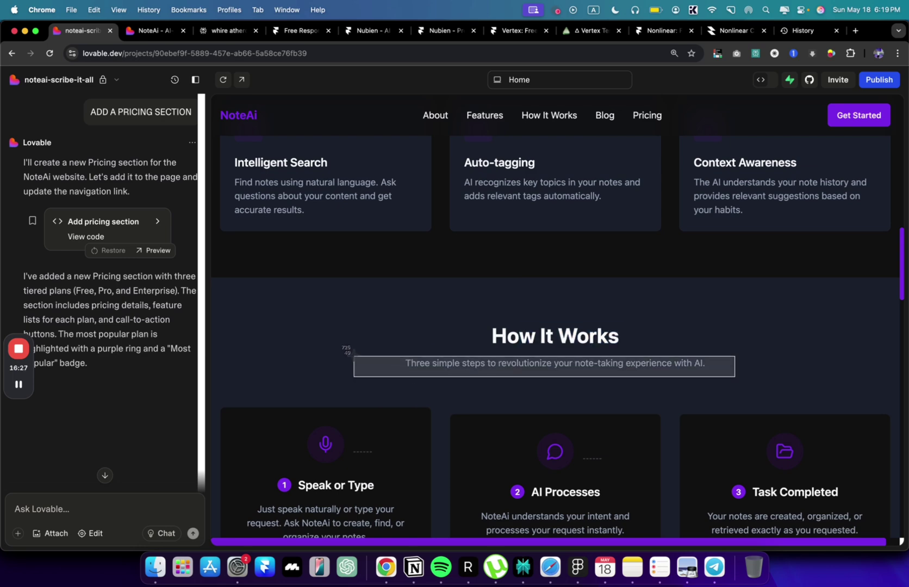
left_click(349, 350)
left_click(446, 33)
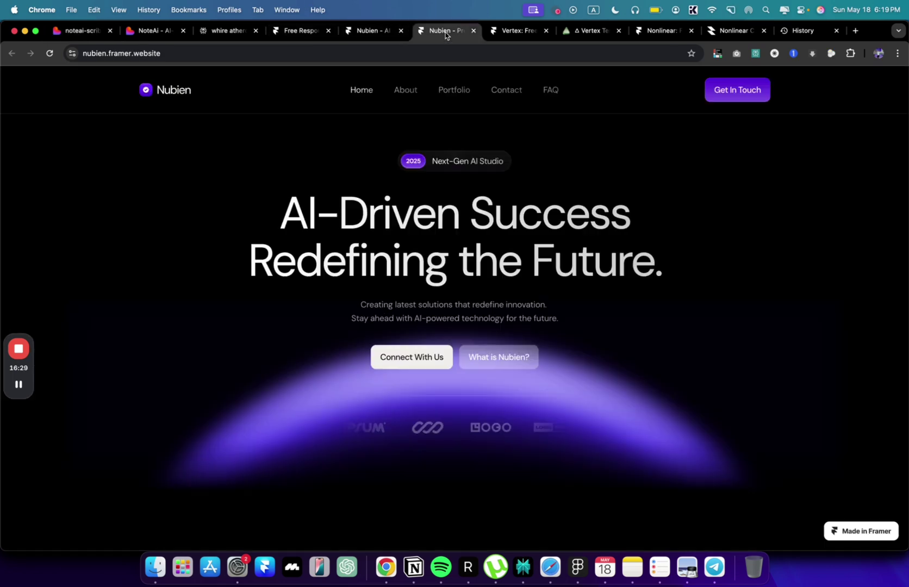
left_click(371, 31)
left_click(416, 228)
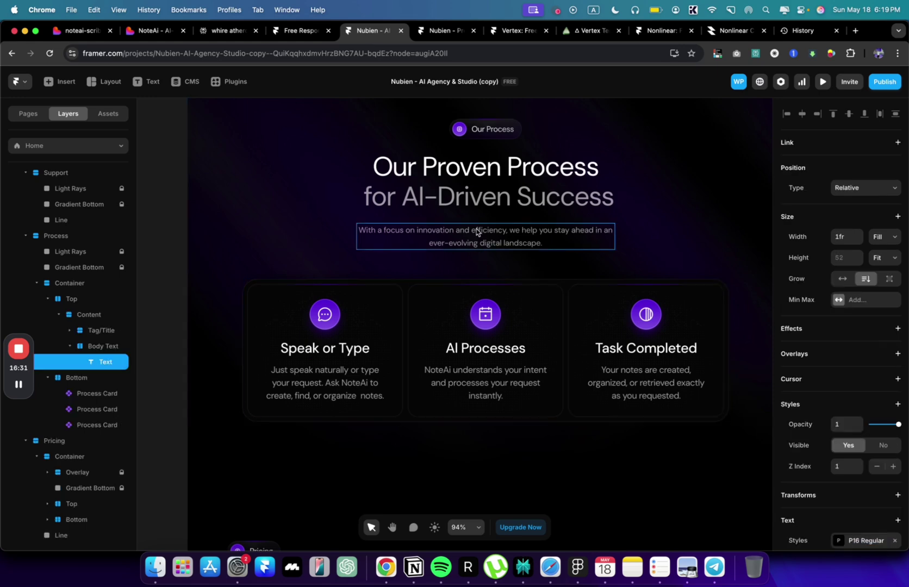
double_click(476, 229)
key("super+a")
Change the process section's heading to "How It Works", taken from Lovable, and delete the grey second heading line.
left_click(77, 32)
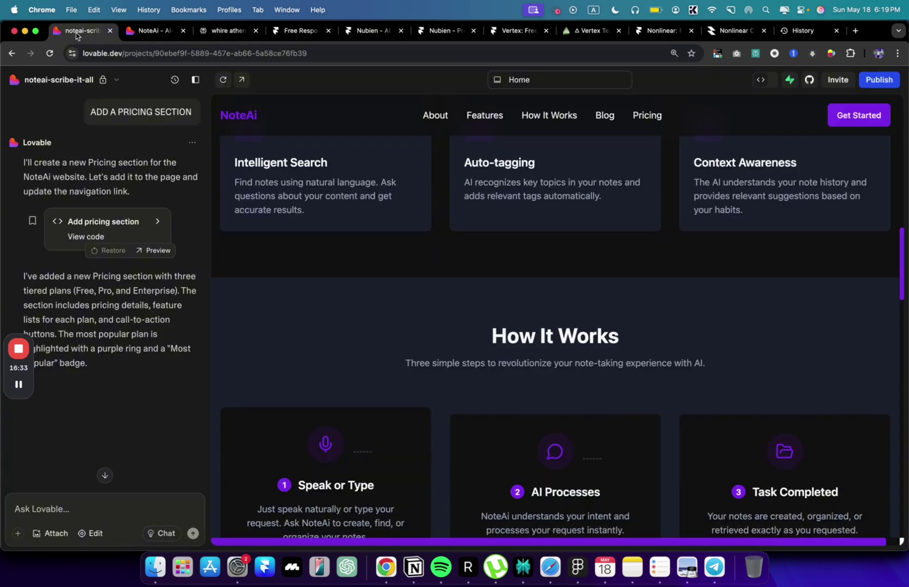
left_click_drag(601, 313, 458, 357)
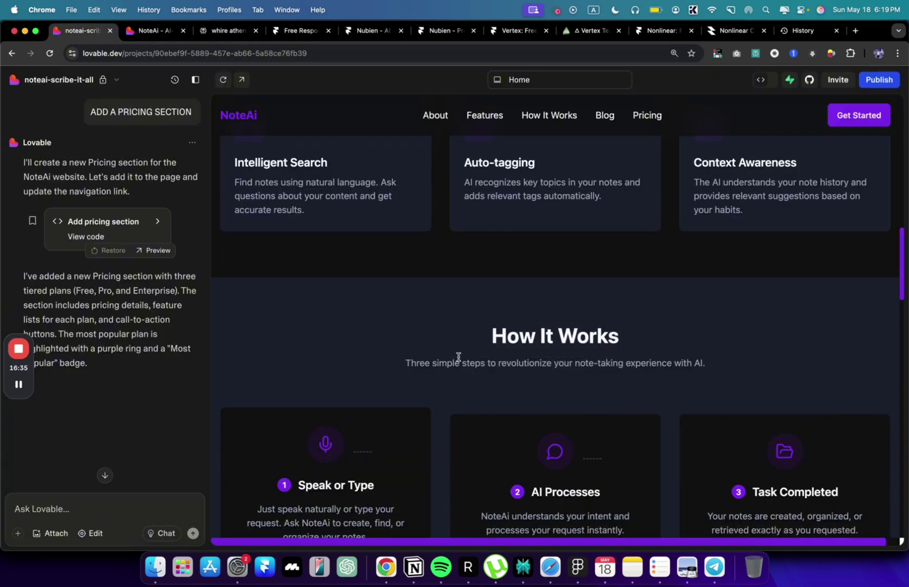
left_click(447, 31)
left_click(373, 31)
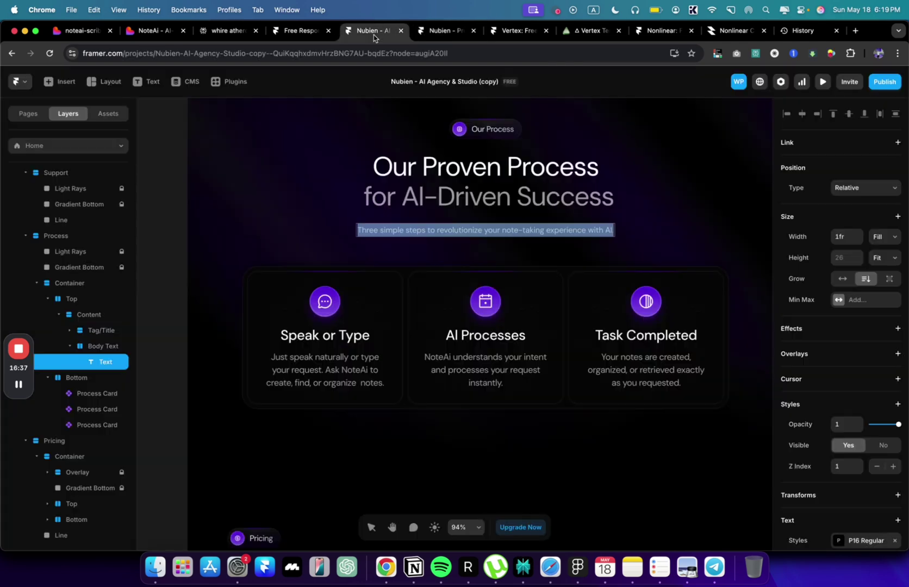
left_click(477, 172)
key("super+a")
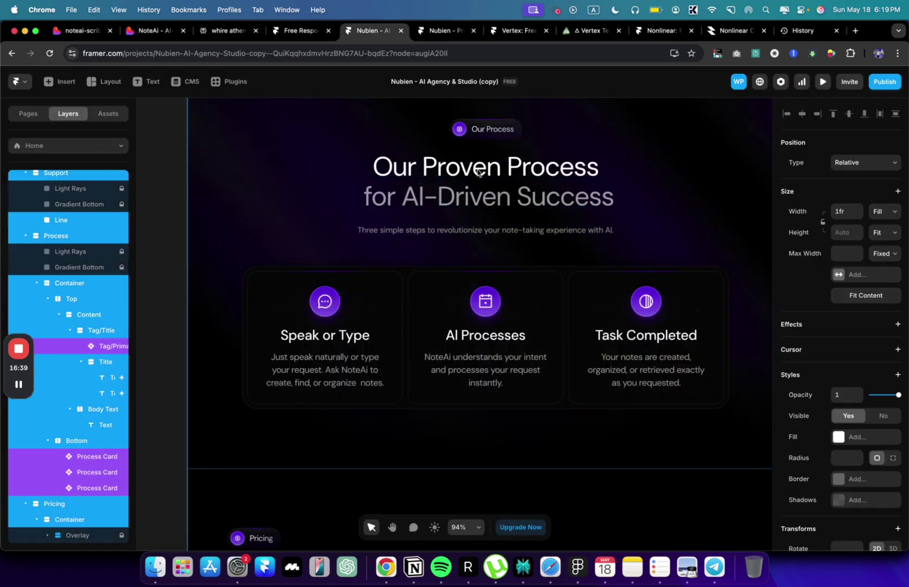
left_click(177, 228)
double_click(501, 173)
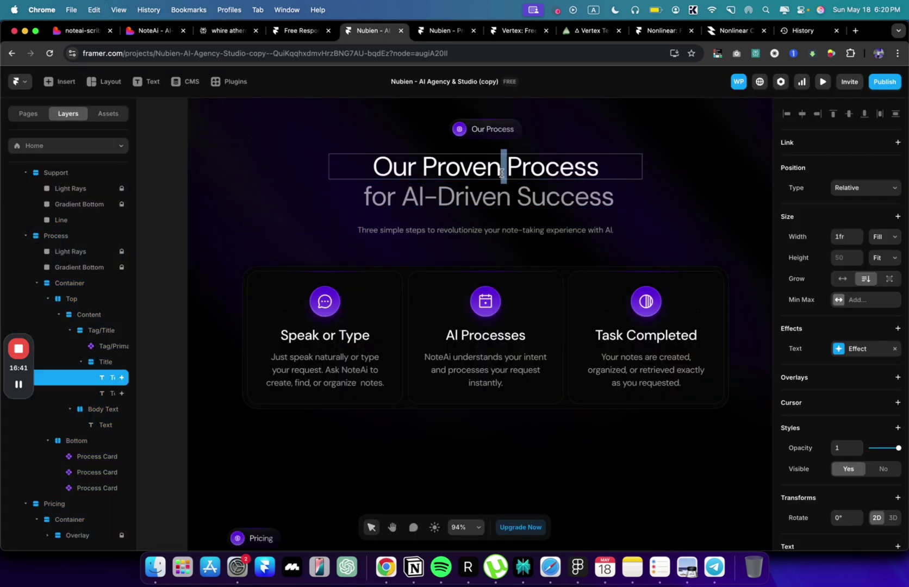
key("super+a")
type("How It Works")
left_click(516, 197)
key("BackSpace")
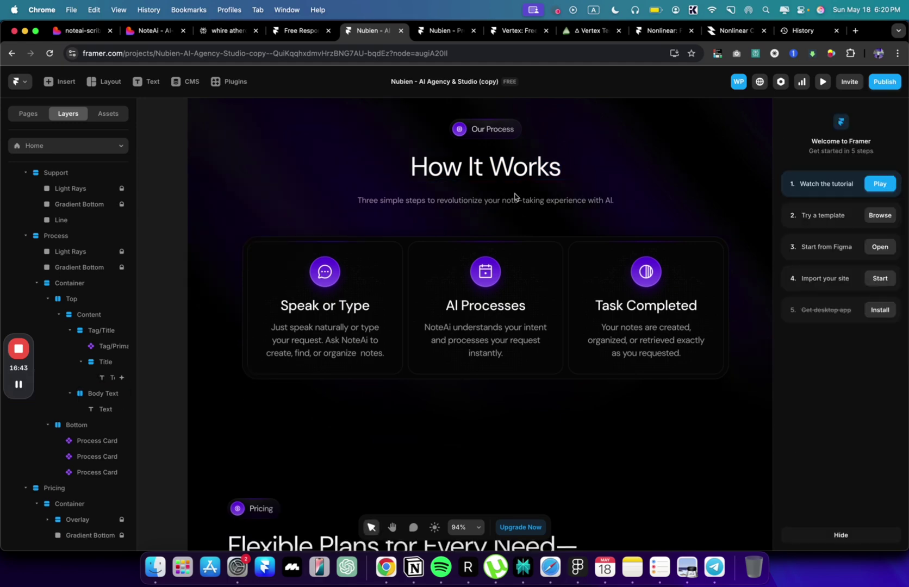
Switch to Lovable and copy the subtitle under the "Simple, Transparent Pricing" heading.
scroll(516, 197, "down", 3)
scroll(516, 197, "down", 4)
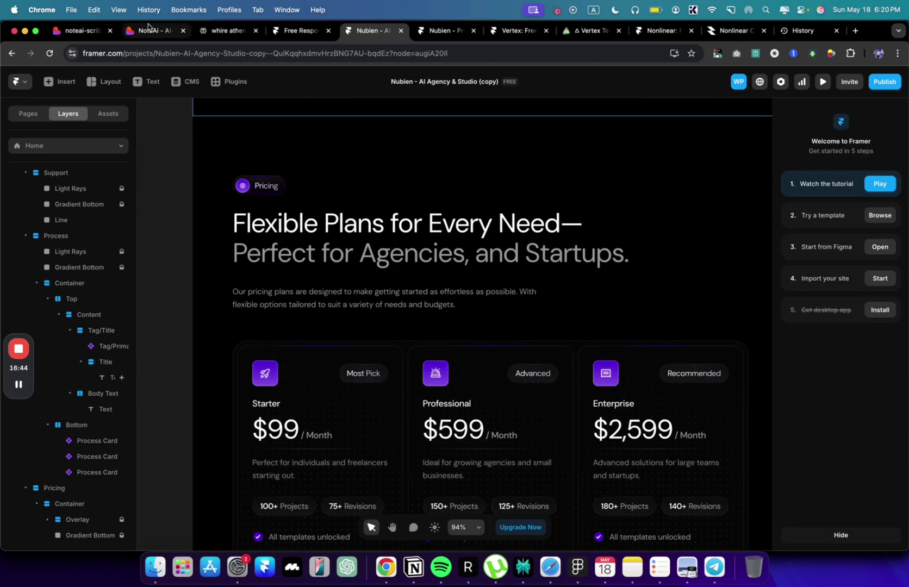
left_click(76, 30)
scroll(338, 220, "down", 8)
scroll(339, 221, "up", 3)
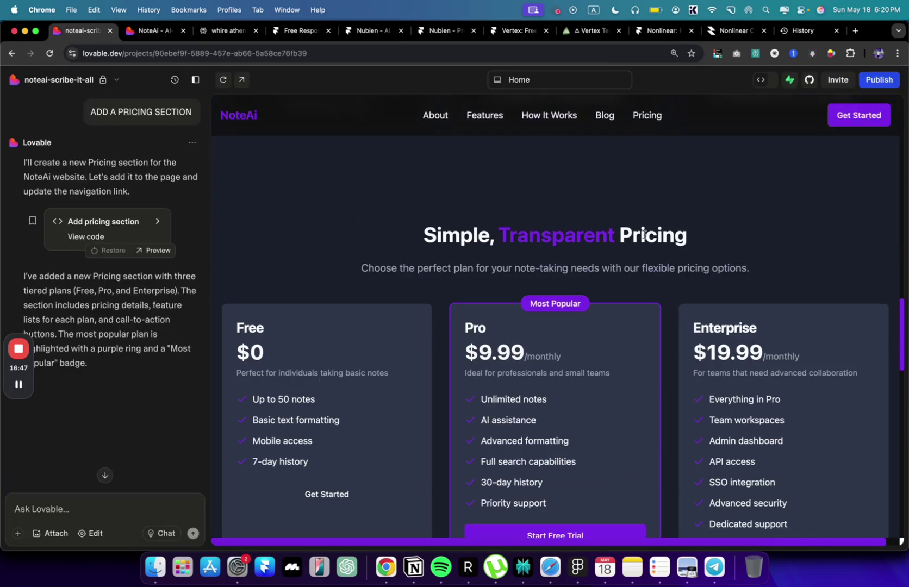
left_click_drag(685, 238, 449, 240)
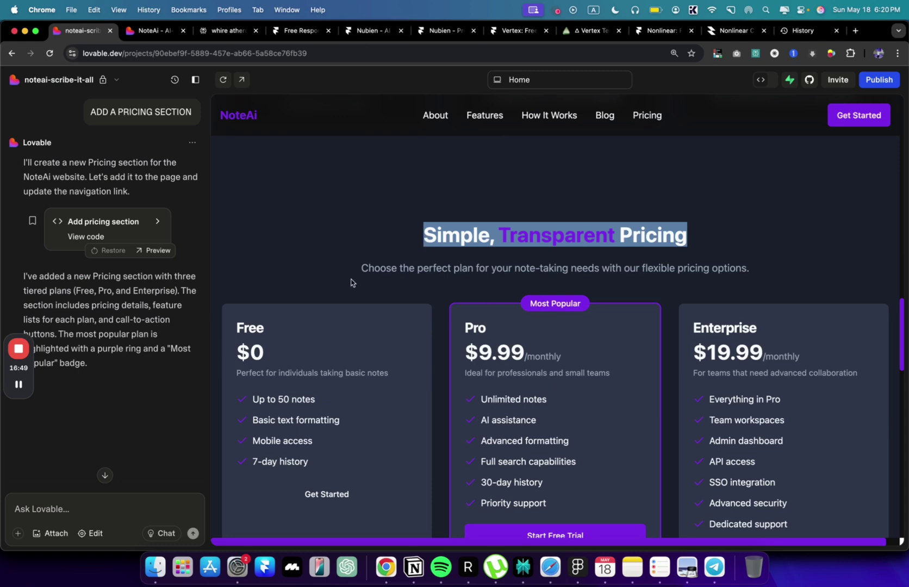
left_click_drag(351, 280, 806, 294)
key("cmd+c")
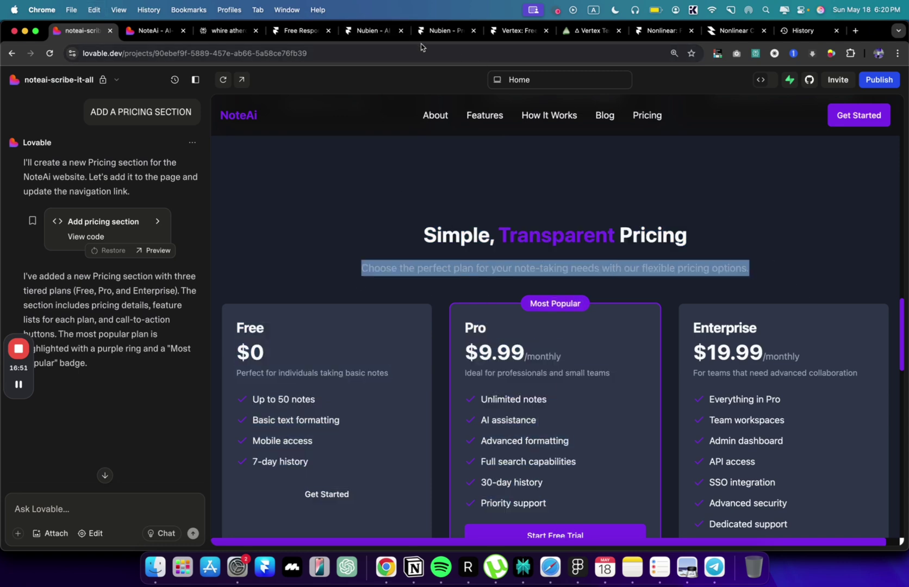
Replace the Pricing section's body text in Framer with "Choose the perfect plan for your note-taking needs with our flexible pricing options.".
left_click(391, 30)
left_click(306, 273)
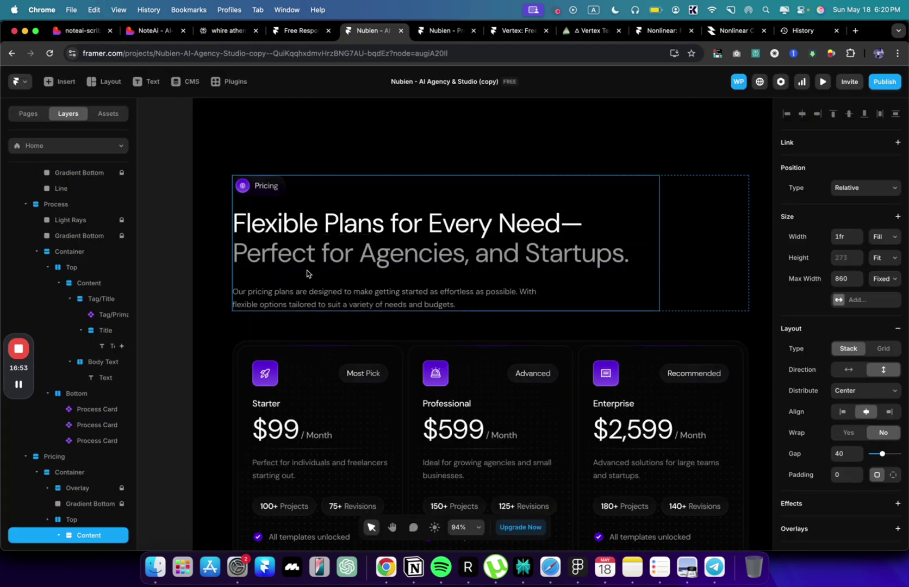
double_click(309, 294)
key("cmd+a")
key("cmd+v")
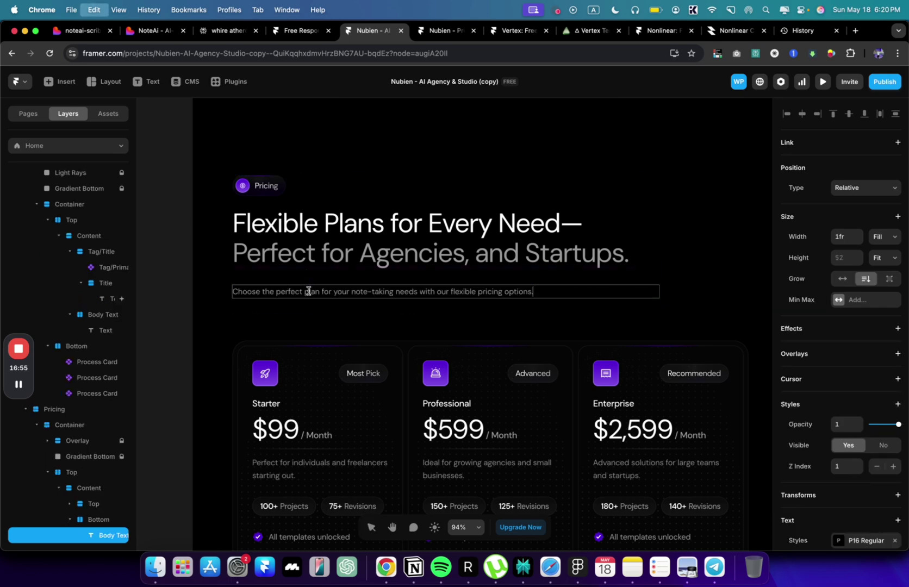
key("Escape")
left_click(389, 251)
double_click(401, 250)
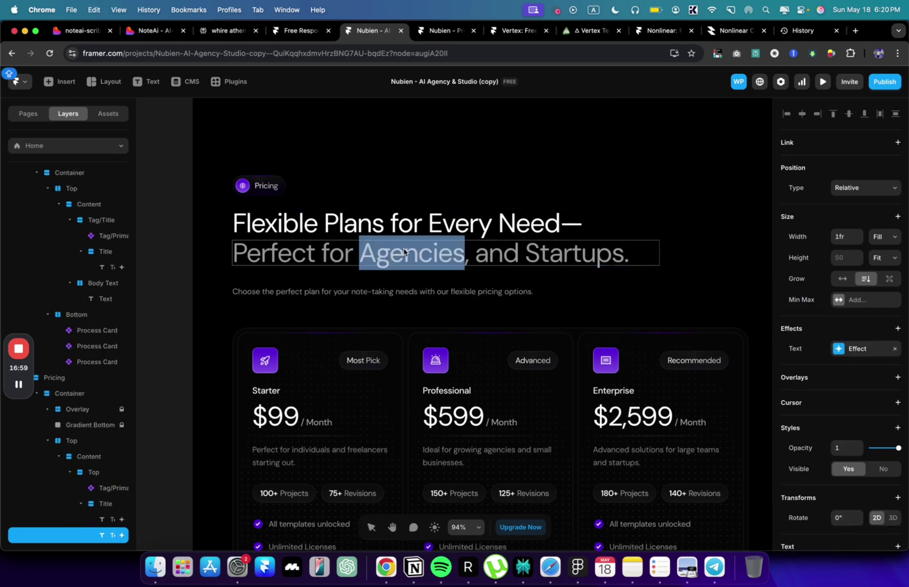
scroll(401, 304, "down", 5)
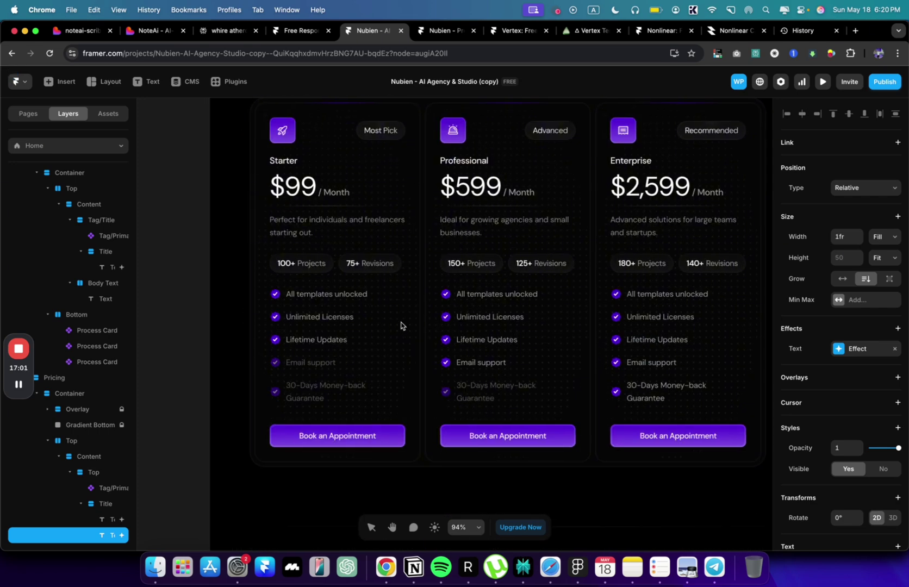
key("Escape")
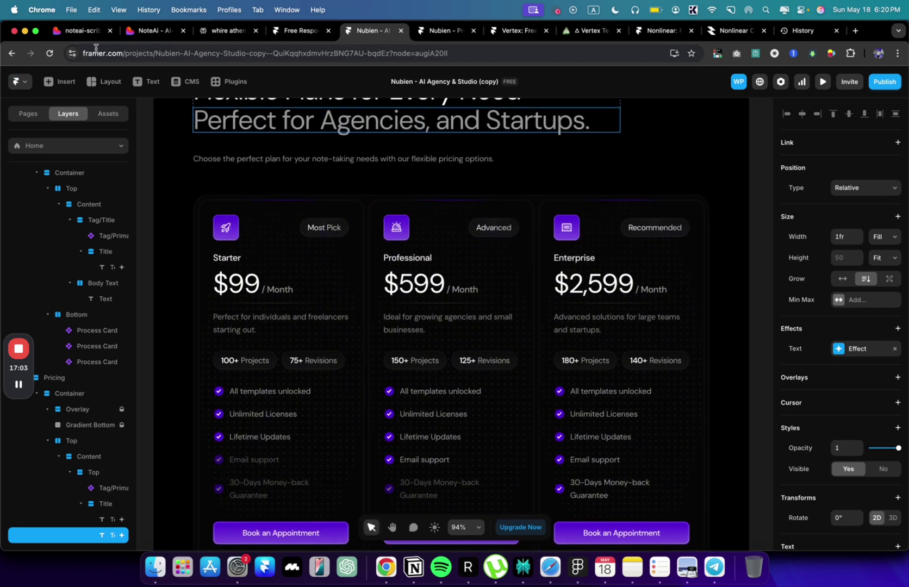
Examine the Free, Pro and Enterprise plans in Lovable's pricing section, and return to the Framer project.
left_click(82, 30)
scroll(403, 260, "down", 1)
scroll(403, 260, "down", 3)
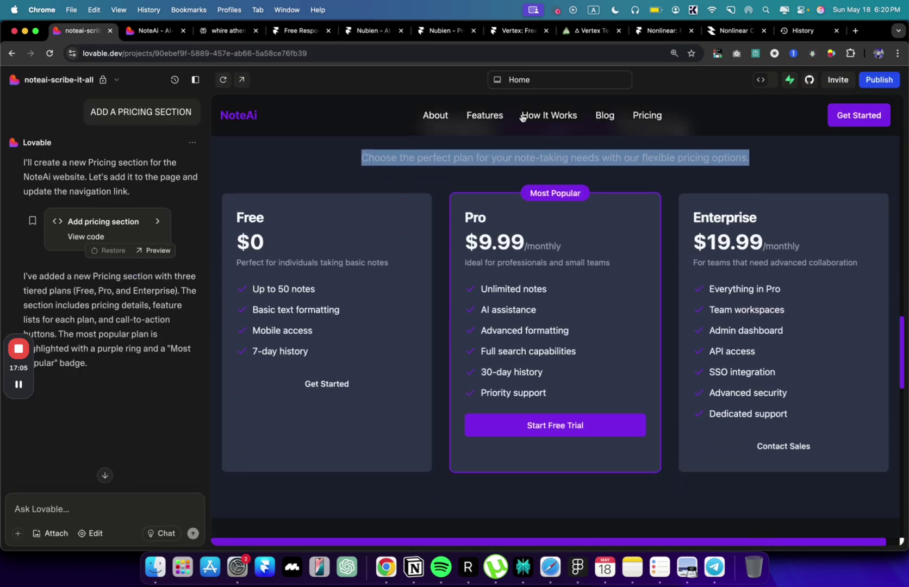
left_click(455, 33)
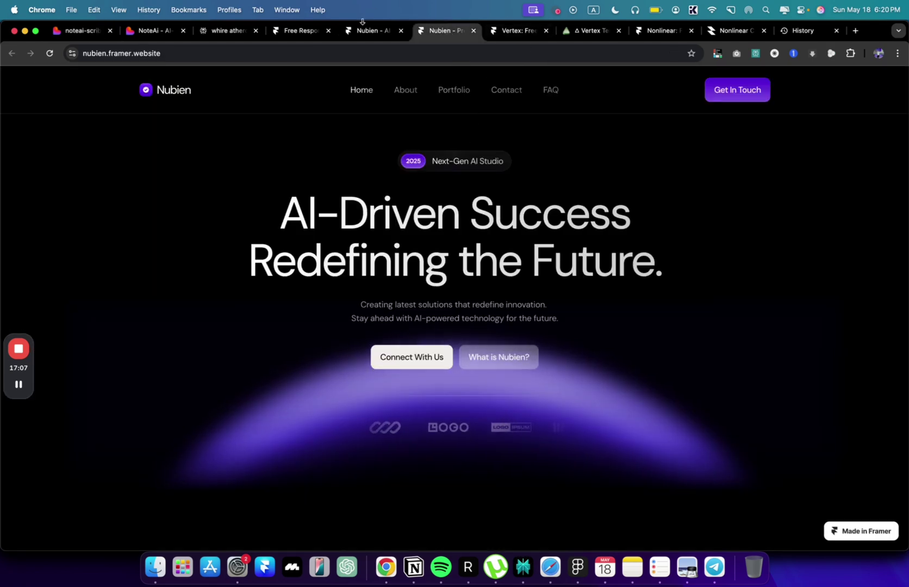
left_click(363, 29)
Check the template's Comparison section in Framer and send Lovable the prompt "CREATE A Comparison section".
scroll(417, 217, "down", 10)
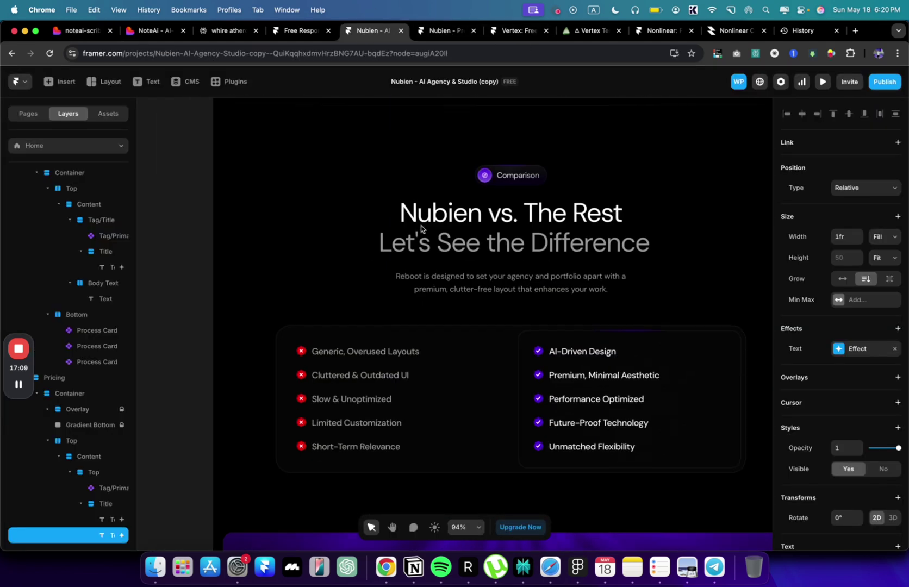
scroll(422, 228, "down", 2)
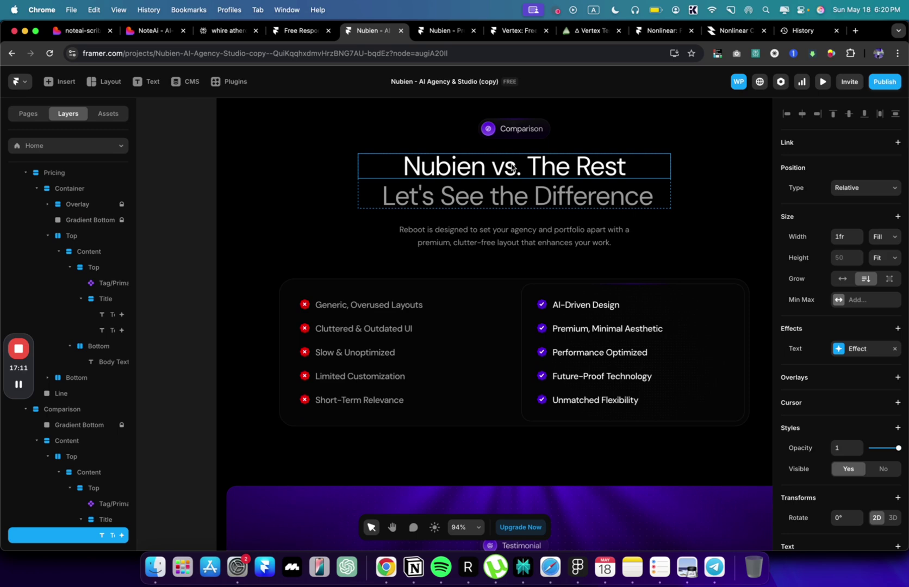
double_click(517, 129)
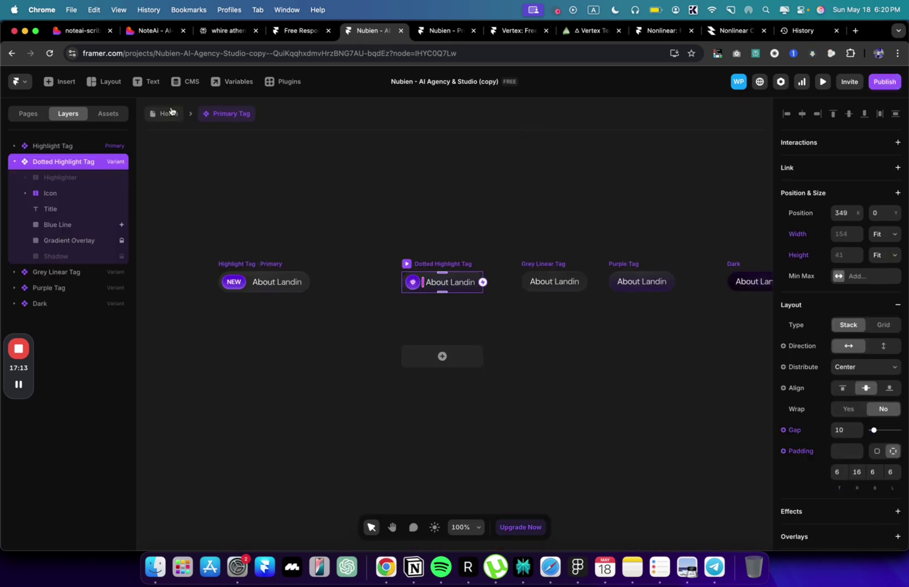
left_click(169, 113)
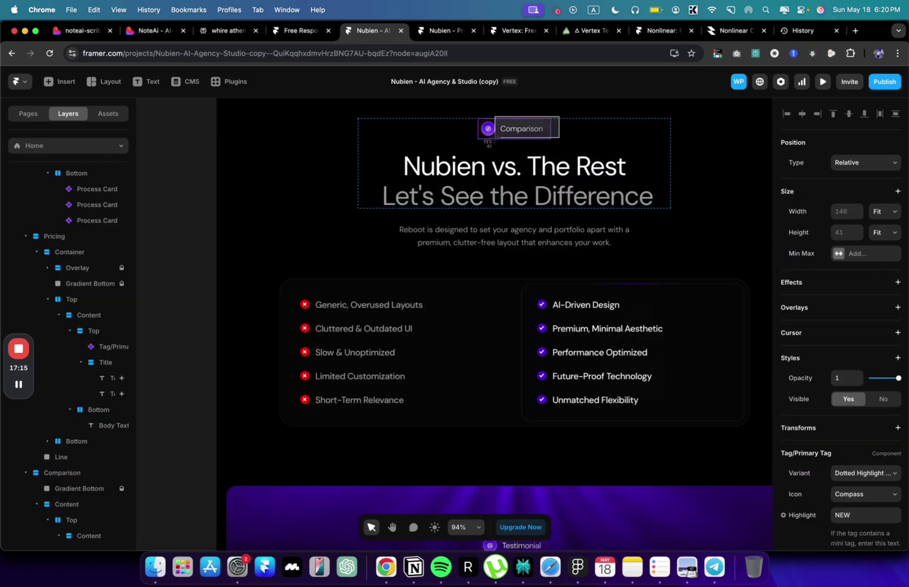
left_click(79, 31)
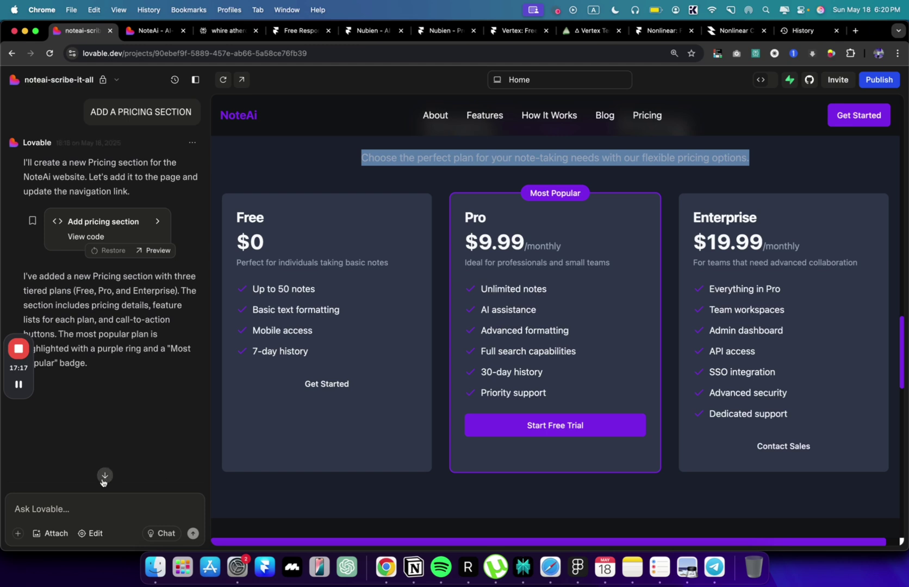
left_click(82, 506)
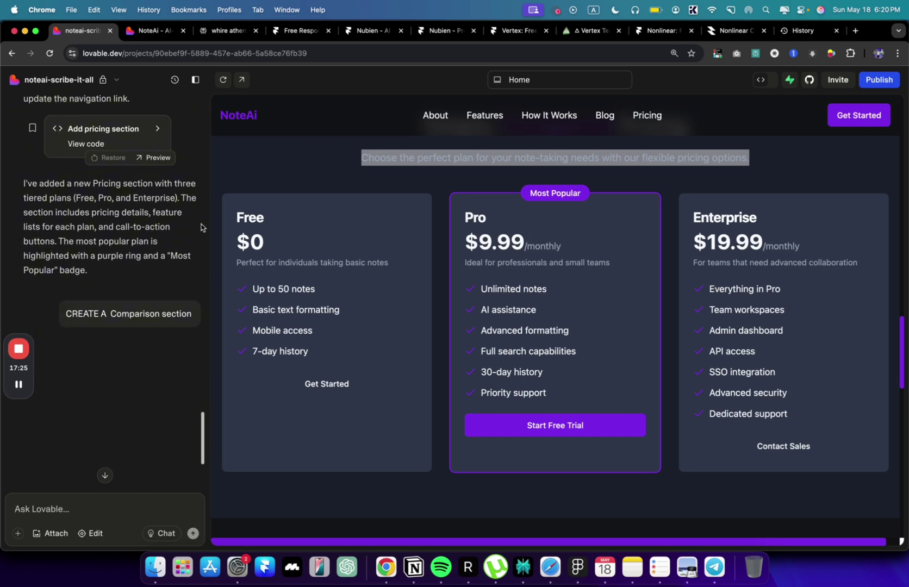
Return to the Nubien project in Framer and examine its Comparison and Testimonial sections.
left_click(391, 29)
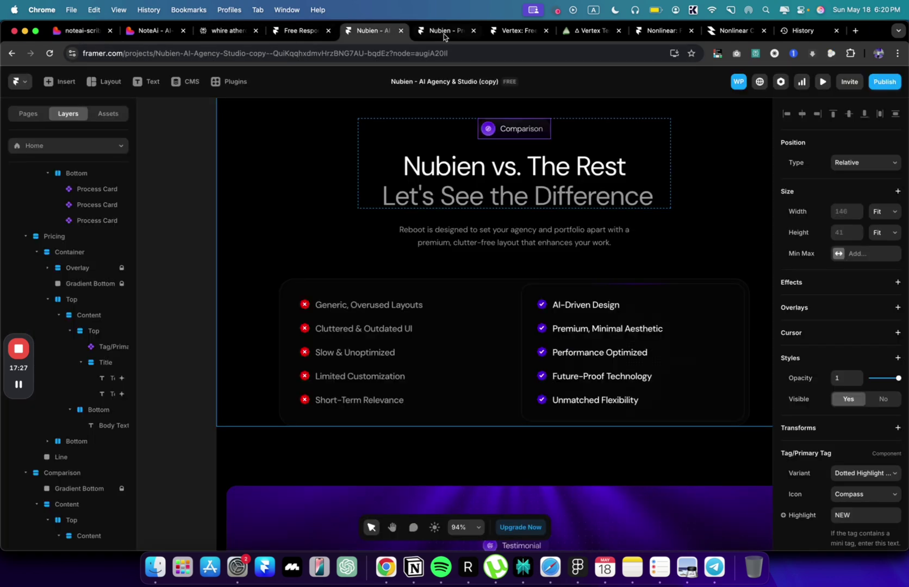
scroll(338, 266, "down", 5)
scroll(338, 266, "down", 5)
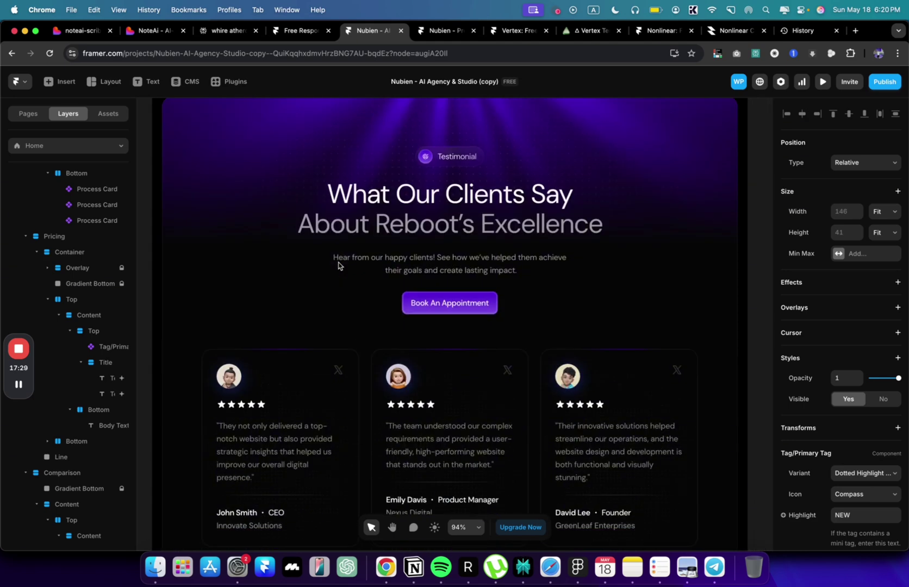
scroll(338, 265, "down", 10)
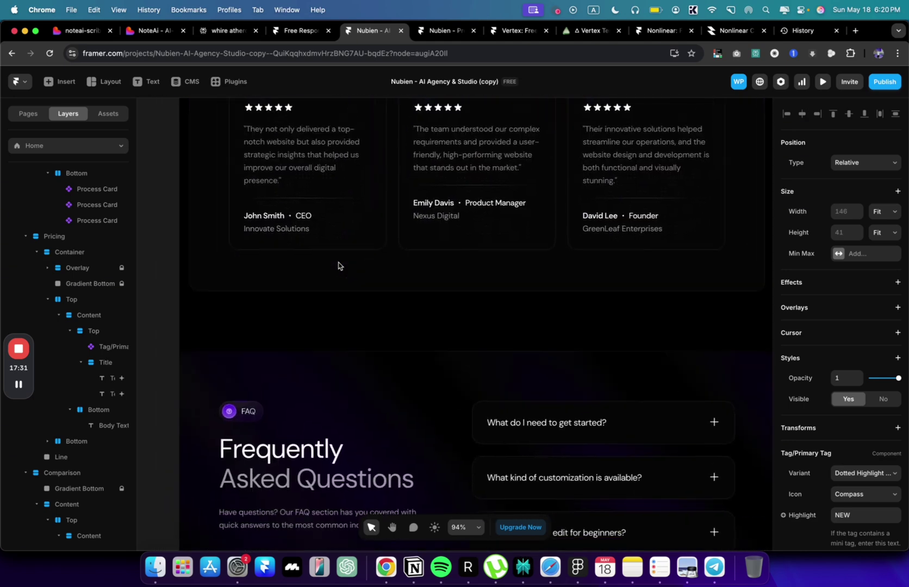
scroll(338, 266, "up", 10)
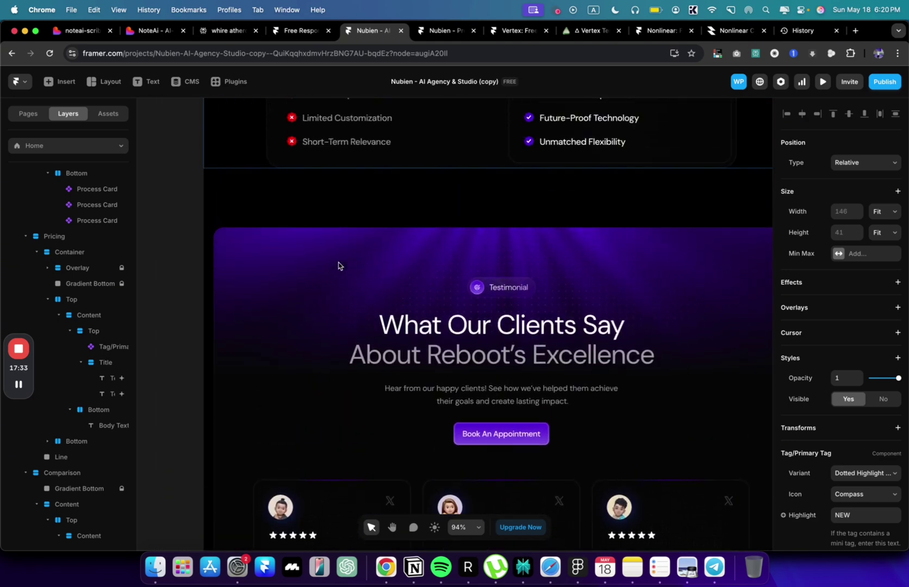
scroll(339, 265, "up", 2)
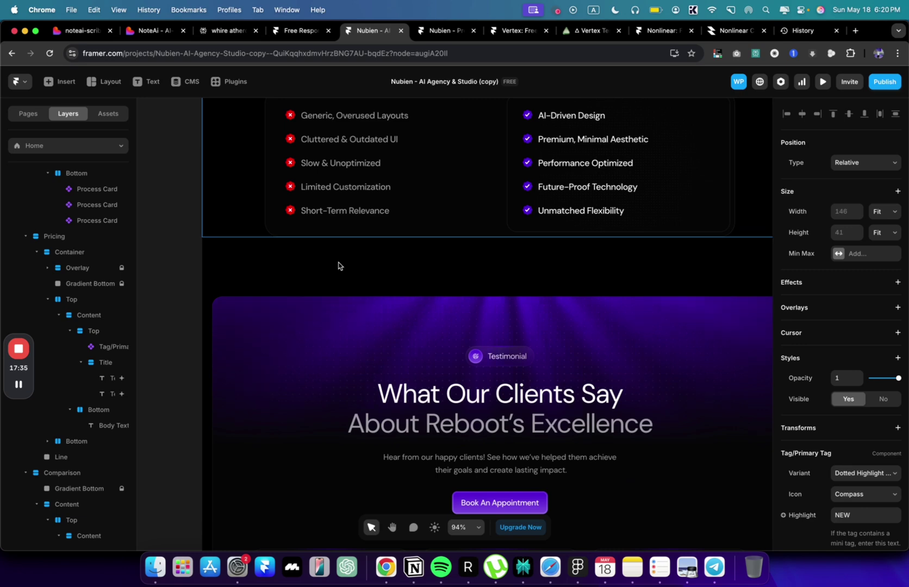
scroll(338, 265, "up", 4)
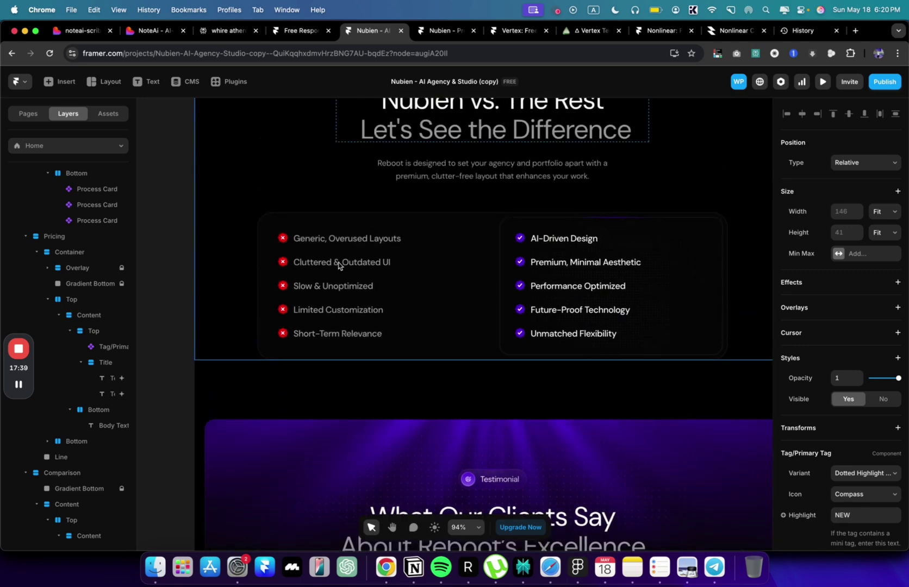
scroll(338, 266, "up", 4)
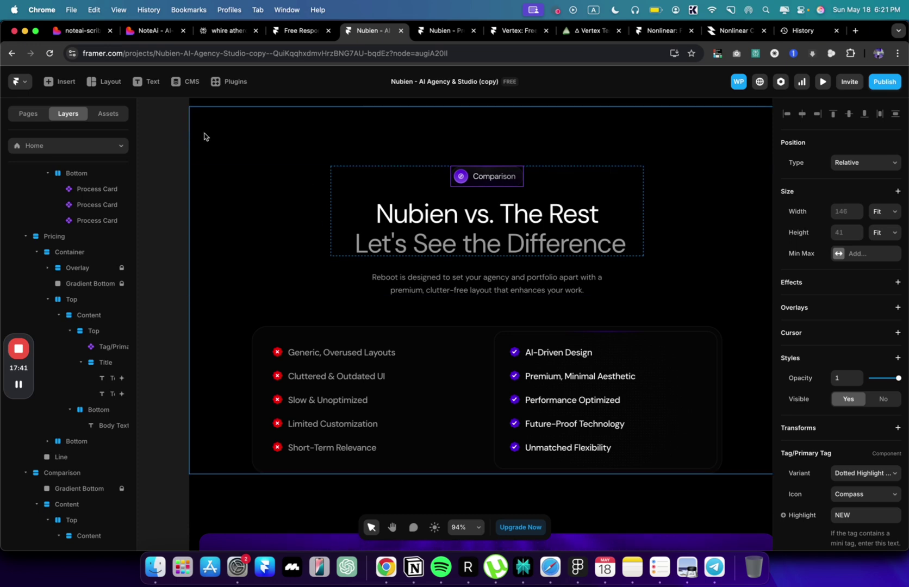
left_click(185, 142)
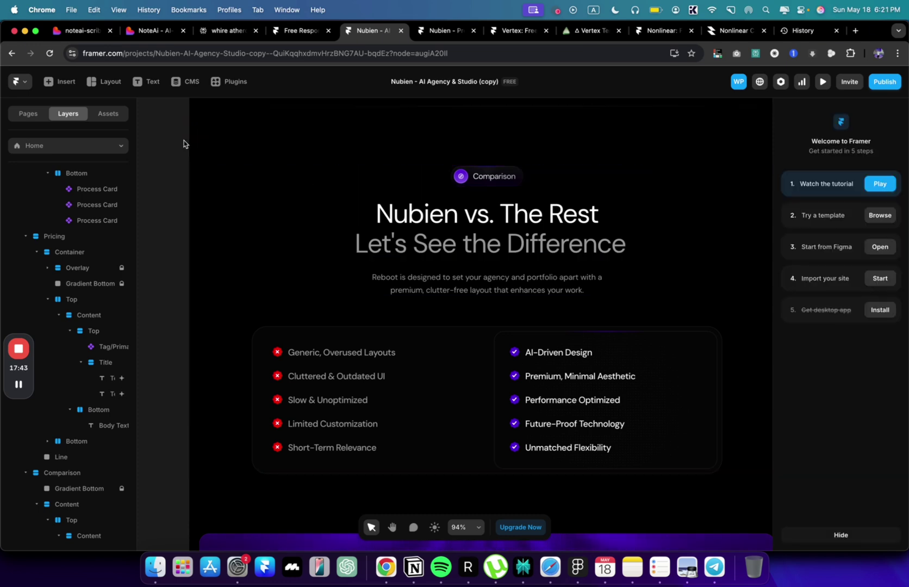
scroll(184, 140, "up", 3)
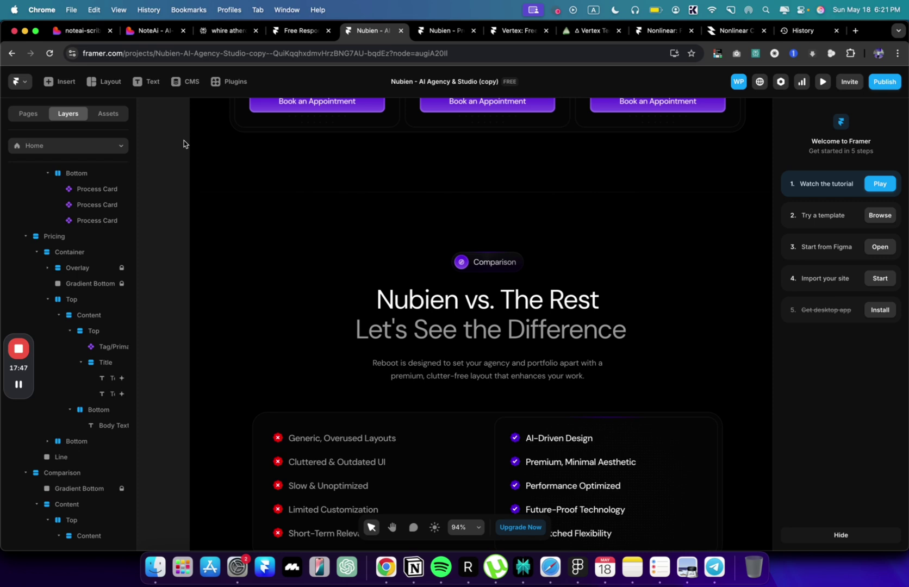
Review the remaining Framer sections from Comparison through Testimonial and FAQ to the closing call-to-action banner.
key("XF86AudioLowerVolume")
scroll(184, 180, "down", 4)
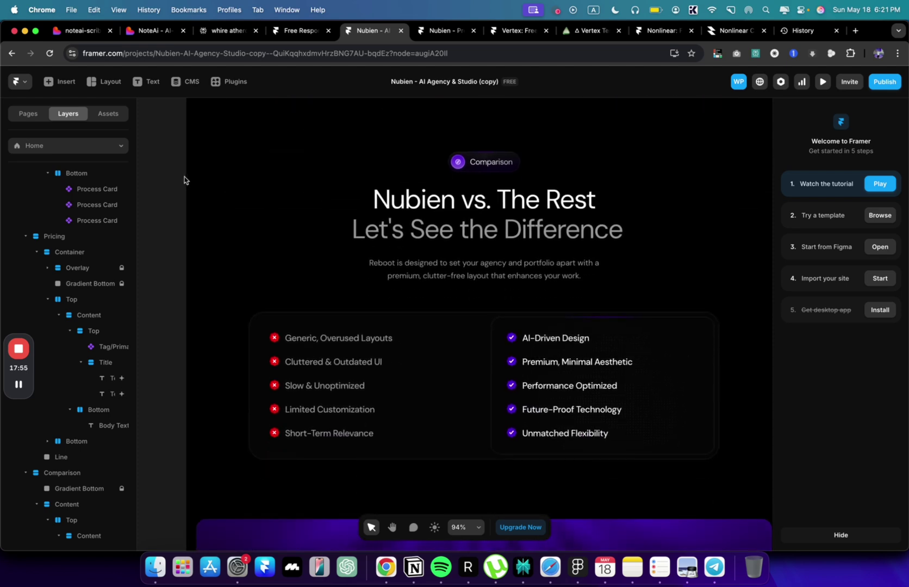
scroll(184, 177, "down", 1)
scroll(184, 178, "down", 20)
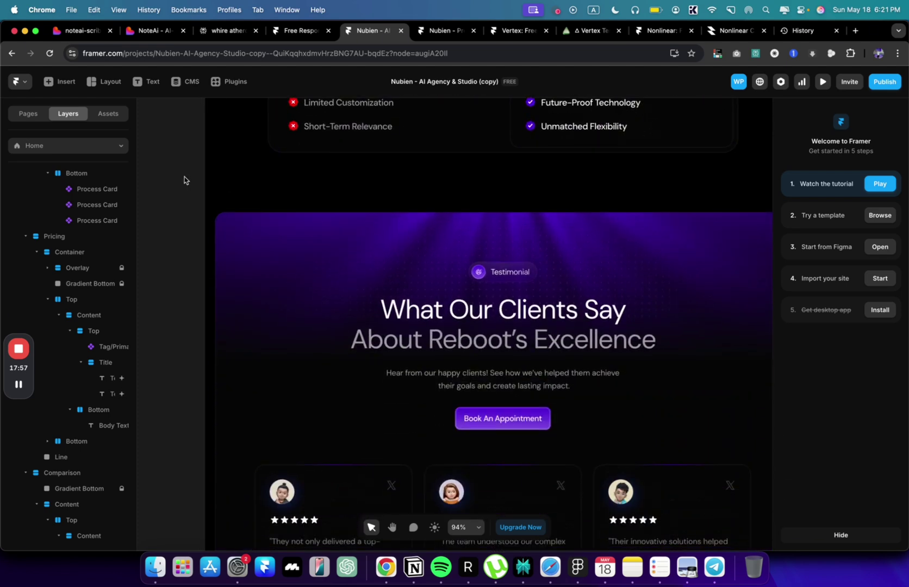
scroll(184, 179, "down", 18)
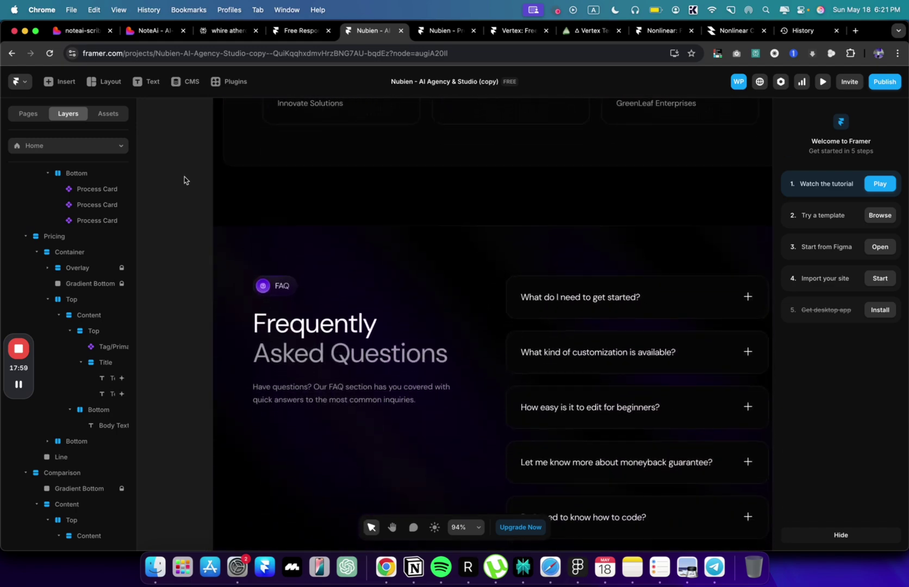
scroll(185, 177, "up", 12)
scroll(185, 176, "down", 20)
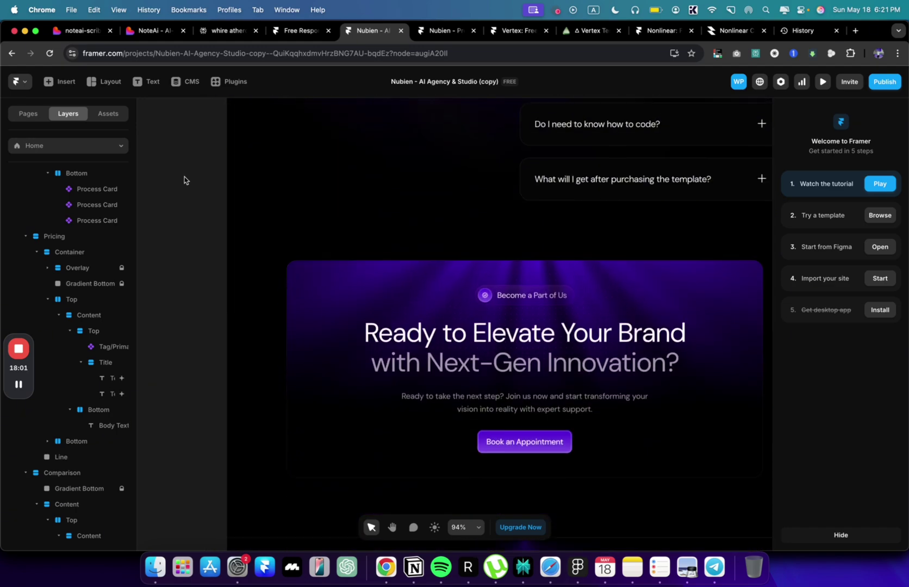
scroll(185, 176, "up", 20)
scroll(185, 176, "up", 8)
scroll(185, 177, "down", 6)
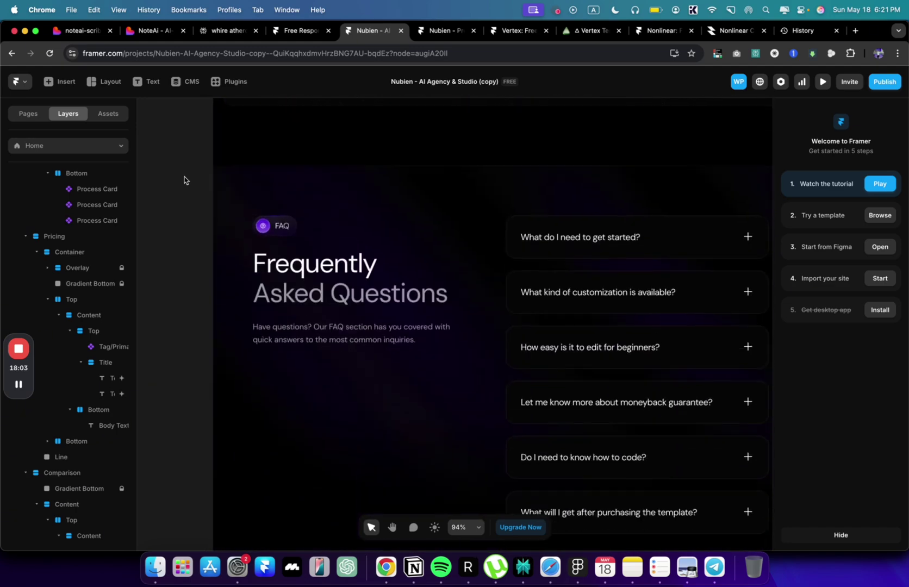
Switch to Lovable and examine the generated Plan Comparison section below the pricing plans.
left_click(85, 28)
scroll(335, 361, "down", 12)
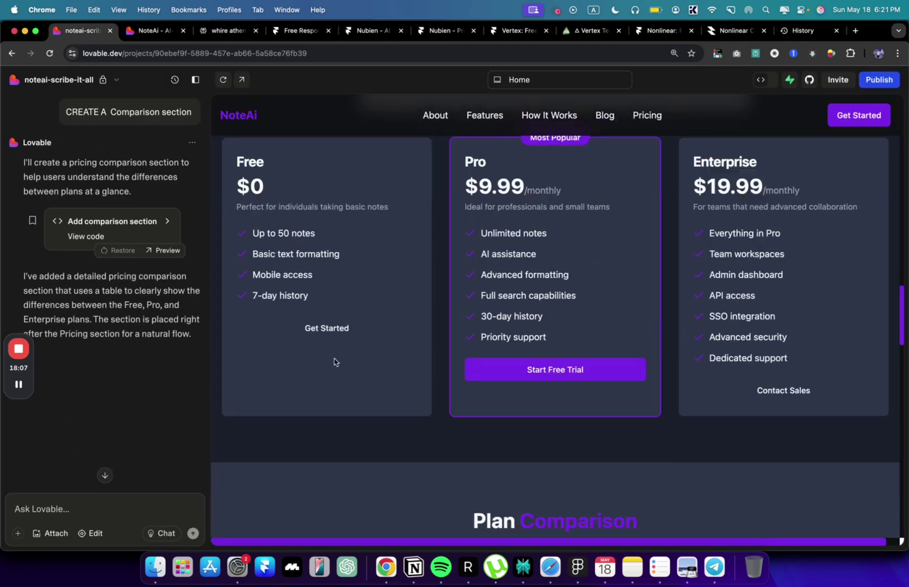
scroll(334, 362, "up", 5)
scroll(335, 359, "down", 3)
scroll(339, 344, "up", 5)
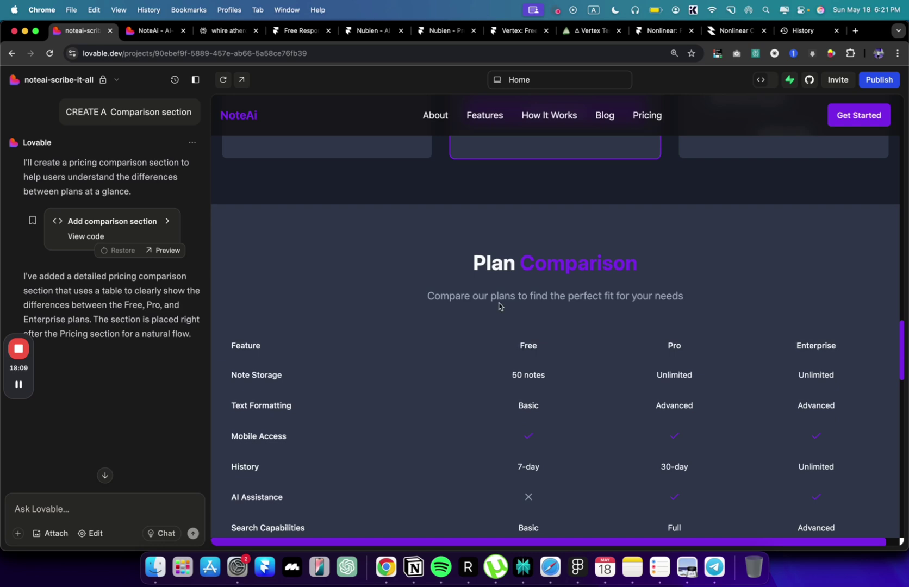
Compare the template's Comparison section in Framer with Lovable's Plan Comparison table.
left_click(378, 31)
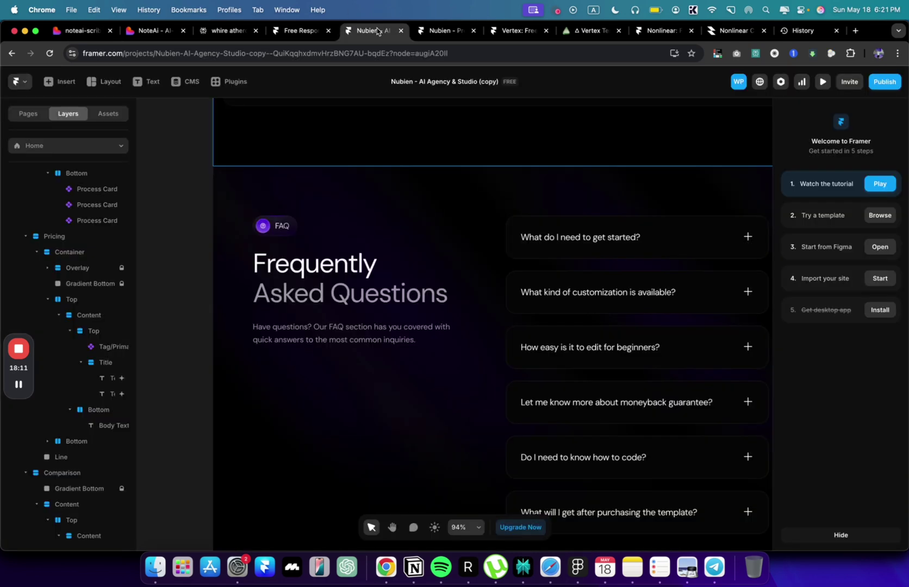
scroll(435, 141, "up", 15)
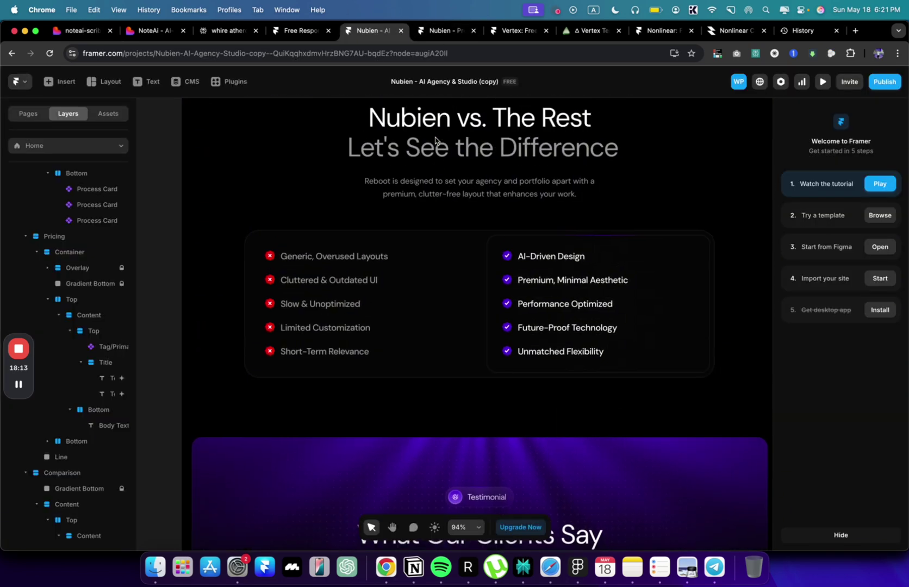
left_click(152, 31)
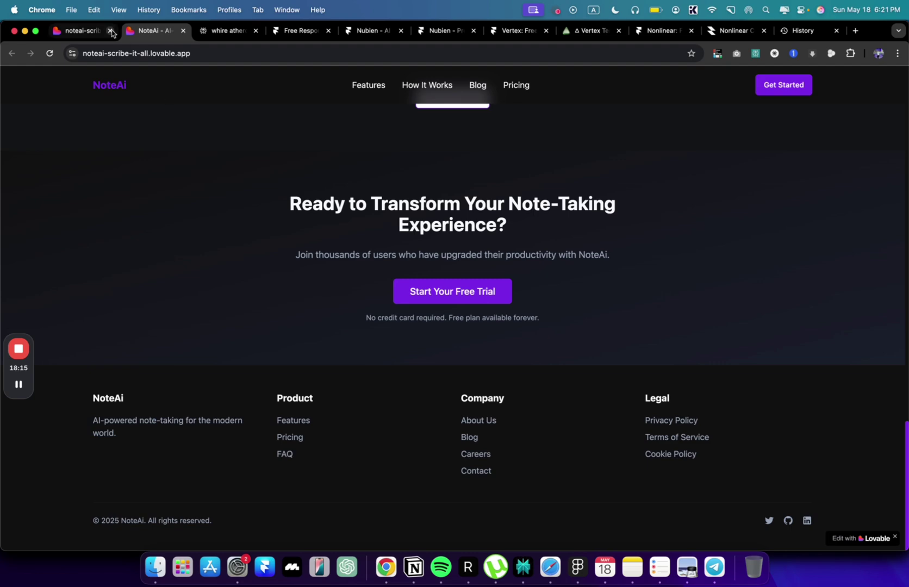
left_click(85, 32)
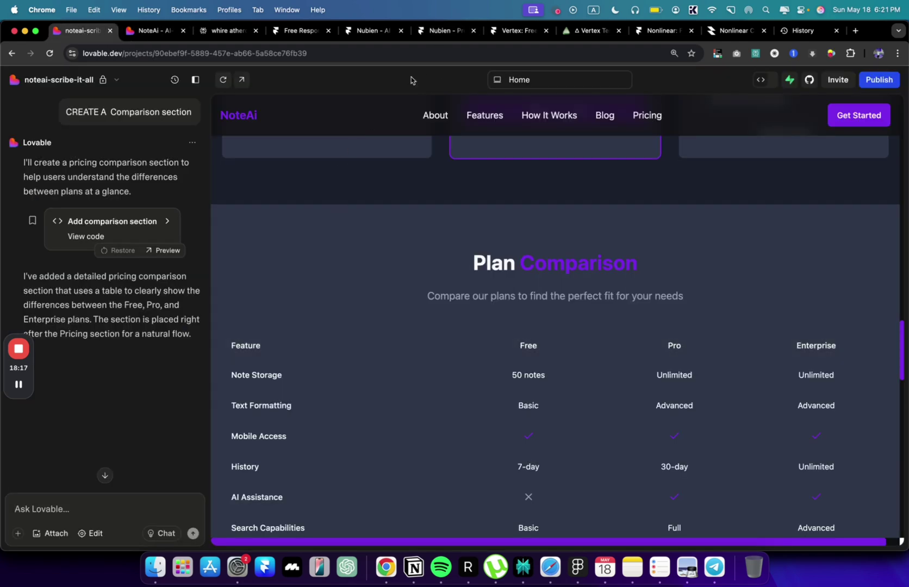
left_click(439, 31)
left_click(373, 30)
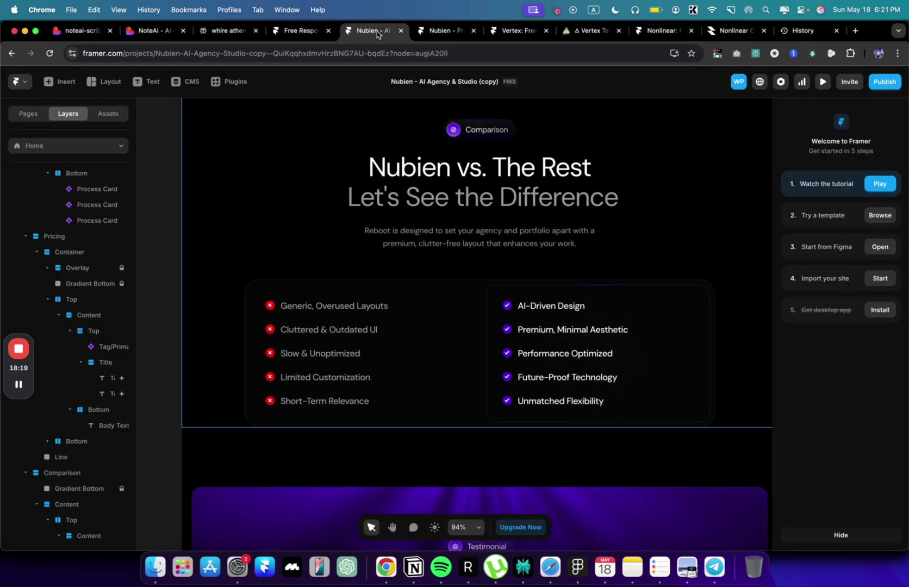
Check the feature cards and their placeholder images further up the Framer page.
scroll(387, 188, "down", 2)
scroll(386, 188, "up", 10)
scroll(386, 188, "up", 15)
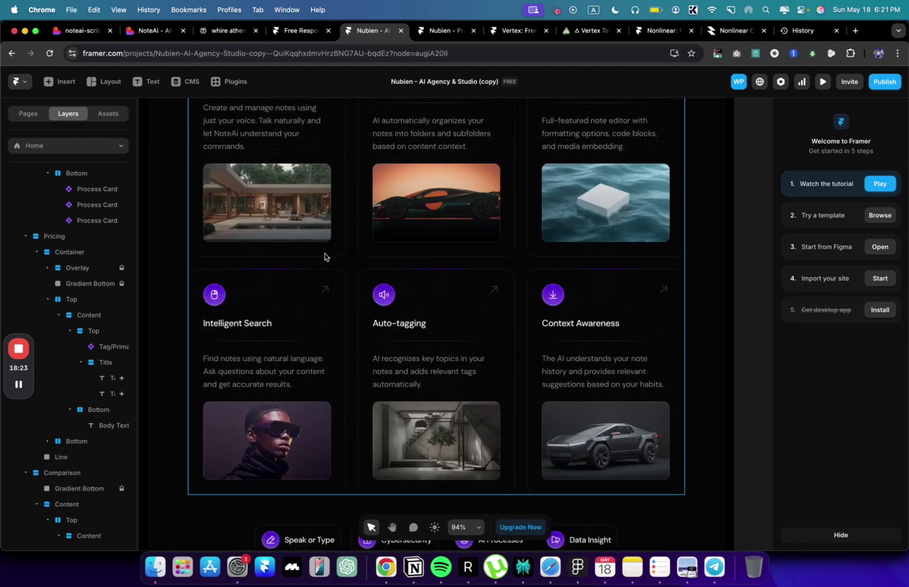
left_click(300, 192)
scroll(343, 209, "up", 3)
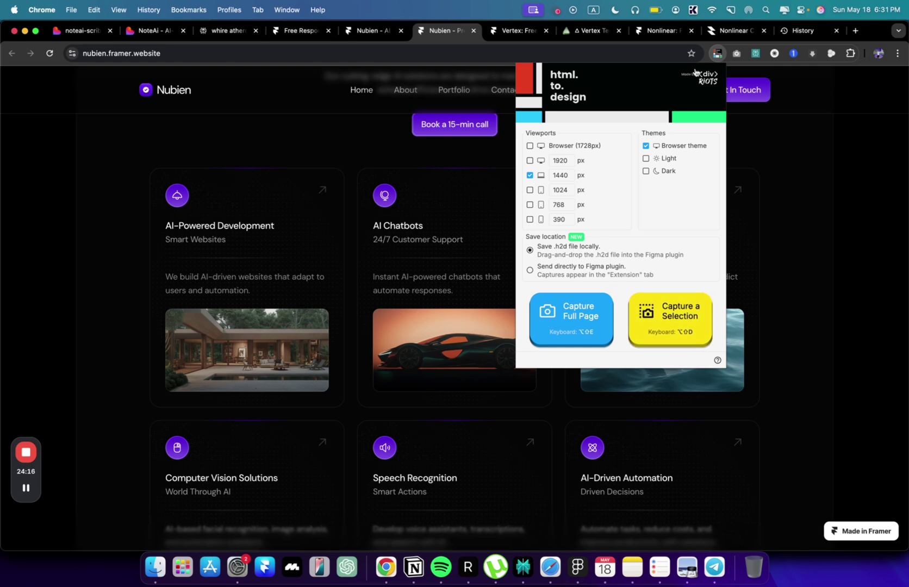
Capture the entire Services section of the live Nubien website as a selection with html.to.design.
left_click(669, 327)
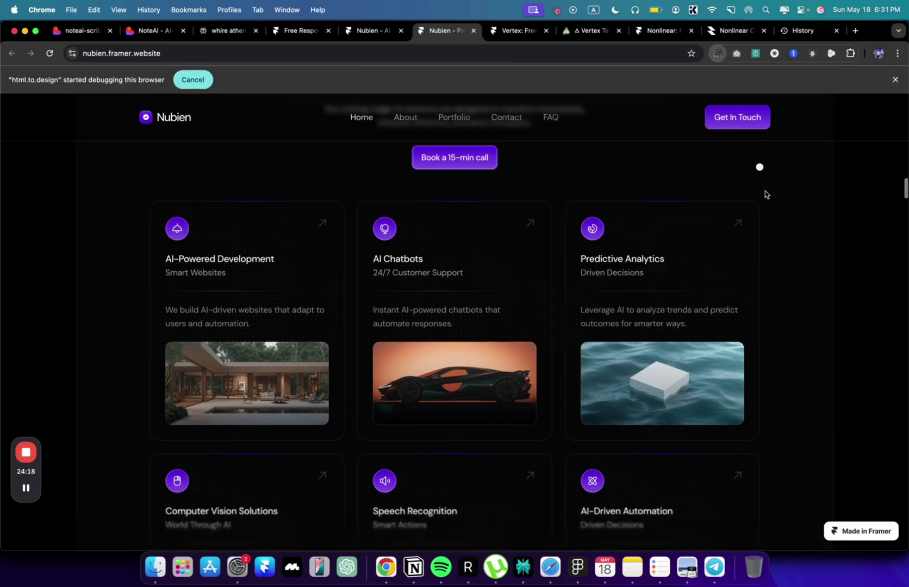
scroll(780, 266, "up", 5)
scroll(829, 403, "down", 3)
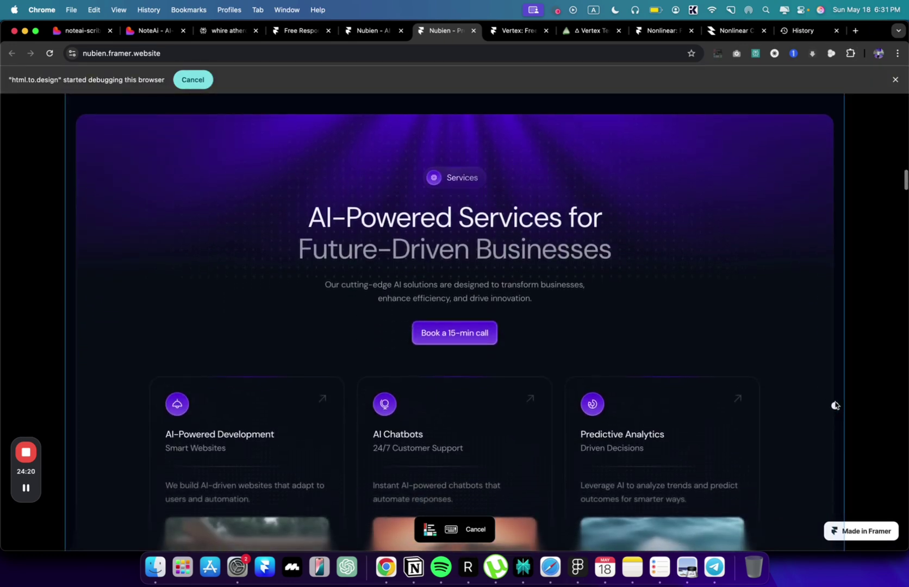
left_click(835, 405)
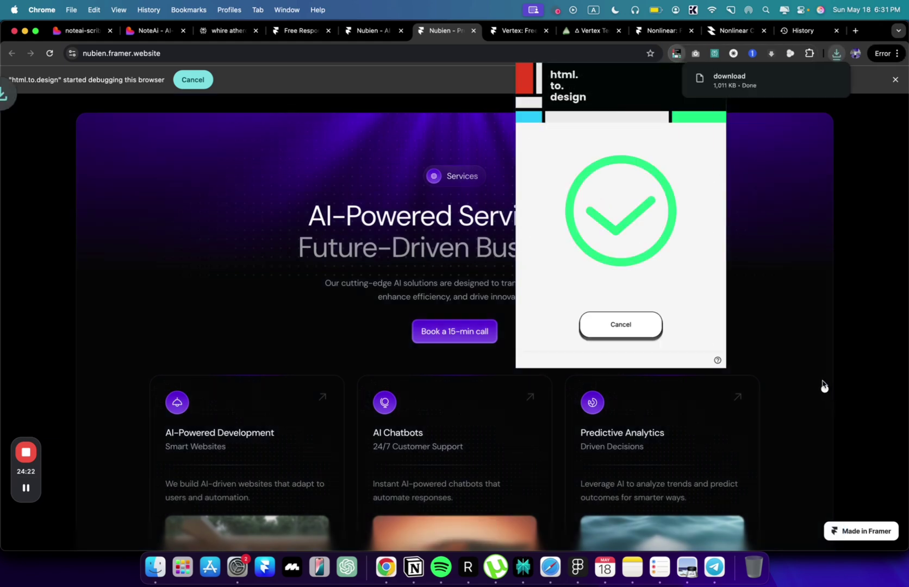
Switch to Figma and launch the html.to.design plugin in the Untitled draft.
left_click(580, 577)
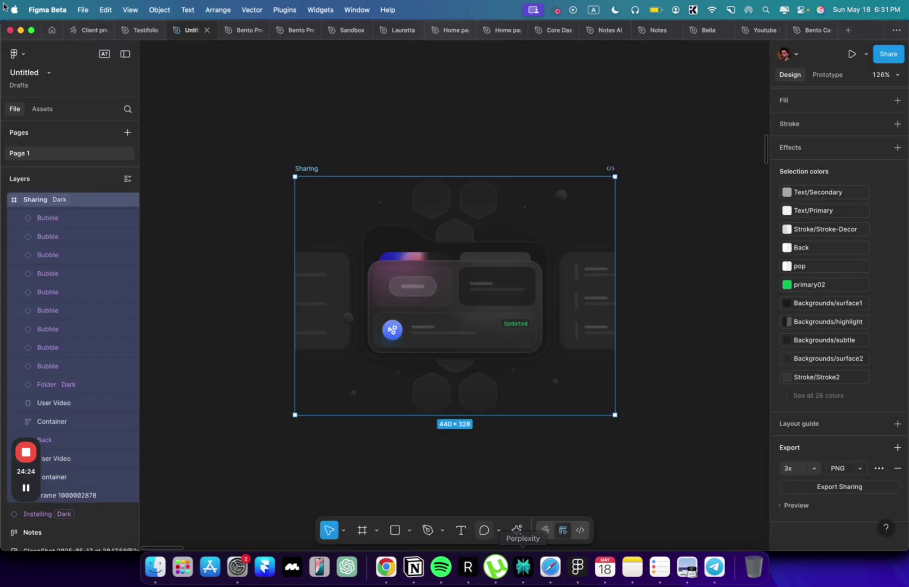
left_click(52, 31)
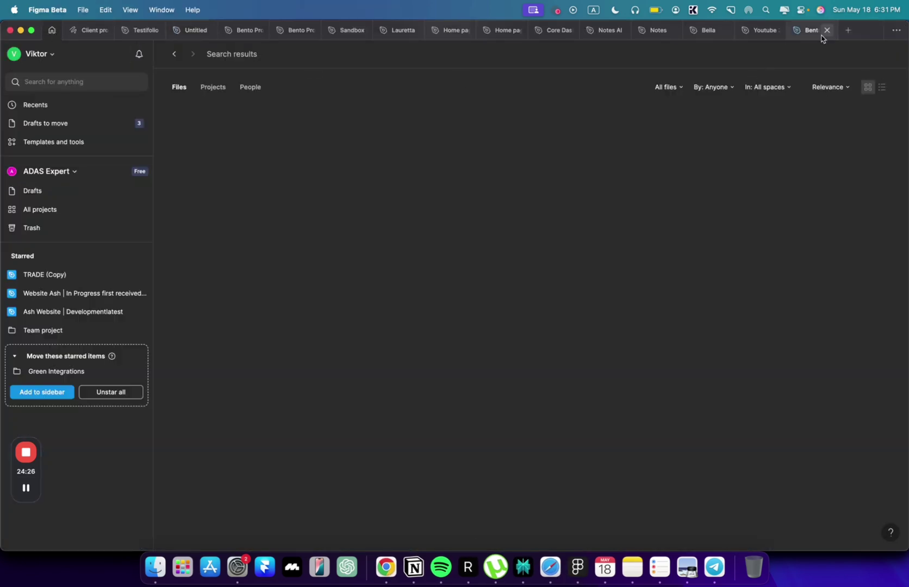
left_click(188, 36)
left_click(284, 9)
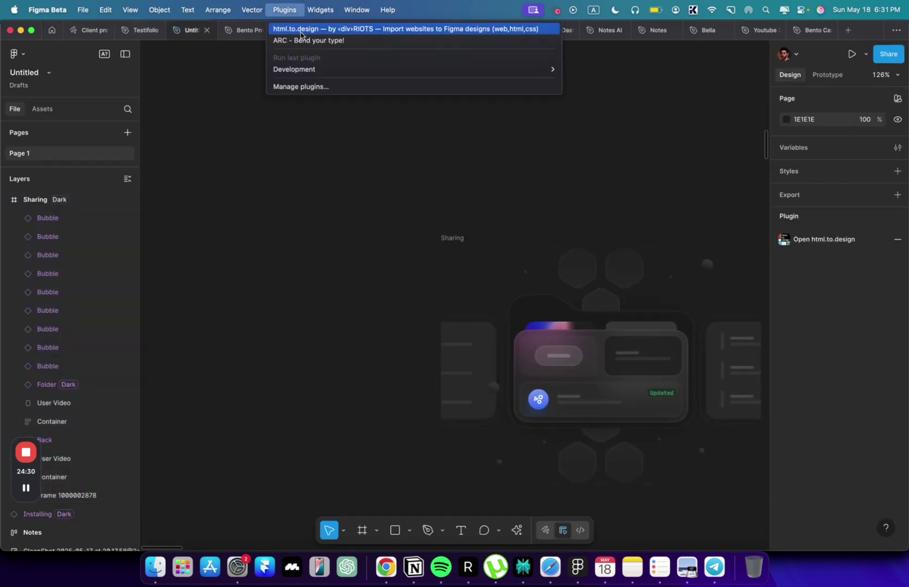
left_click(301, 29)
scroll(331, 98, "left", 10)
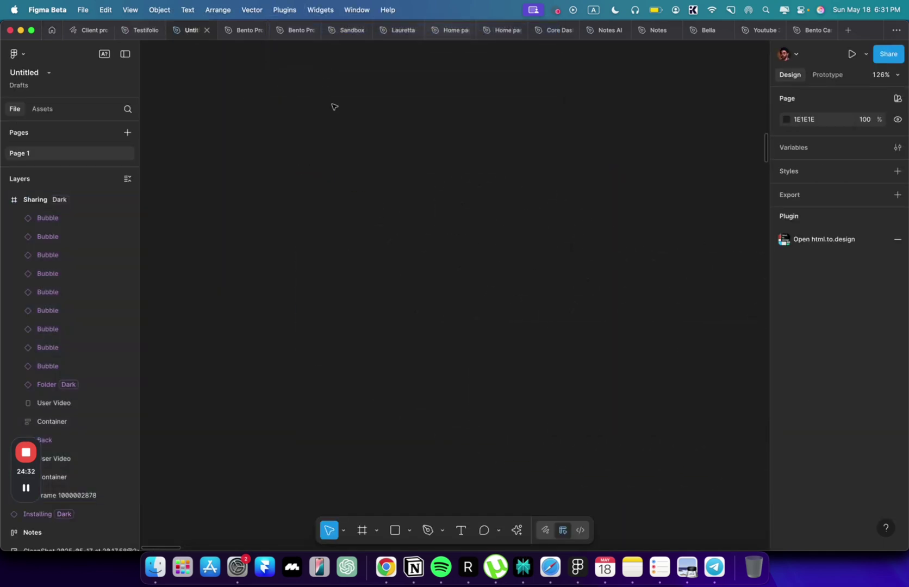
Import Chrome's newly downloaded capture file into the Figma draft through html.to.design, leaving all optional import settings off.
key("super+Tab")
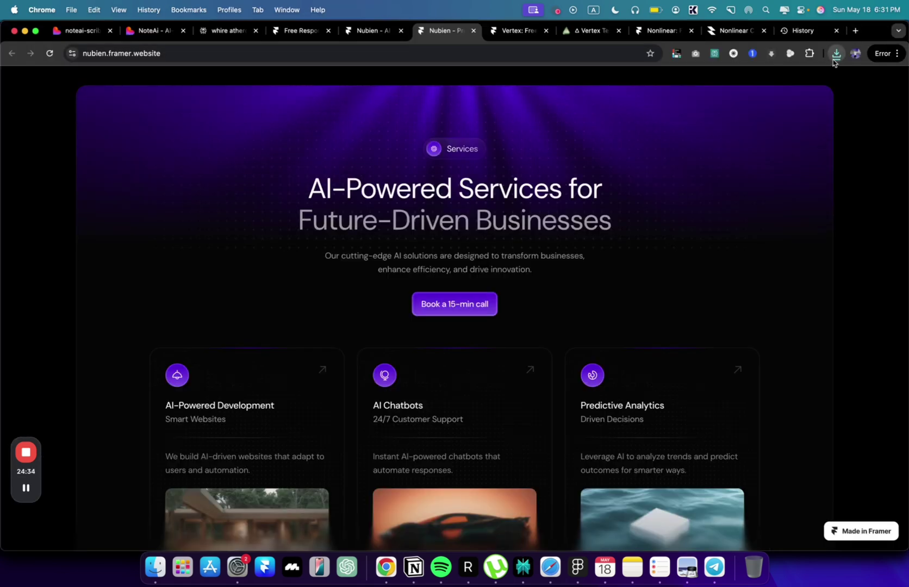
left_click(836, 54)
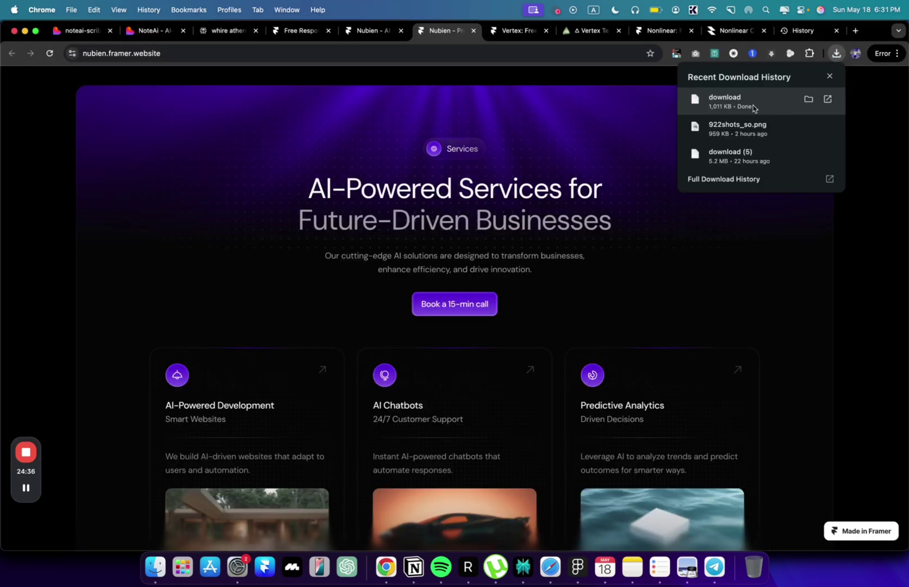
key("super+Tab")
key("super+Tab")
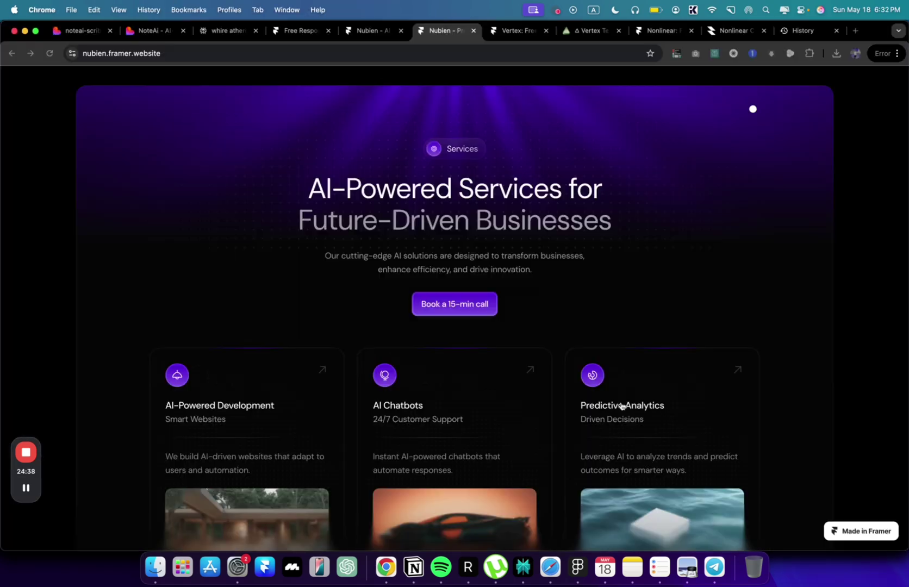
left_click(837, 54)
key("super+Tab")
left_click_drag(759, 106, 616, 411)
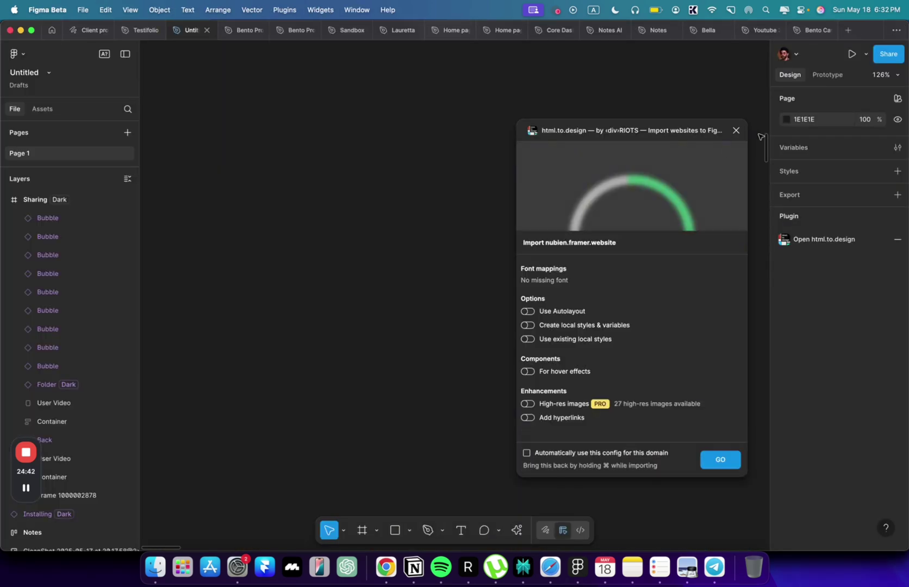
left_click(726, 464)
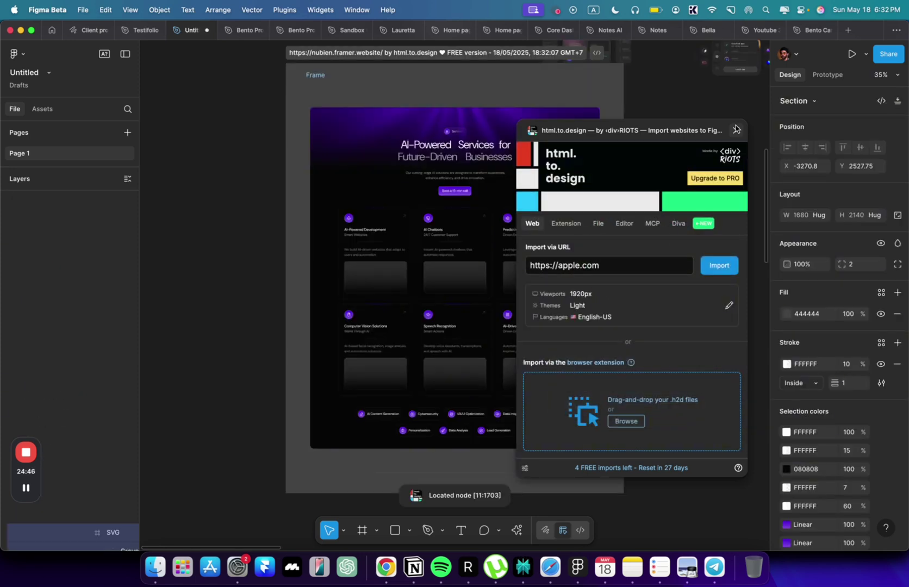
Close the html.to.design plugin and move the imported Nubien section clear of the Sharing frame.
left_click(737, 129)
scroll(589, 242, "down", 5)
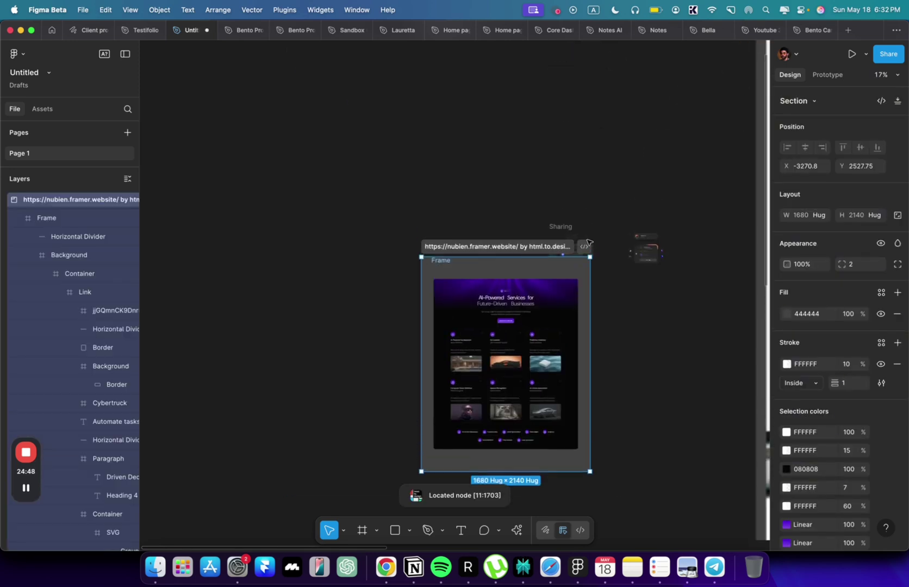
left_click_drag(474, 255, 411, 245)
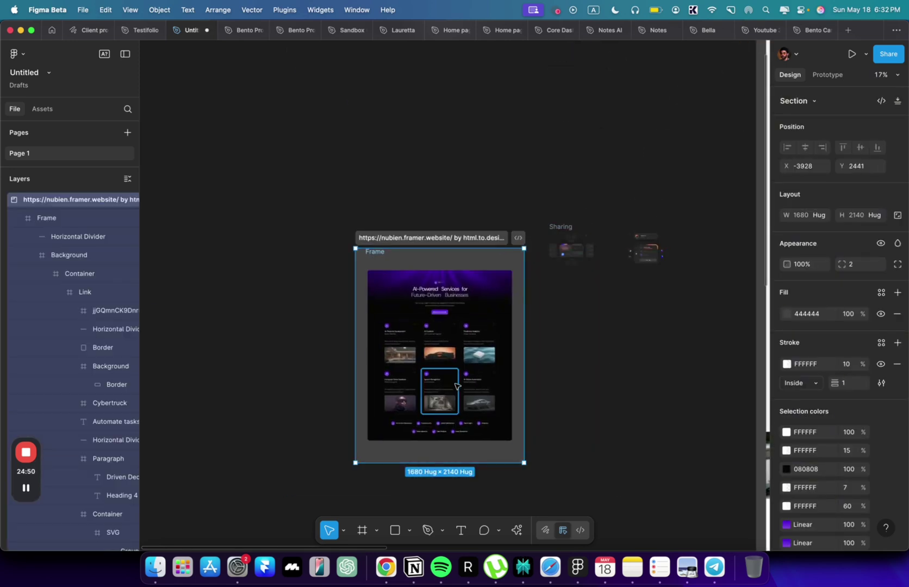
Delete the villa picture from the AI-Powered Development card in the imported section.
scroll(400, 369, "up", 5)
left_click(399, 370, "super")
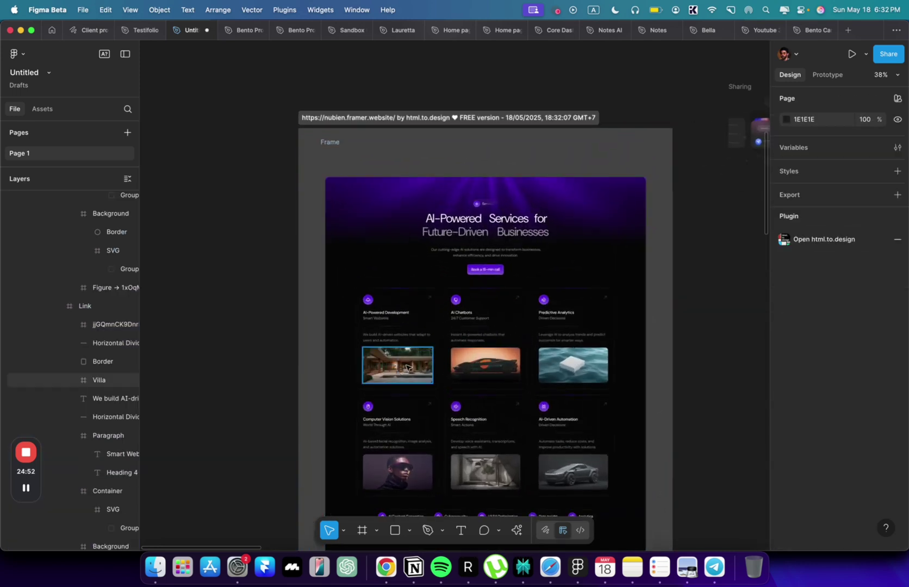
key("BackSpace")
Move the Sharing frame into the AI-Powered Development card of the imported section.
scroll(598, 180, "right", 5)
scroll(598, 180, "up", 2)
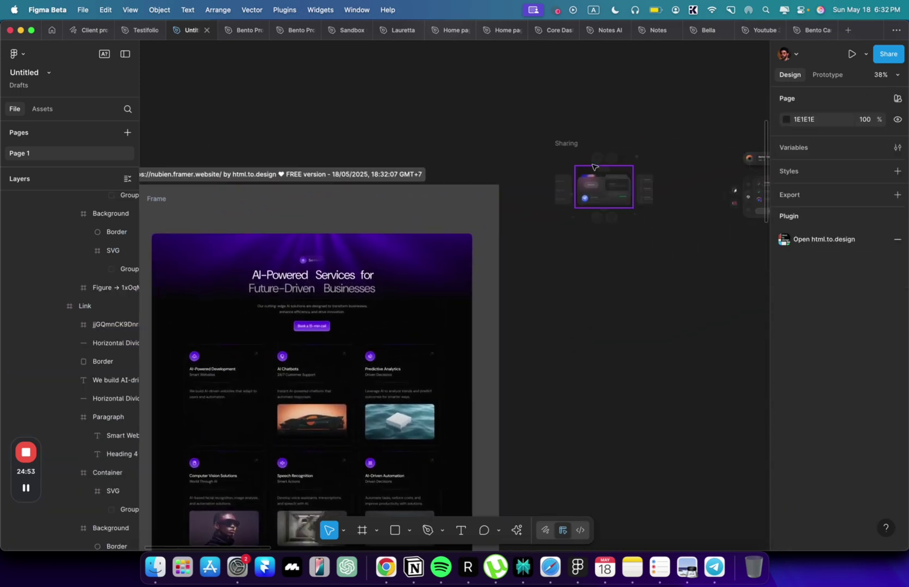
left_click(571, 144)
left_click_drag(660, 108, 568, 167)
left_click_drag(672, 270, 550, 212)
left_click(550, 212)
scroll(574, 148, "left", 6)
scroll(575, 148, "down", 2)
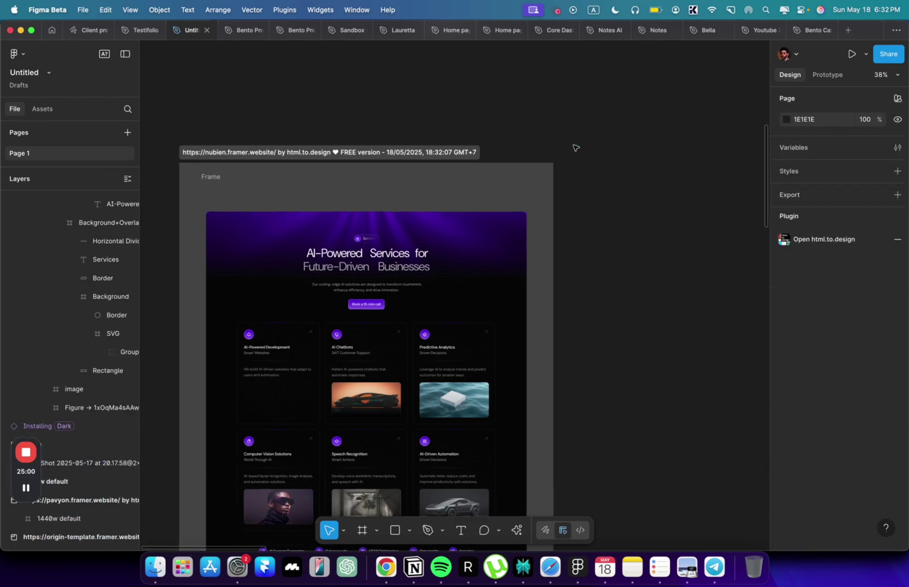
left_click(525, 345)
scroll(552, 341, "up", 5)
scroll(552, 341, "down", 3)
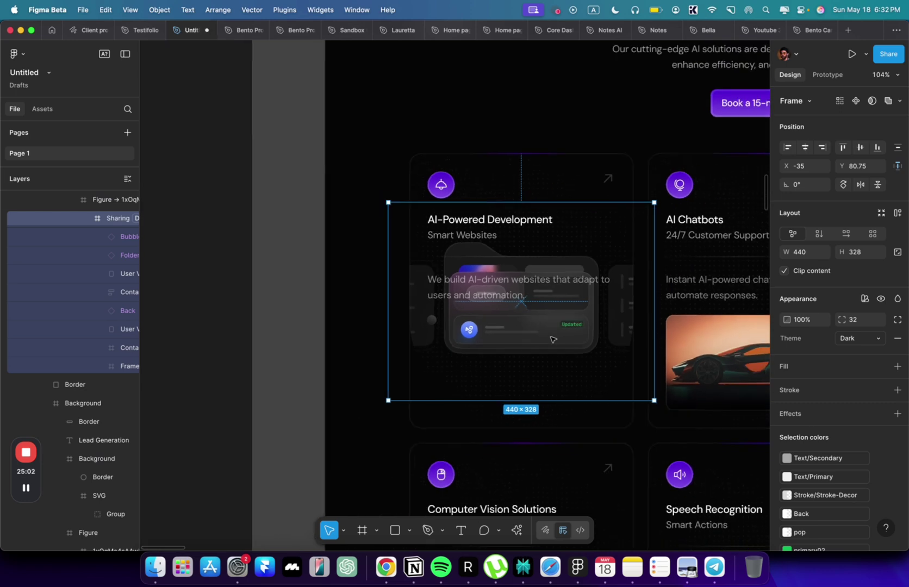
Scale the Sharing frame to 372 × 277.31 and position it below the AI-Powered Development card's description.
left_click_drag(560, 350, 560, 329)
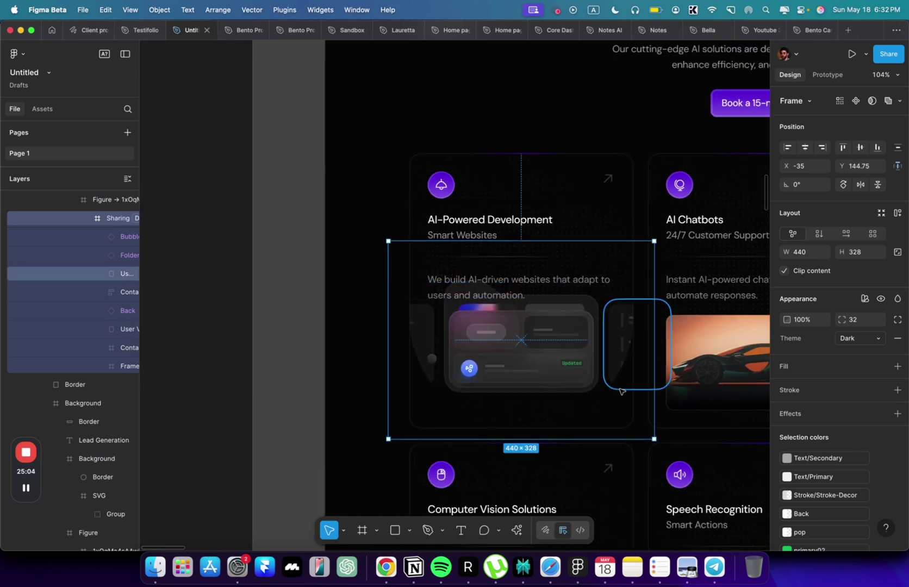
left_click_drag(609, 401, 593, 335)
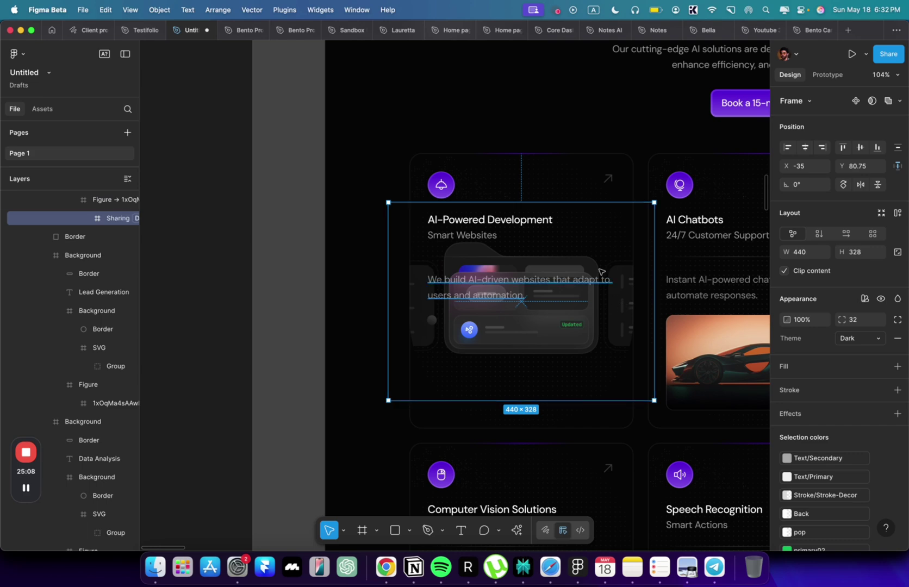
key("k")
left_click_drag(589, 210, 589, 251)
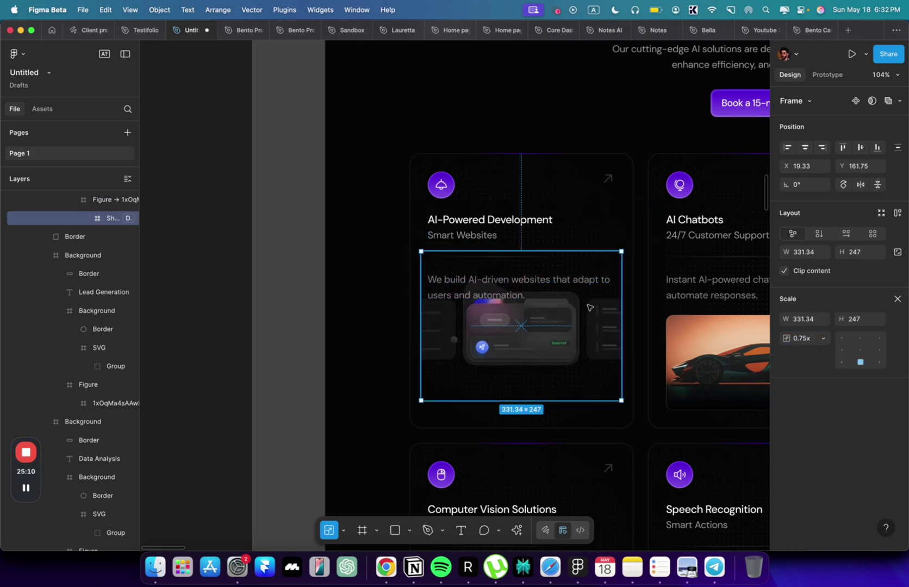
key("v")
left_click_drag(624, 311, 634, 359)
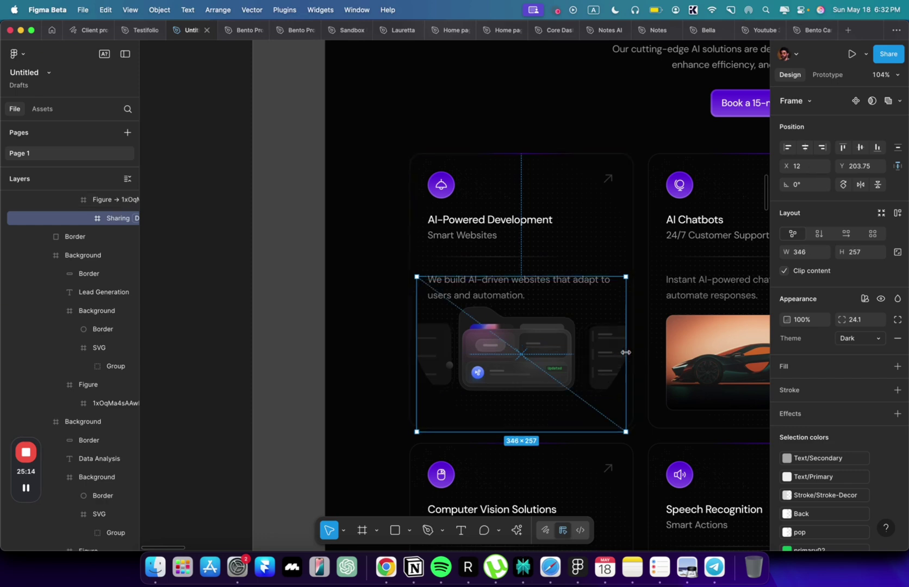
key("k")
left_click_drag(623, 341, 633, 346)
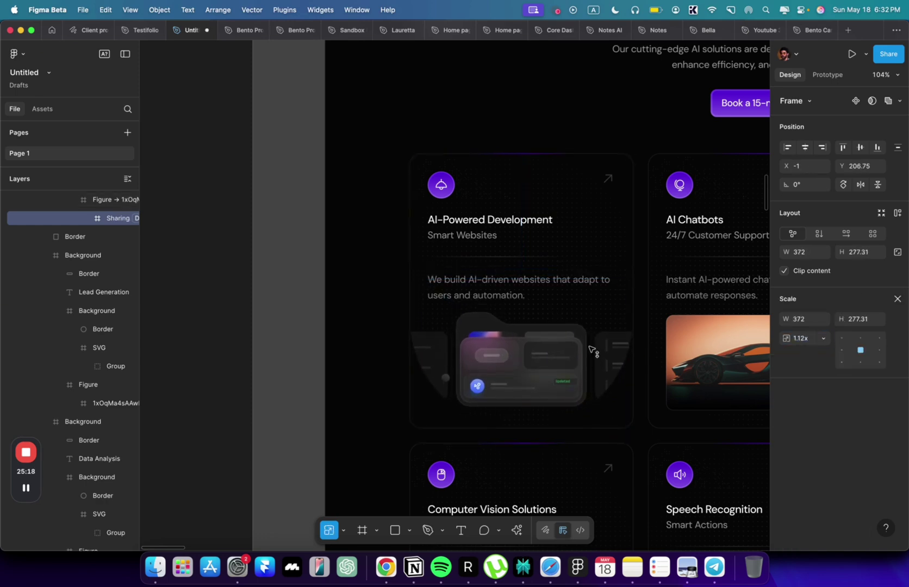
Ungroup the Figure frame that wraps the Sharing illustration in the AI-Powered Development card.
scroll(55, 264, "up", 3)
left_click(87, 278)
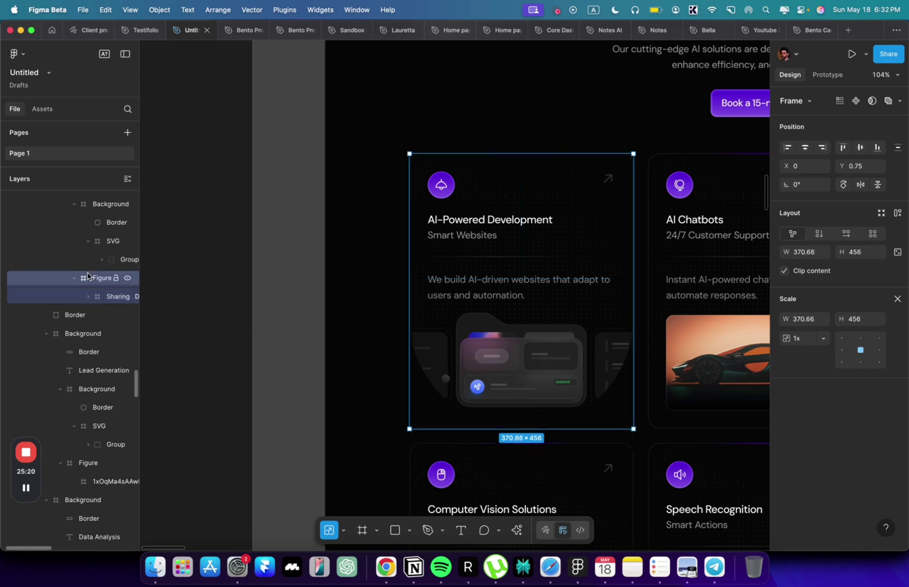
key("super+shift+g")
key("Escape")
scroll(283, 305, "down", 3)
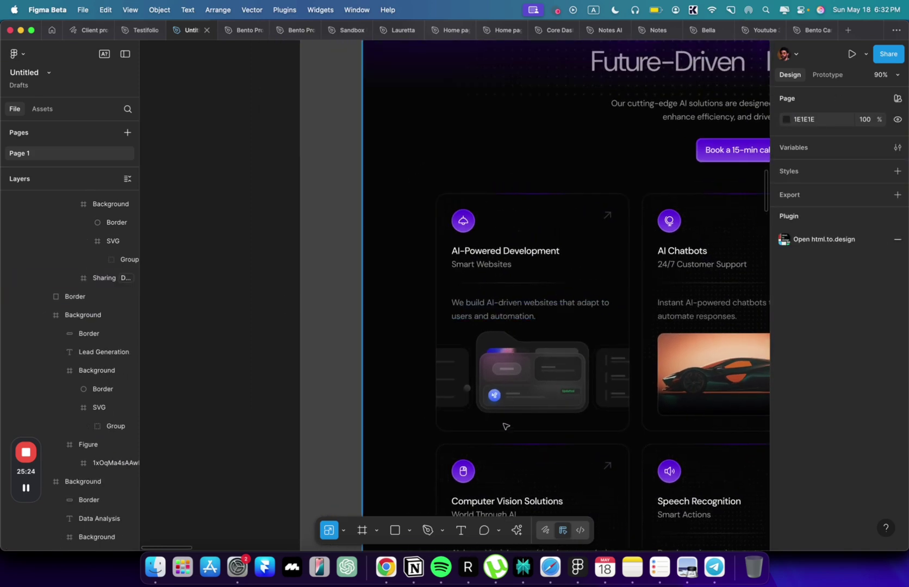
Extend the AI-Powered Development card frame downward to a height of 481 and clear the selection.
left_click(506, 426)
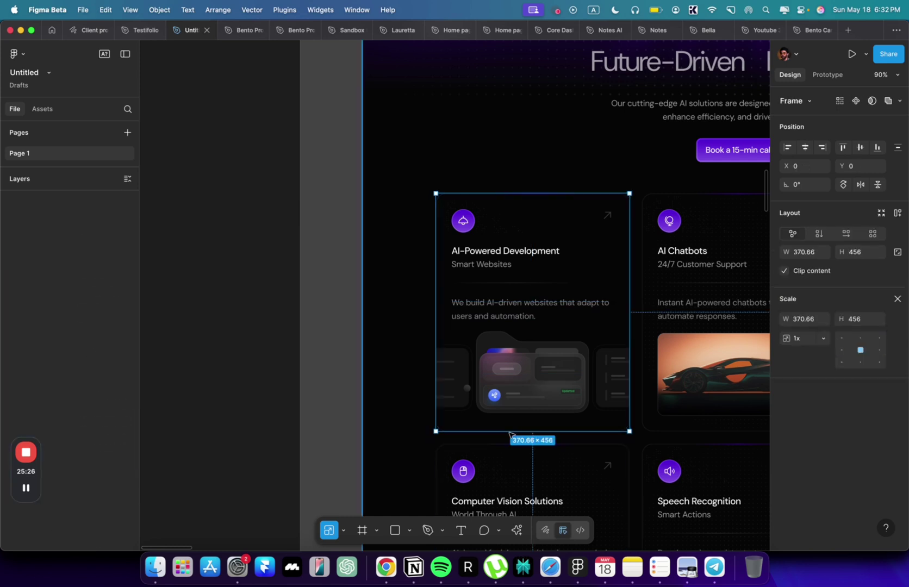
left_click_drag(510, 432, 511, 444)
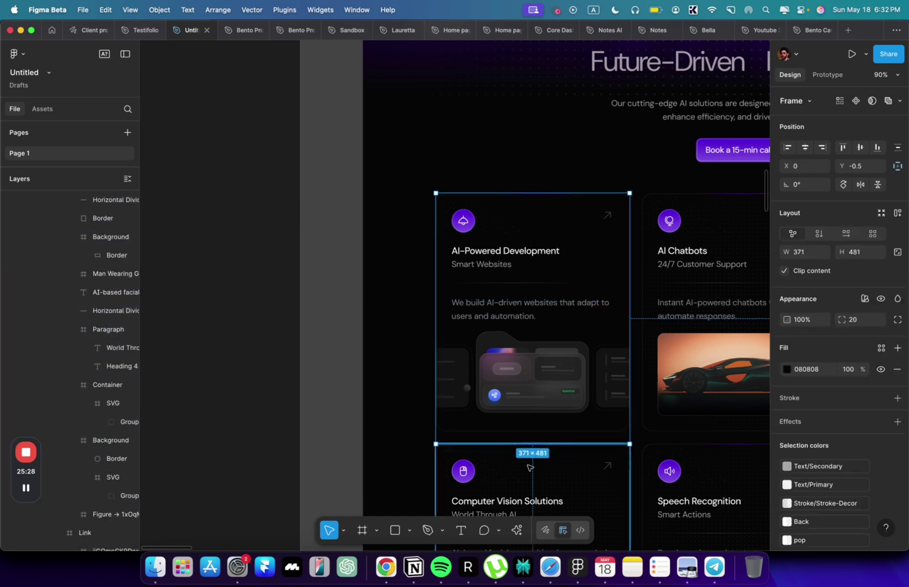
left_click(530, 472)
left_click(573, 366)
key("Escape")
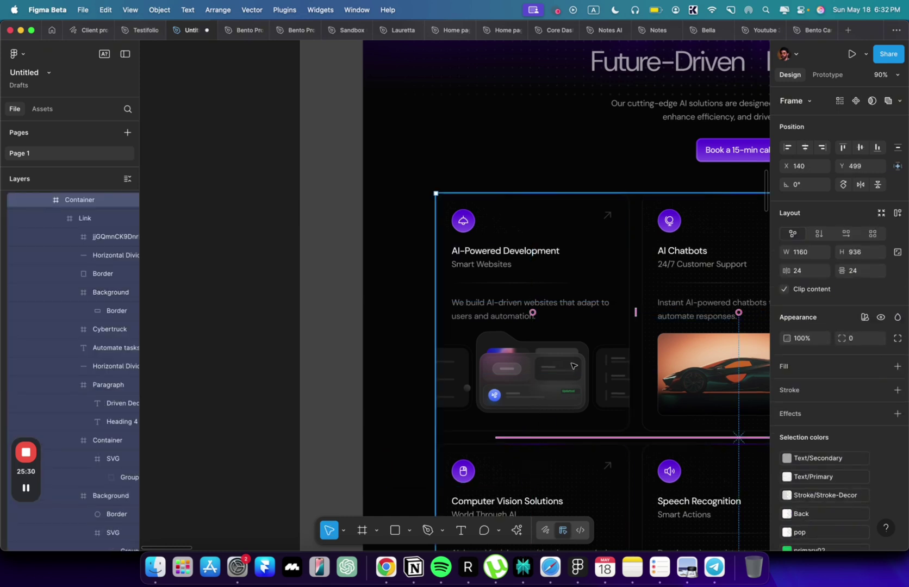
left_click(574, 366)
key("Escape")
key("Escape")
left_click(294, 278)
scroll(294, 278, "down", 5)
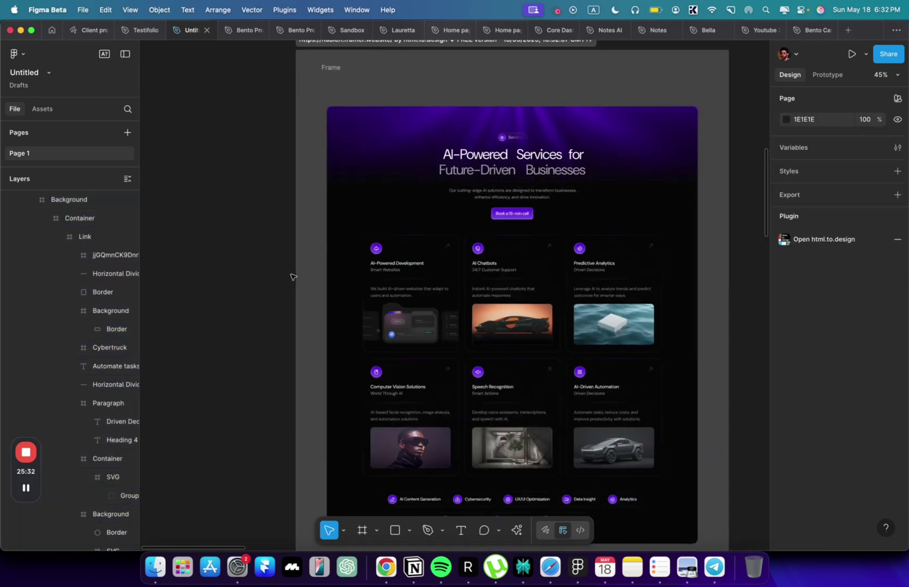
Select the Sharing illustration nested inside the AI-Powered Development card.
scroll(294, 277, "up", 5)
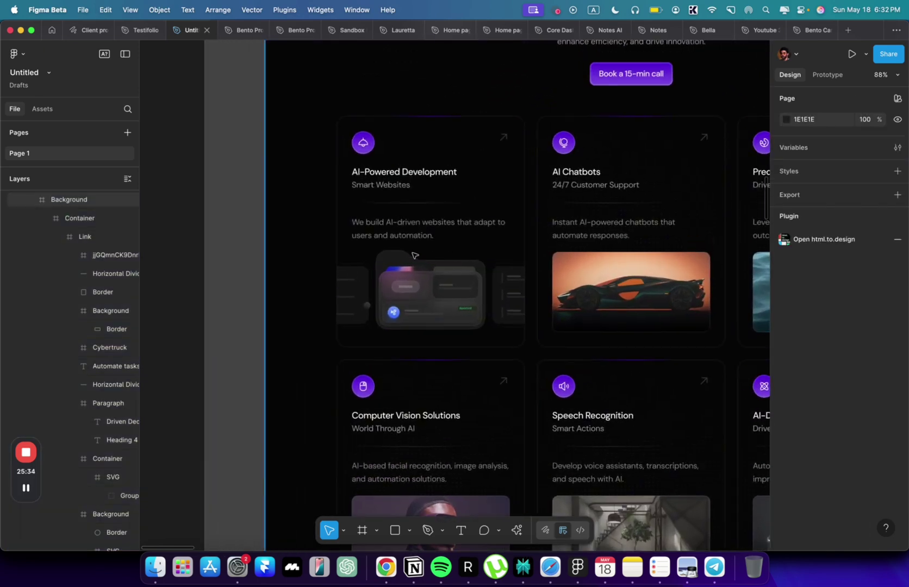
left_click(417, 279)
double_click(417, 280)
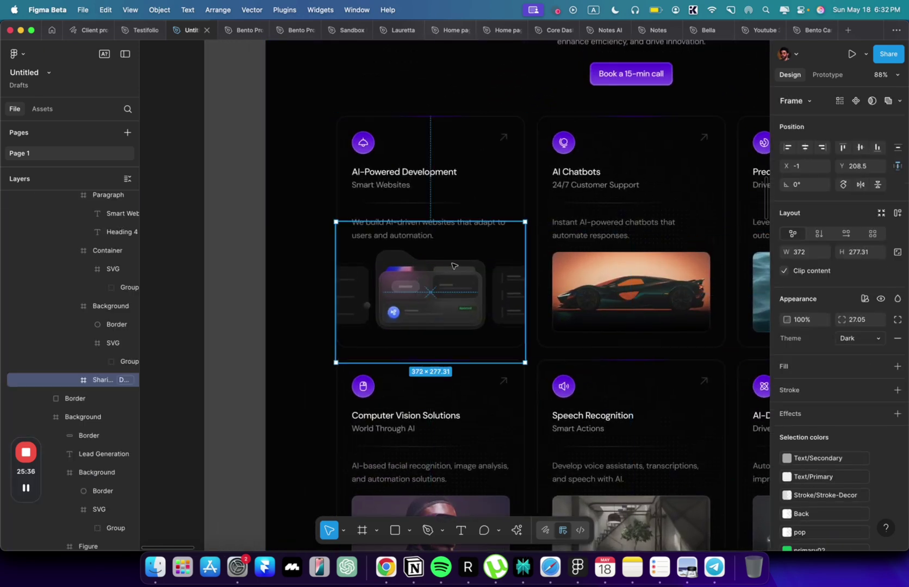
left_click_drag(453, 265, 421, 271)
Switch to the Framer project in Chrome and open the file picker for the Smart Organization card's image.
key("super+Tab")
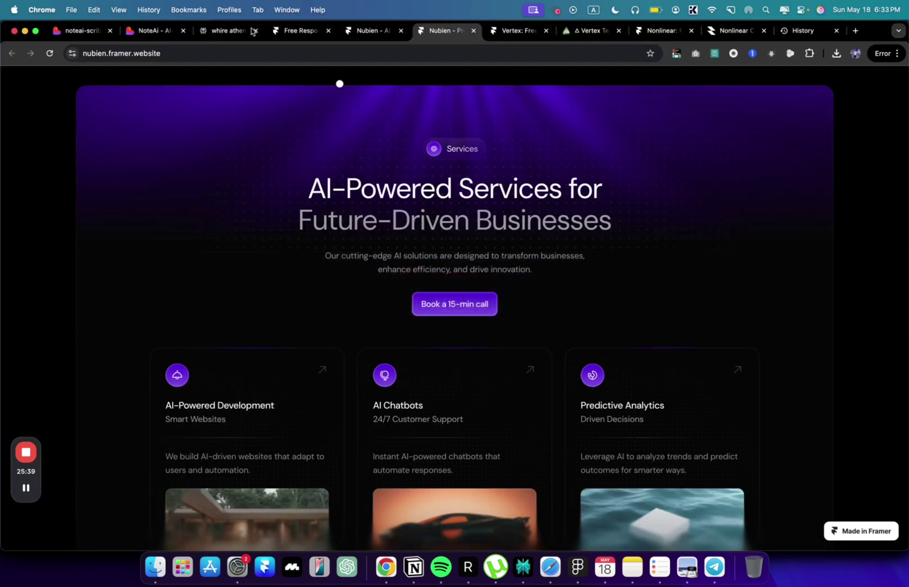
left_click(298, 31)
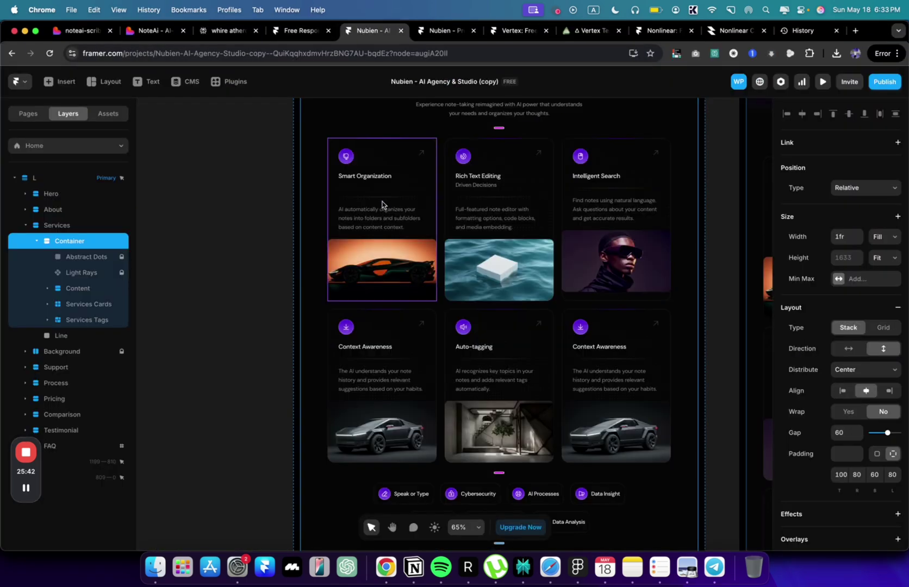
double_click(375, 246)
left_click(162, 114)
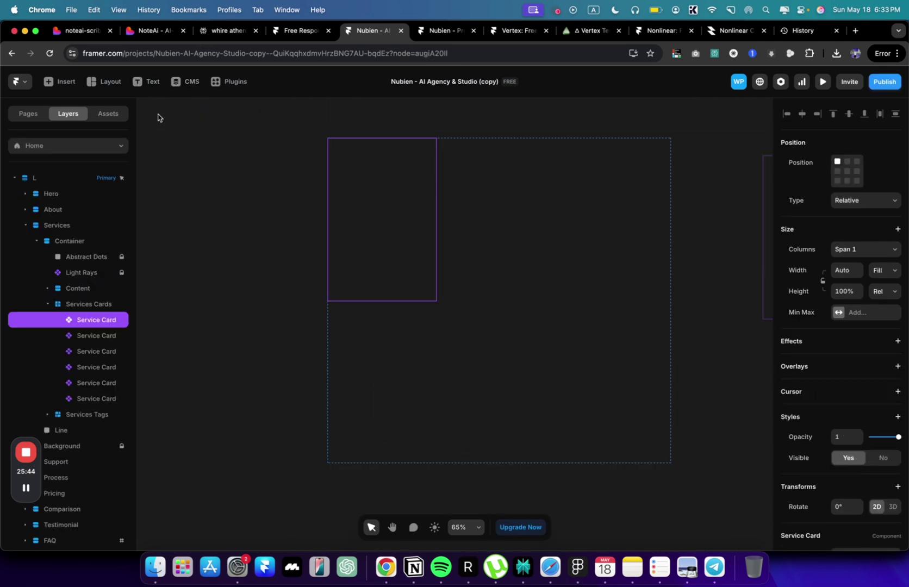
scroll(864, 304, "down", 9)
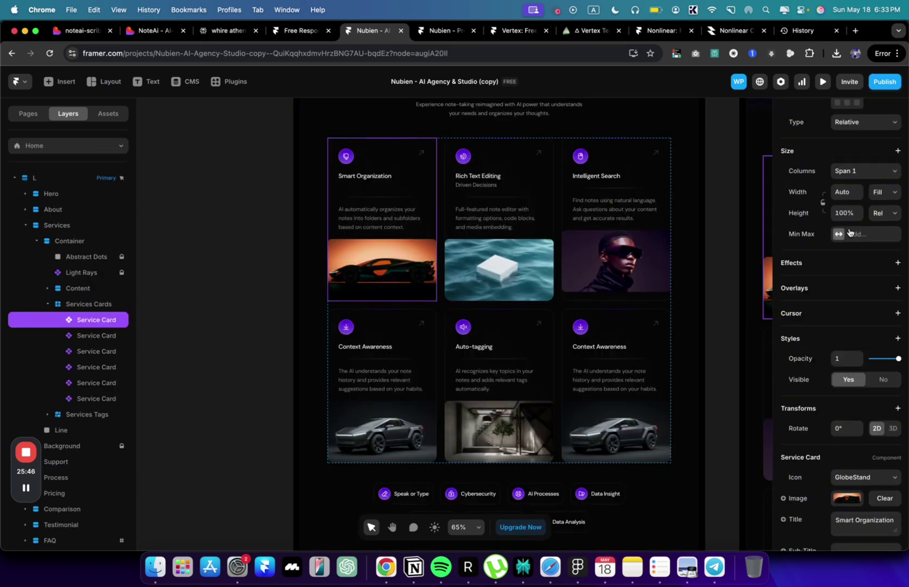
left_click(845, 329)
left_click(688, 392)
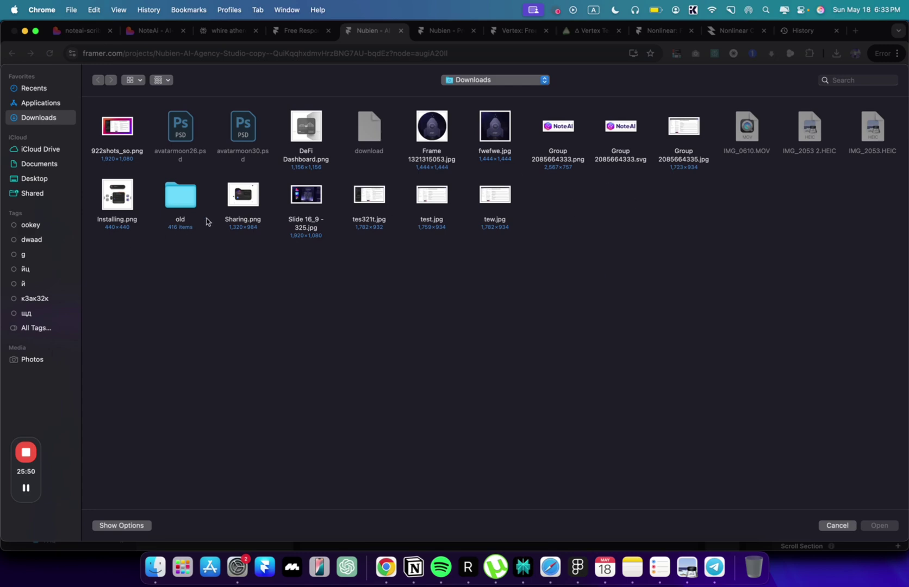
Switch back to Figma and place a copy of the Sharing illustration on the empty canvas beside the section.
key("super+Tab")
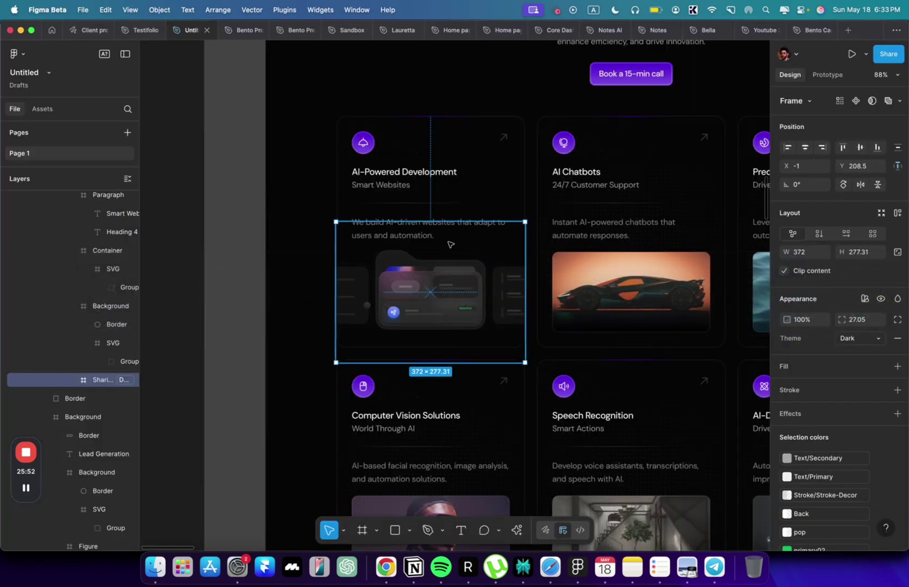
scroll(450, 245, "down", 5)
left_click_drag(450, 244, 292, 234)
Export the copied Sharing frame as a 3x PNG to Downloads, replacing the existing Sharing.png.
scroll(892, 497, "down", 4)
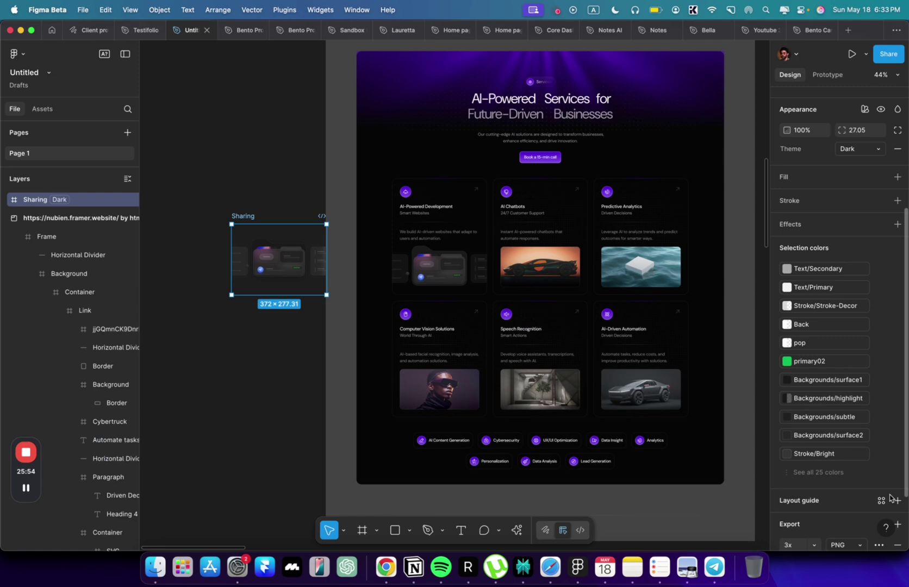
scroll(878, 483, "down", 3)
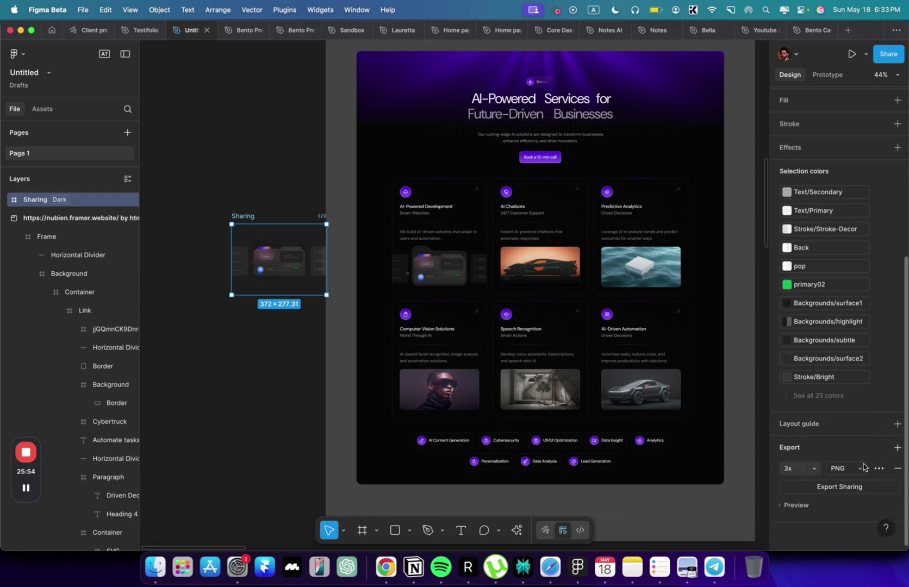
left_click(823, 487)
key("Return")
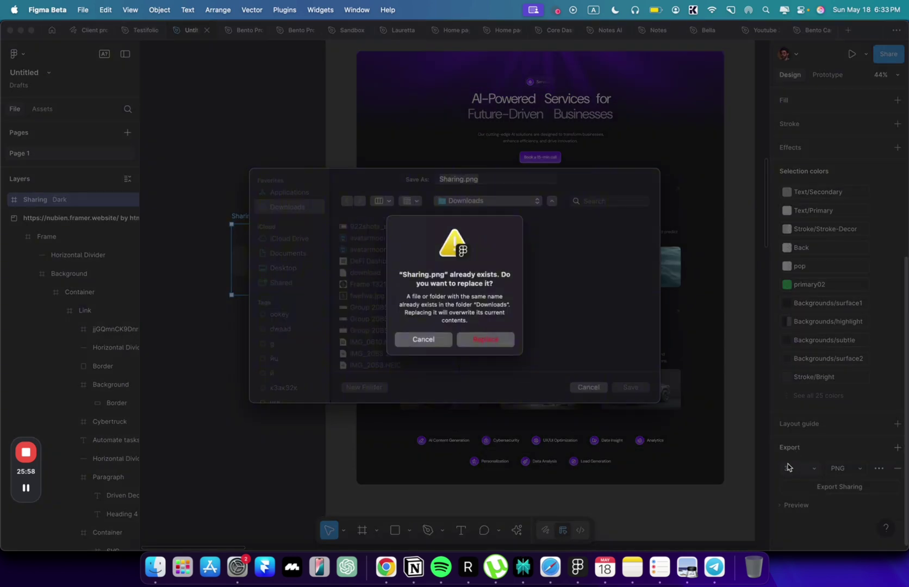
left_click(493, 337)
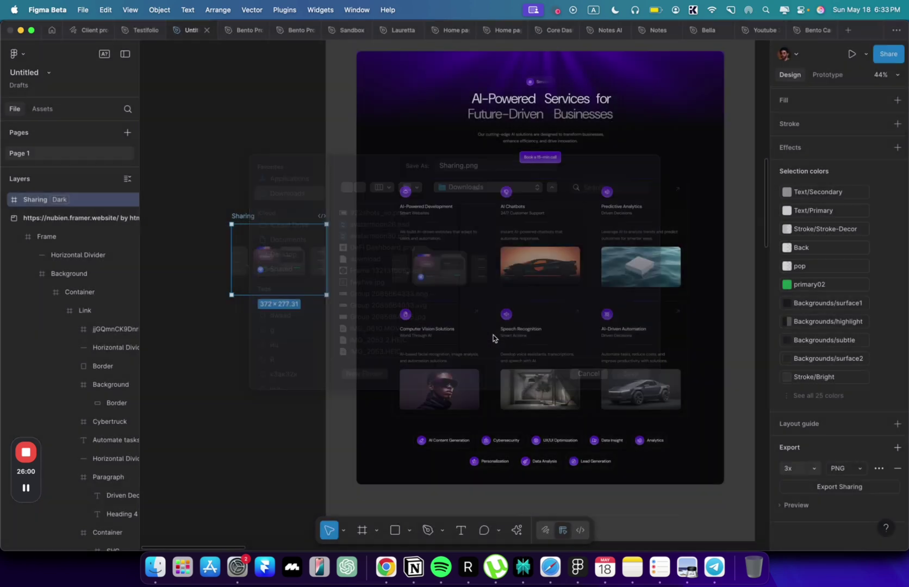
Return to Chrome and cancel the open file picker, going back to the Smart Organization card's image settings.
key("super+Tab")
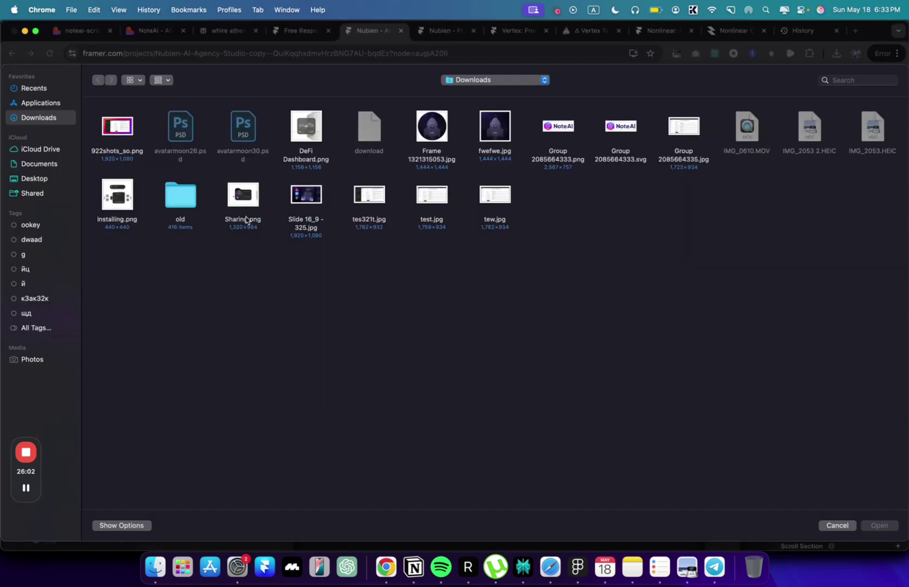
key("super+Tab")
key("Tab")
key("super+Tab")
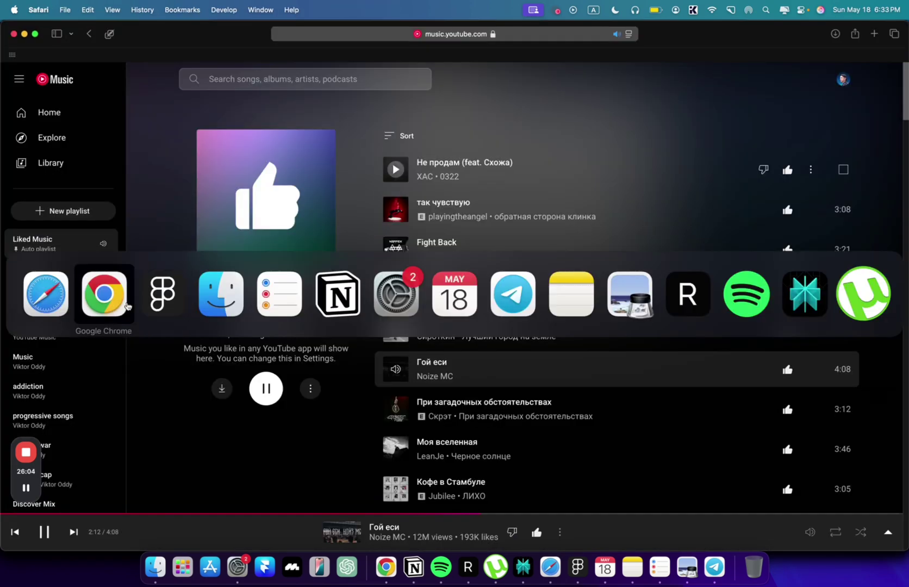
key("Escape")
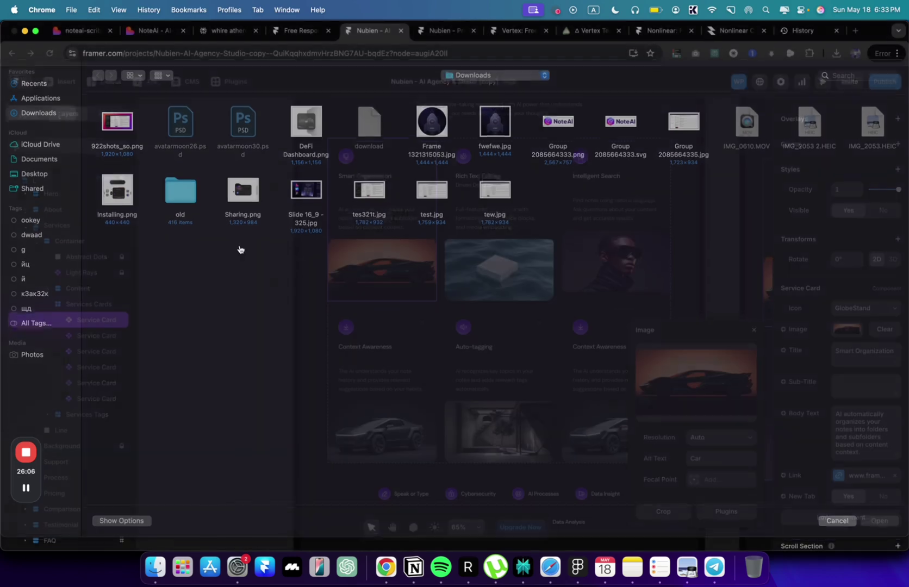
left_click(706, 370)
Bring Sharing.png from Finder's Downloads folder into Chrome's open file picker and upload it as the Smart Organization card's image.
key("super+Tab")
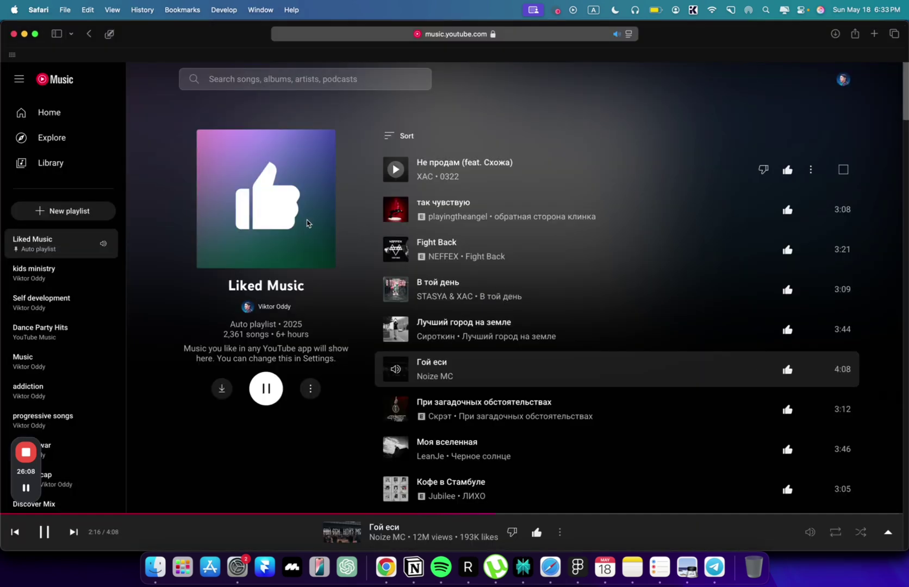
key("super+Tab")
left_click(216, 285)
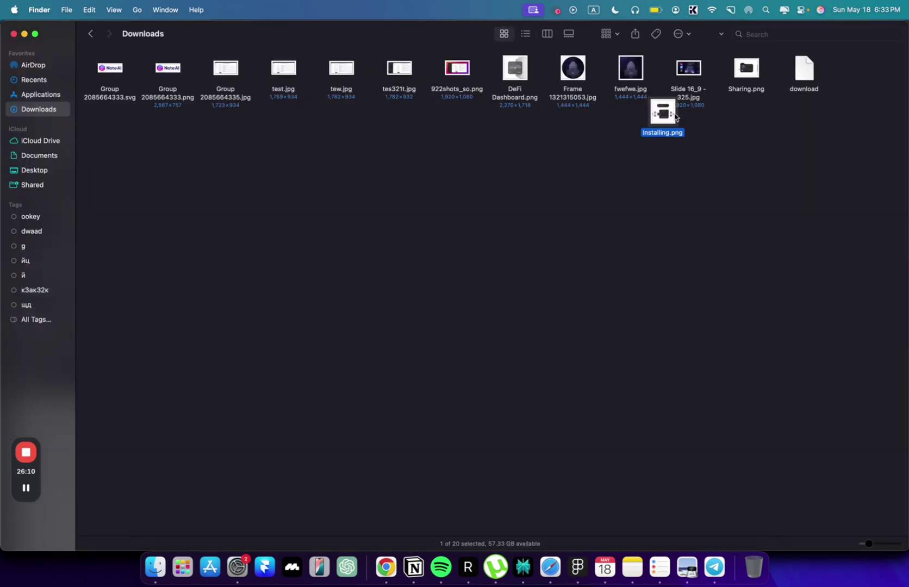
left_click_drag(728, 85, 363, 216)
key("super+Tab")
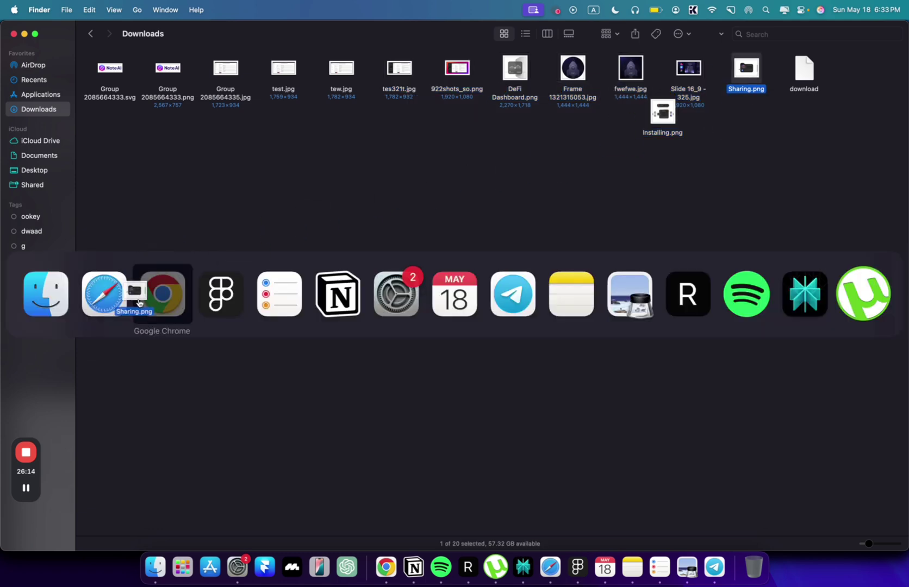
left_click_drag(139, 303, 257, 299)
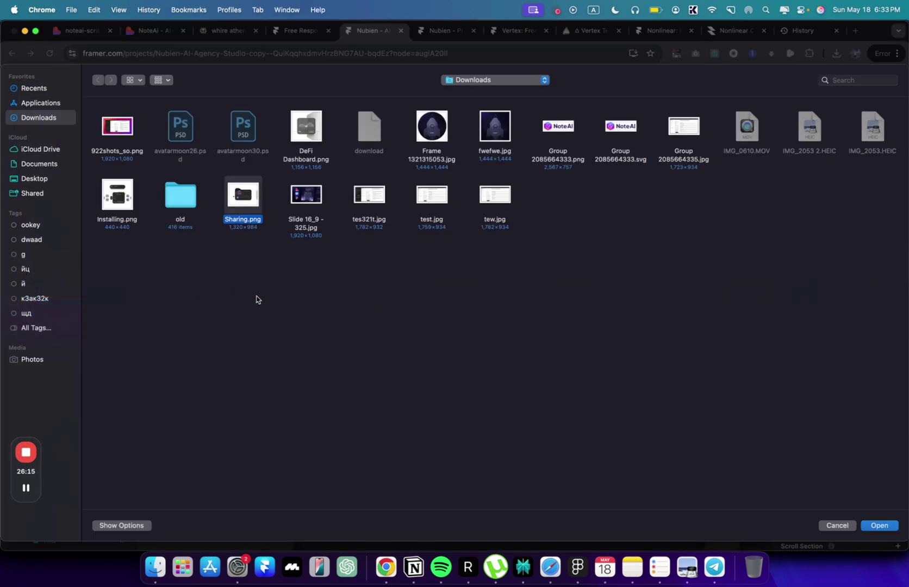
left_click(881, 525)
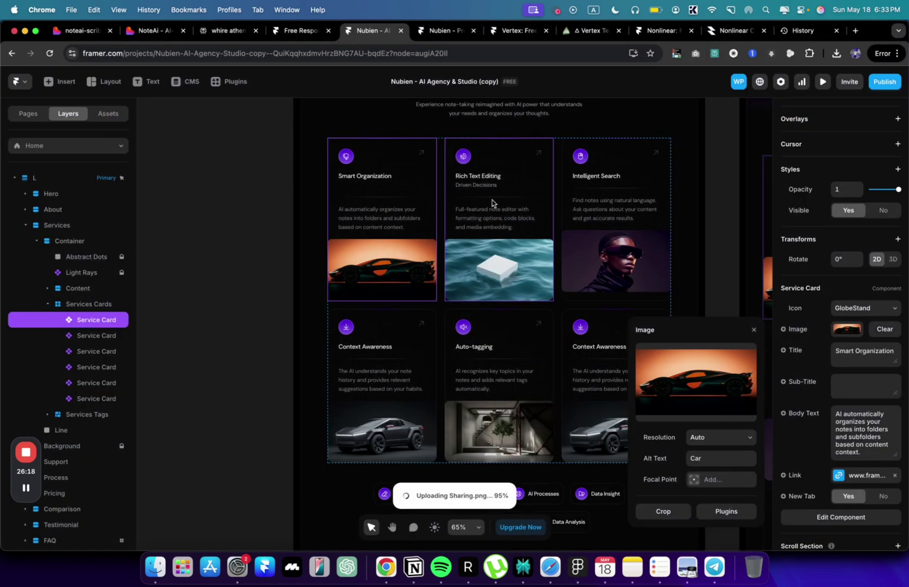
Inspect the Smart Organization card's new illustration on the canvas and compare it with the other service cards and the hero.
scroll(449, 222, "up", 5)
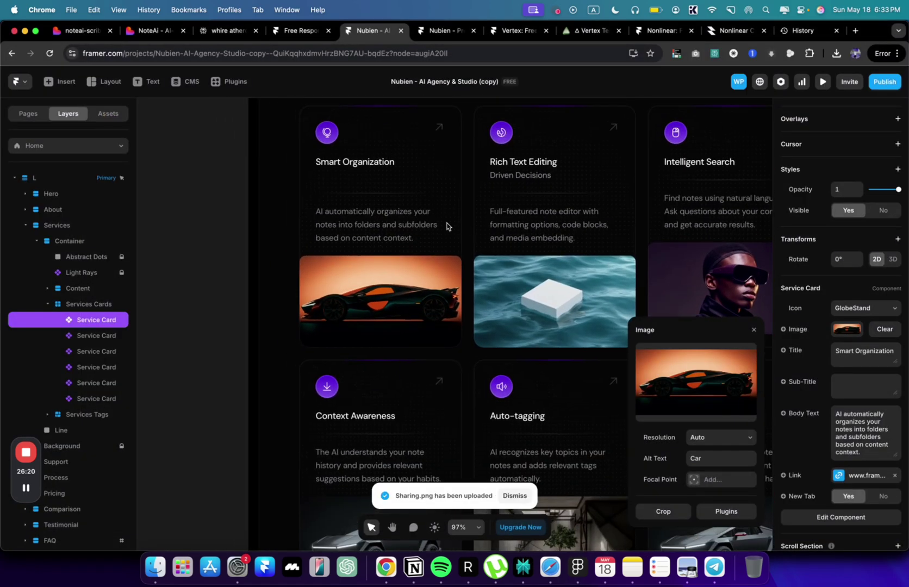
left_click(219, 281)
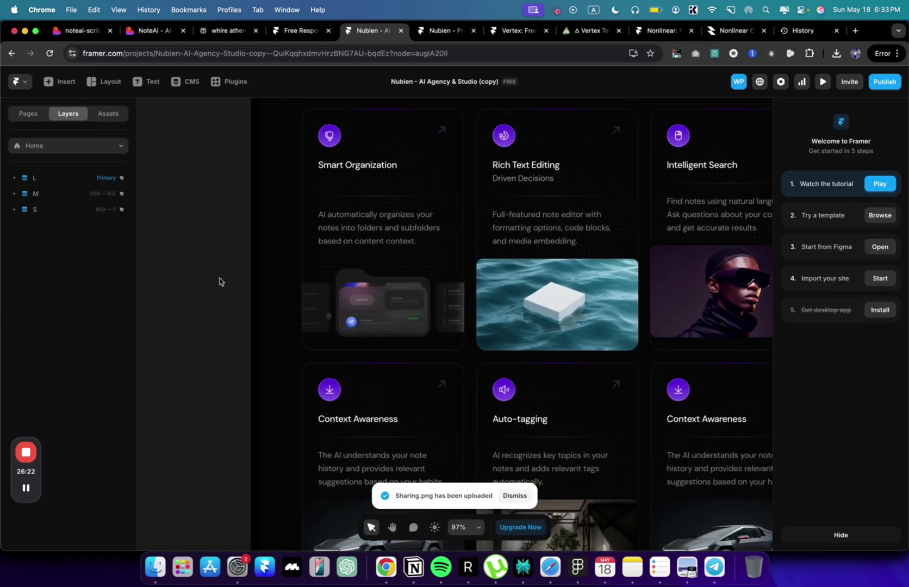
scroll(382, 282, "up", 1)
left_click(409, 271)
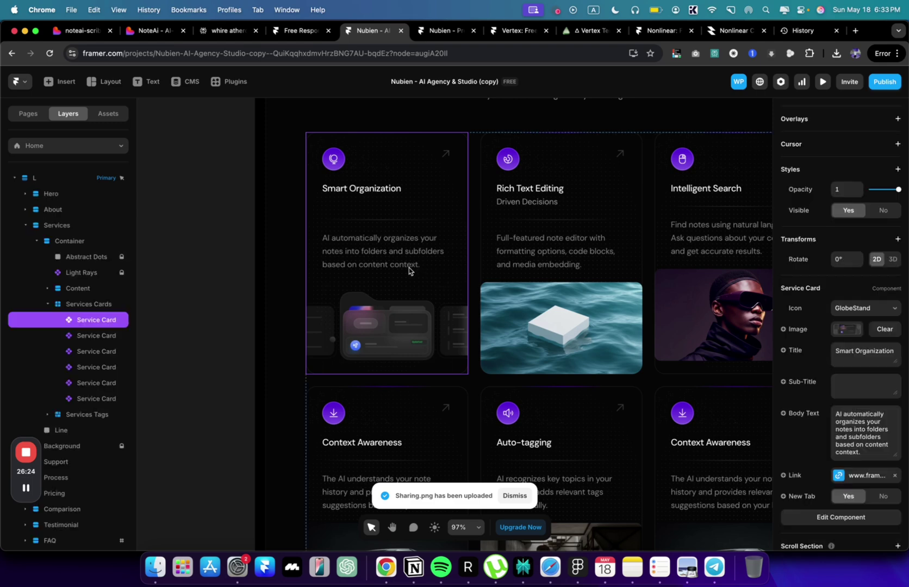
left_click(226, 266)
scroll(592, 317, "down", 5)
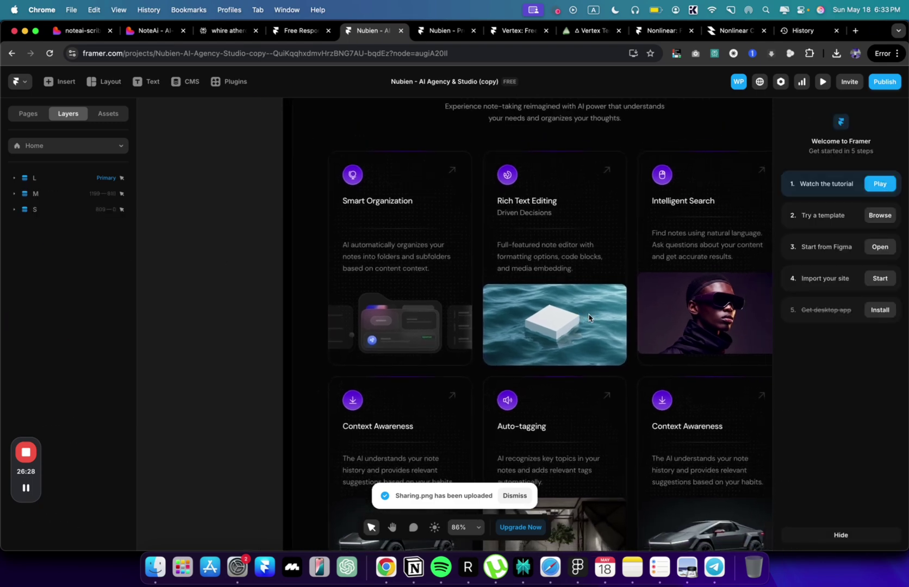
scroll(589, 318, "down", 2)
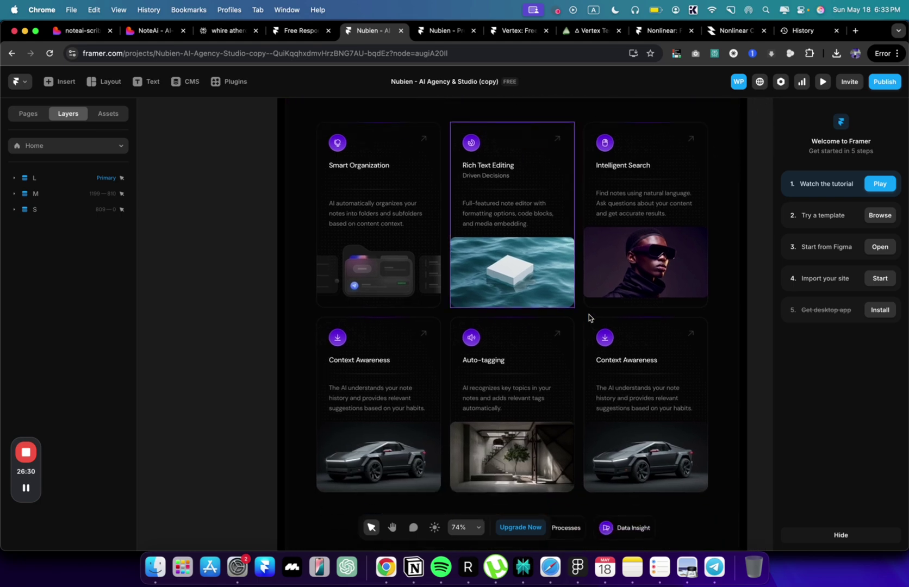
scroll(589, 314, "up", 10)
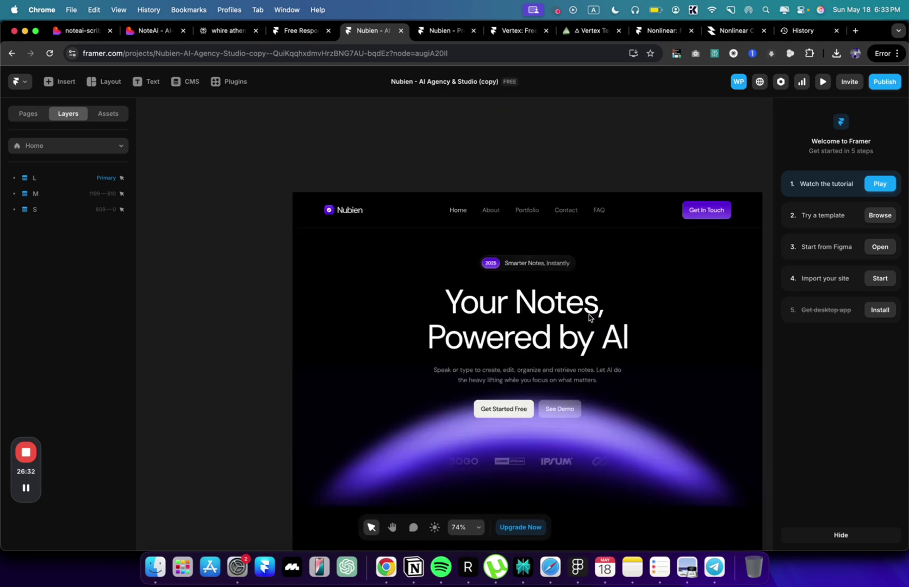
Preview the site and examine the hero, About Us and Features sections, including the Smart Organization card.
left_click(301, 211)
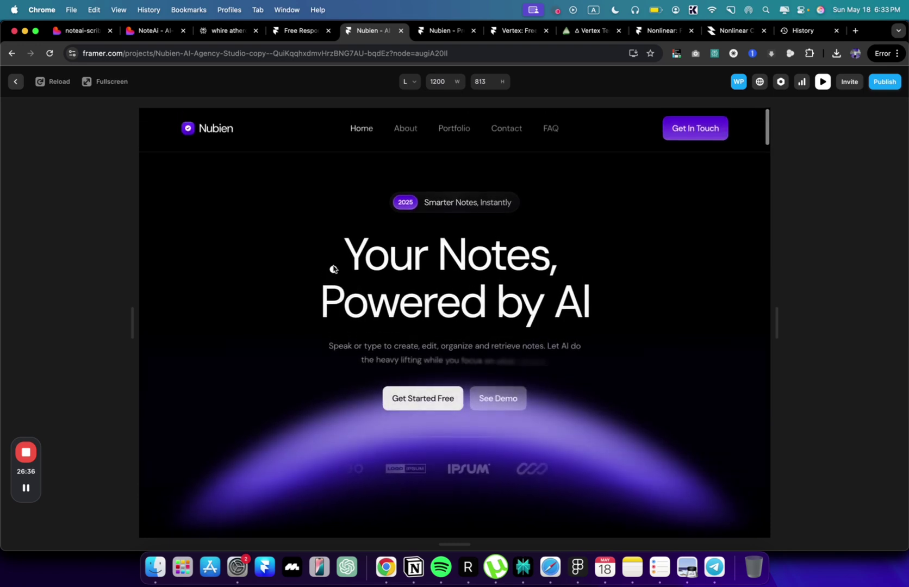
scroll(333, 268, "down", 10)
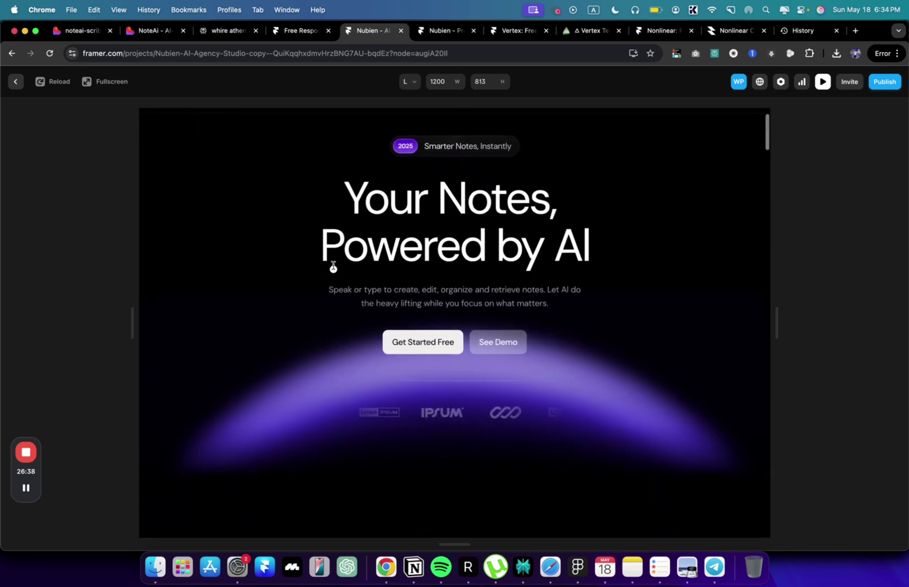
scroll(332, 265, "down", 3)
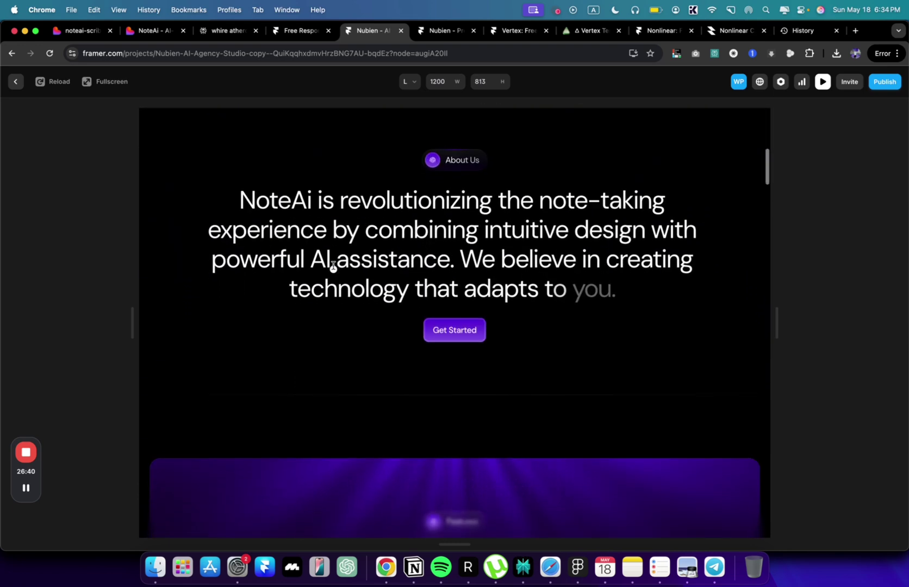
scroll(333, 258, "up", 10)
scroll(332, 258, "up", 3)
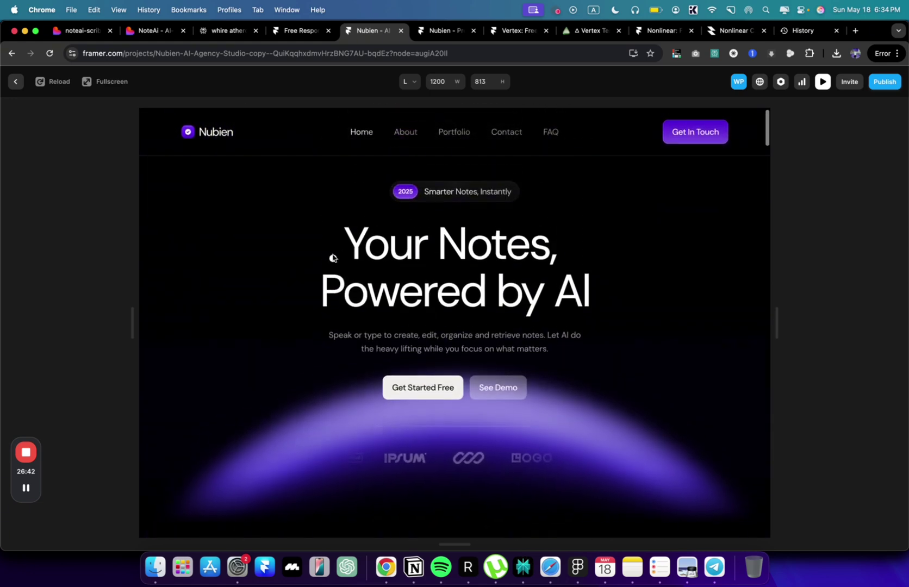
scroll(411, 415, "down", 15)
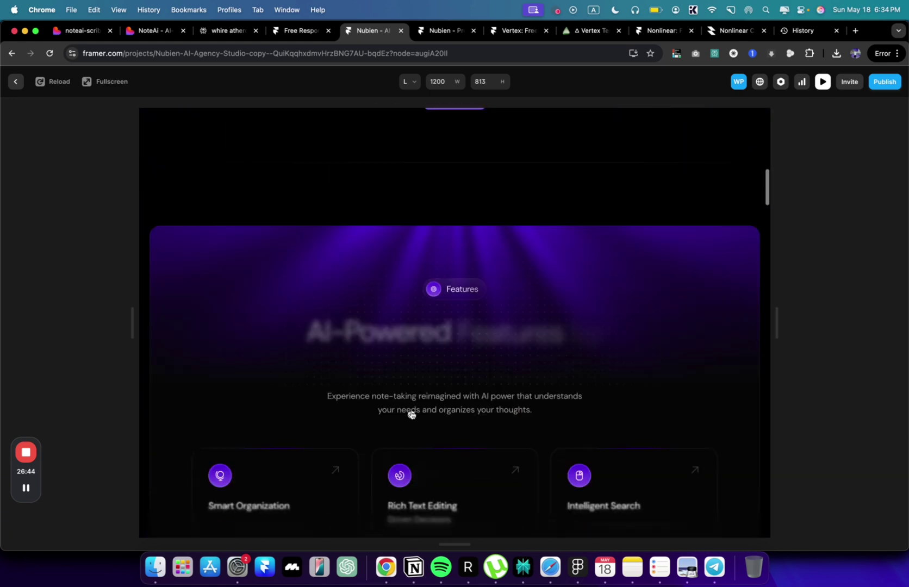
scroll(275, 337, "up", 2)
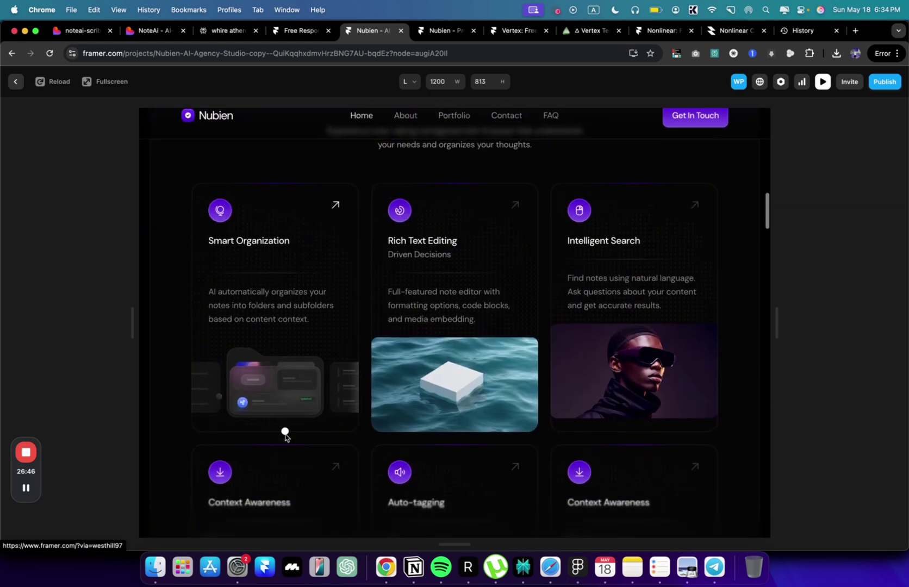
Review the How It Works, pricing, comparison, testimonial, FAQ and closing call-to-action sections in the preview, and return to the hero.
scroll(284, 431, "down", 10)
scroll(284, 437, "down", 6)
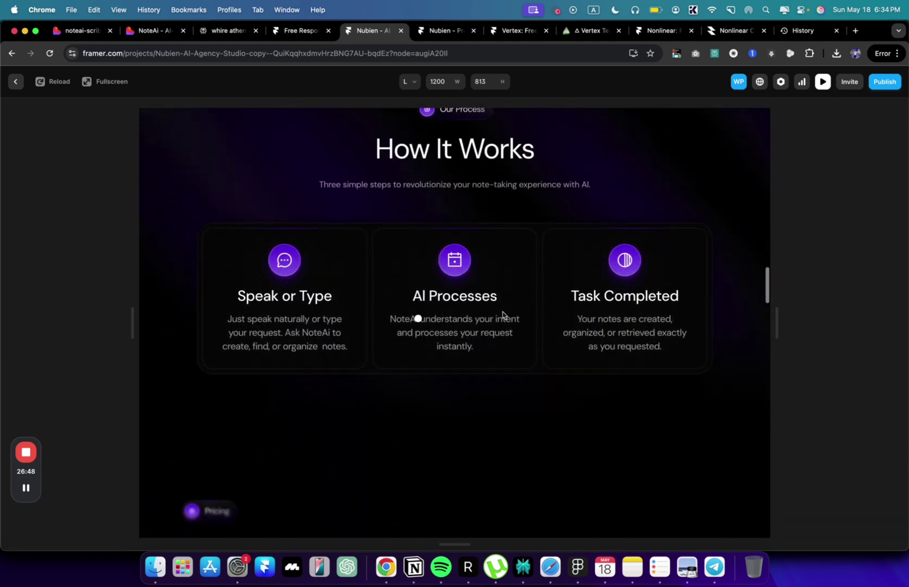
scroll(416, 435, "down", 12)
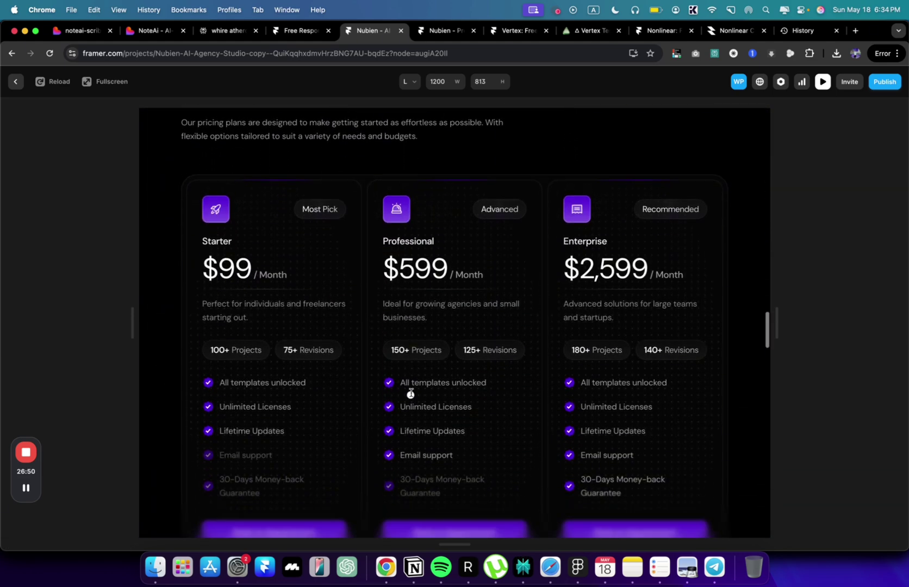
scroll(290, 445, "down", 15)
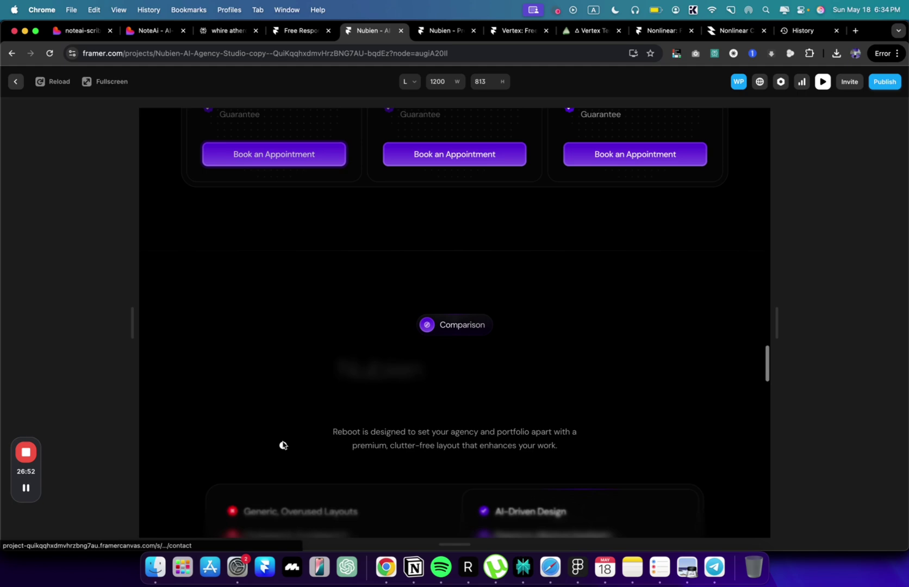
scroll(282, 439, "down", 1)
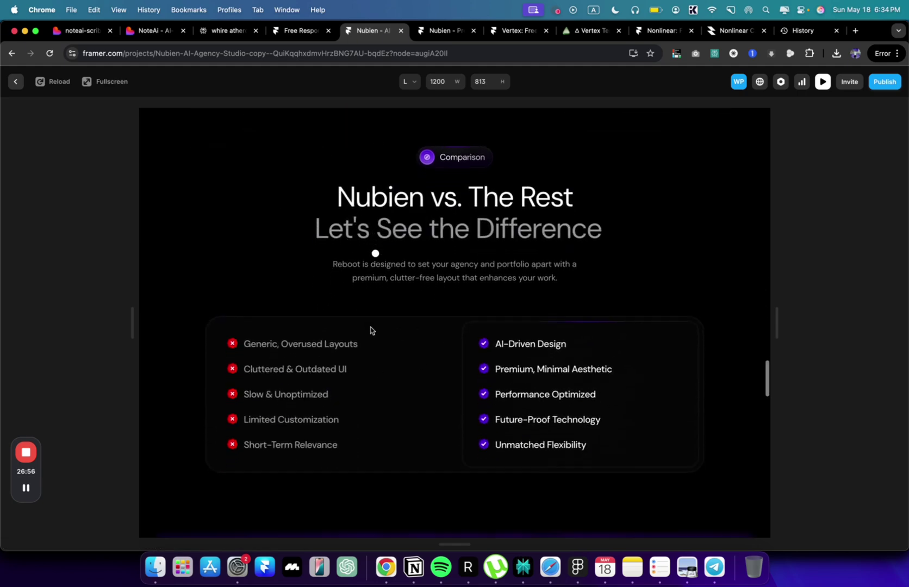
scroll(331, 348, "down", 15)
scroll(332, 364, "up", 8)
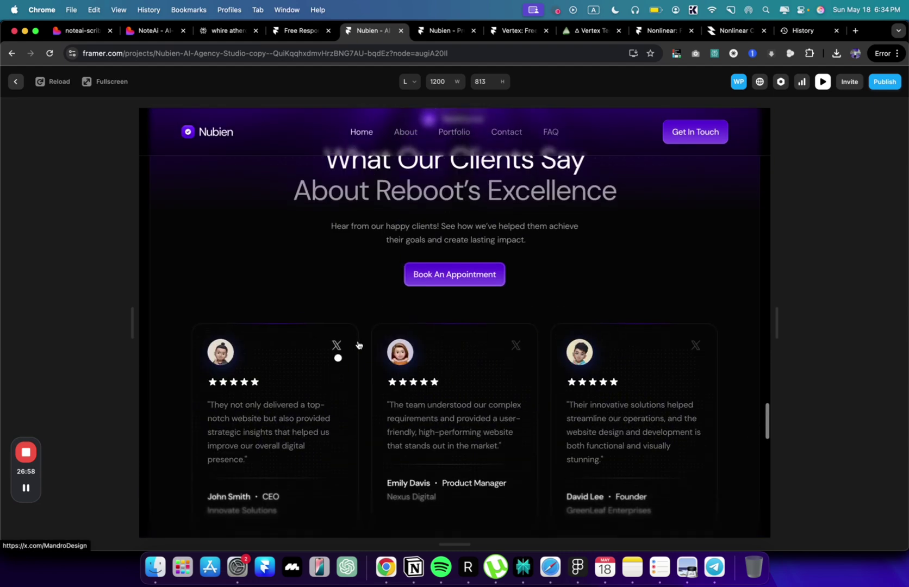
scroll(358, 345, "down", 10)
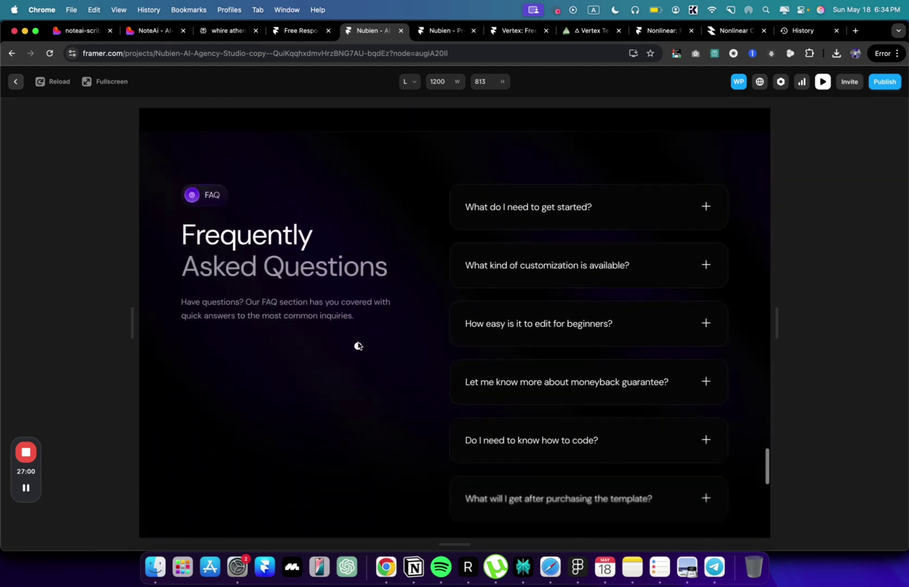
scroll(358, 346, "down", 15)
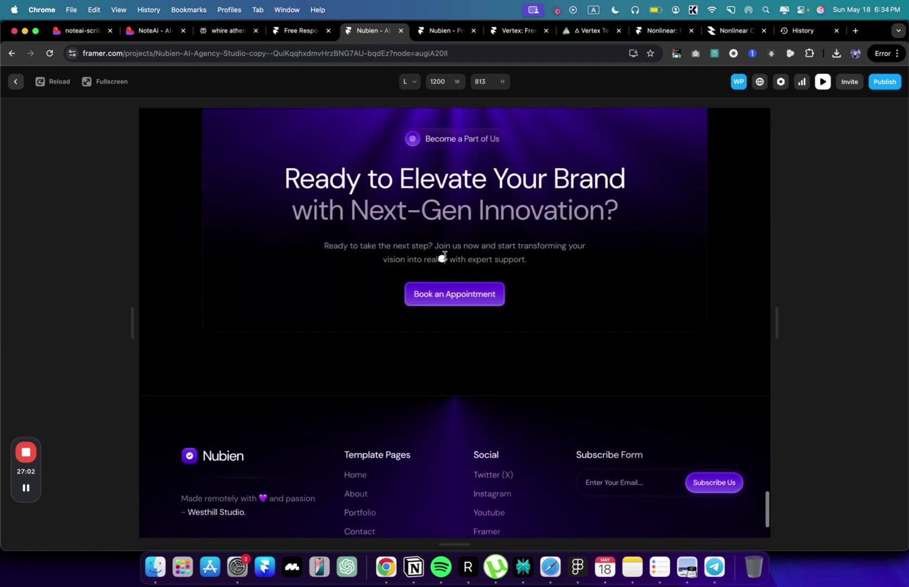
scroll(443, 256, "down", 3)
scroll(433, 215, "up", 8)
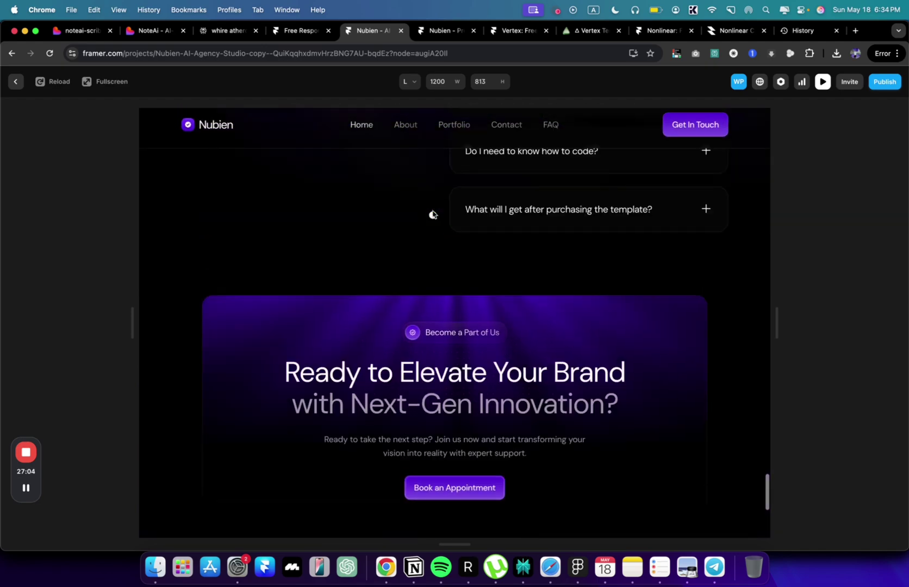
scroll(432, 214, "up", 20)
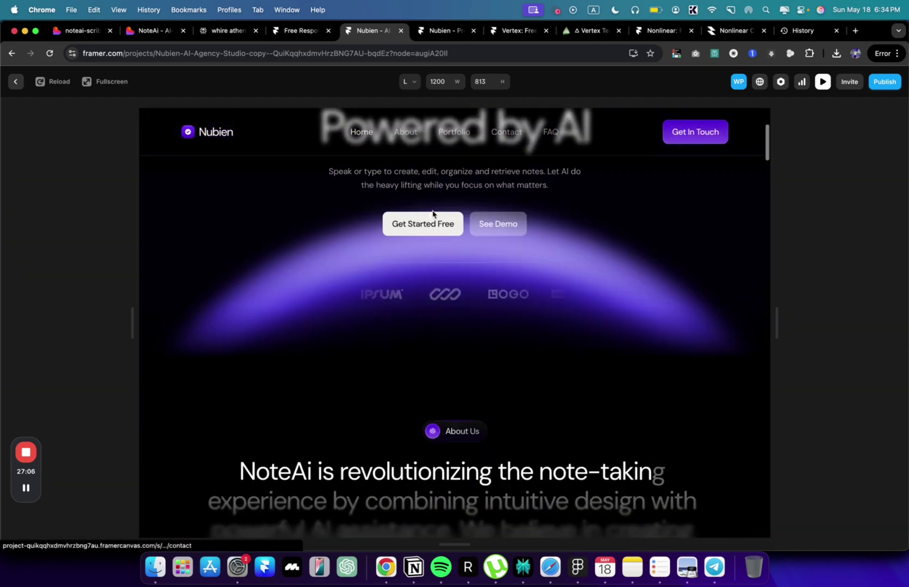
scroll(429, 212, "up", 5)
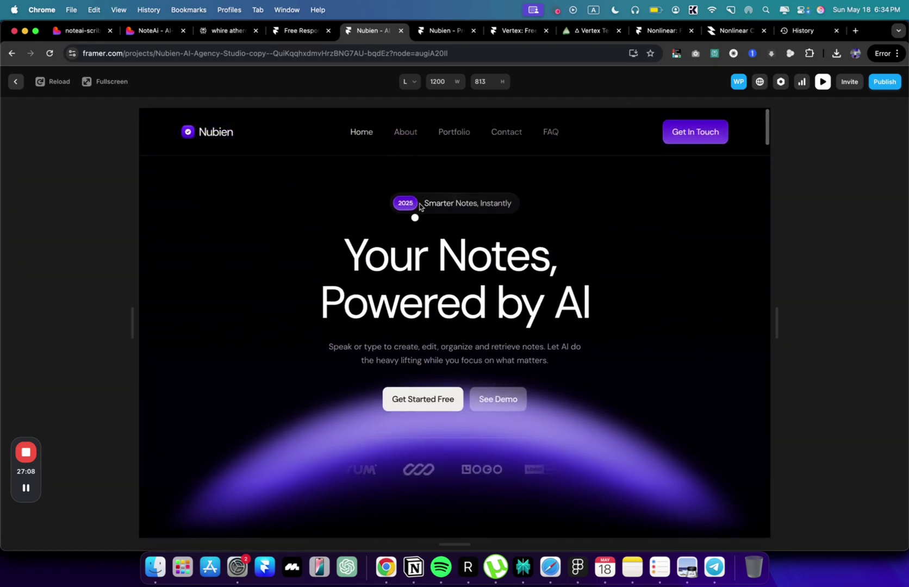